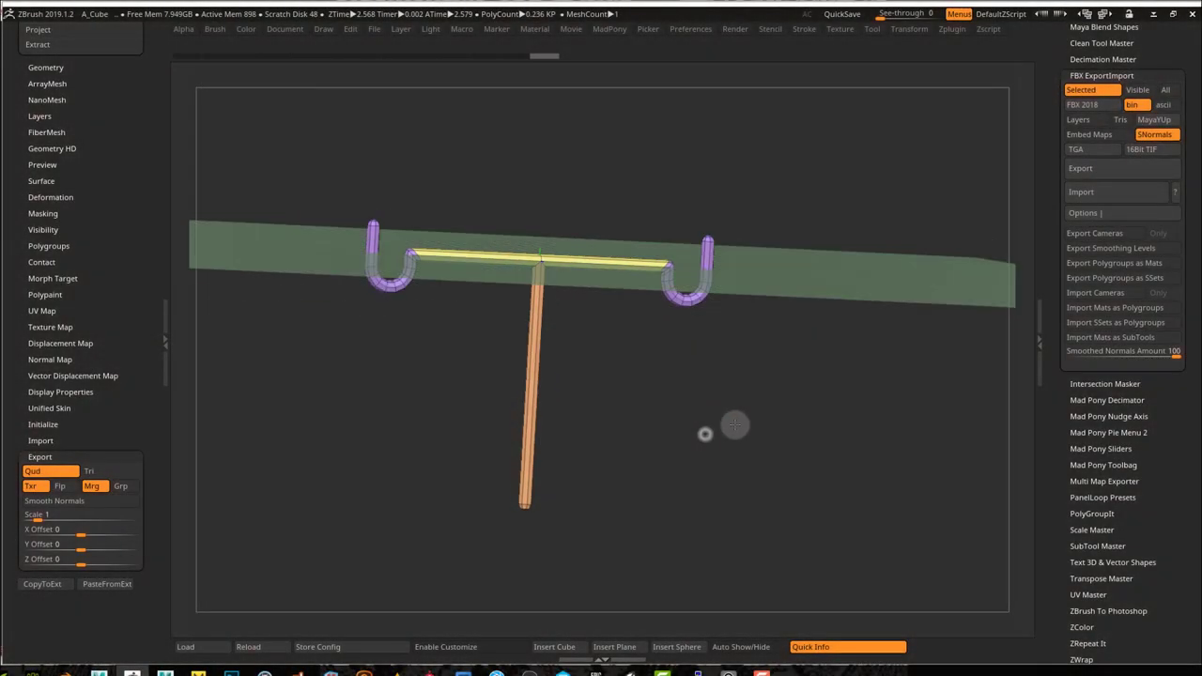
Step: Clip the rounded tips of both hooks flat with a straight horizontal ClipCurve cut in the front view
shift+drag(722, 432, 714, 432)
alt+drag(525, 222, 582, 250)
alt+drag(529, 193, 582, 245)
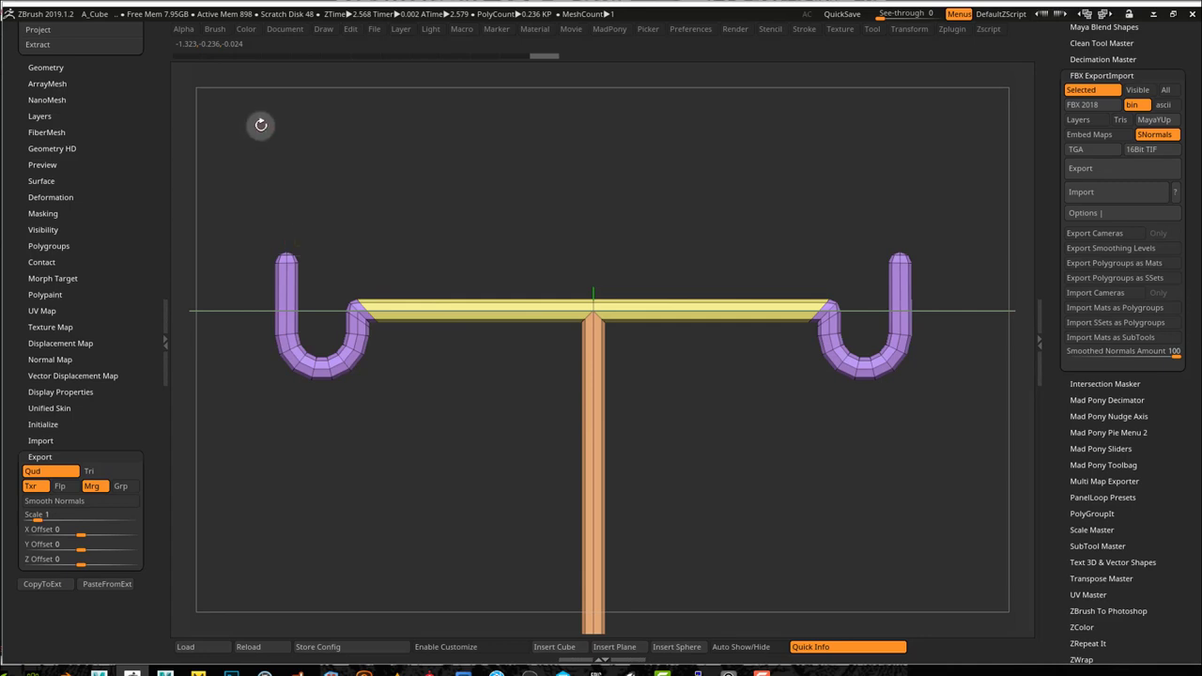
click(223, 33)
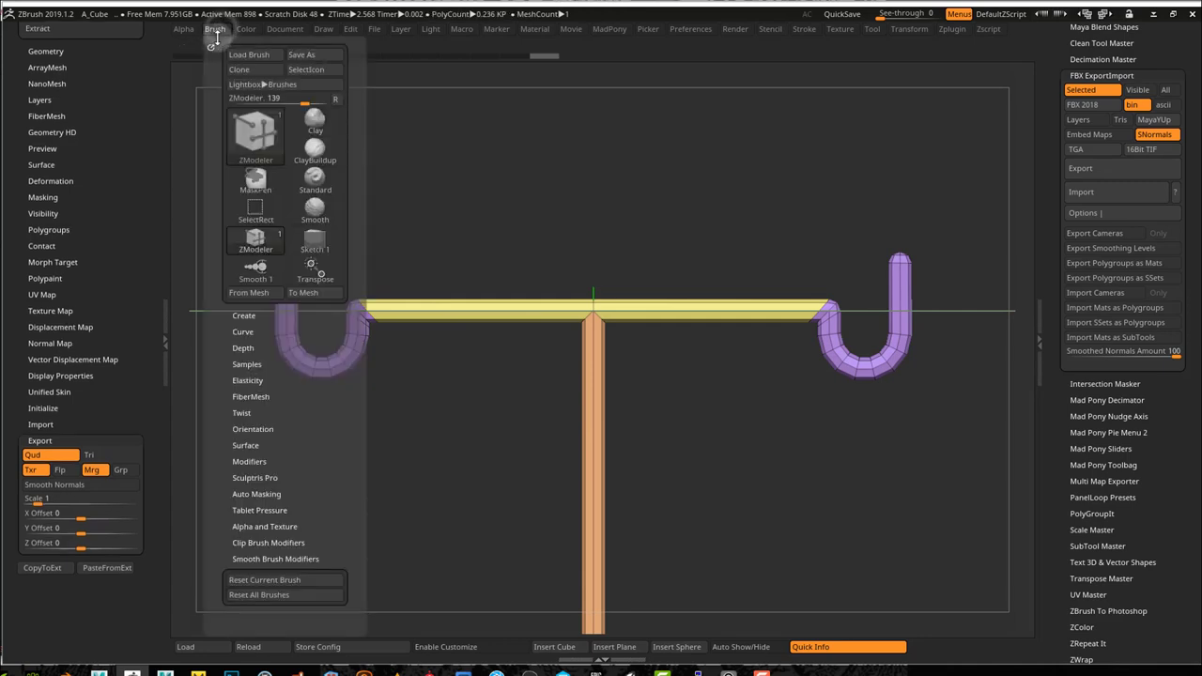
key(ctrl+shift)
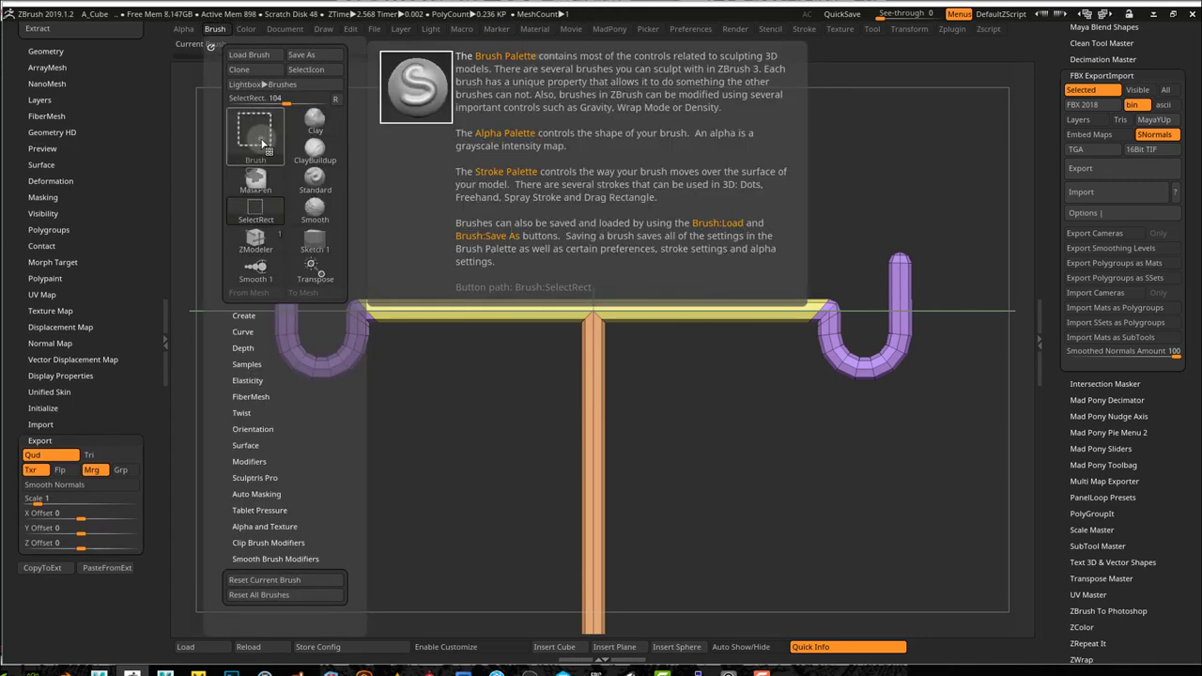
click(262, 142)
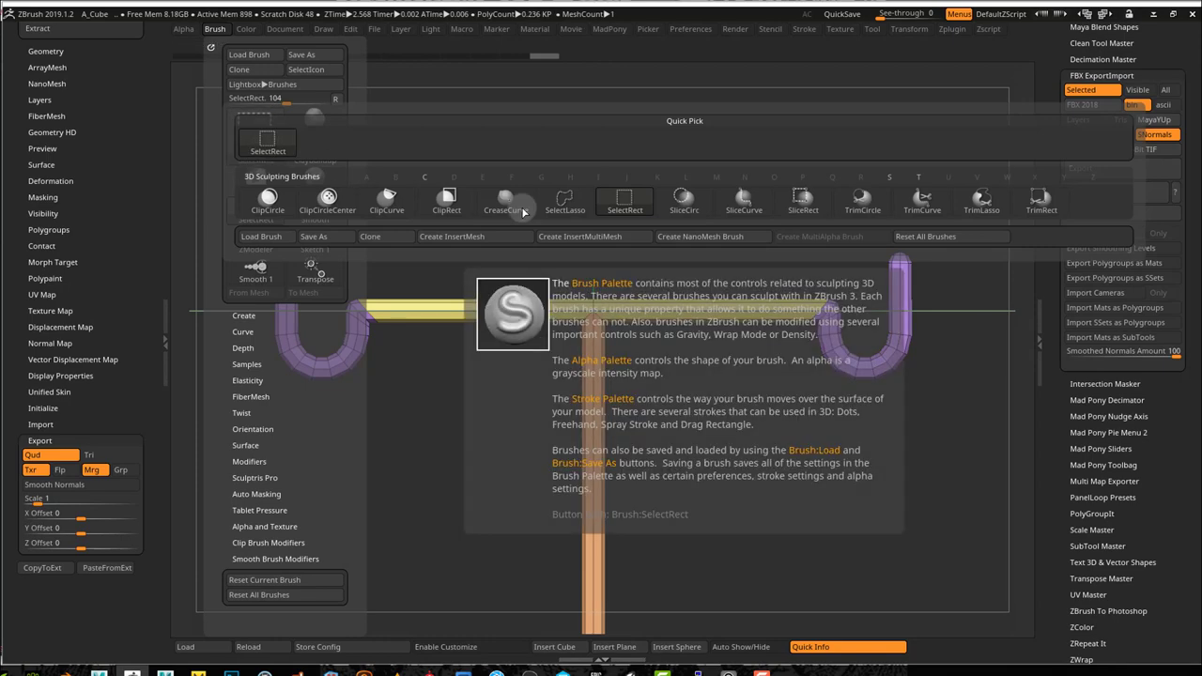
mouse_move(441, 211)
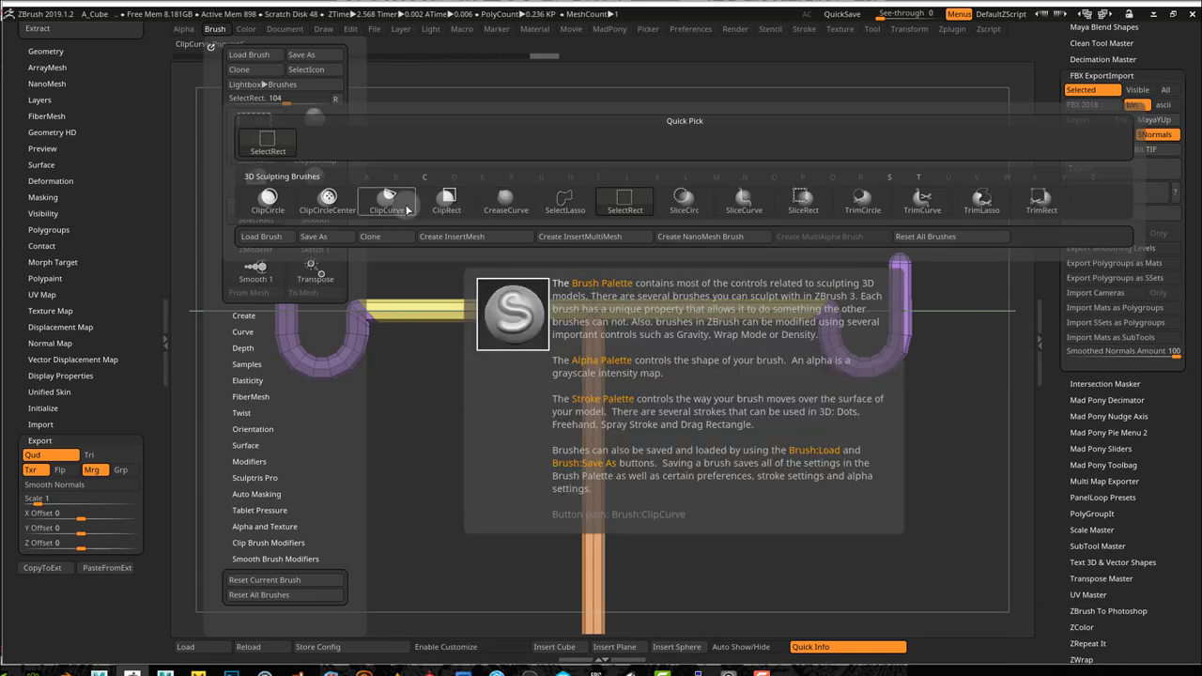
click(407, 210)
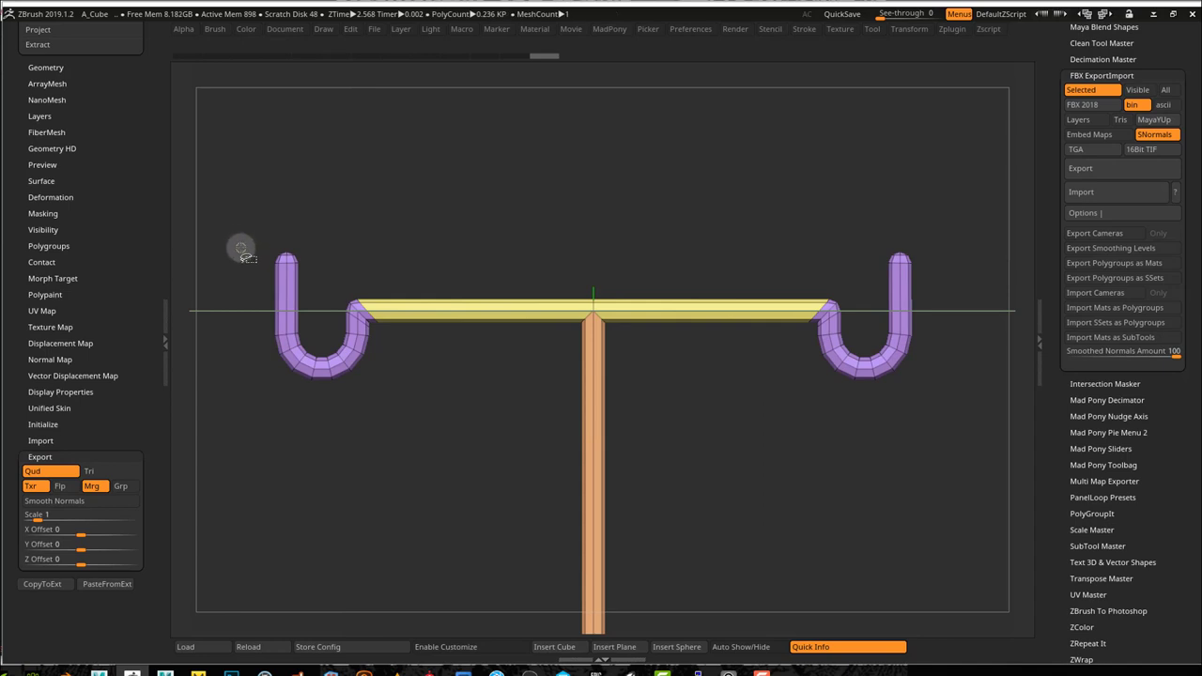
mouse_move(244, 254)
ctrl+shift+mouse_down()
mouse_move(909, 253)
mouse_move(944, 187)
mouse_move(940, 265)
ctrl+shift+mouse_up()
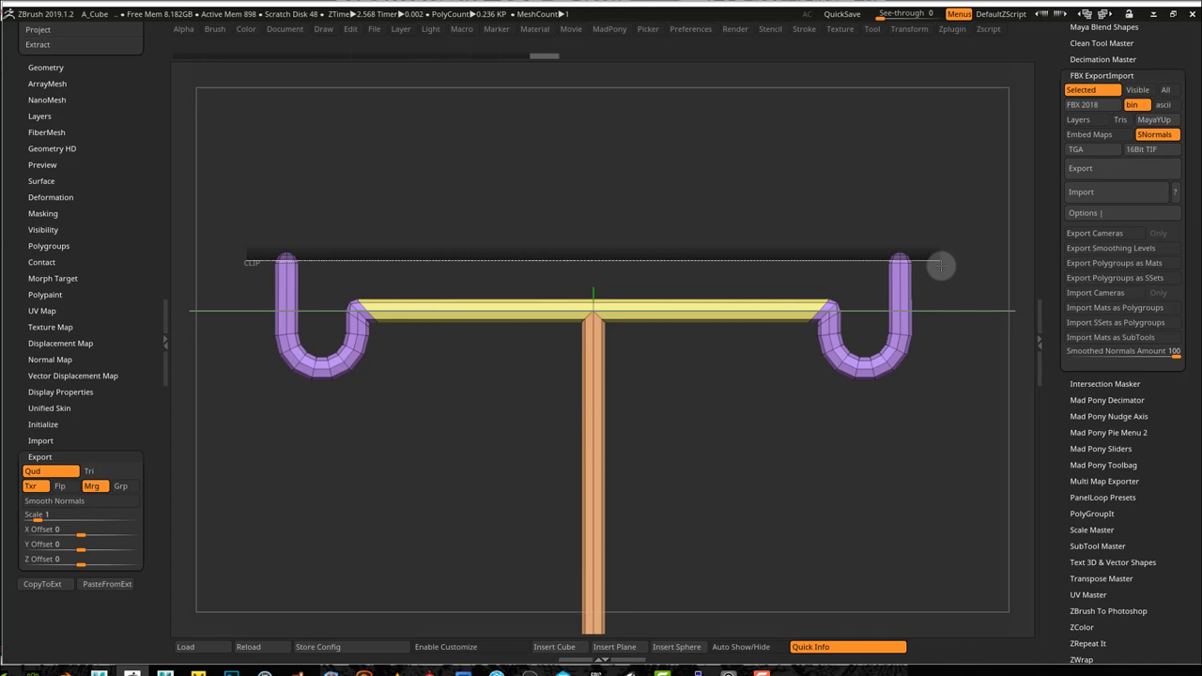
ctrl+shift+drag(940, 266, 942, 270)
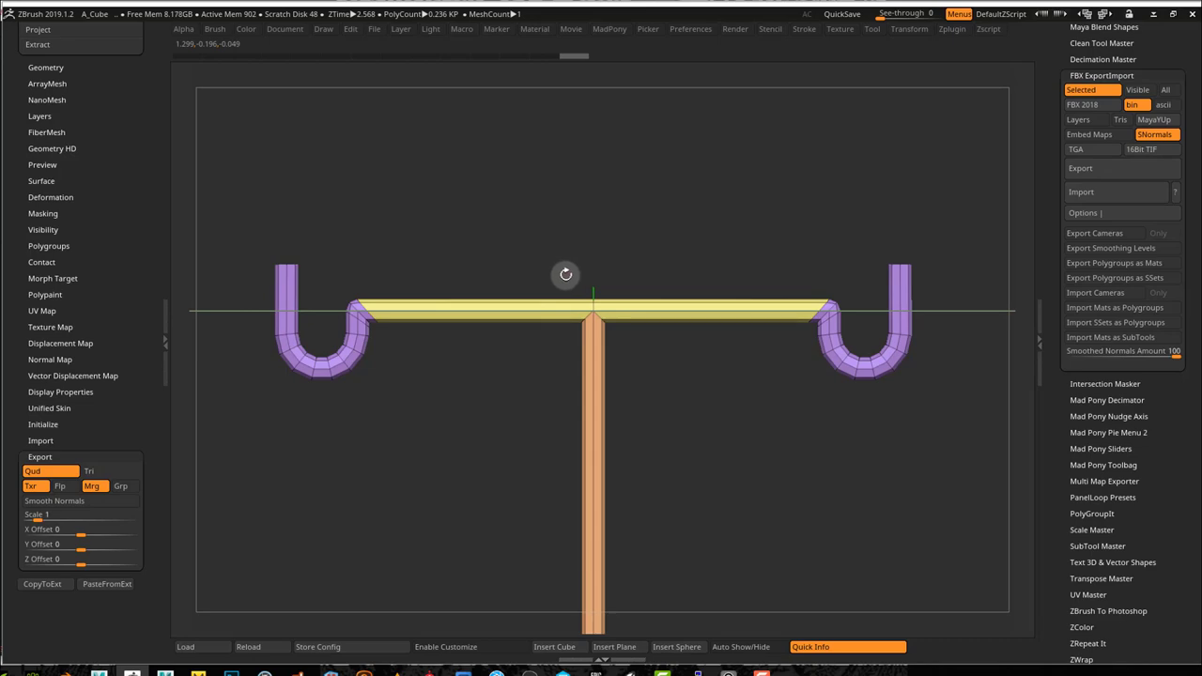
drag(400, 242, 397, 254)
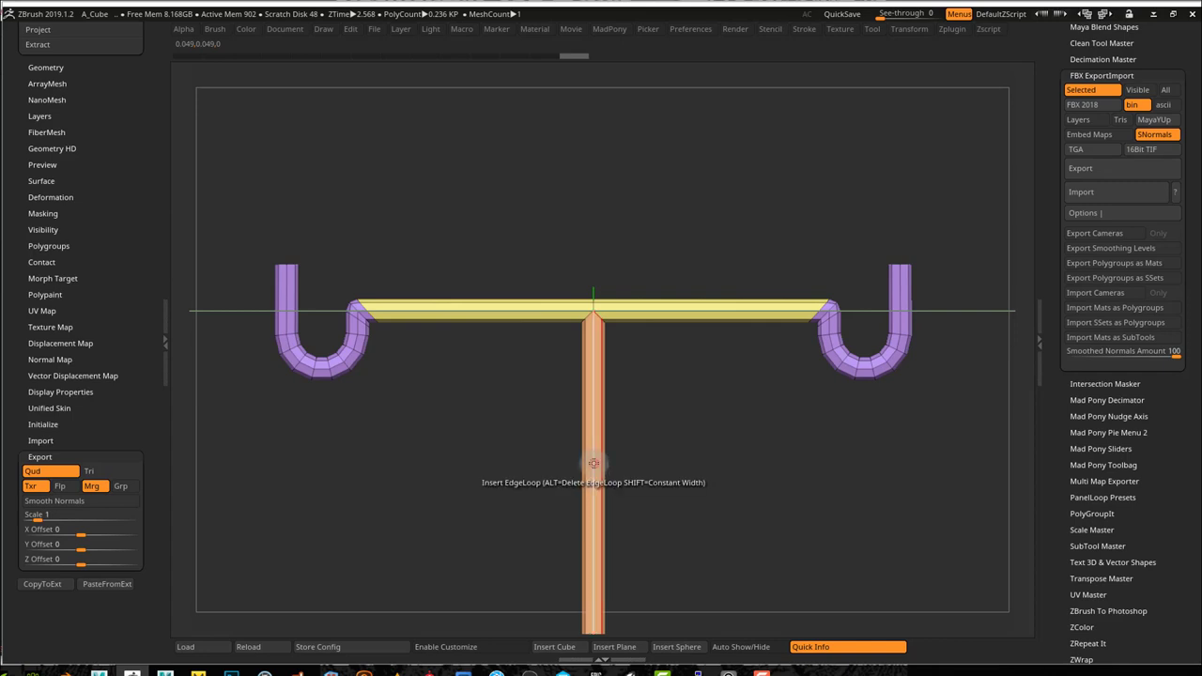
click(599, 428)
key(ctrl+z)
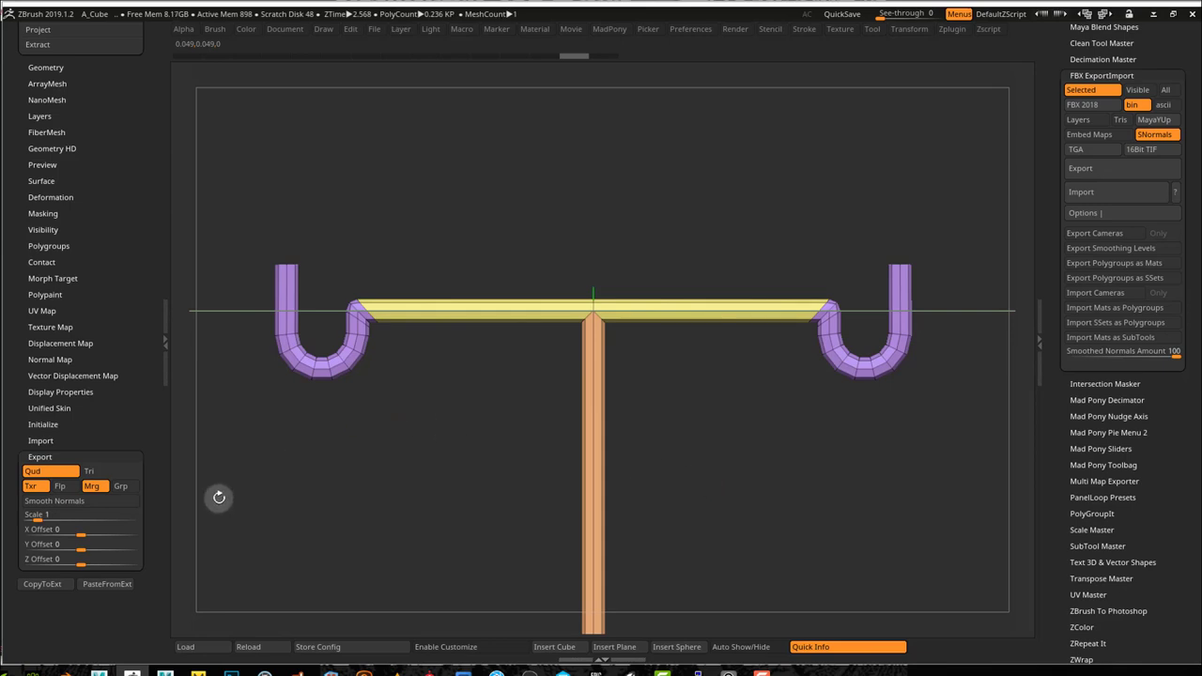
Step: Copy the clipped mesh for external use and switch to Substance Painter
click(28, 586)
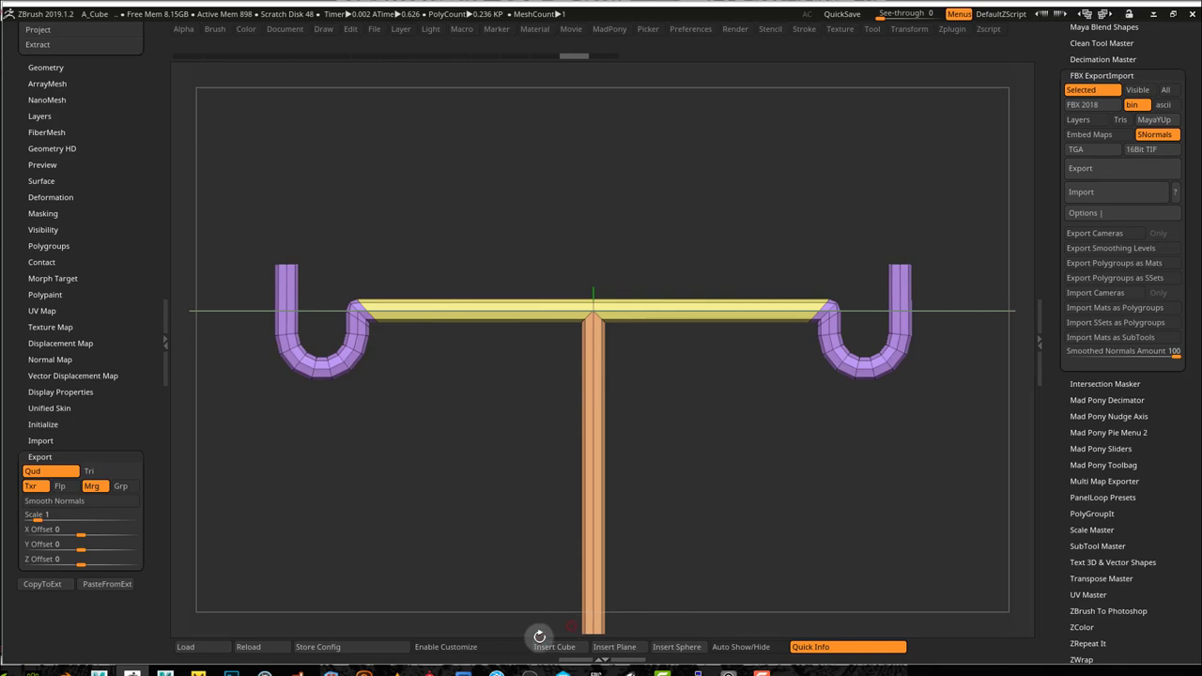
click(428, 670)
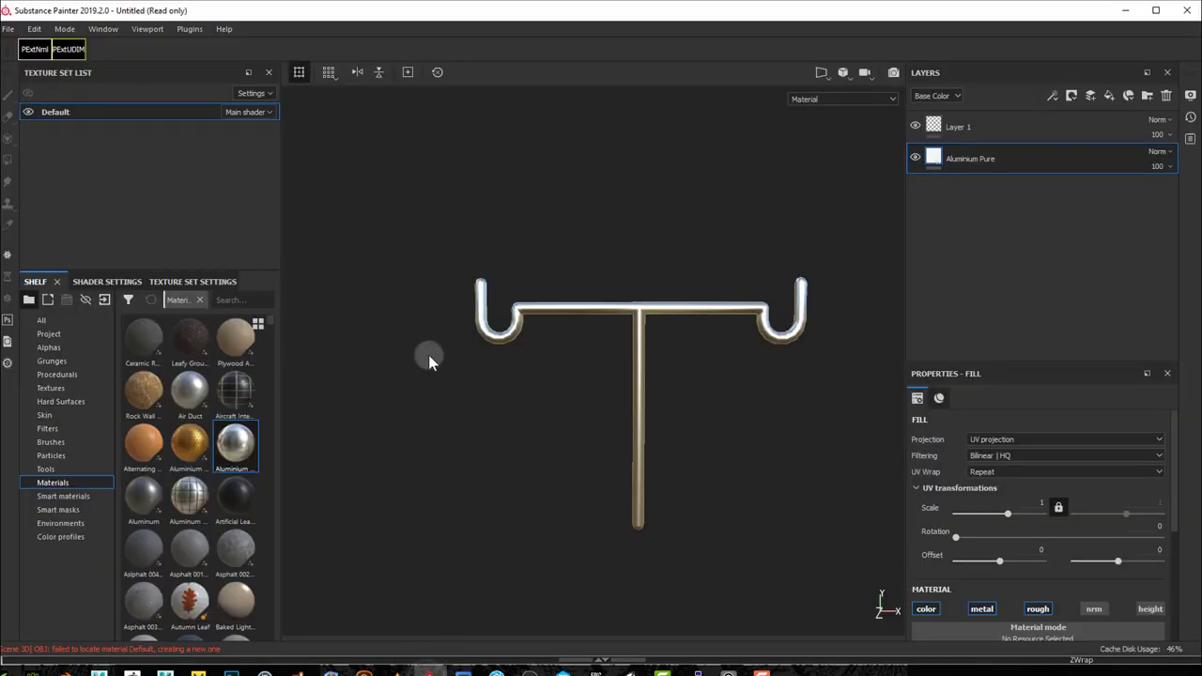
click(8, 29)
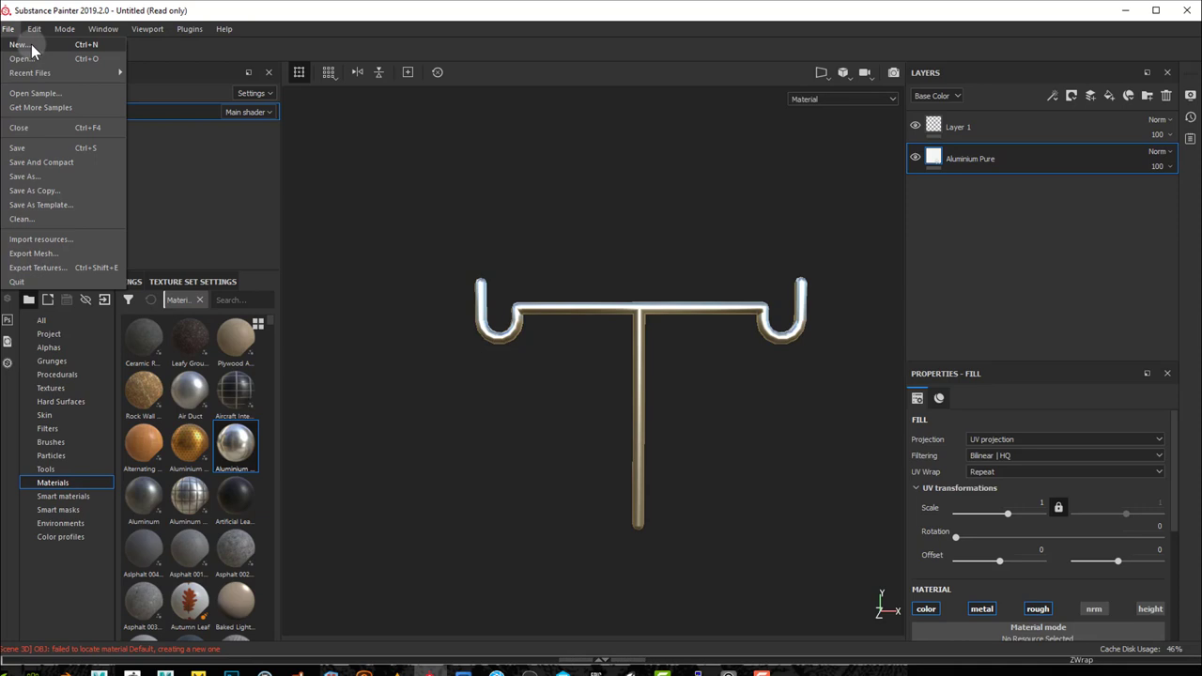
click(33, 49)
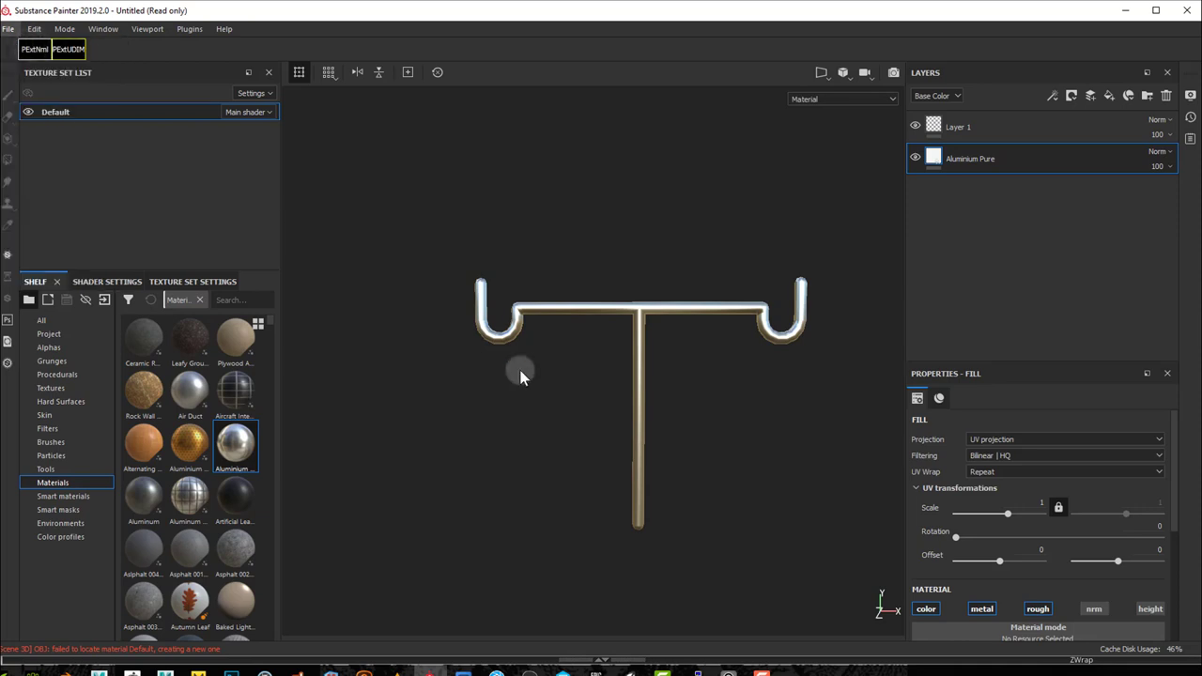
drag(657, 153, 642, 155)
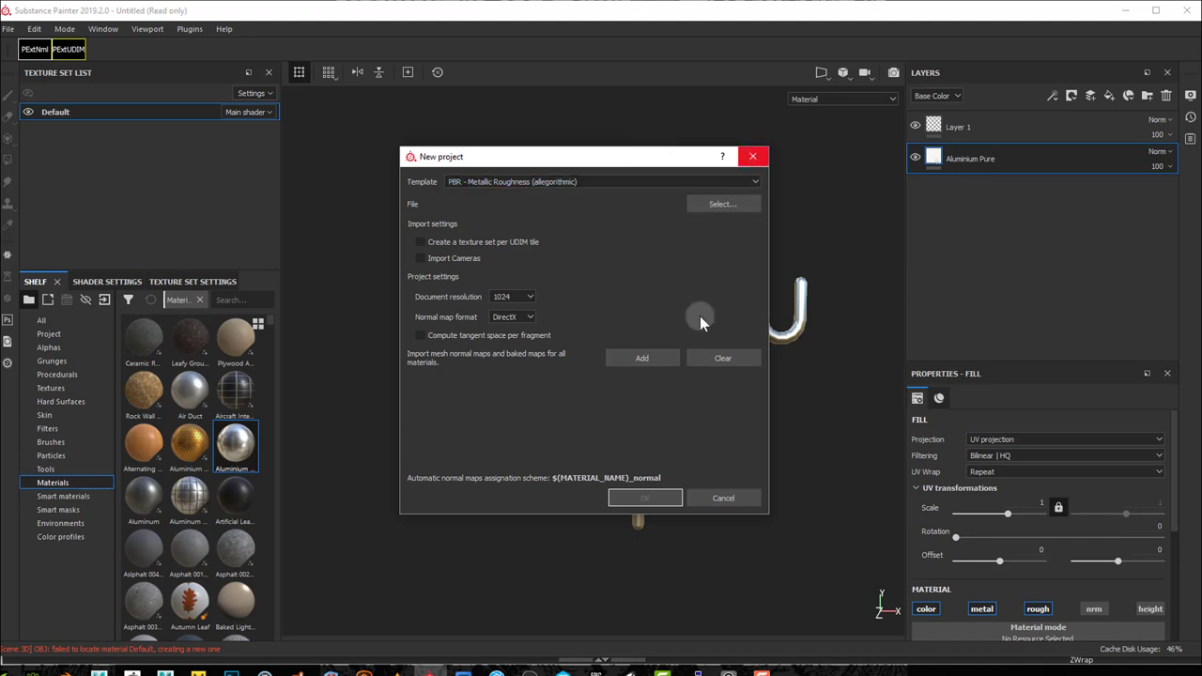
click(753, 156)
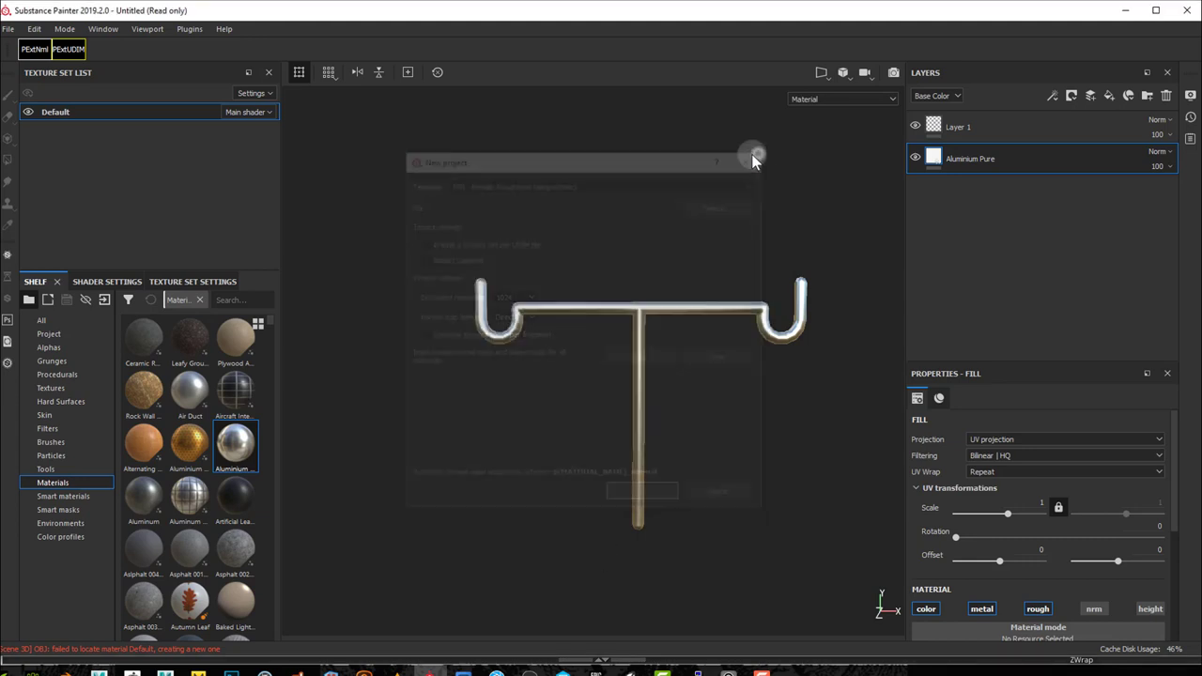
Step: Close the current project without saving, load the copied mesh as a new project with PExtNml, and check the clipped hook ends
click(8, 28)
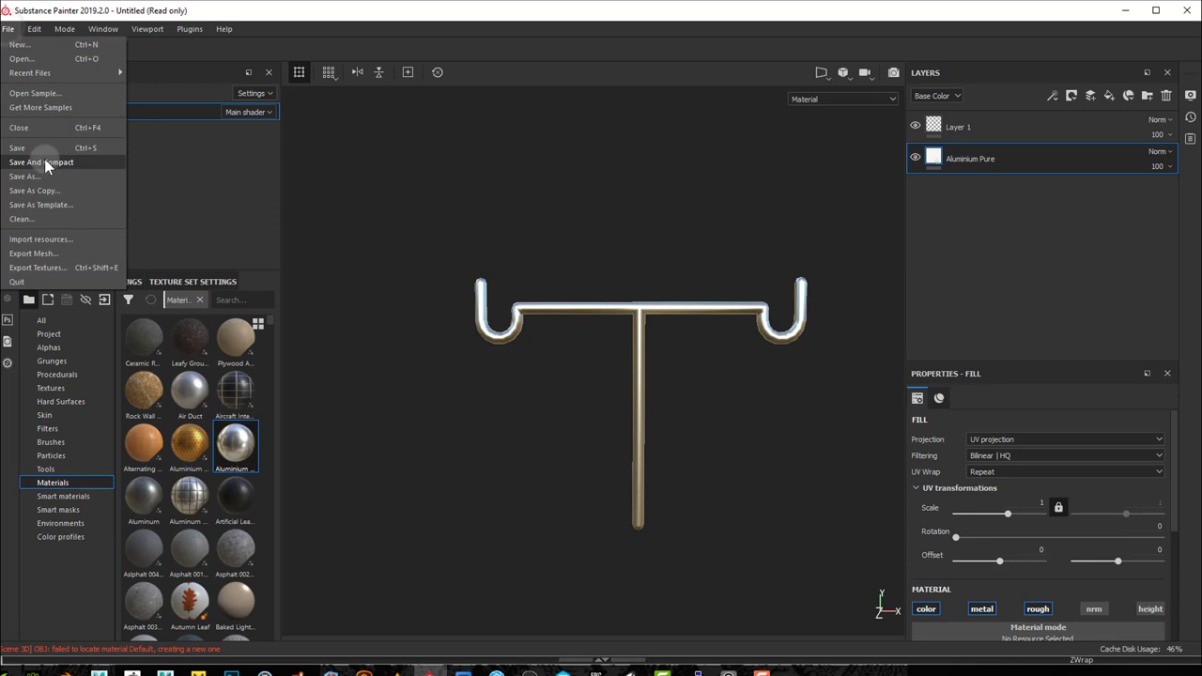
click(57, 128)
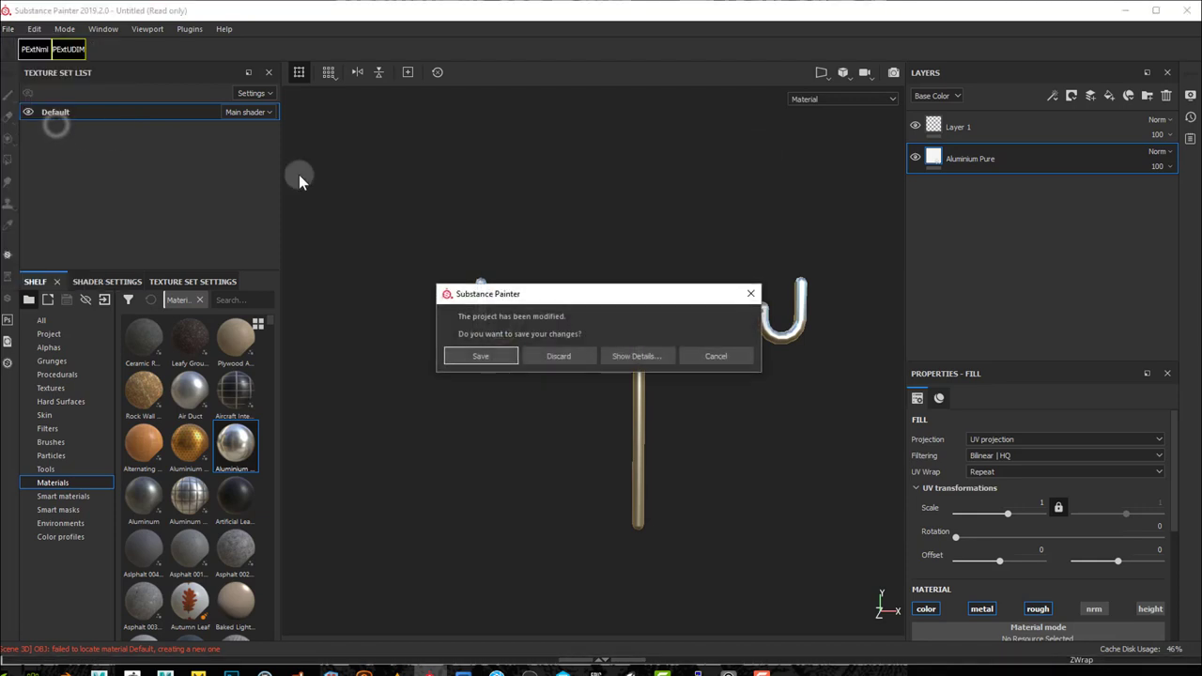
click(550, 358)
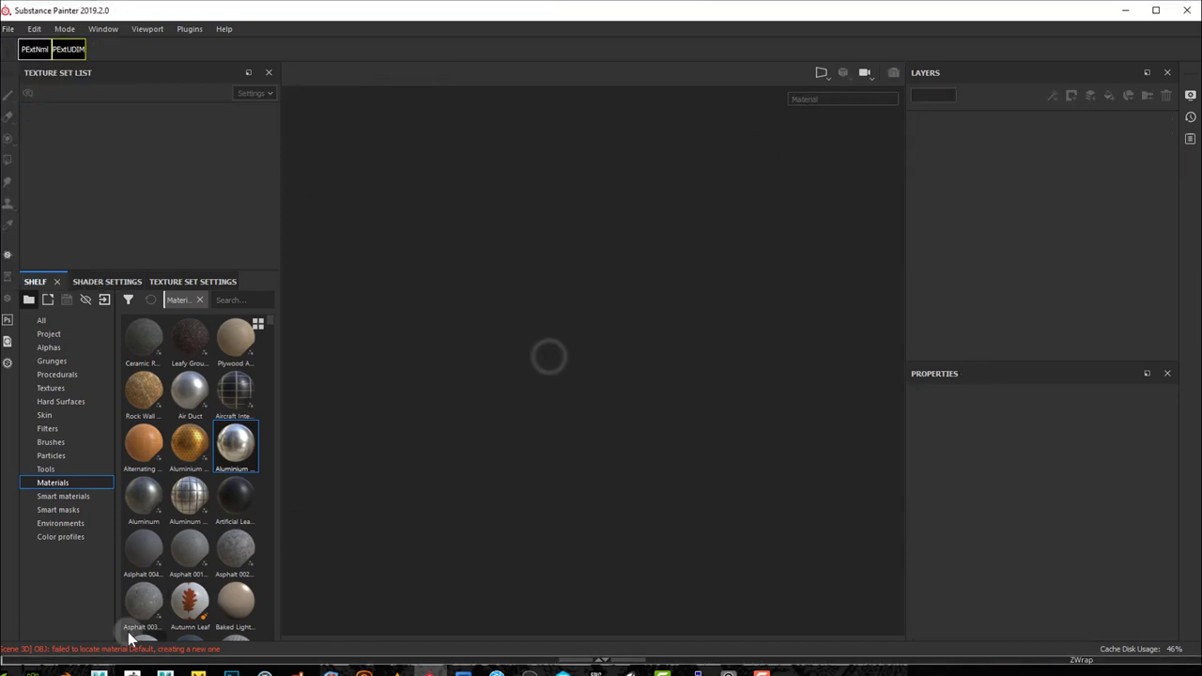
click(33, 50)
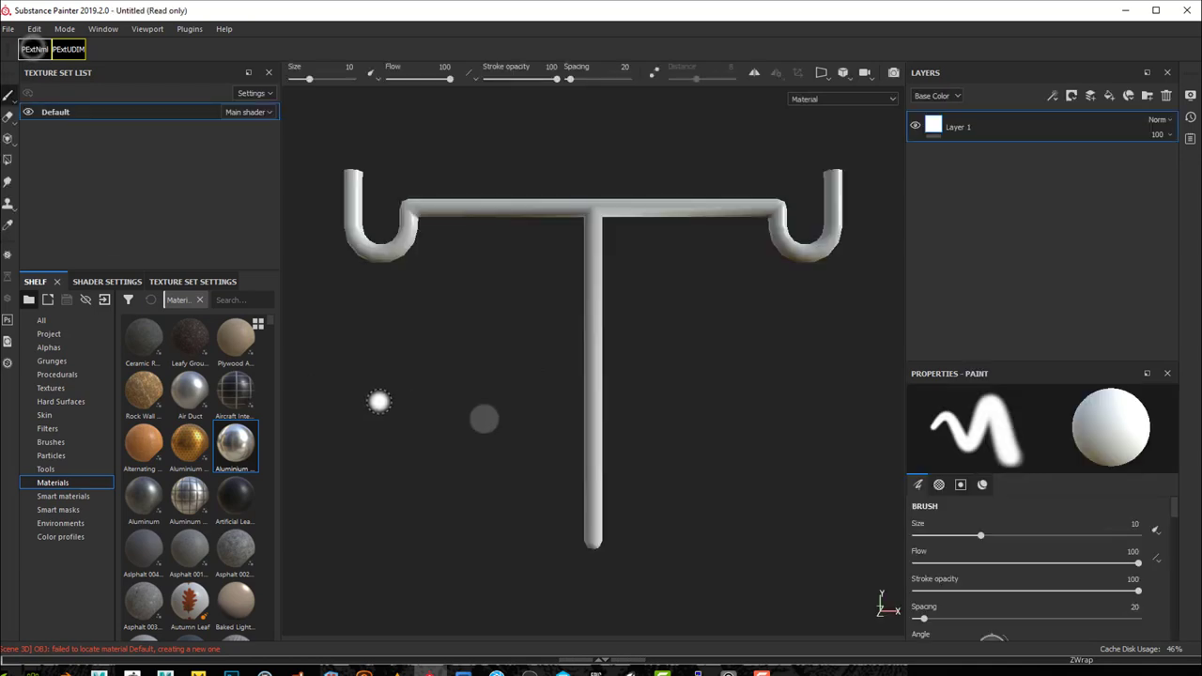
mouse_move(491, 258)
alt+mouse_down()
mouse_move(545, 307)
mouse_move(749, 329)
mouse_move(794, 322)
mouse_move(765, 325)
mouse_move(753, 373)
mouse_move(761, 355)
alt+mouse_up()
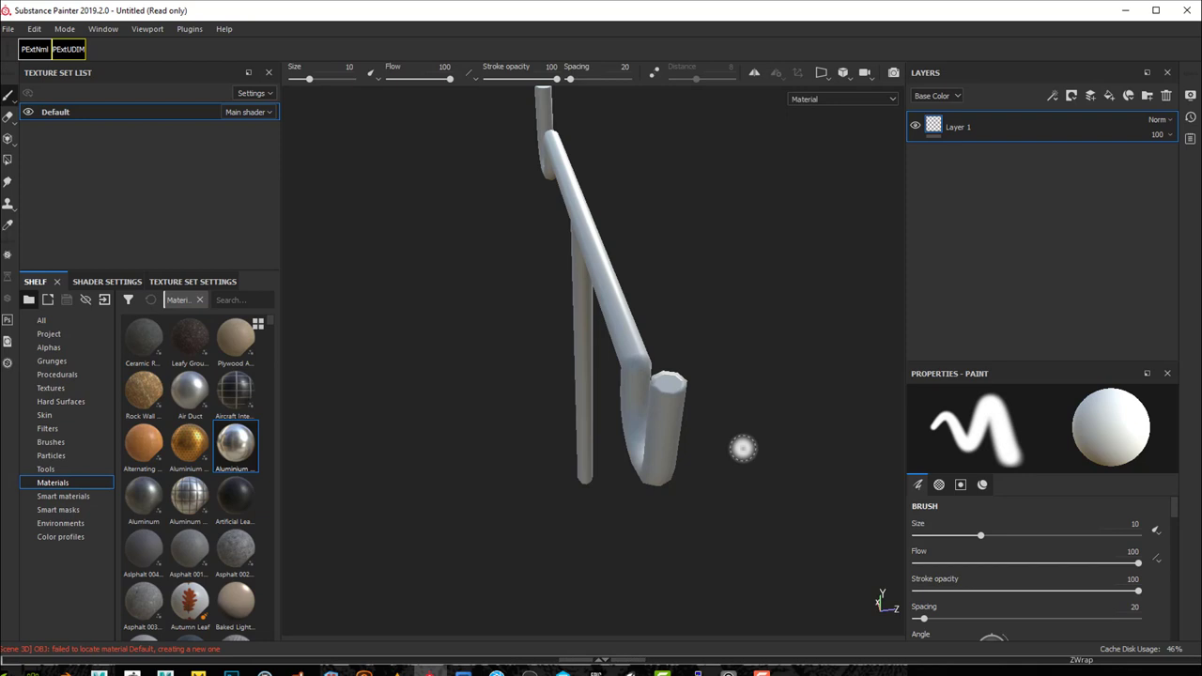
alt+drag(743, 447, 781, 421)
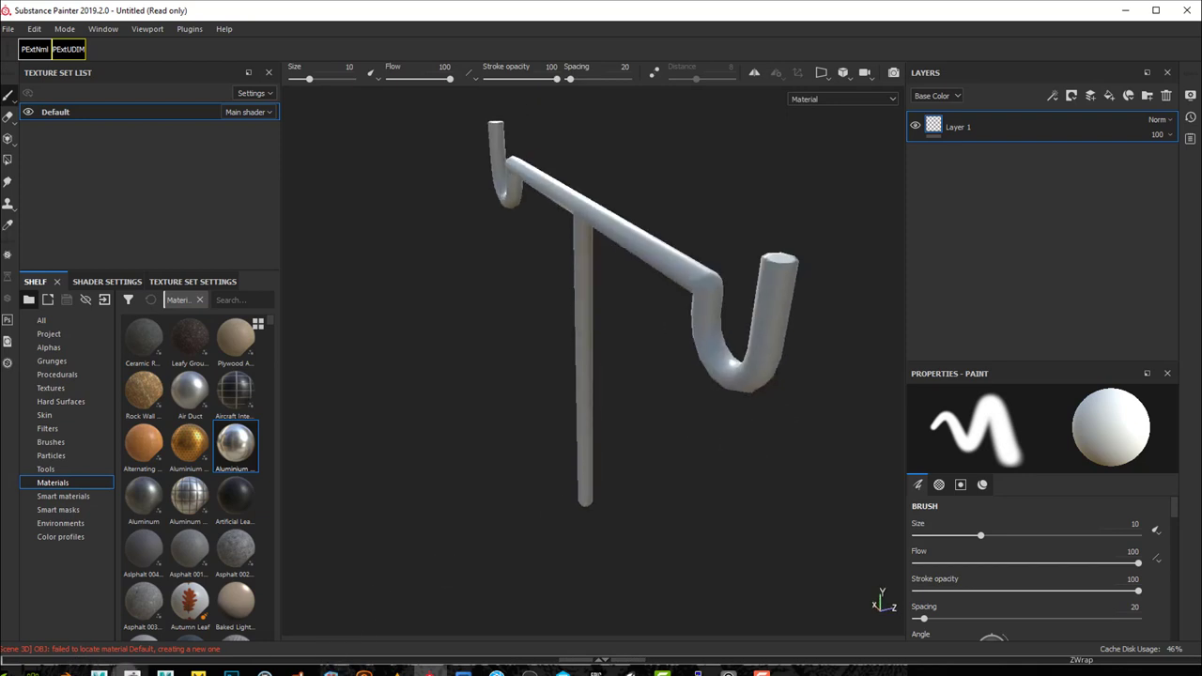
Step: Switch to ZBrush and examine the flat hook end and the joint between the crossbar and the post
click(132, 671)
mouse_move(487, 369)
mouse_down()
mouse_move(510, 402)
mouse_move(511, 445)
mouse_up()
ctrl+right_drag(299, 328, 367, 368)
alt+drag(311, 424, 655, 469)
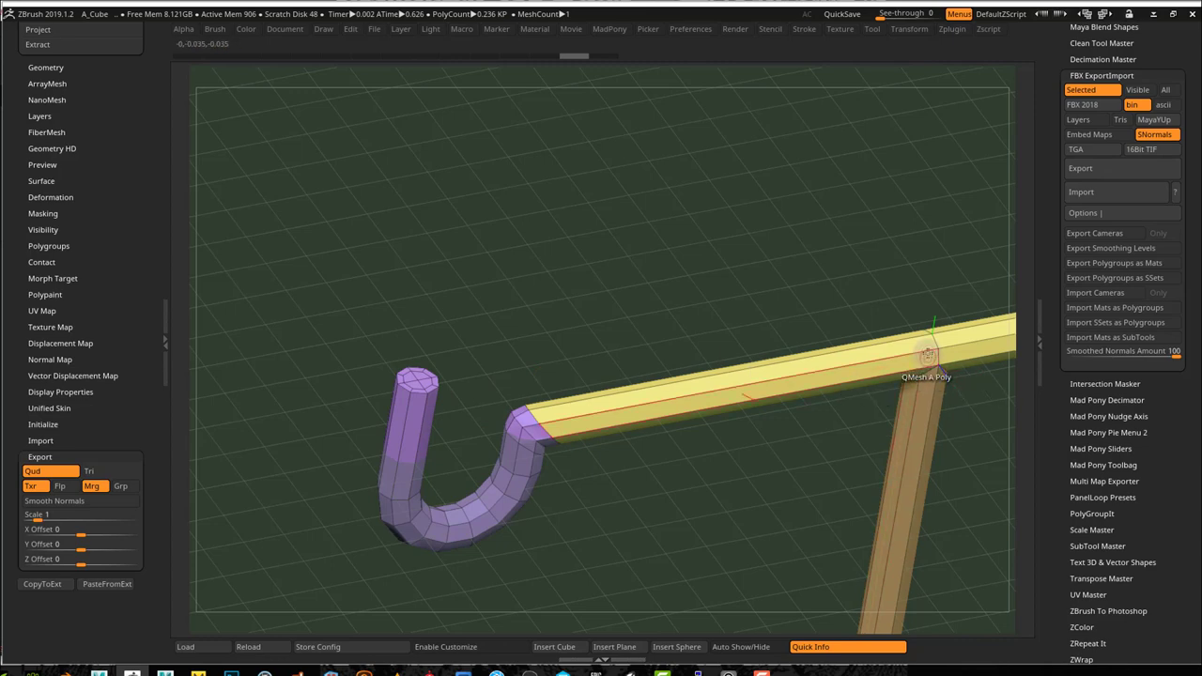
drag(756, 300, 901, 395)
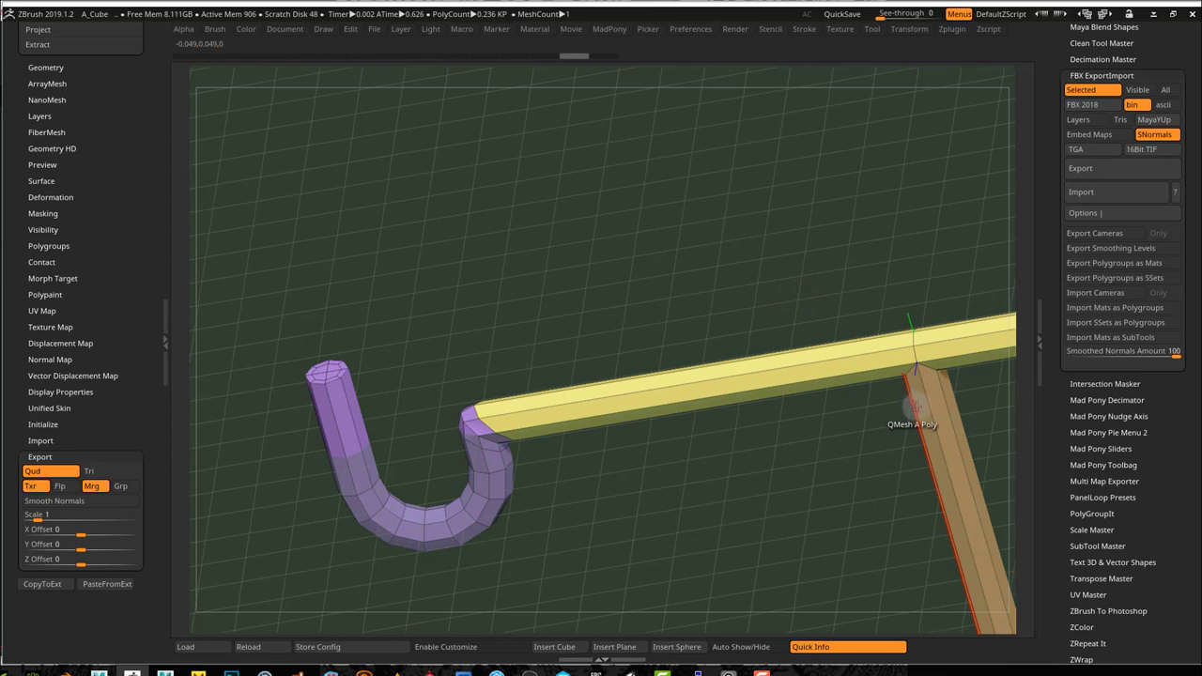
alt+drag(877, 458, 855, 474)
key(f)
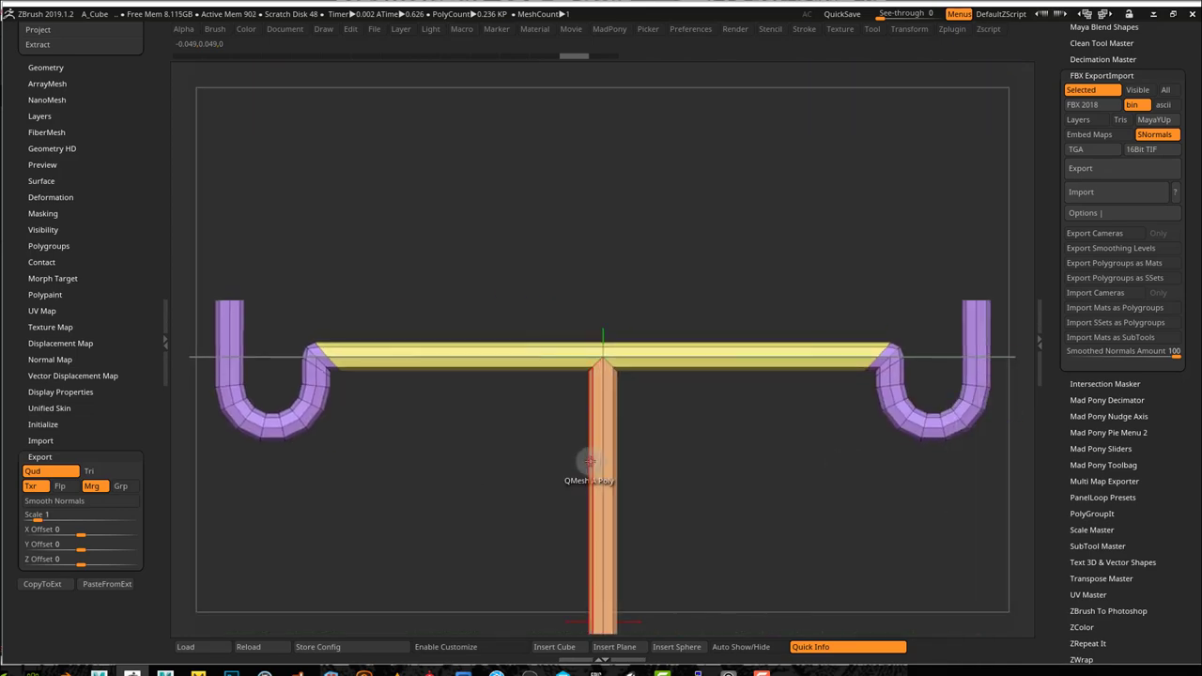
Step: Slide the edge loop around the hook's flat tip to chamfer the rim, using the ZModeler Slide edge action with the EdgeLoop Complete target
alt+drag(266, 289, 282, 302)
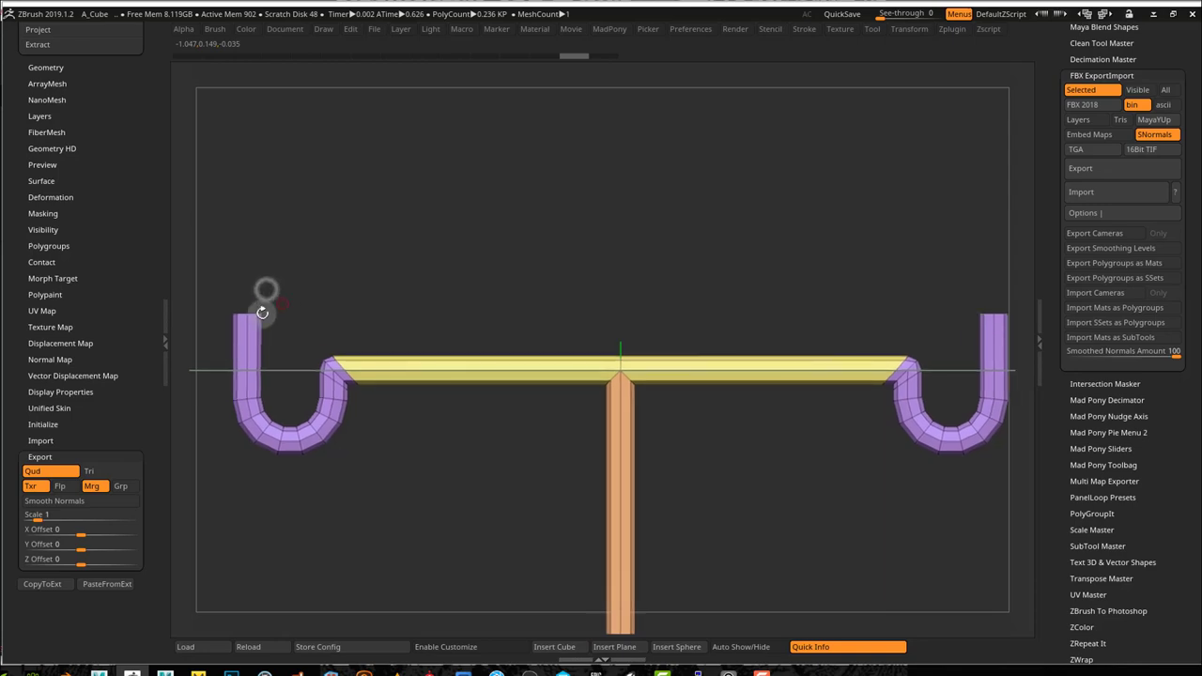
alt+drag(313, 252, 507, 278)
drag(389, 295, 393, 322)
ctrl+right_drag(393, 322, 499, 336)
alt+drag(343, 282, 826, 334)
drag(628, 299, 496, 330)
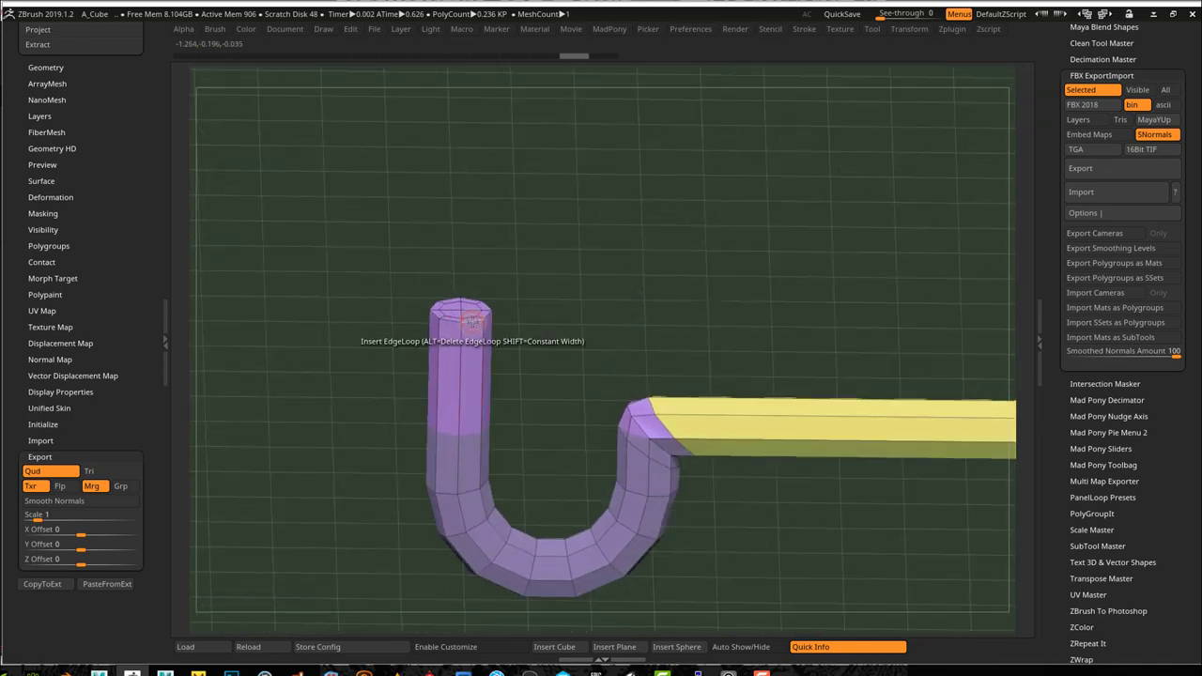
key(space)
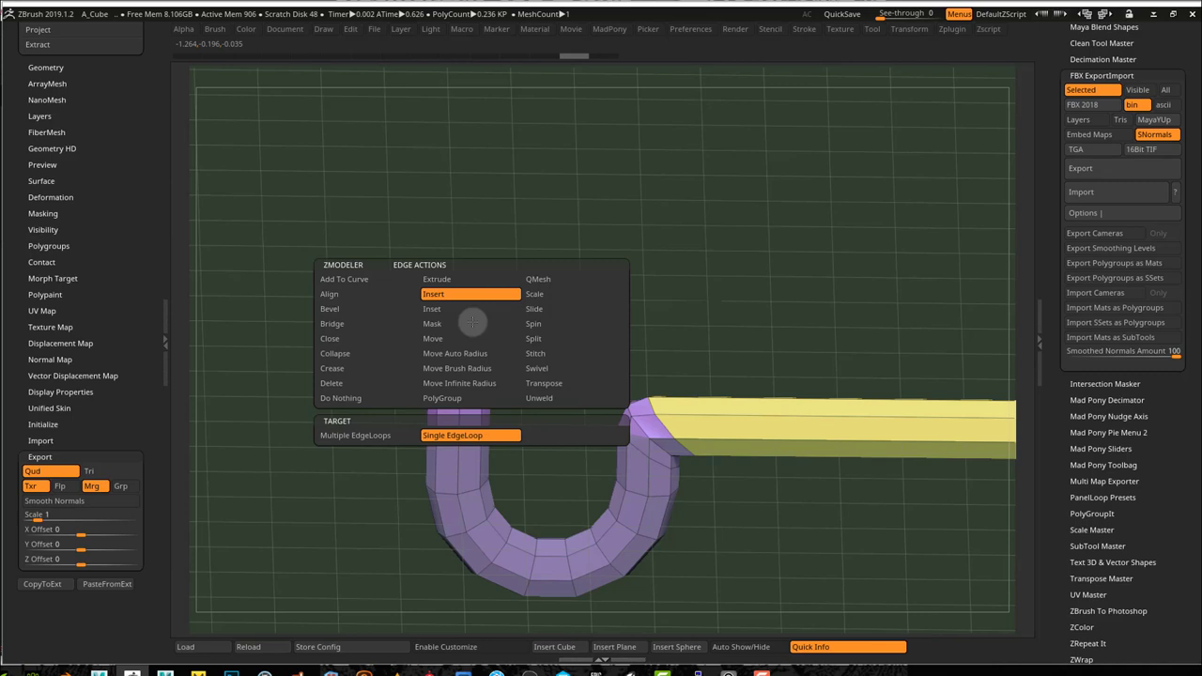
click(560, 318)
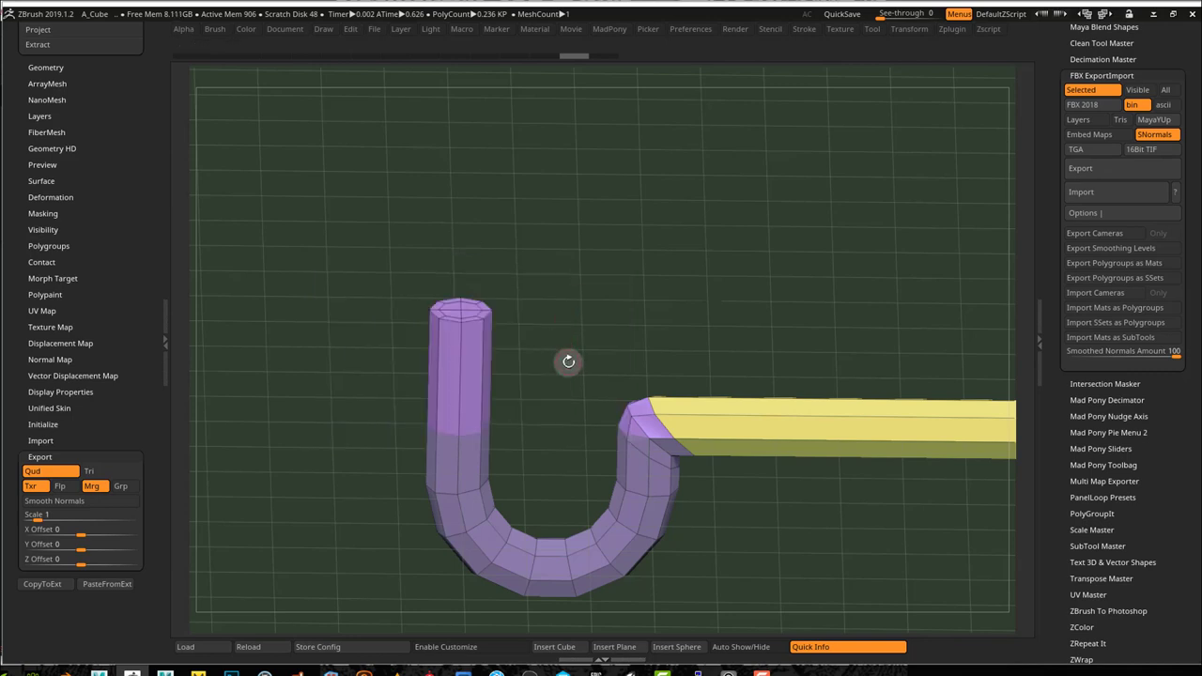
key(space)
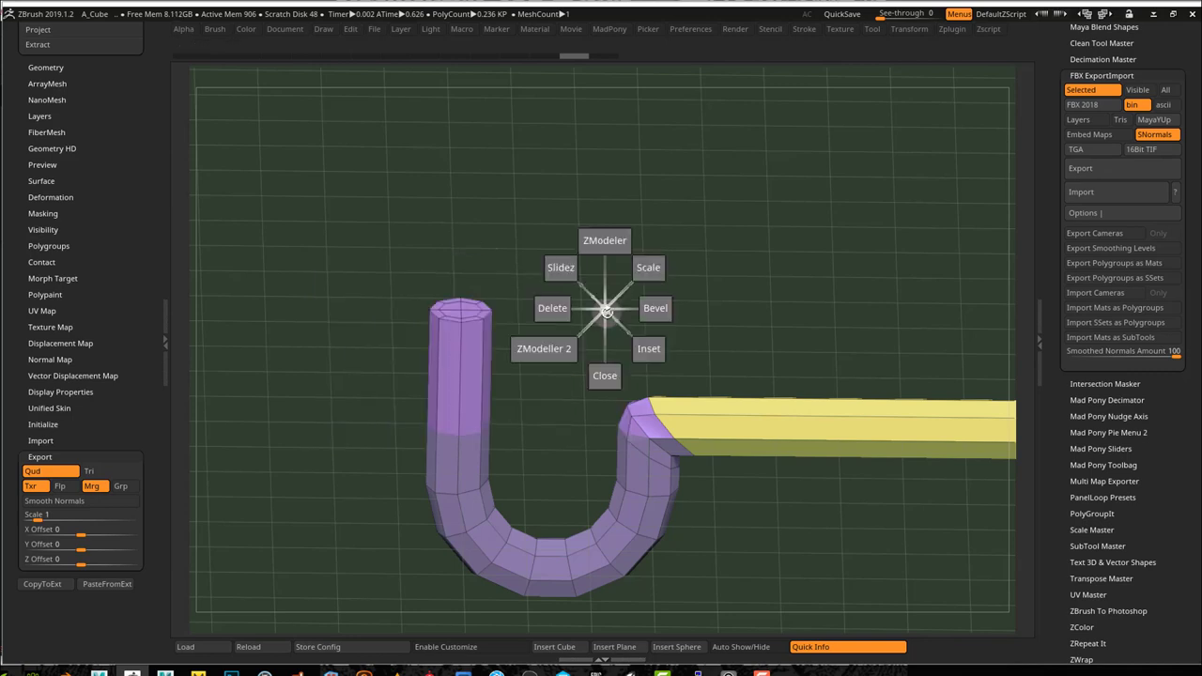
click(498, 376)
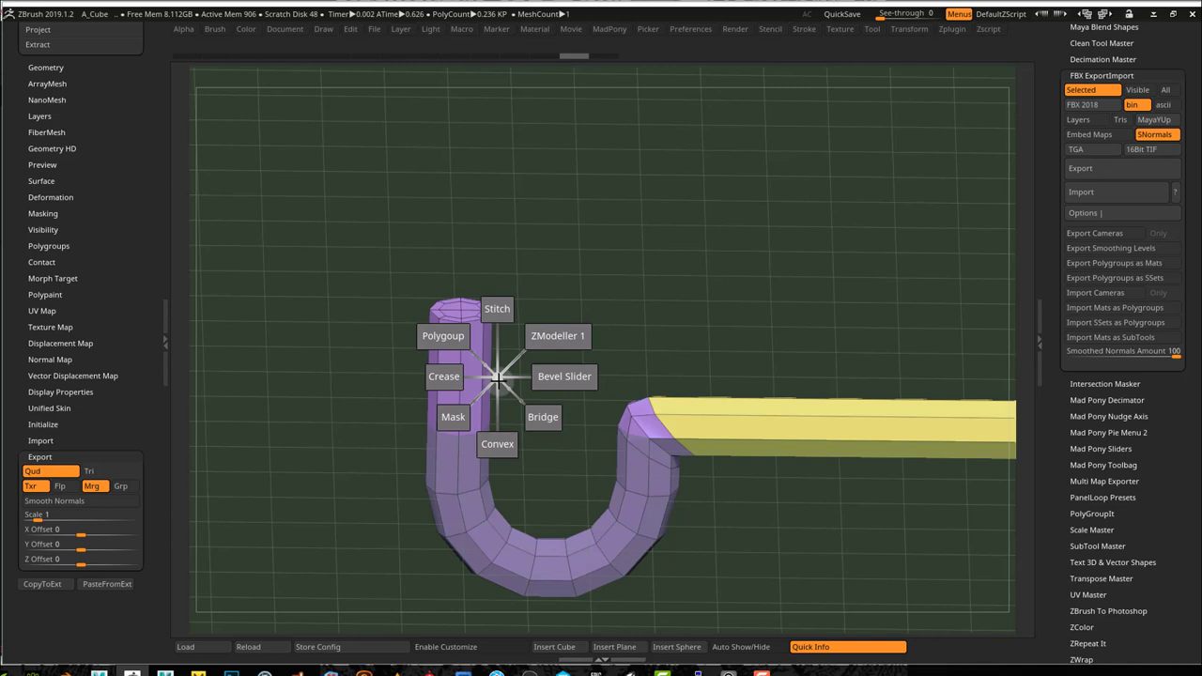
click(577, 309)
click(496, 217)
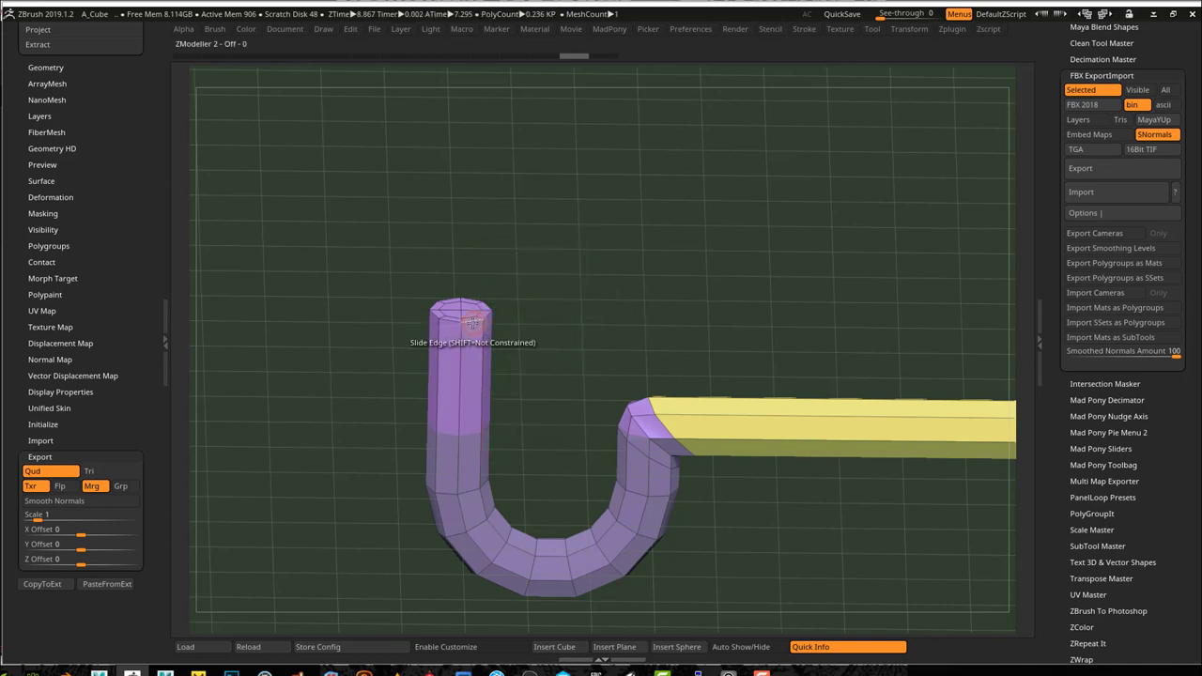
key(space)
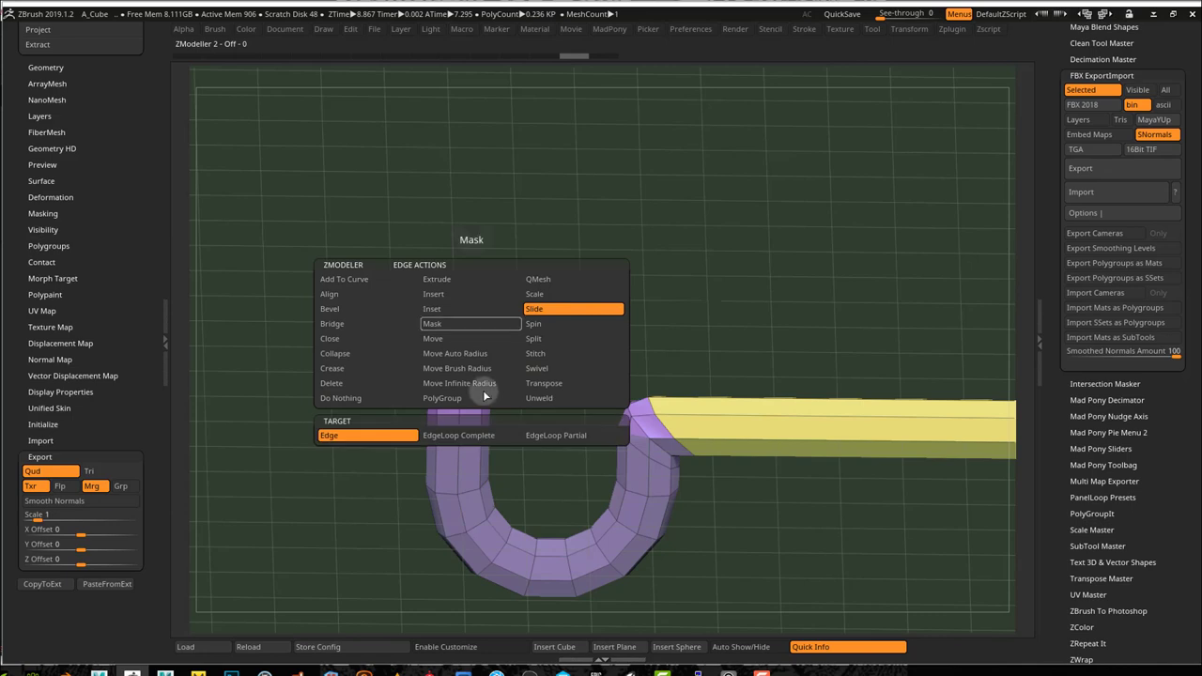
click(486, 435)
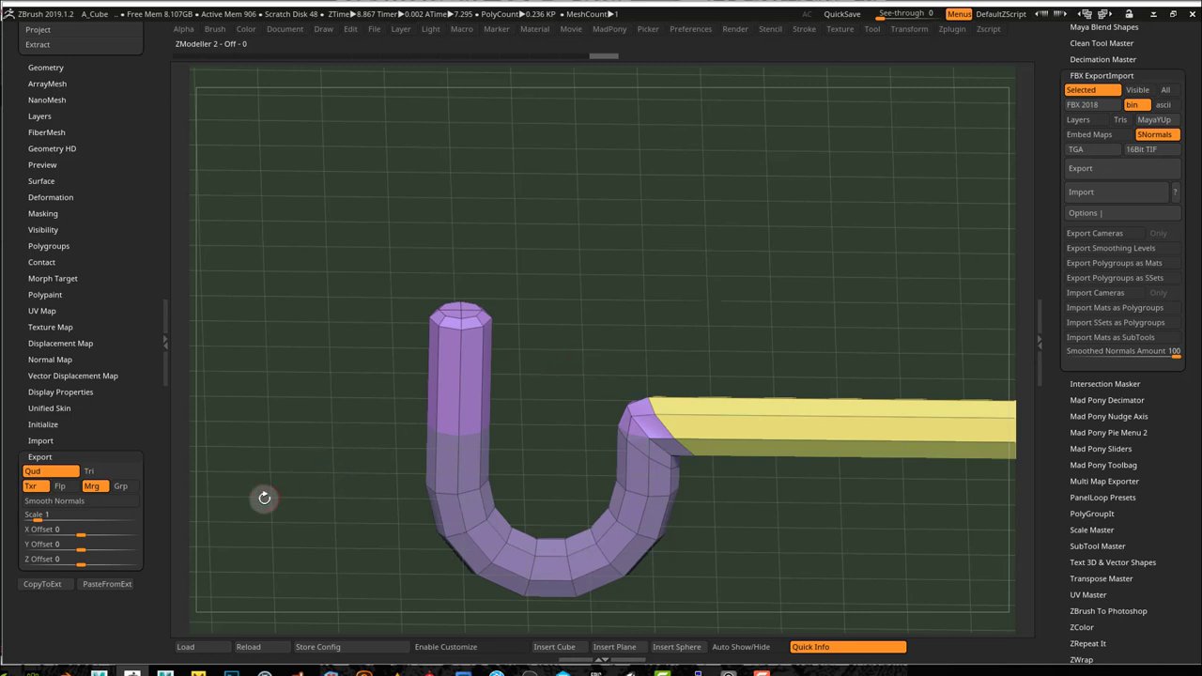
Step: Copy the chamfered mesh for external use and reload it in Substance Painter with PExtNml, discarding the current project
click(42, 583)
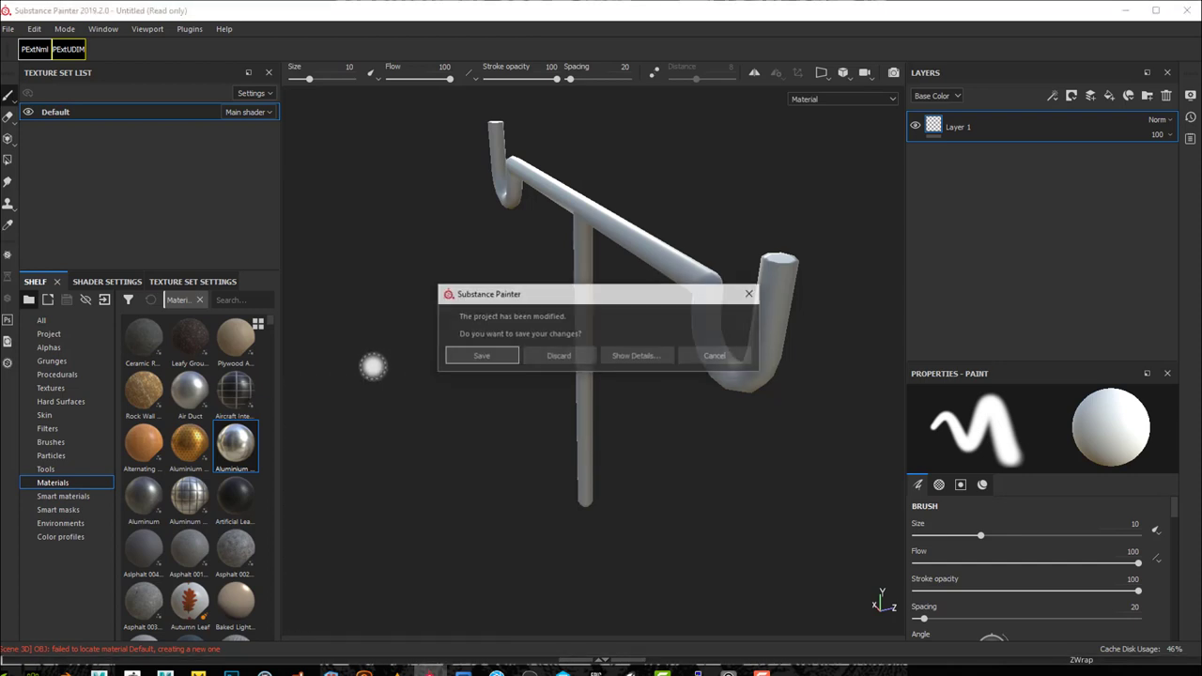
click(558, 353)
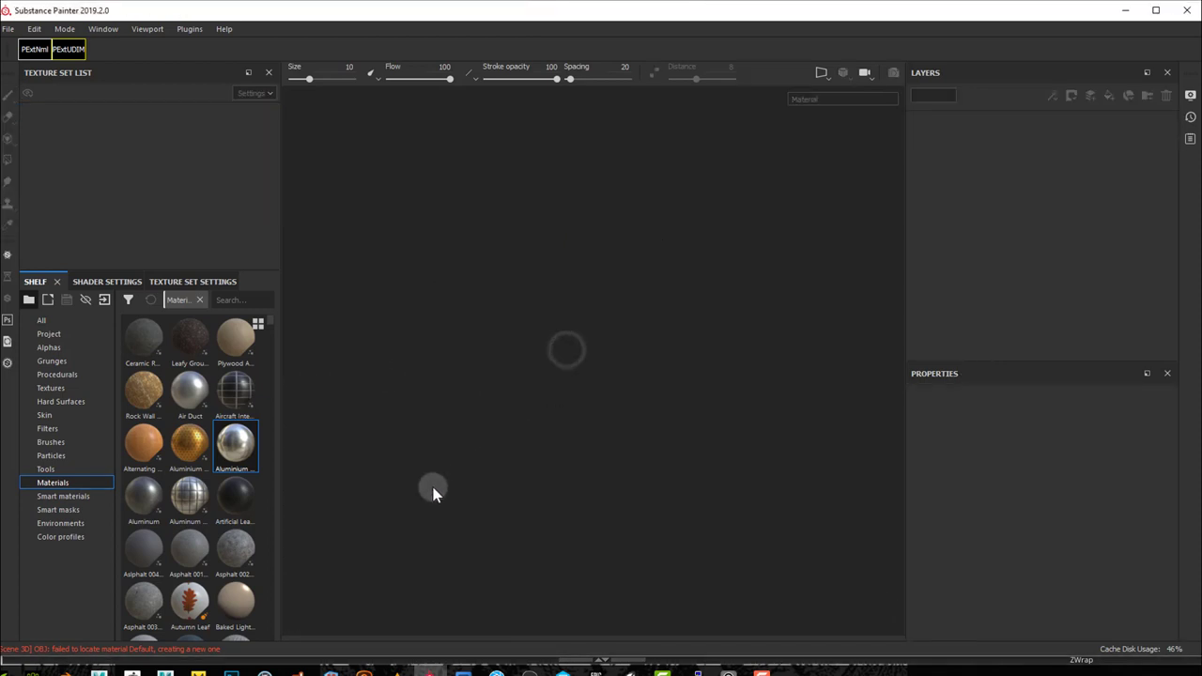
click(34, 55)
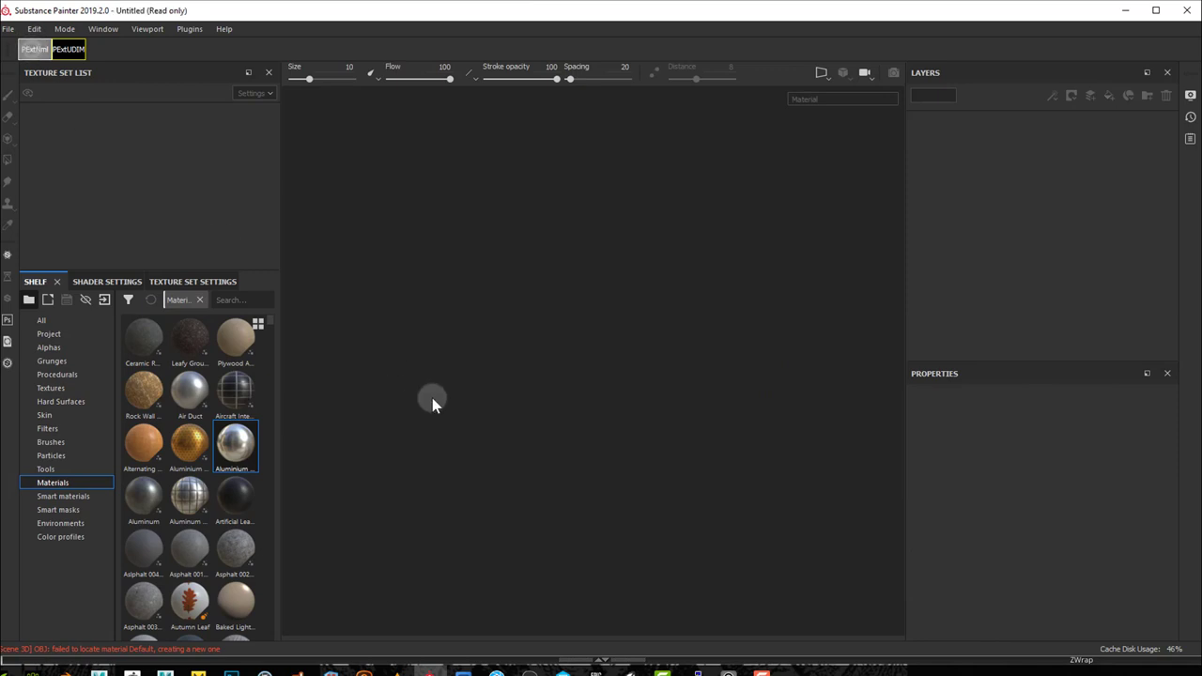
Step: Inspect the shading on the chamfered hook tip, the hook bend and the whole rod from several angles
alt+drag(399, 192, 422, 228)
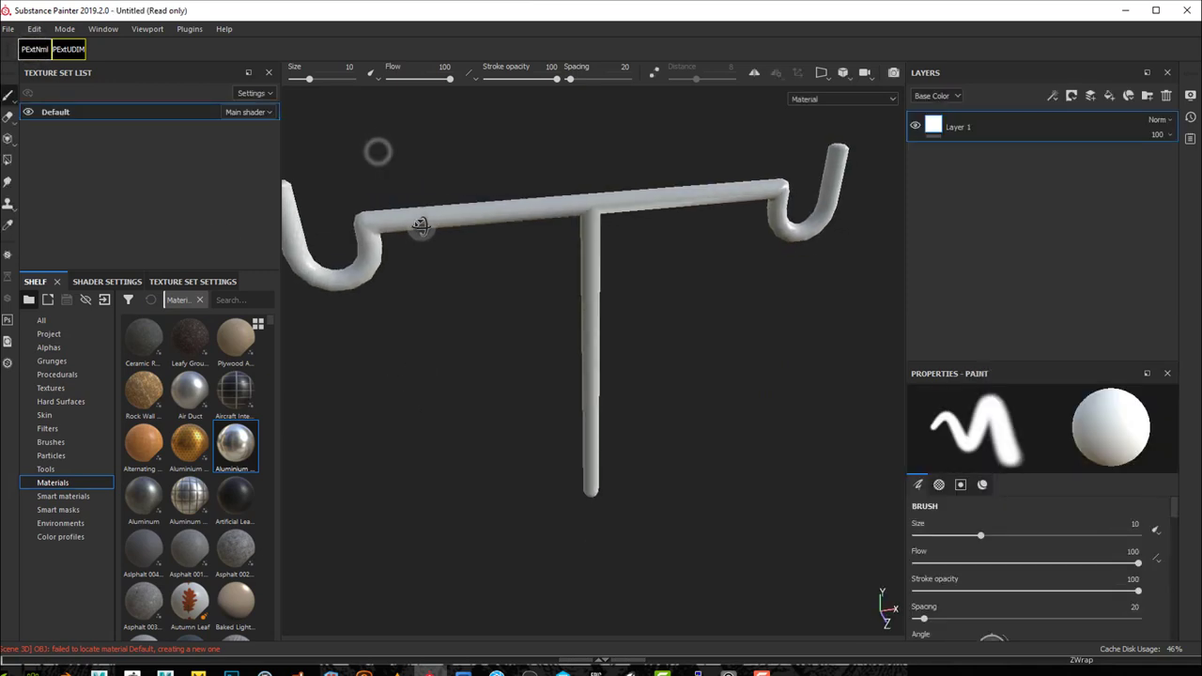
alt+middle_drag(347, 183, 525, 243)
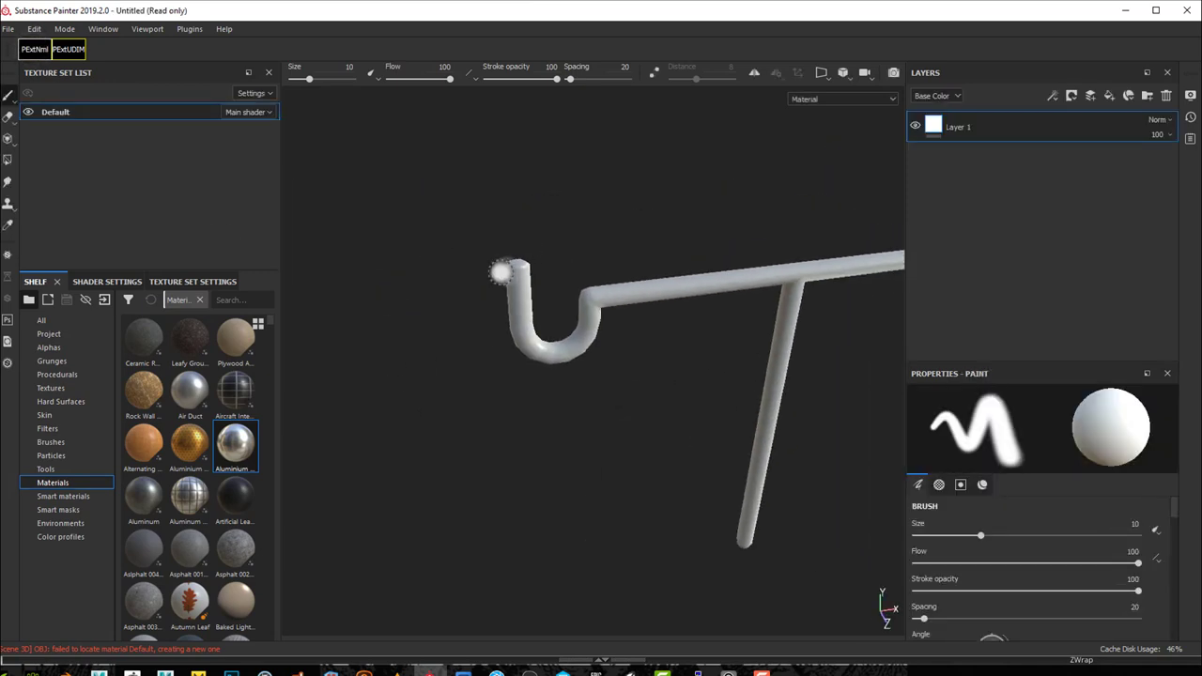
alt+right_drag(491, 269, 903, 394)
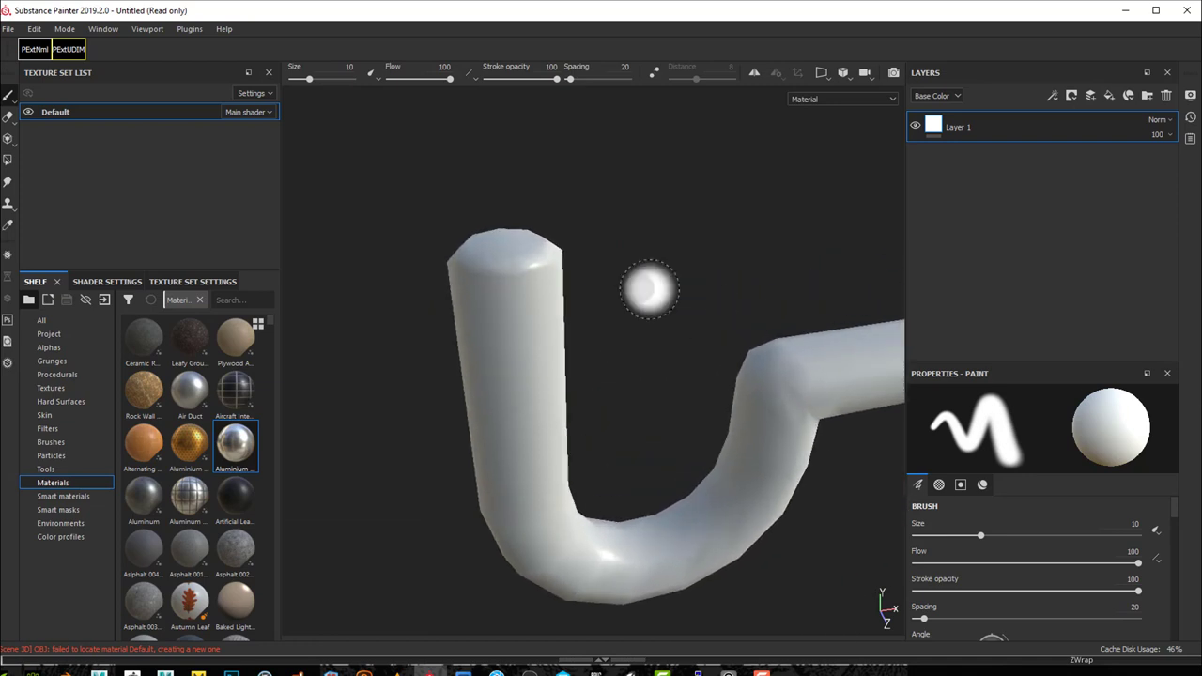
alt+drag(676, 301, 655, 282)
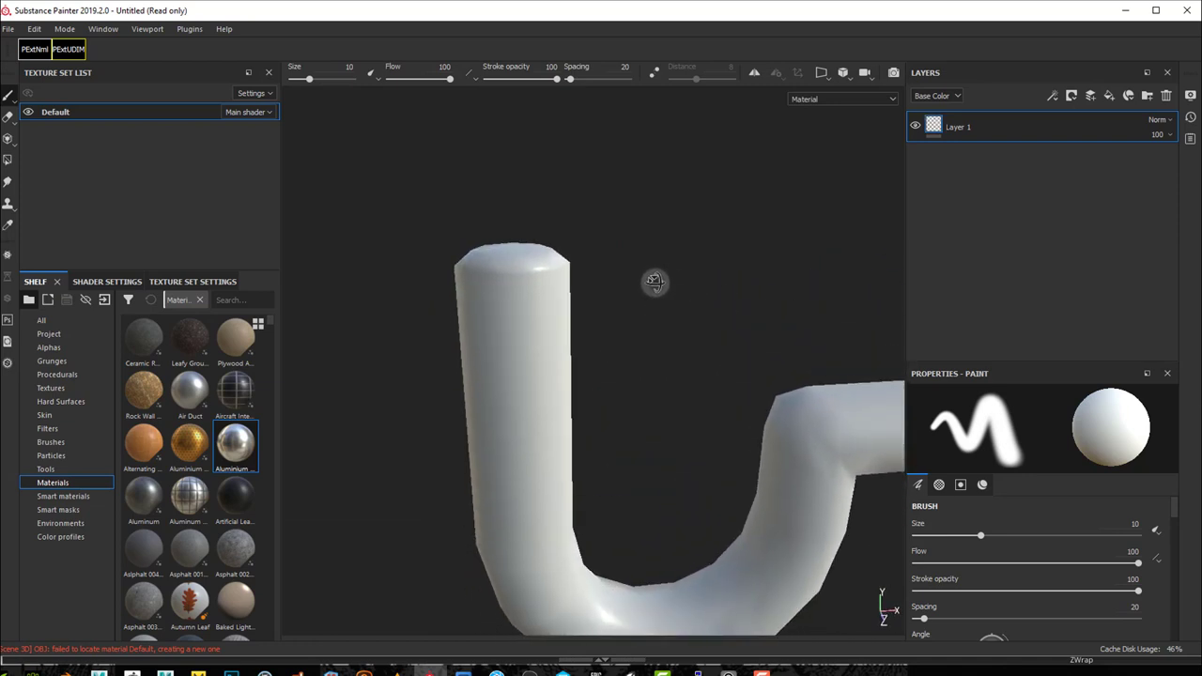
alt+right_drag(744, 294, 19, 170)
alt+right_drag(707, 239, 590, 187)
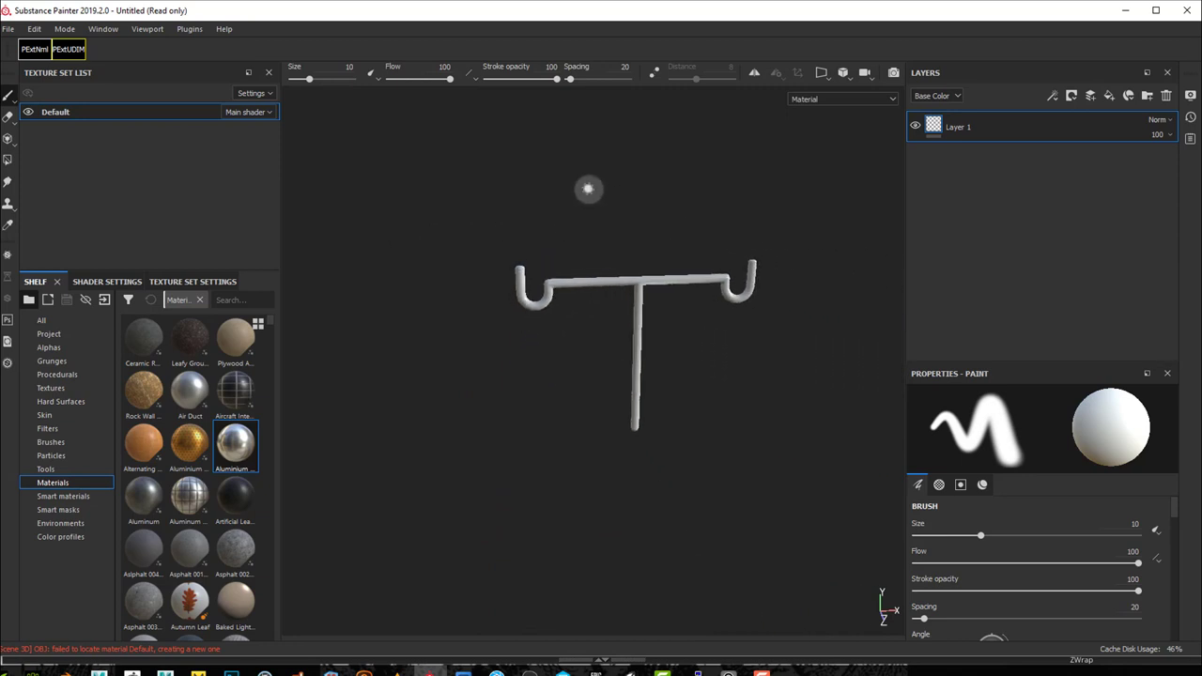
alt+drag(686, 230, 661, 220)
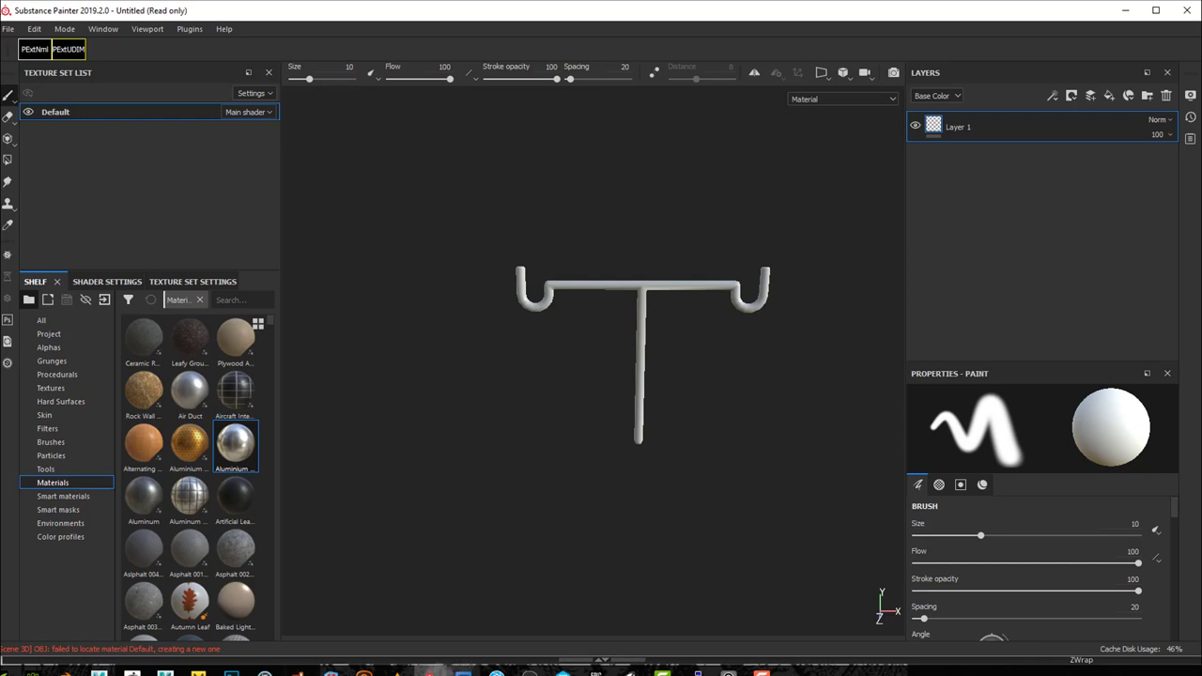
Step: Switch to ZBrush, straighten the view to show the whole rod, and quick-save the project
mouse_move(132, 672)
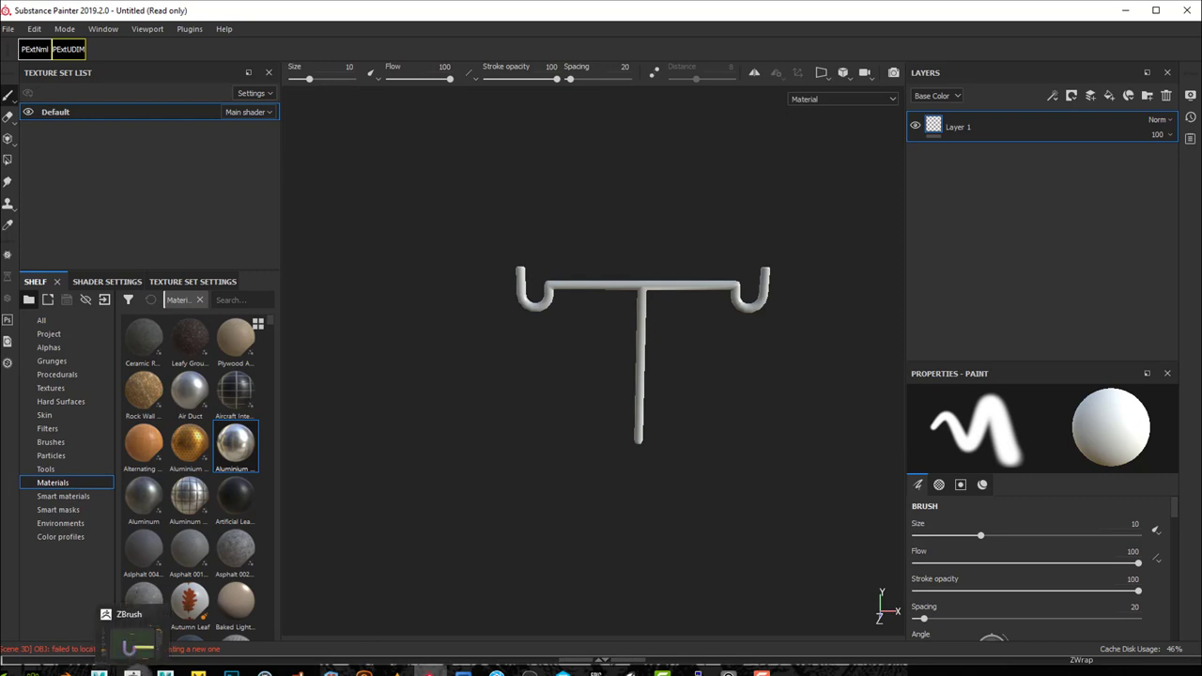
click(138, 670)
drag(796, 306, 794, 255)
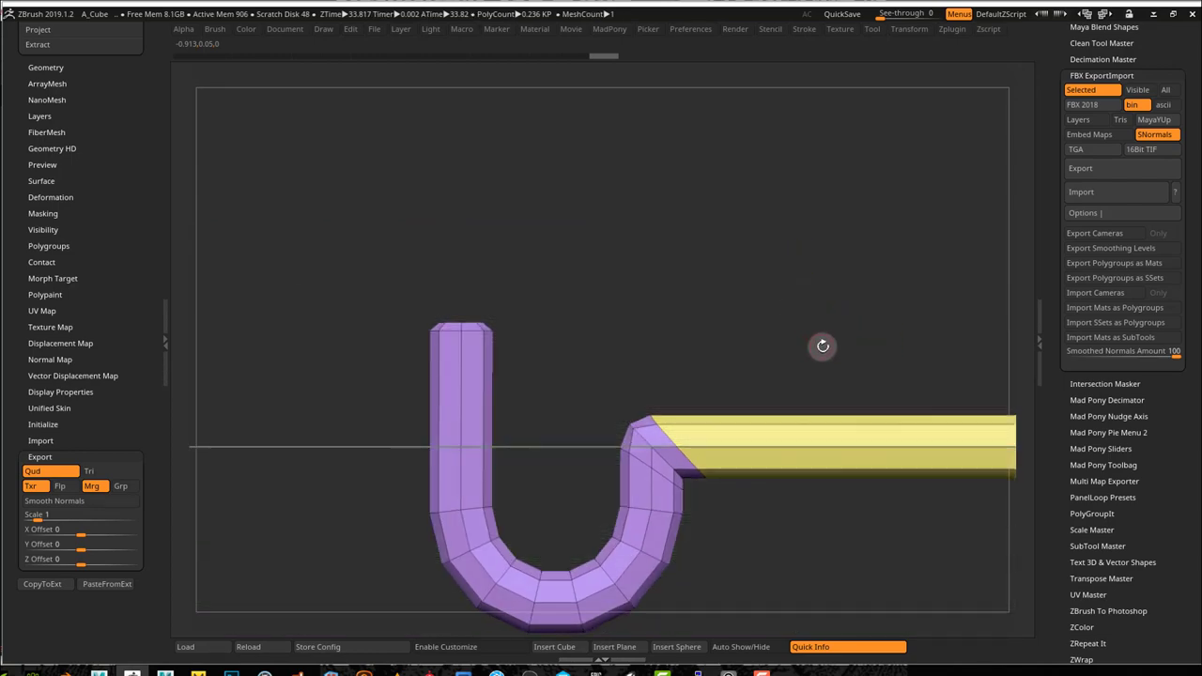
ctrl+right_drag(872, 359, 467, 209)
drag(153, 194, 310, 344)
click(841, 13)
Step: Delete the ZSphere_1 subtool, keeping only the Holder mesh
mouse_move(56, 434)
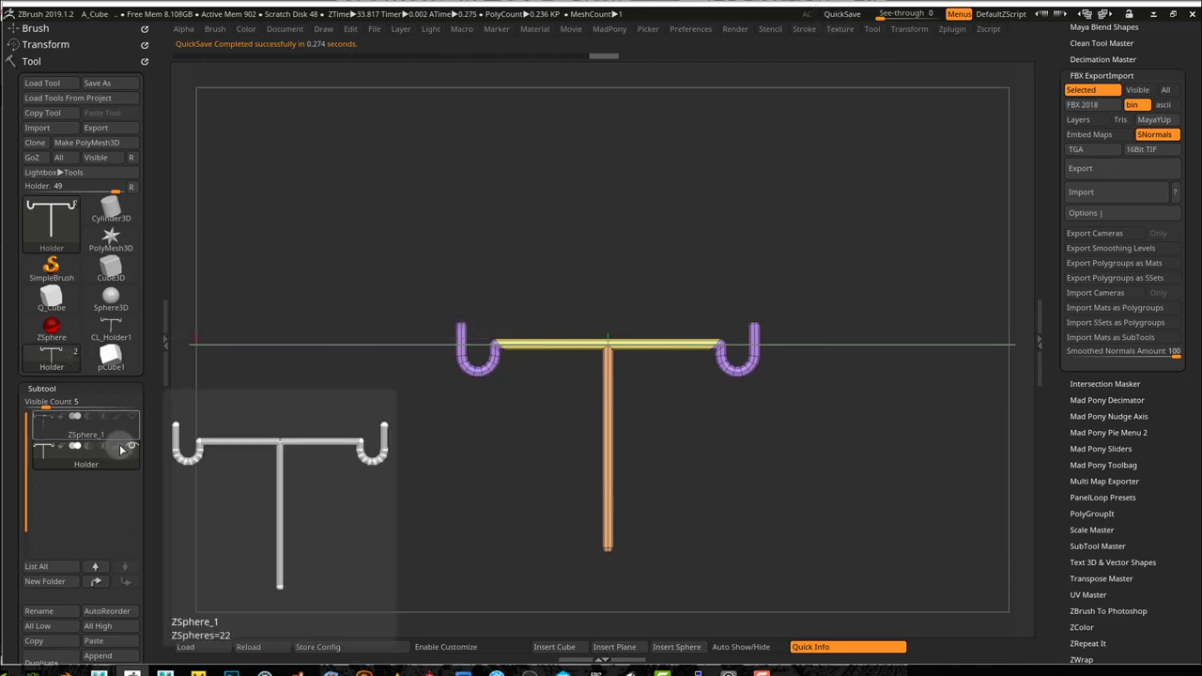
click(56, 434)
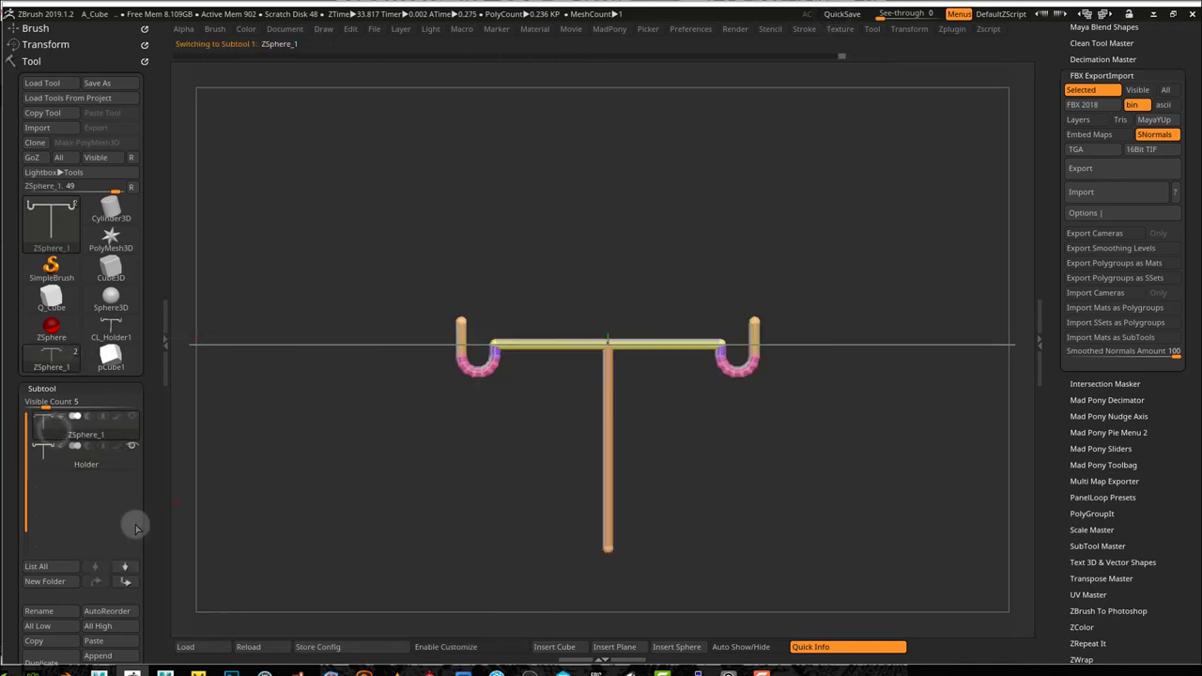
drag(145, 613, 161, 548)
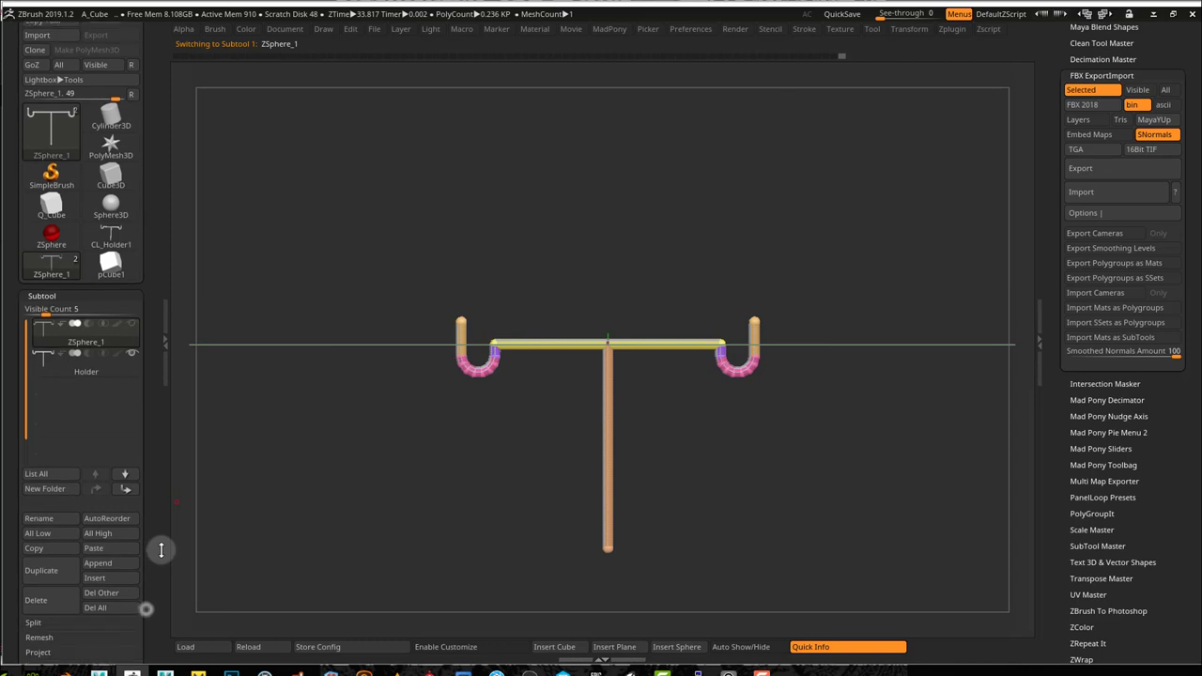
click(60, 593)
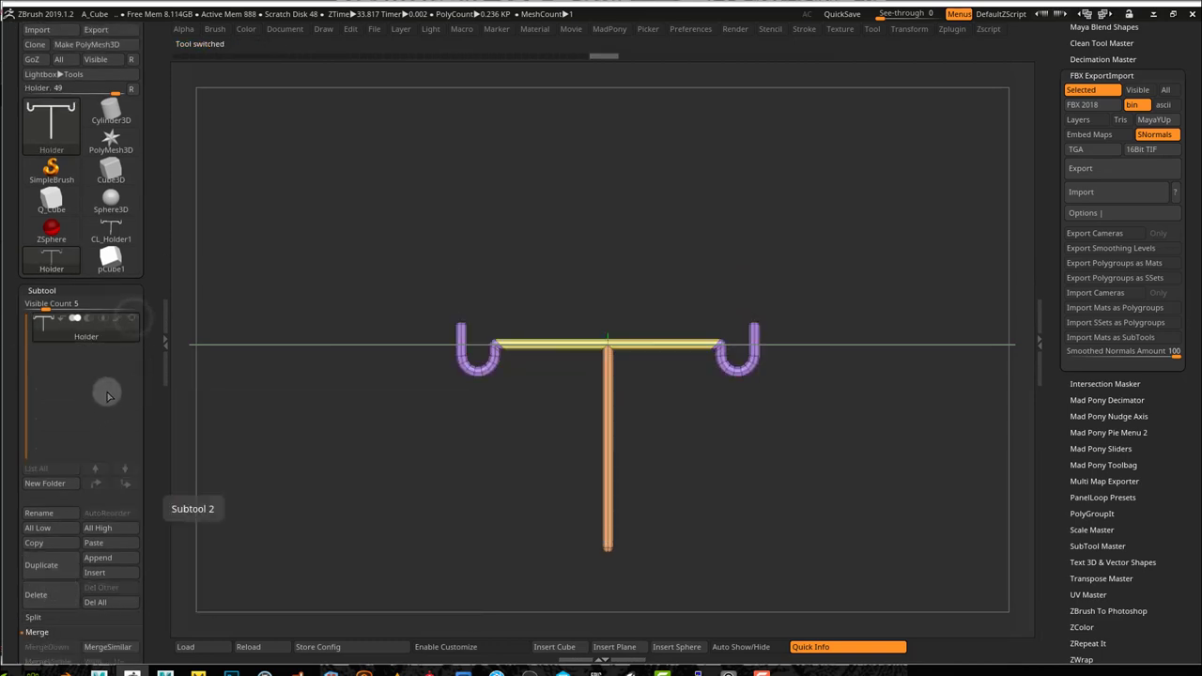
drag(497, 482, 547, 453)
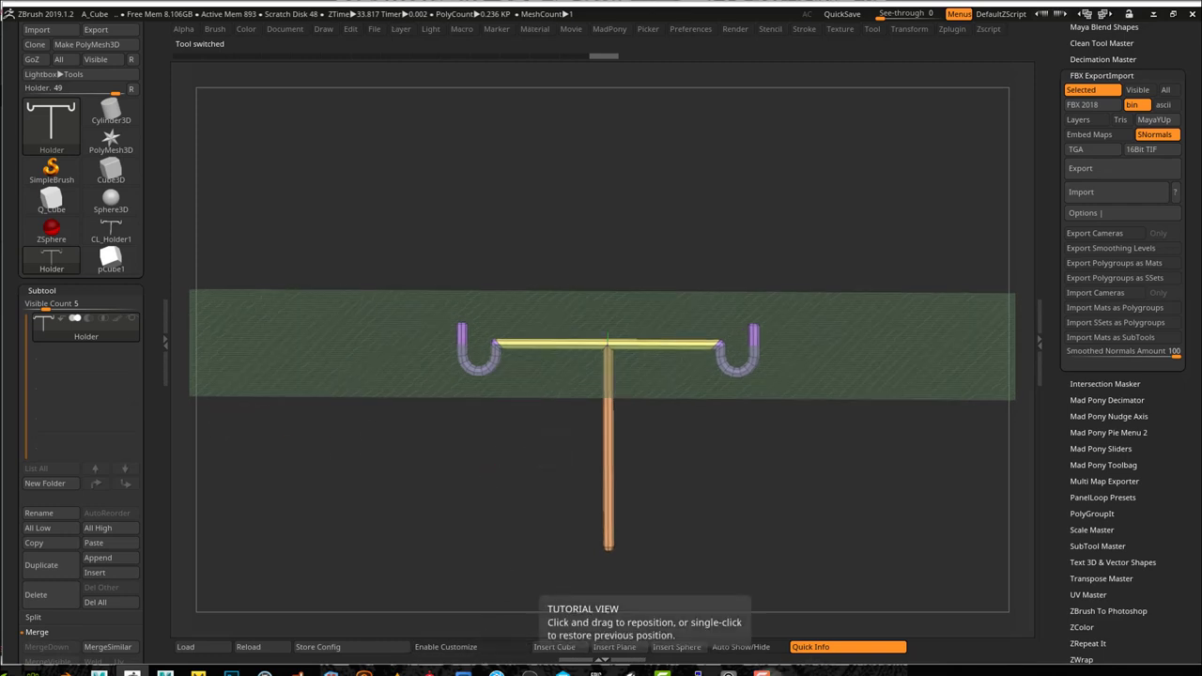
Step: Bring up the reference images and focus on the red base to examine its legs and casters
click(729, 672)
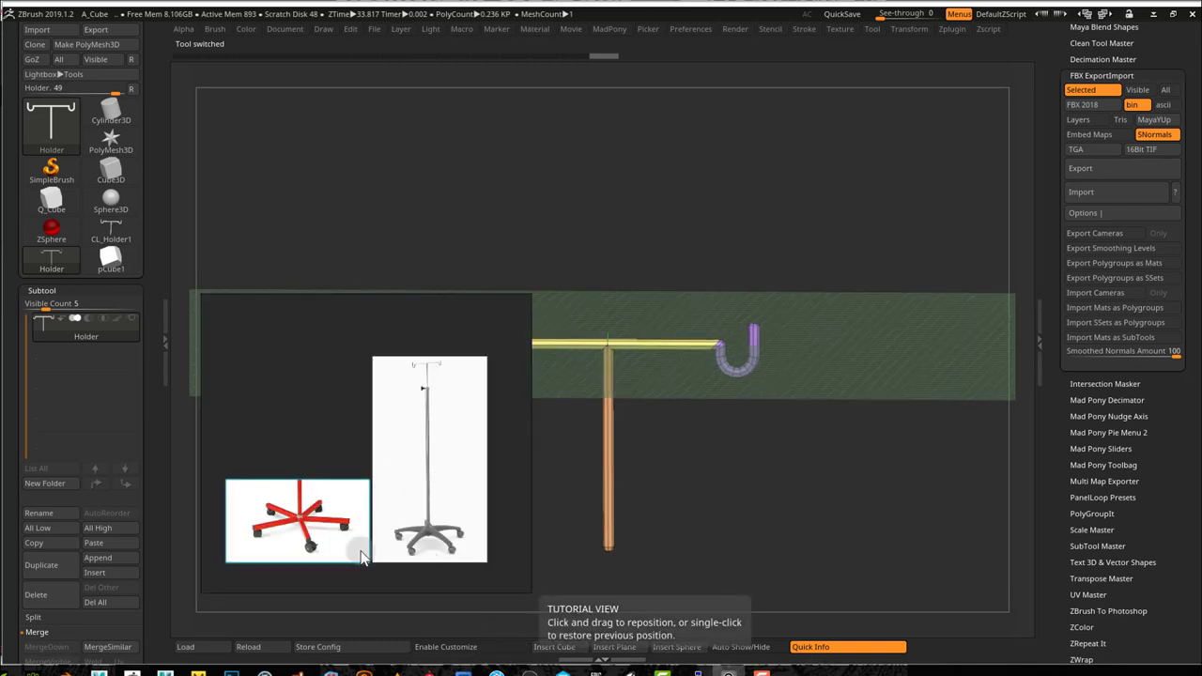
double_click(303, 535)
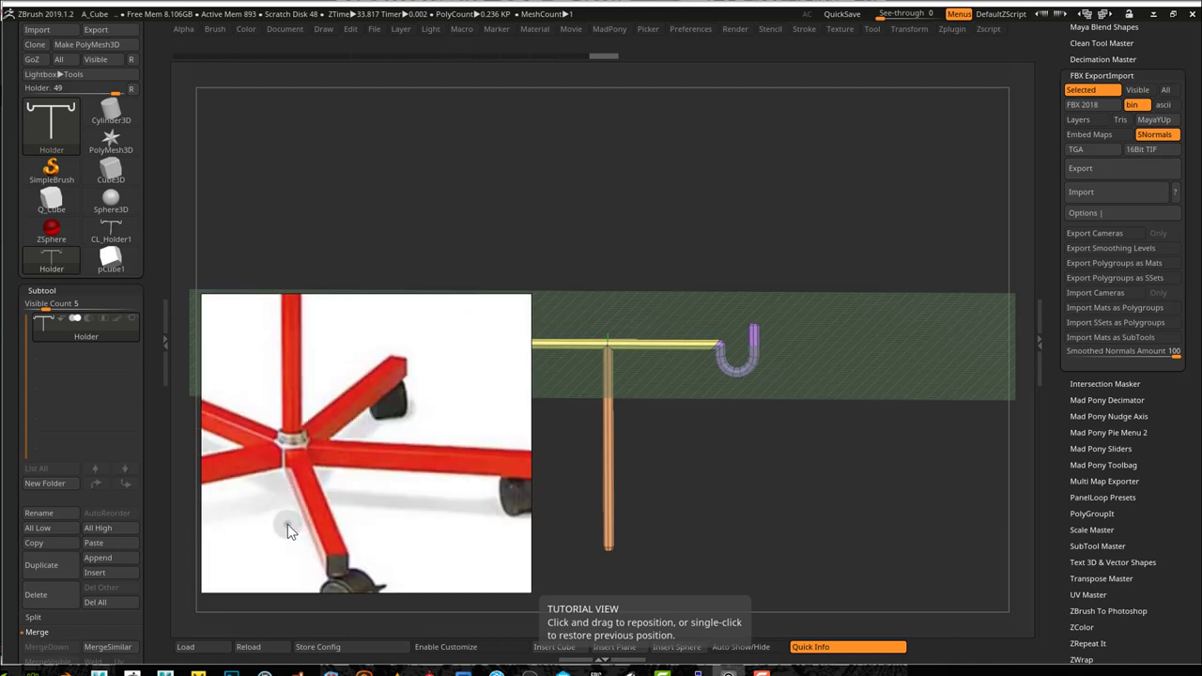
double_click(287, 524)
scroll(368, 451, up, 4)
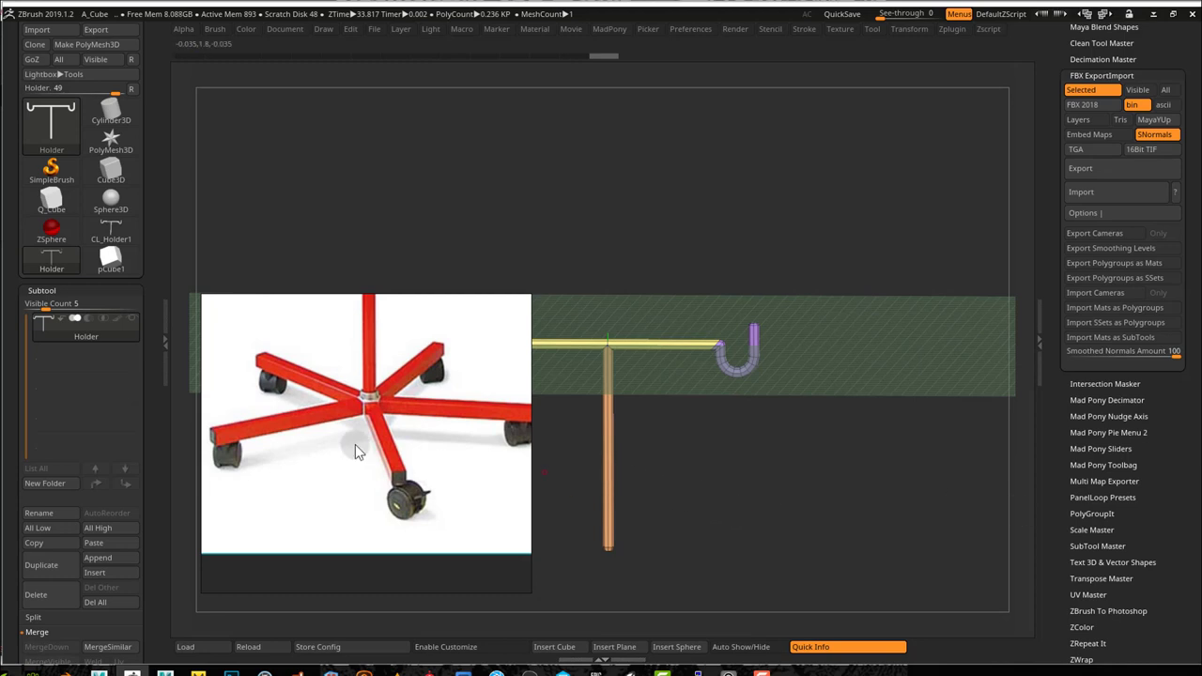
scroll(368, 406, up, 5)
scroll(368, 406, down, 3)
scroll(368, 406, down, 2)
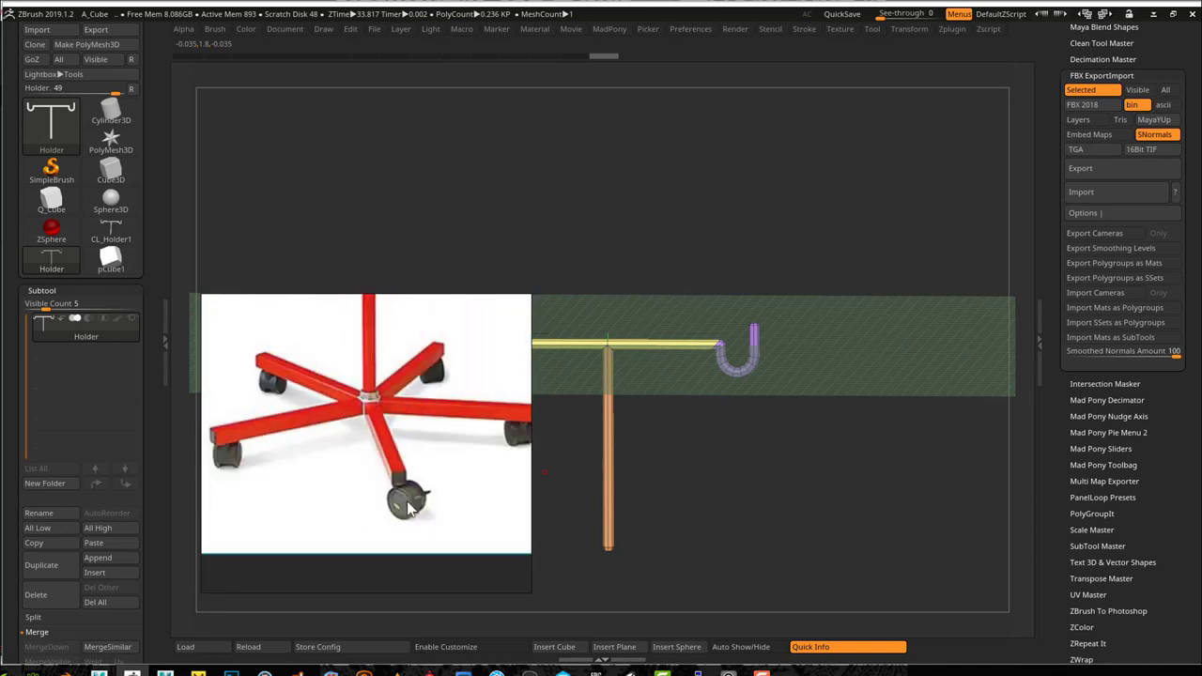
Step: Examine the central hub in the reference image and how the red legs join the post and casters
scroll(371, 403, up, 6)
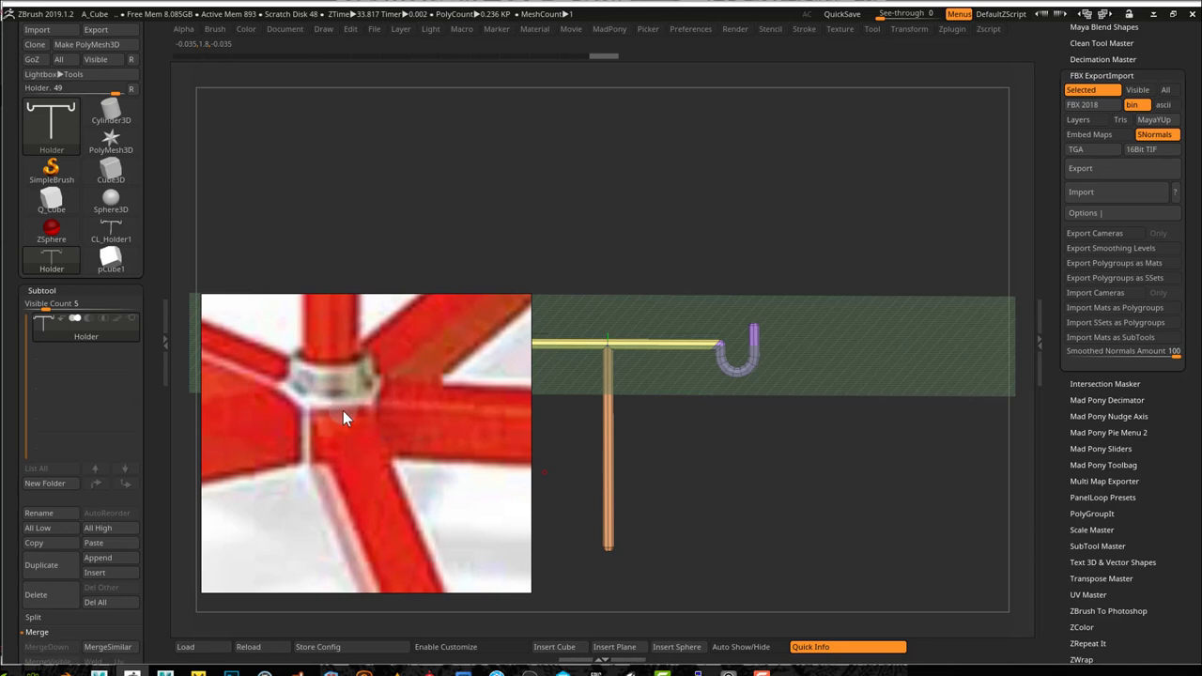
scroll(343, 410, down, 4)
scroll(343, 410, up, 3)
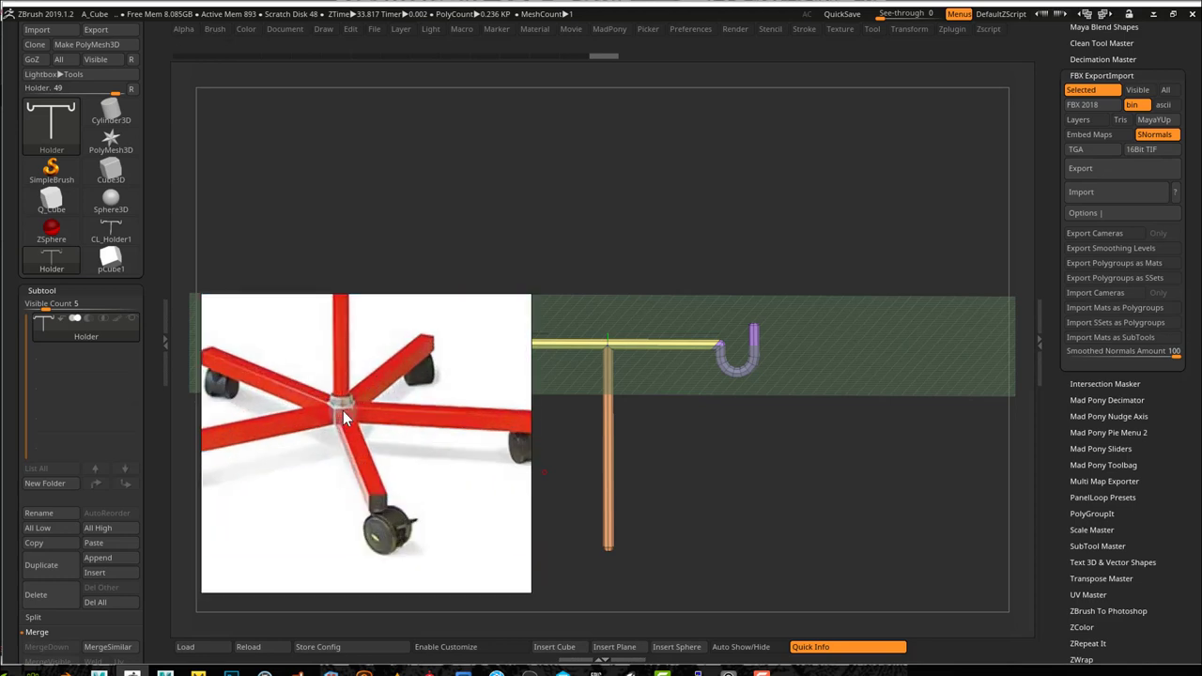
scroll(316, 440, up, 5)
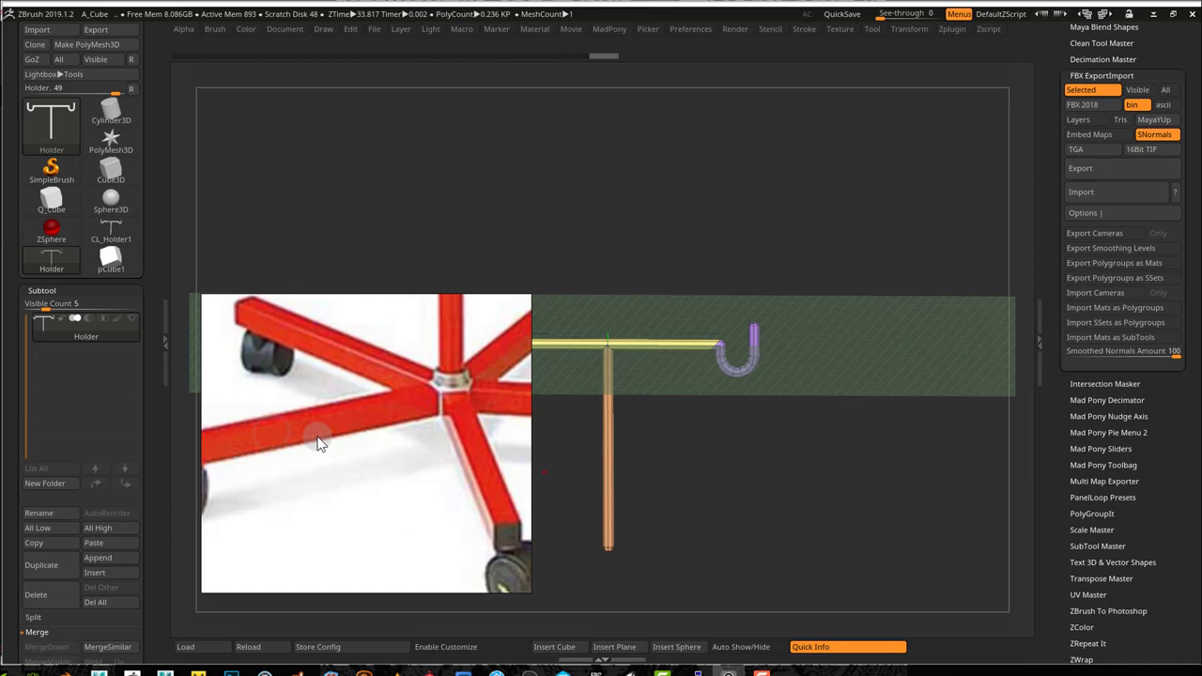
scroll(465, 417, down, 3)
scroll(465, 417, up, 2)
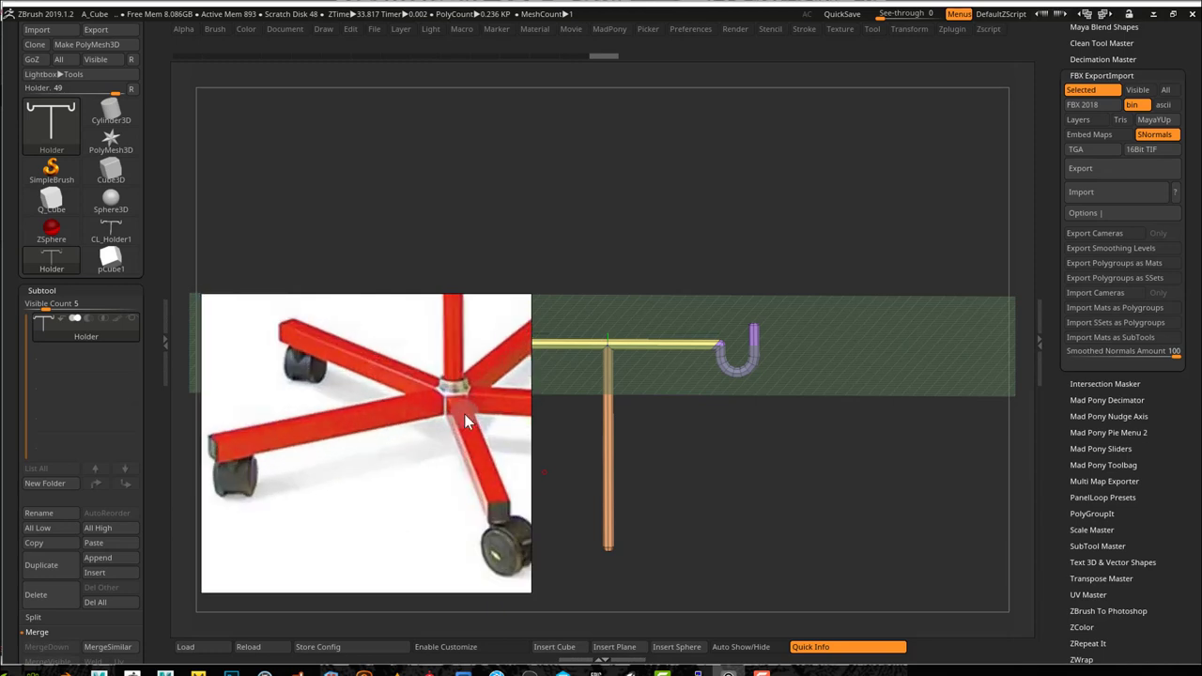
scroll(464, 413, down, 1)
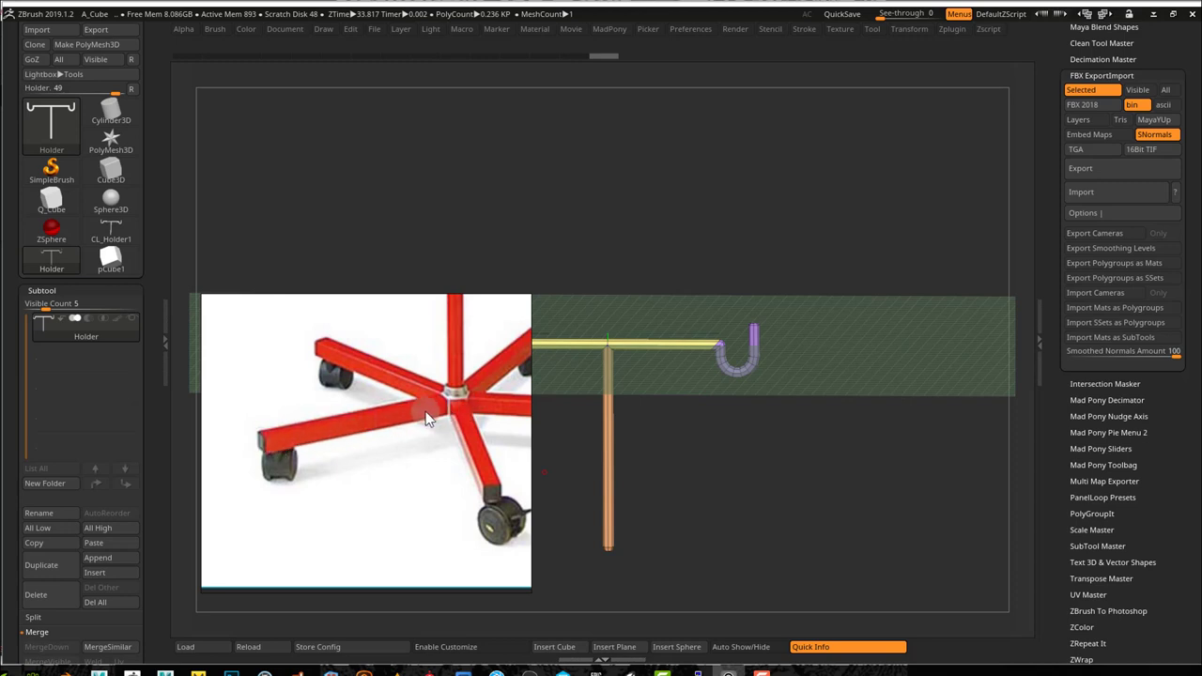
scroll(427, 413, down, 2)
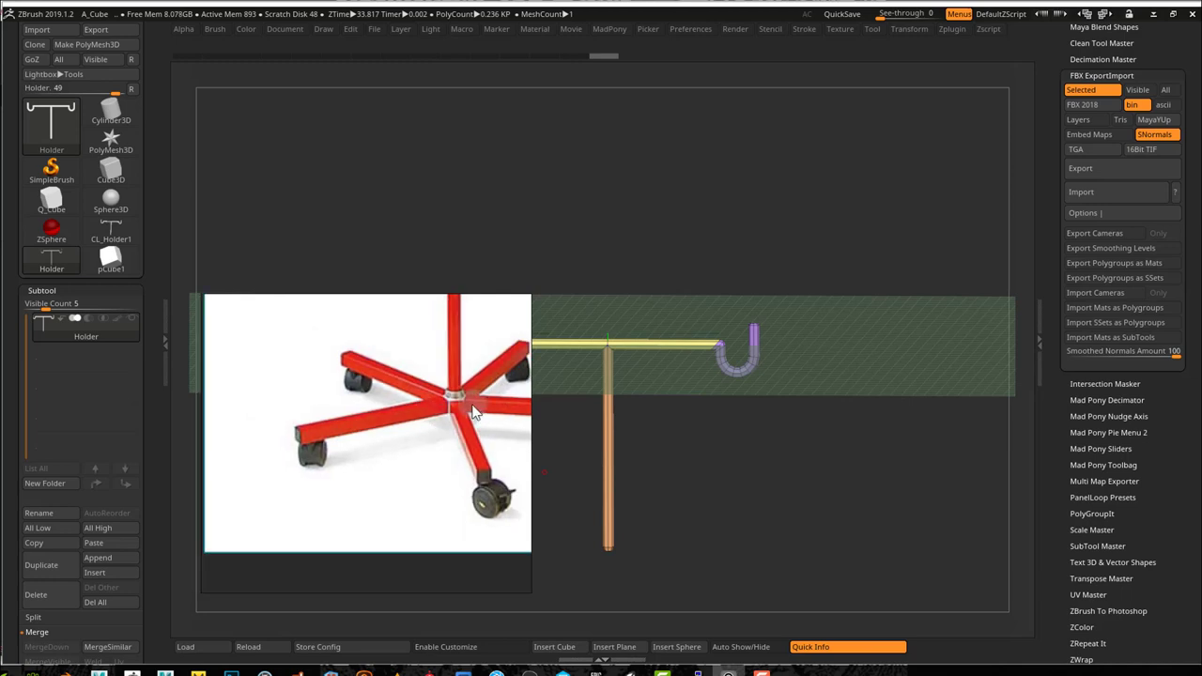
scroll(474, 413, up, 3)
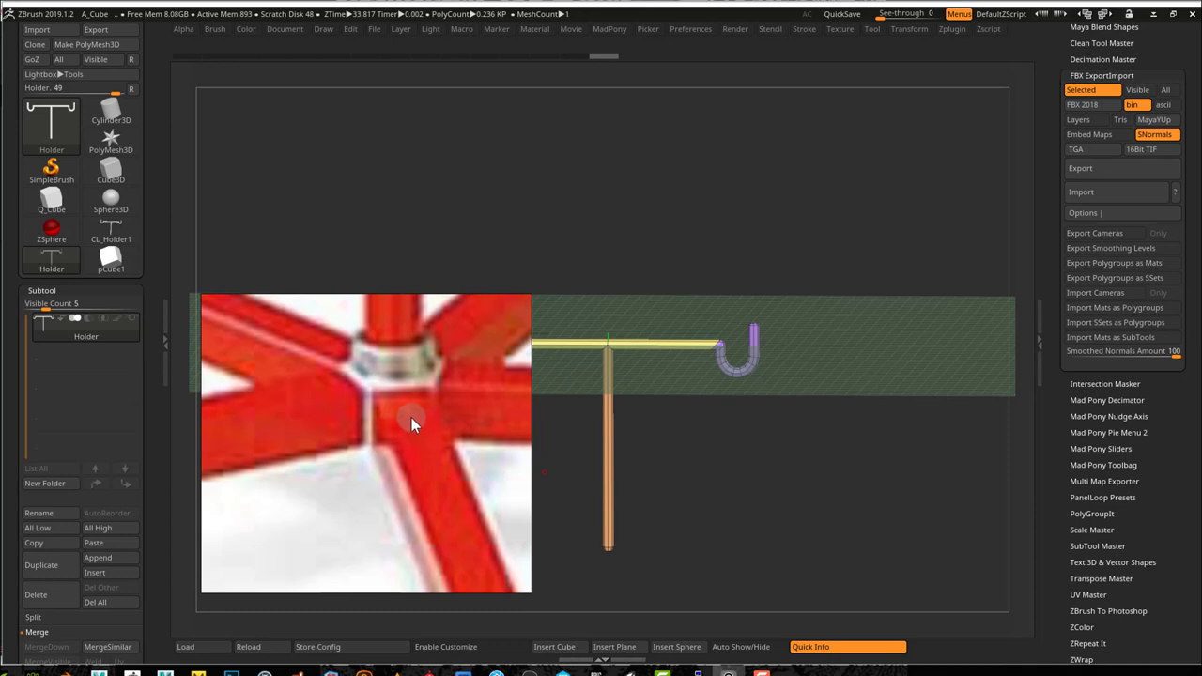
scroll(412, 419, down, 3)
scroll(411, 417, down, 1)
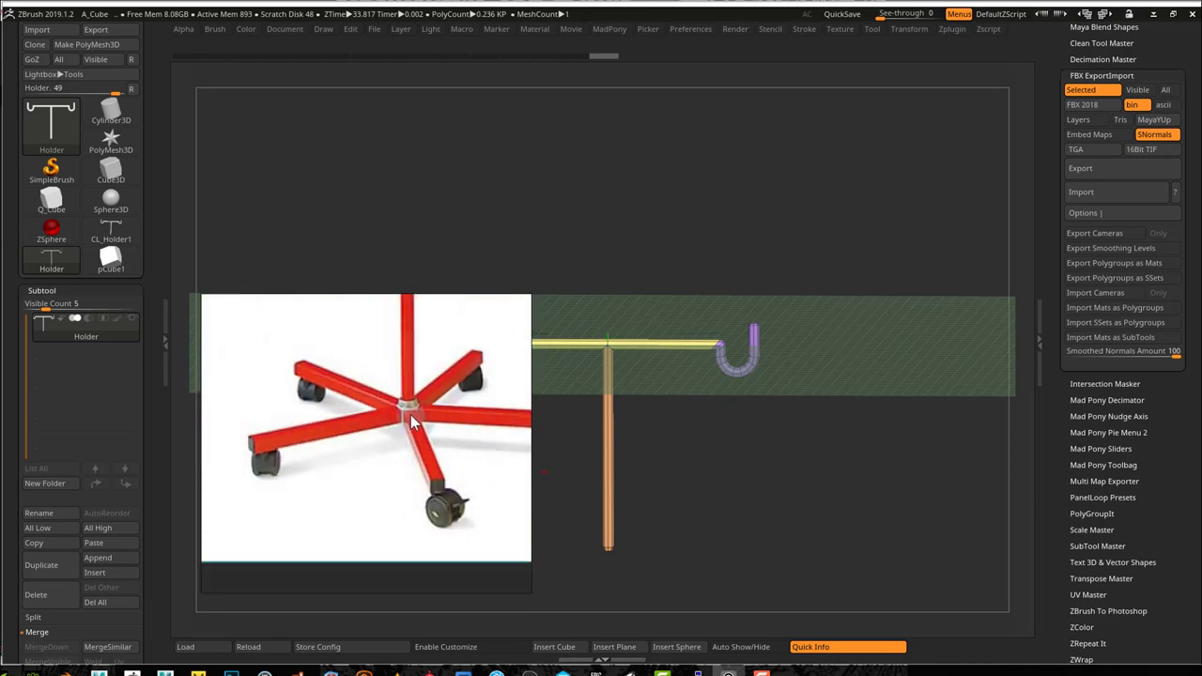
scroll(411, 417, up, 1)
scroll(408, 421, down, 1)
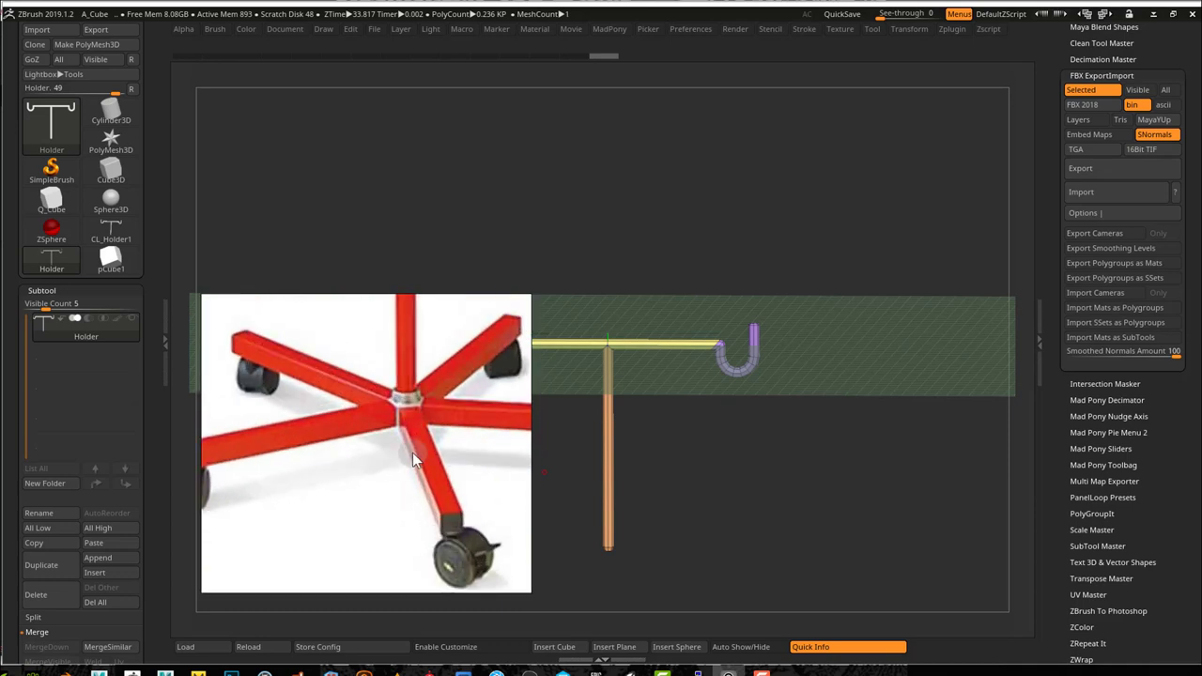
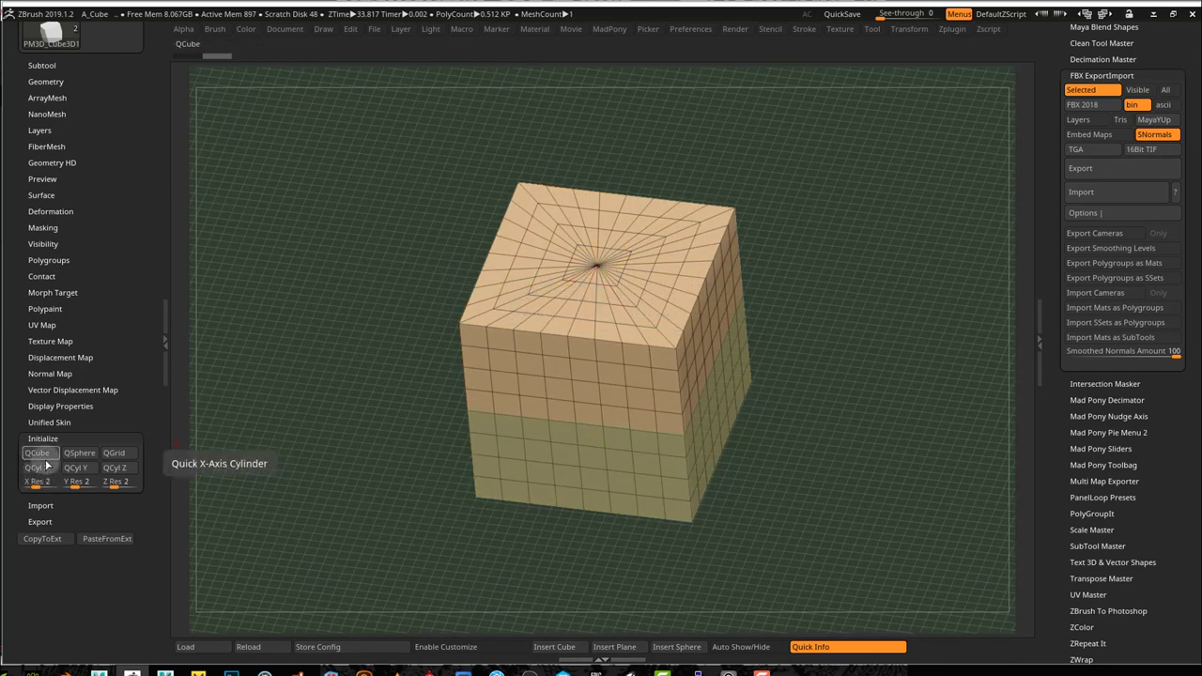
Step: Try initializing the cube polymesh as a QCube and as an X-axis cylinder at a resolution of 2
click(82, 455)
click(35, 453)
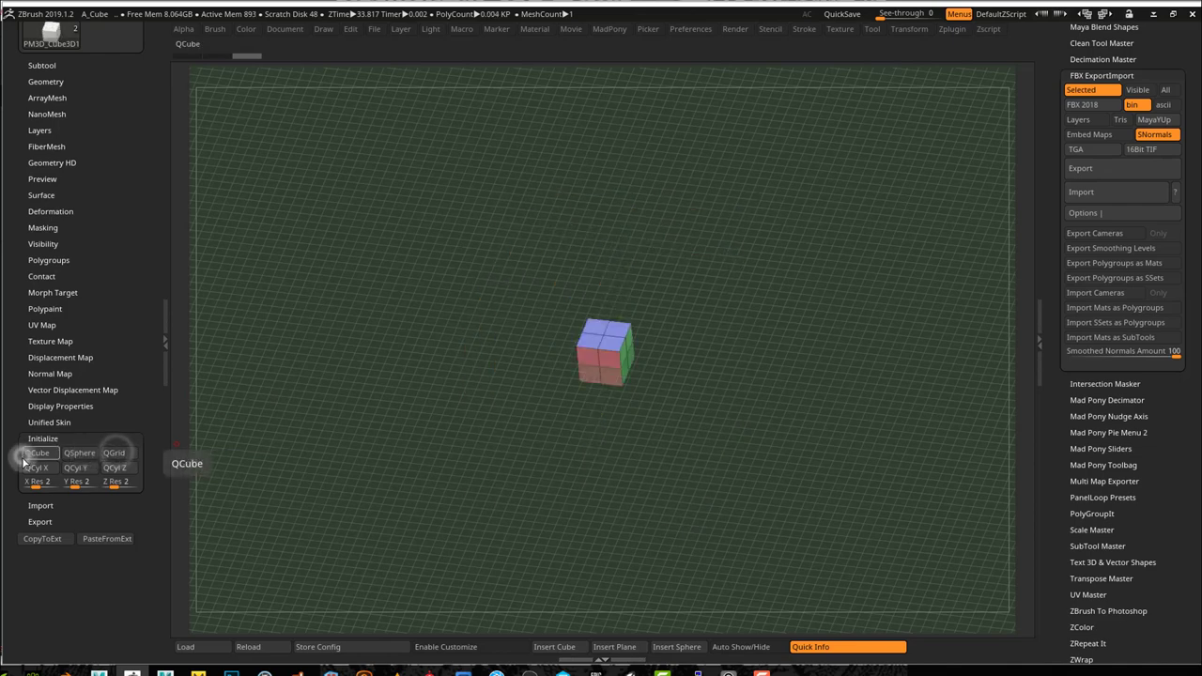
click(43, 468)
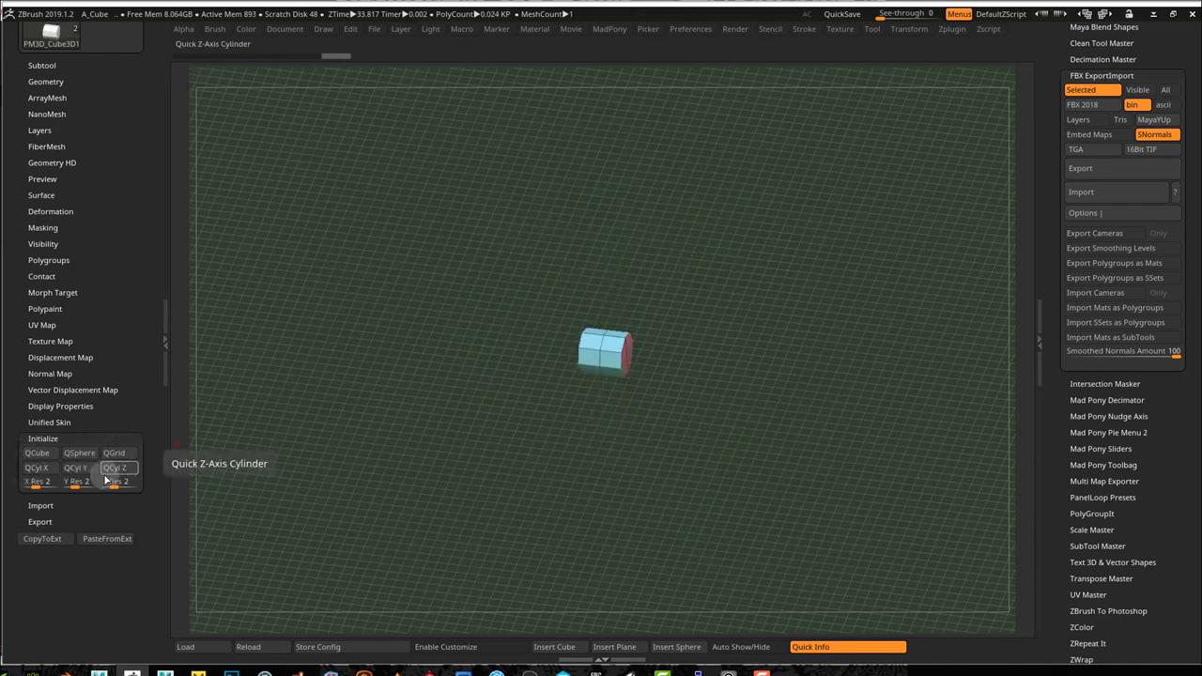
drag(608, 436, 559, 433)
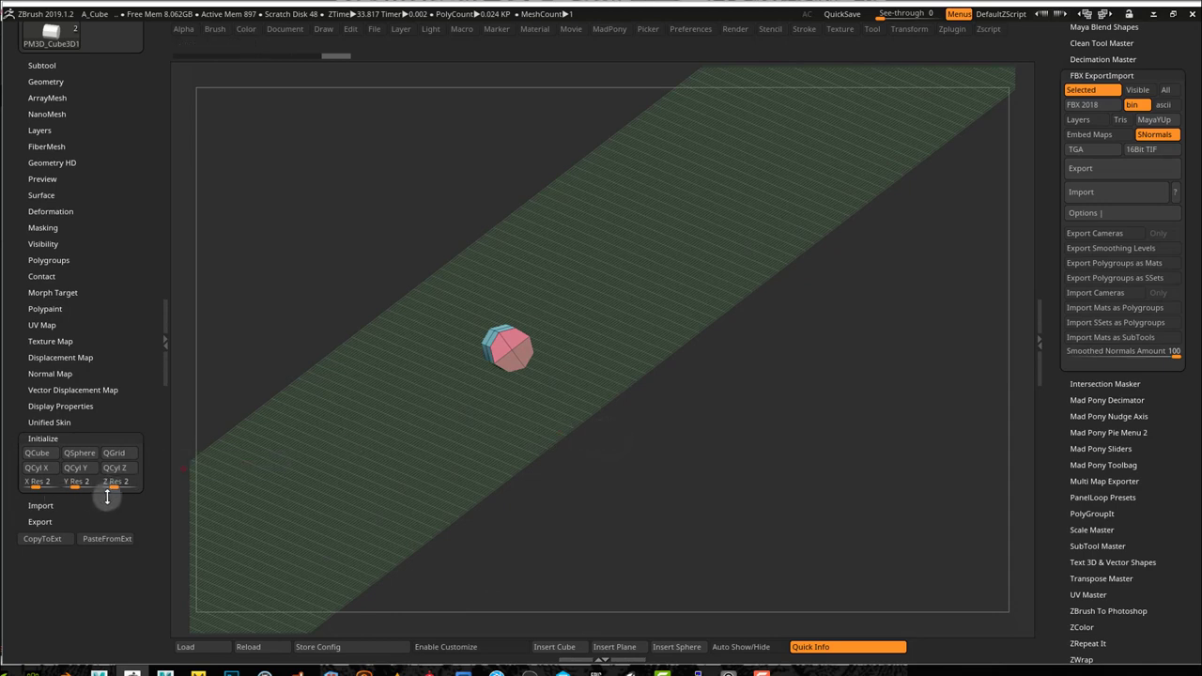
Step: Set the initialize Y and X resolutions to 1 and regenerate the mesh as an X-axis cylinder
drag(77, 487, 28, 480)
click(42, 474)
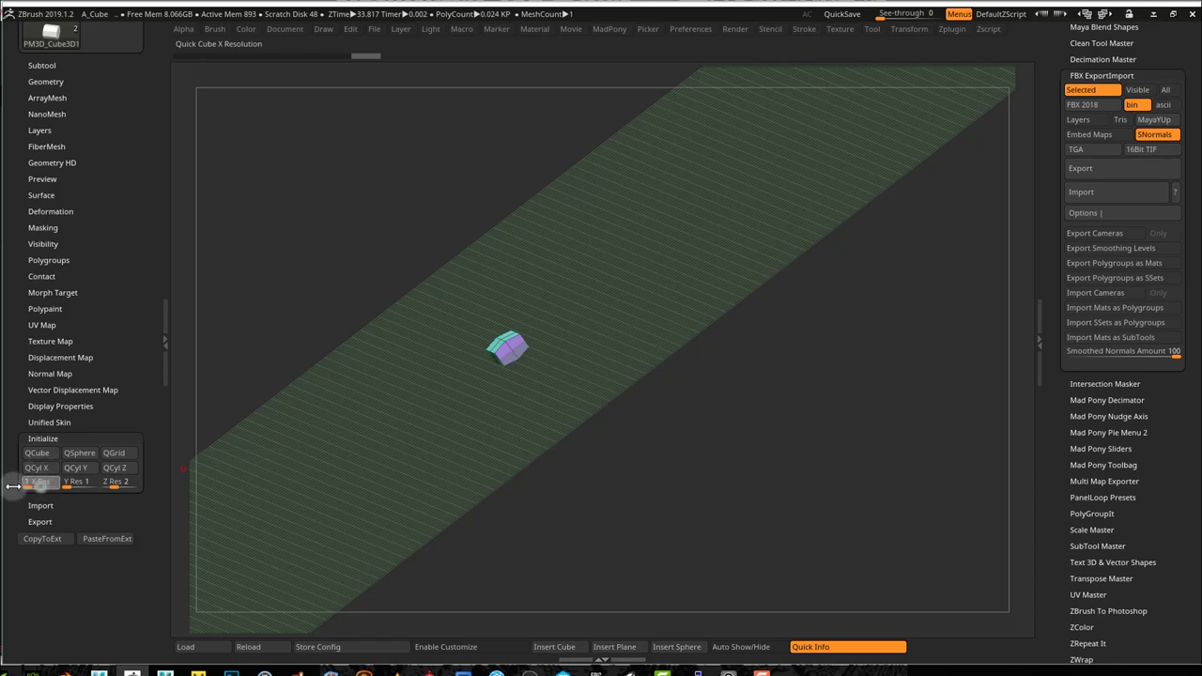
click(39, 469)
click(39, 470)
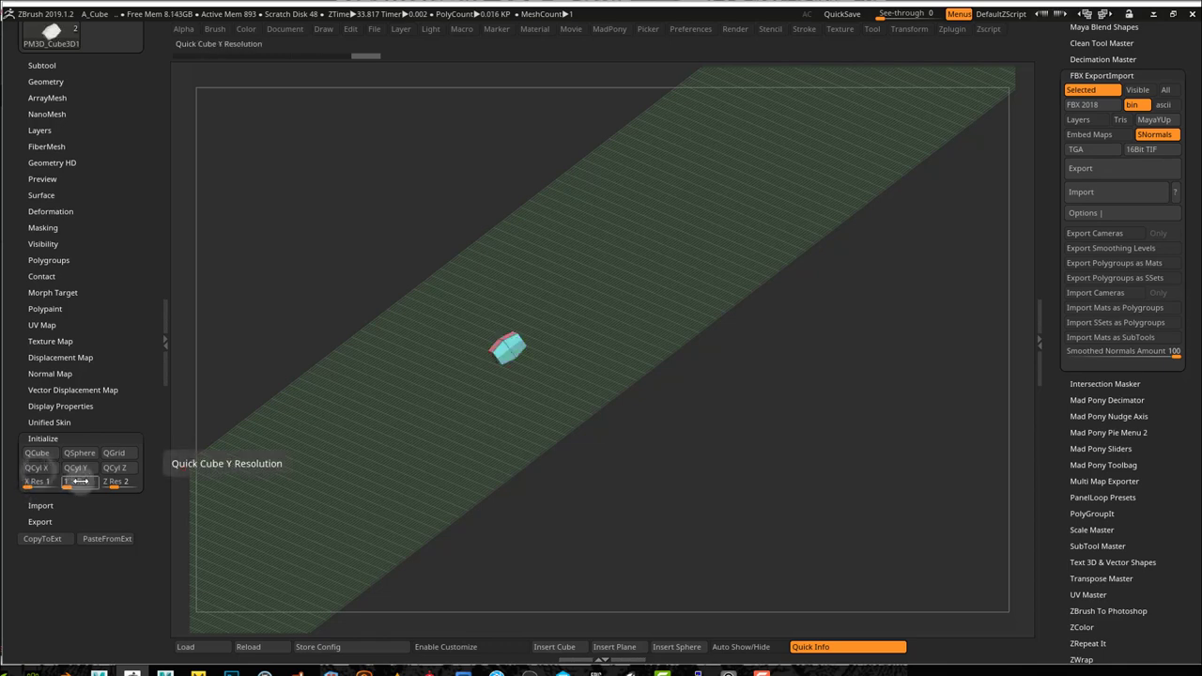
Step: Regenerate the cube as a Y-axis cylinder, and delete its subtool so only the Holder remains
click(75, 468)
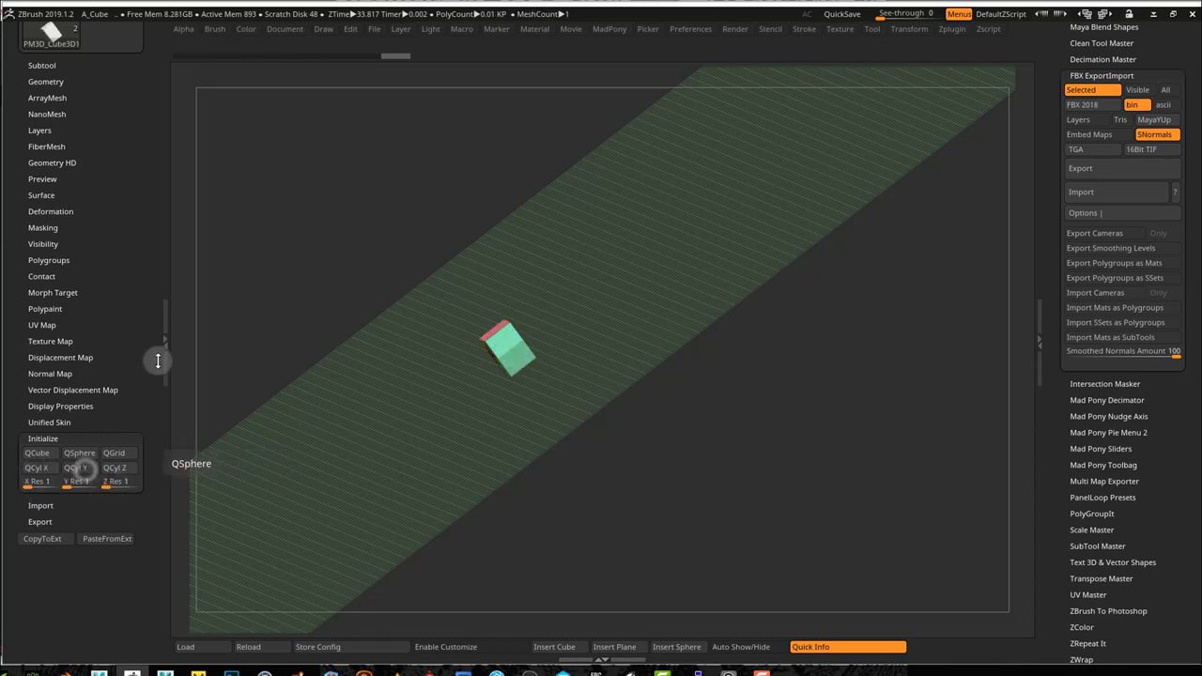
drag(151, 343, 160, 462)
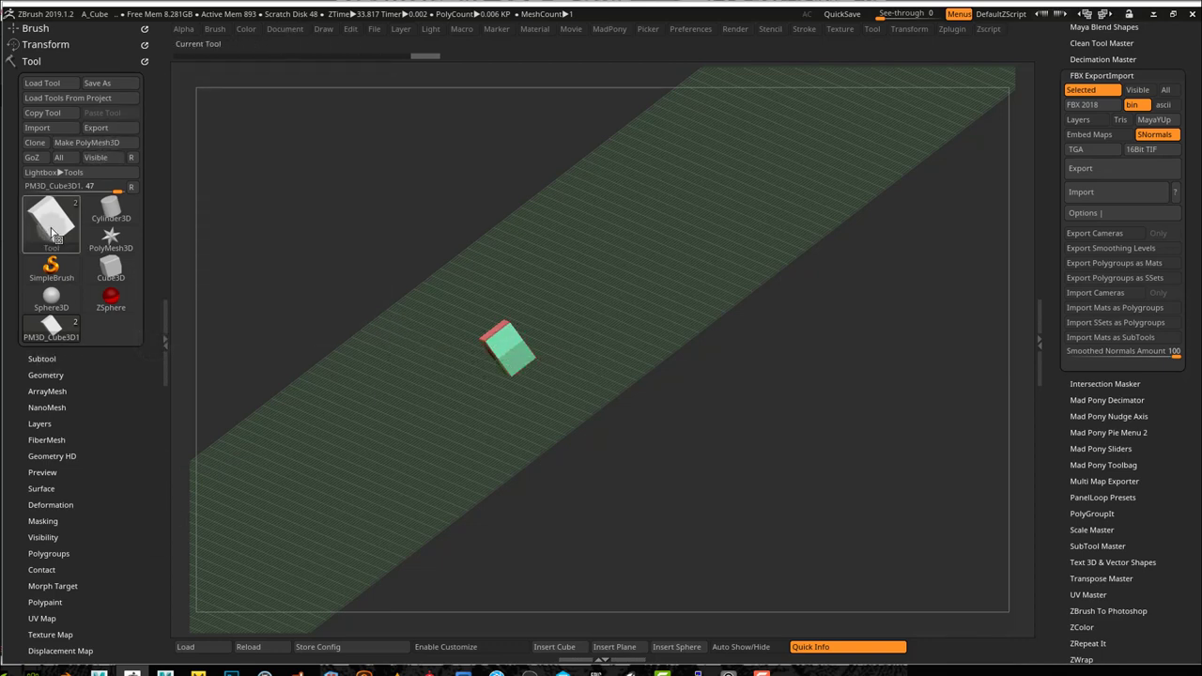
click(41, 359)
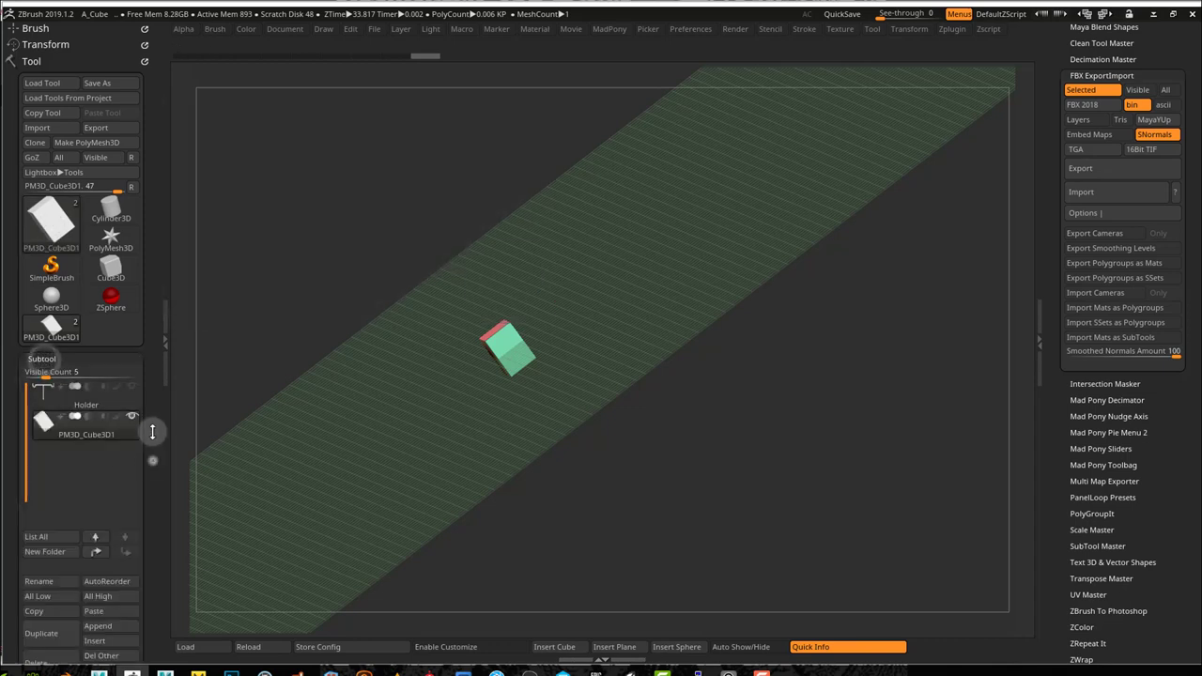
scroll(141, 456, down, 3)
click(45, 476)
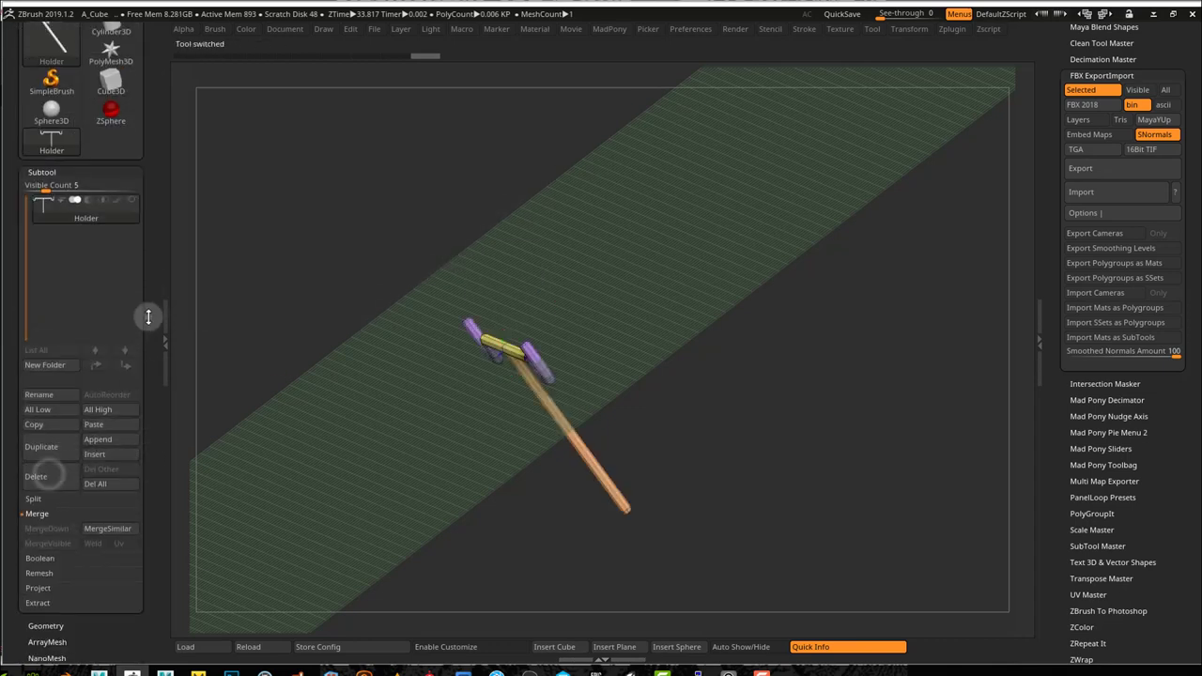
Step: Switch the active tool from the Holder to the Cylinder3D primitive
scroll(146, 320, up, 3)
click(58, 218)
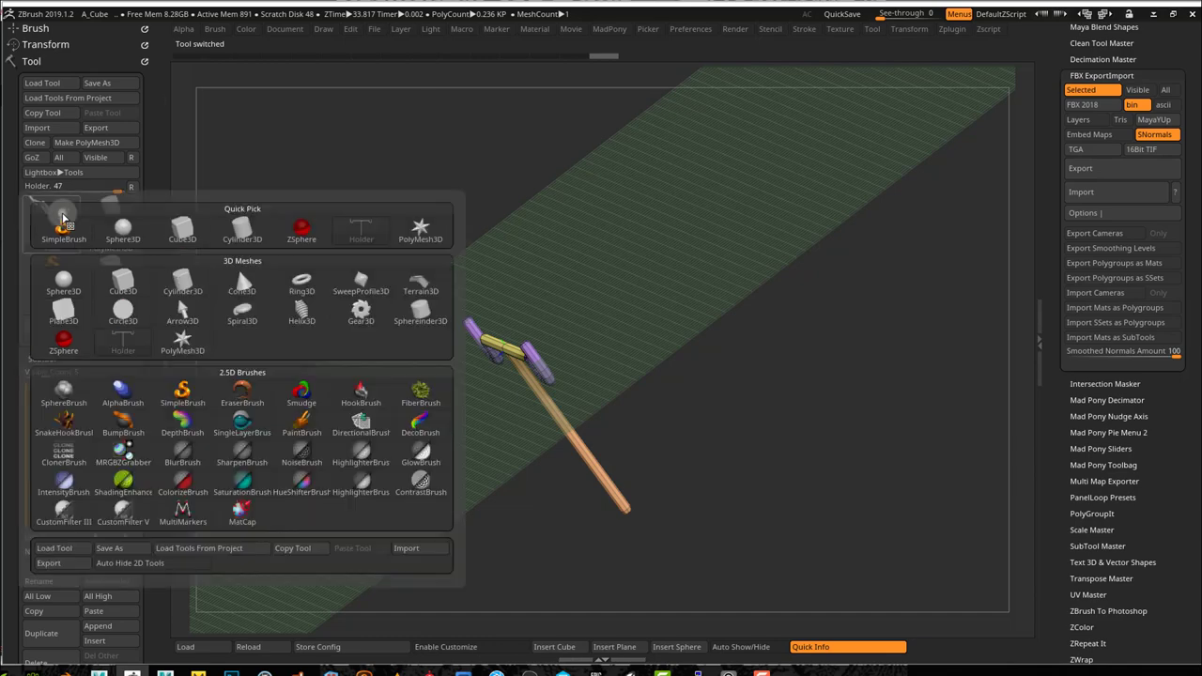
click(243, 231)
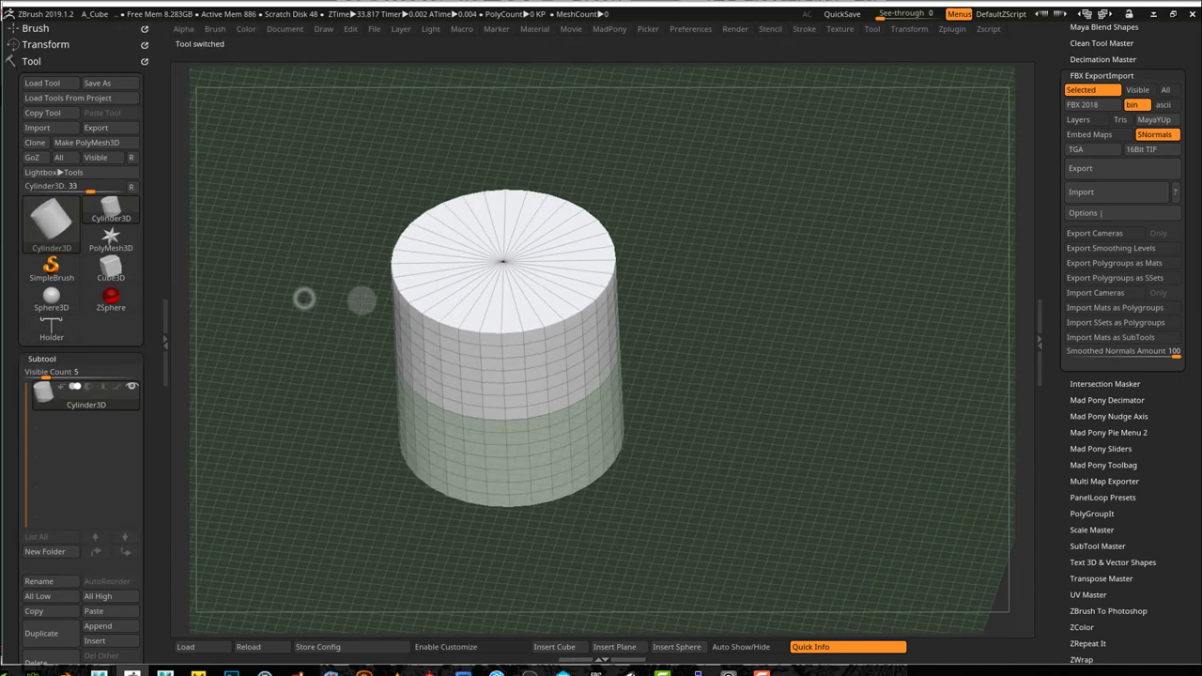
Step: Initialize the cylinder primitive with a VDivide of 4 and an HDivide of 5 to make it five-sided
scroll(160, 431, down, 2)
scroll(165, 385, down, 8)
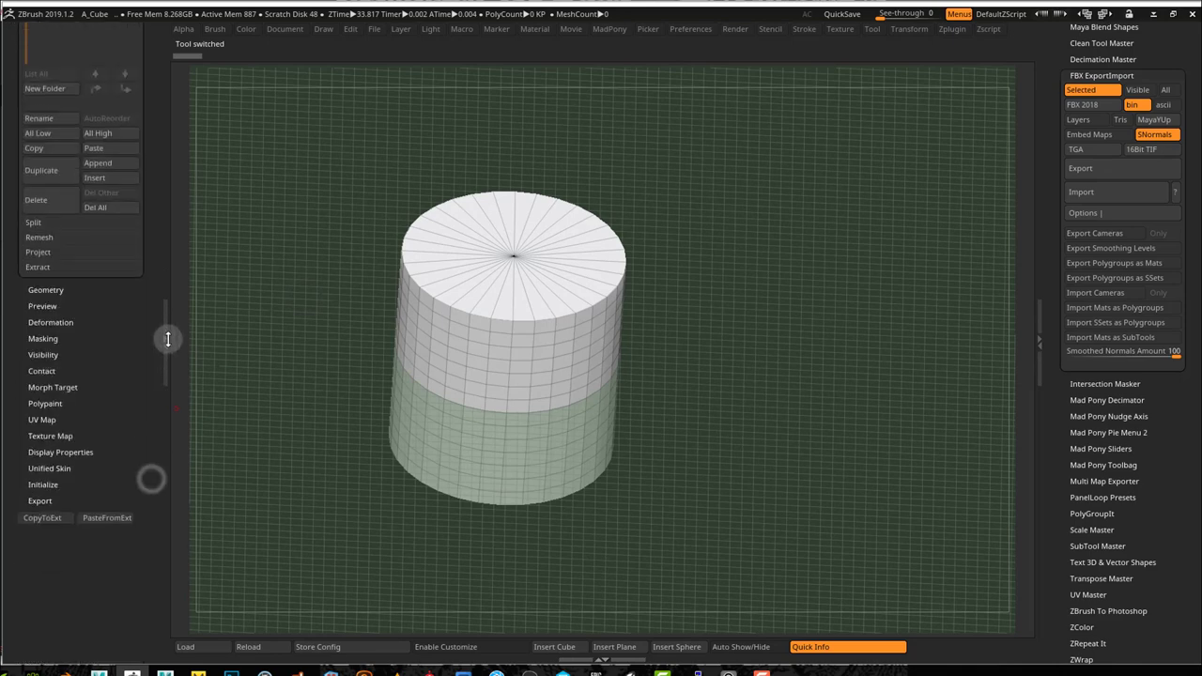
click(55, 486)
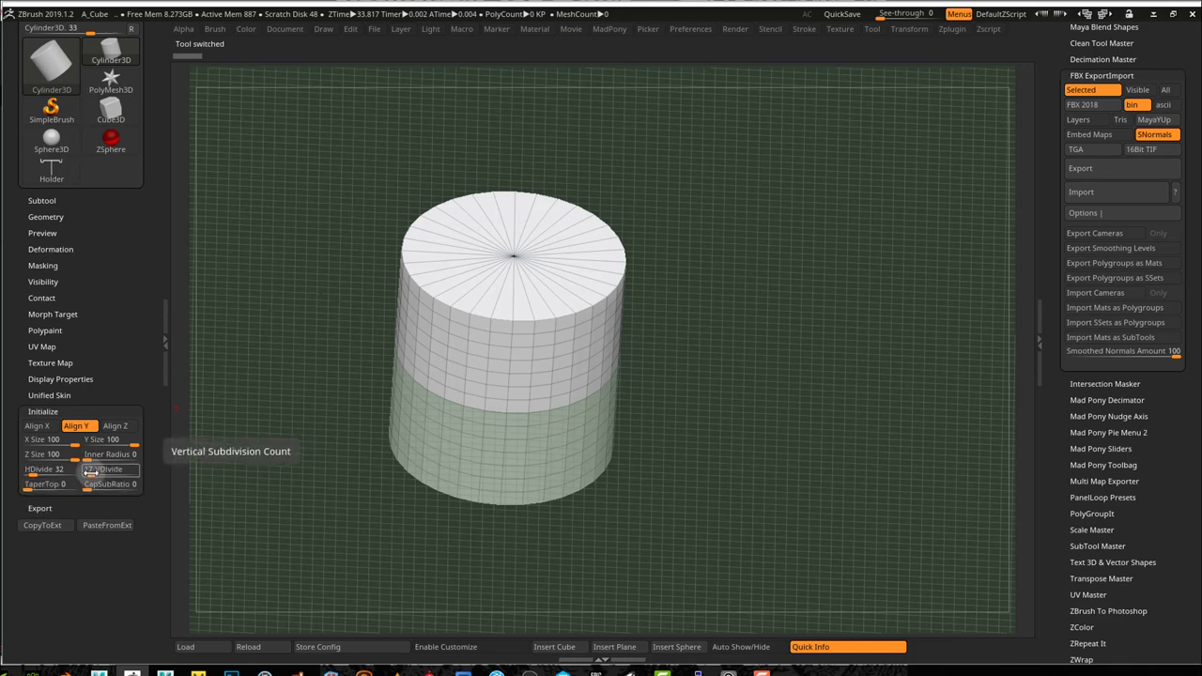
drag(89, 474, 85, 475)
click(28, 525)
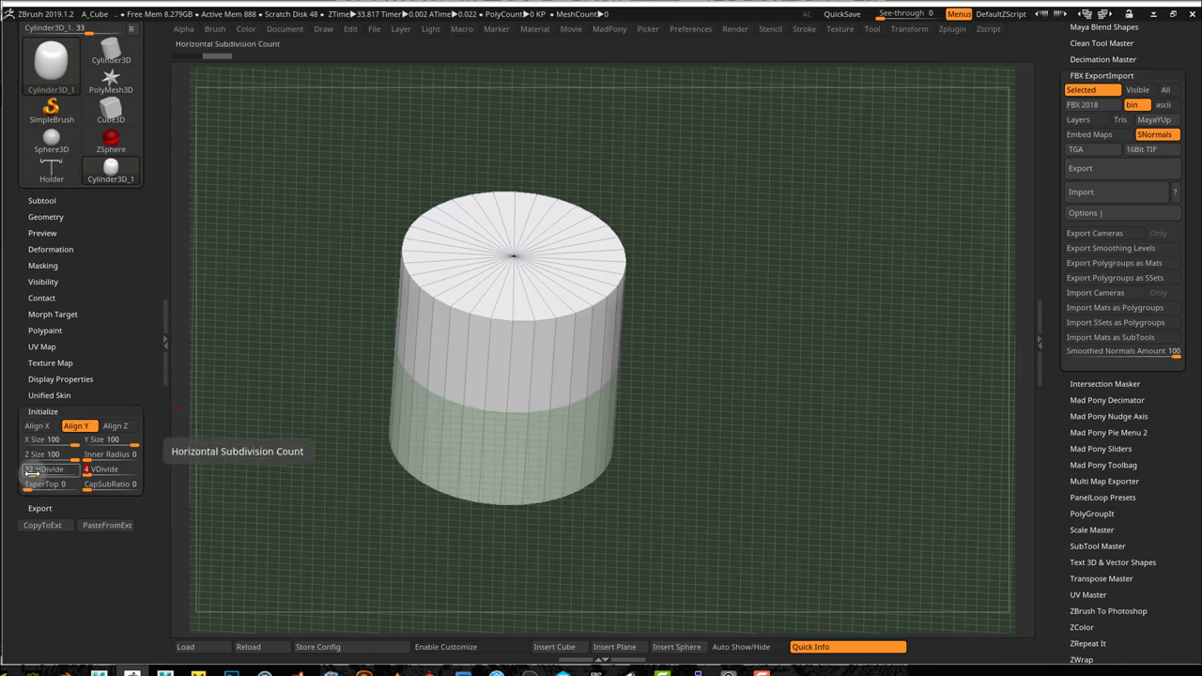
drag(31, 473, 28, 474)
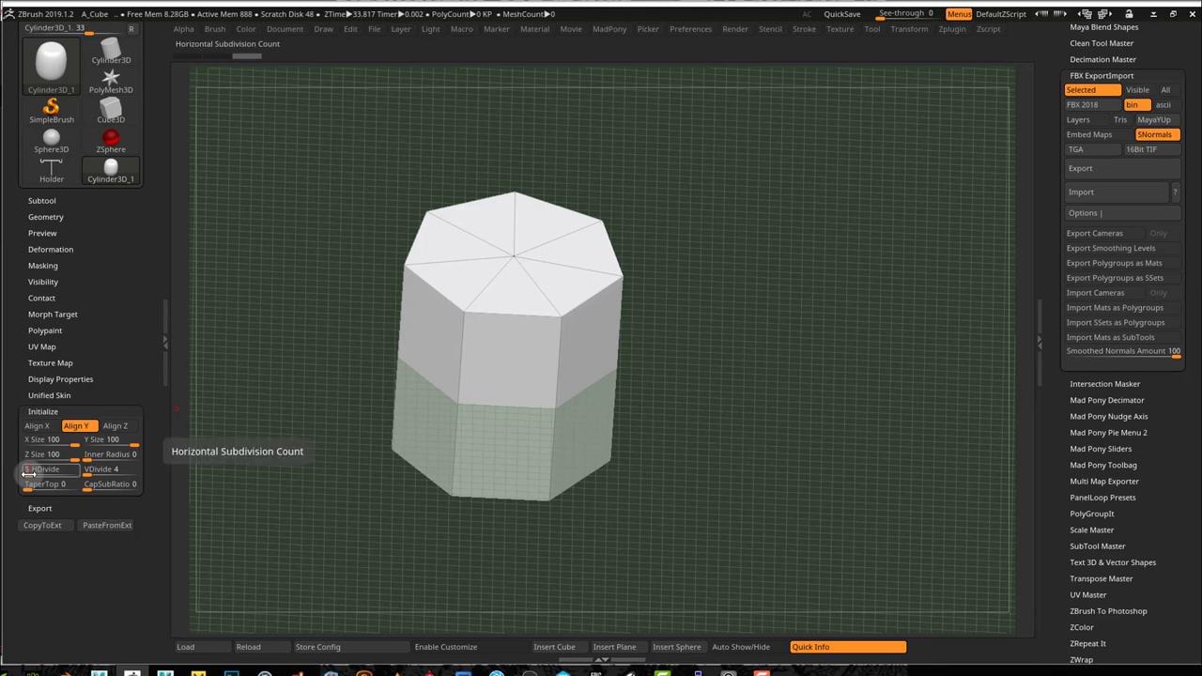
drag(28, 474, 25, 475)
Step: Shorten the five-sided cylinder by setting its initialize Z Size to 57
mouse_move(346, 294)
mouse_down()
mouse_move(303, 290)
mouse_move(336, 300)
mouse_move(328, 330)
mouse_move(303, 338)
mouse_move(344, 304)
mouse_move(355, 314)
mouse_move(343, 281)
mouse_up()
drag(78, 457, 52, 459)
drag(527, 494, 528, 451)
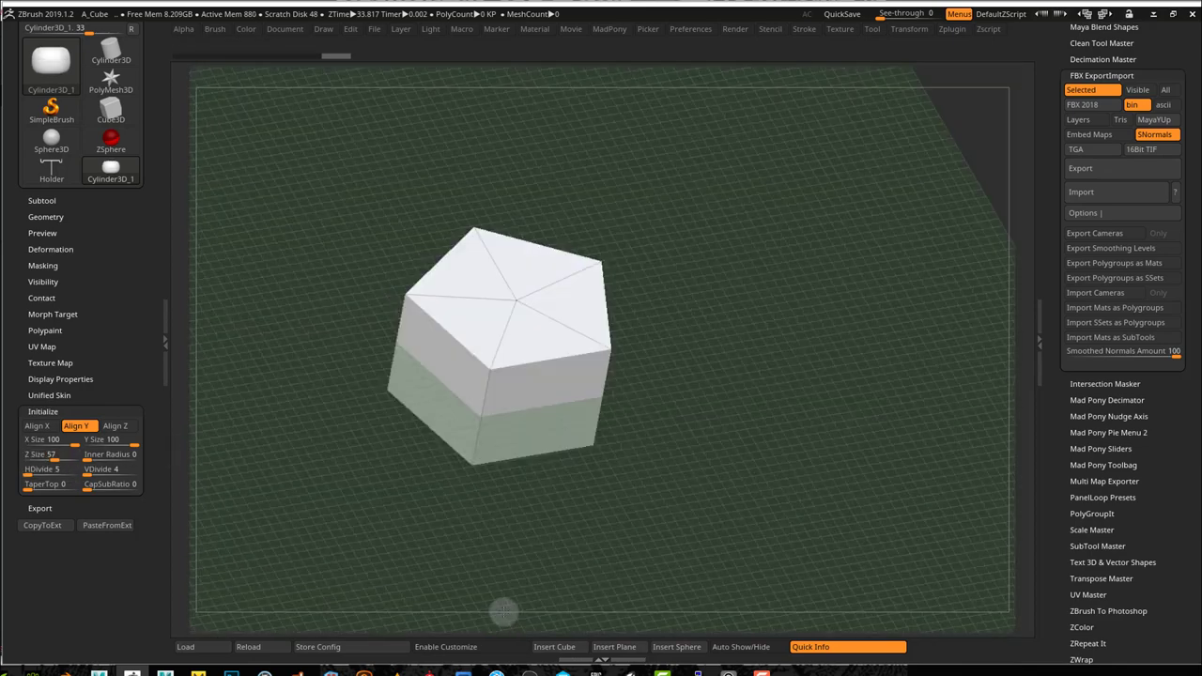
drag(504, 611, 500, 595)
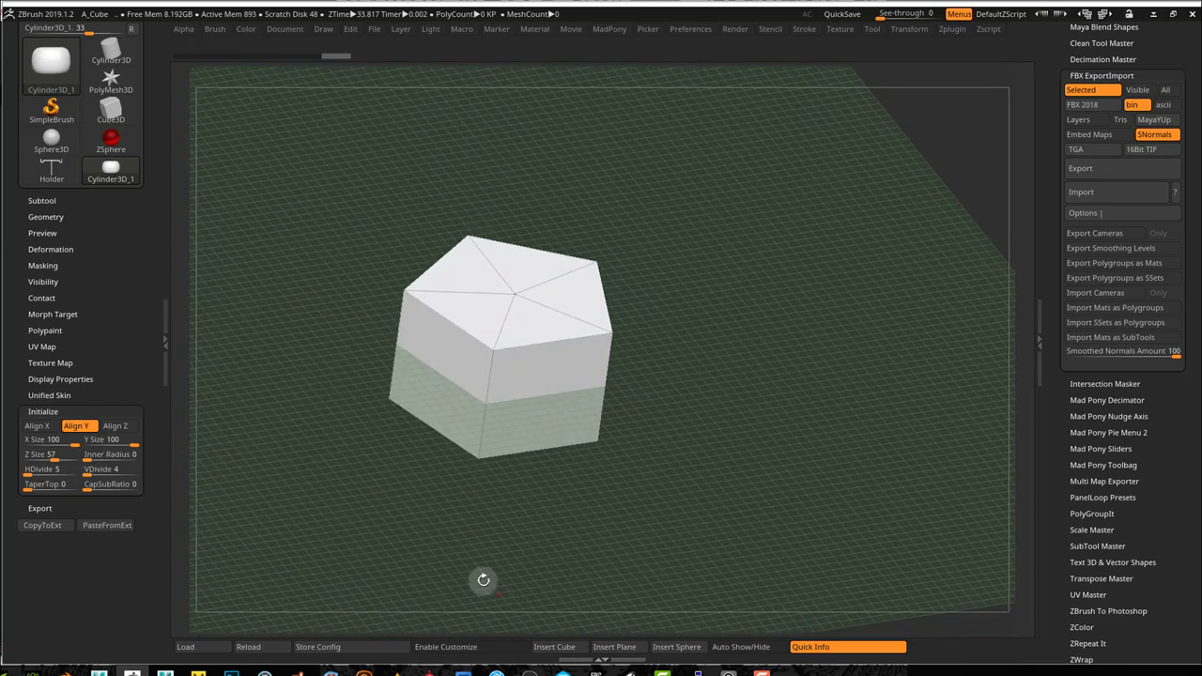
Step: Convert the five-sided cylinder to a PolyMesh3D and switch back to the Holder tool with its subtool list open
scroll(140, 214, up, 3)
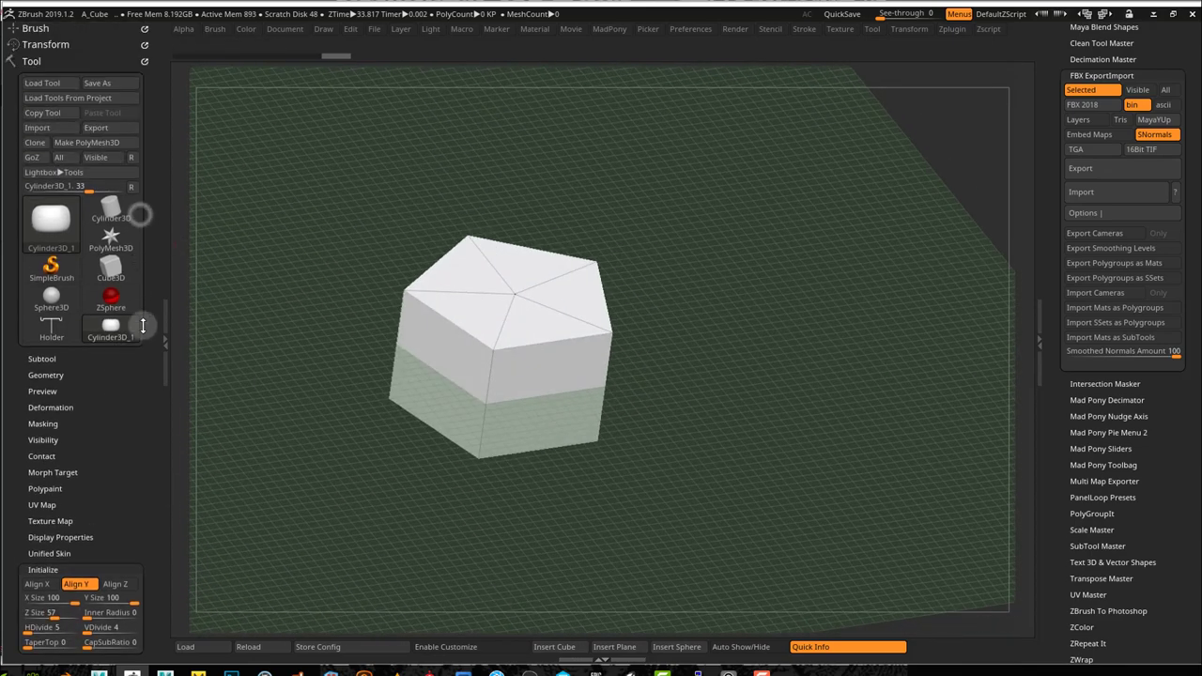
click(111, 143)
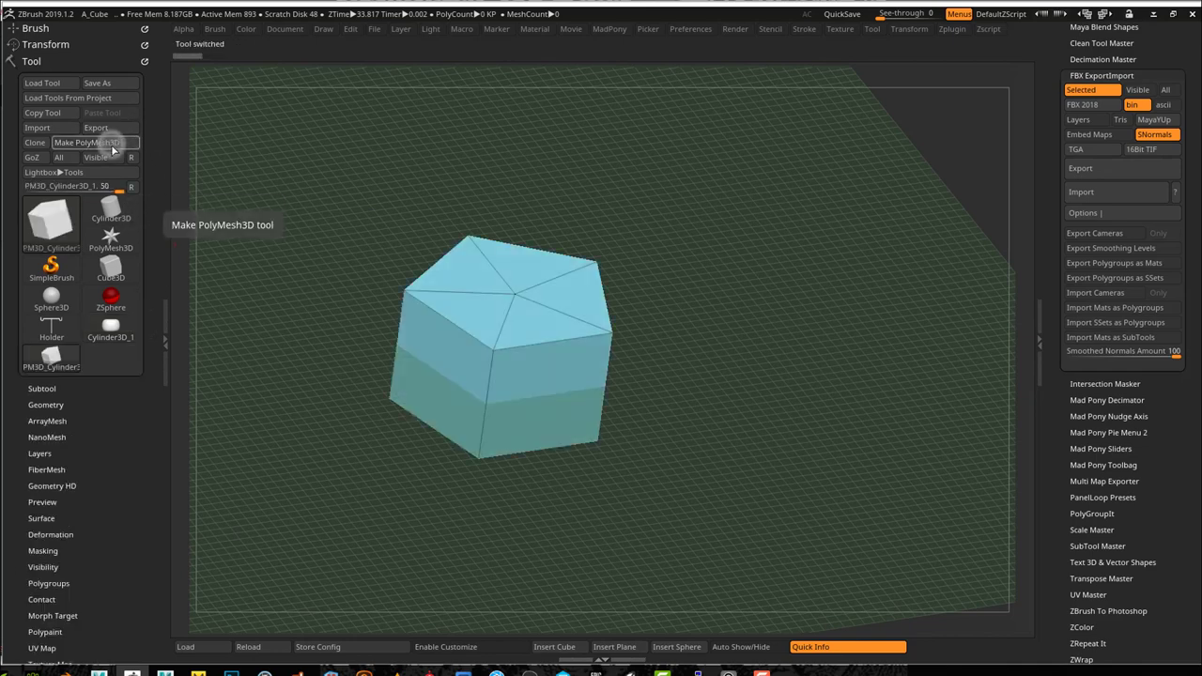
click(64, 328)
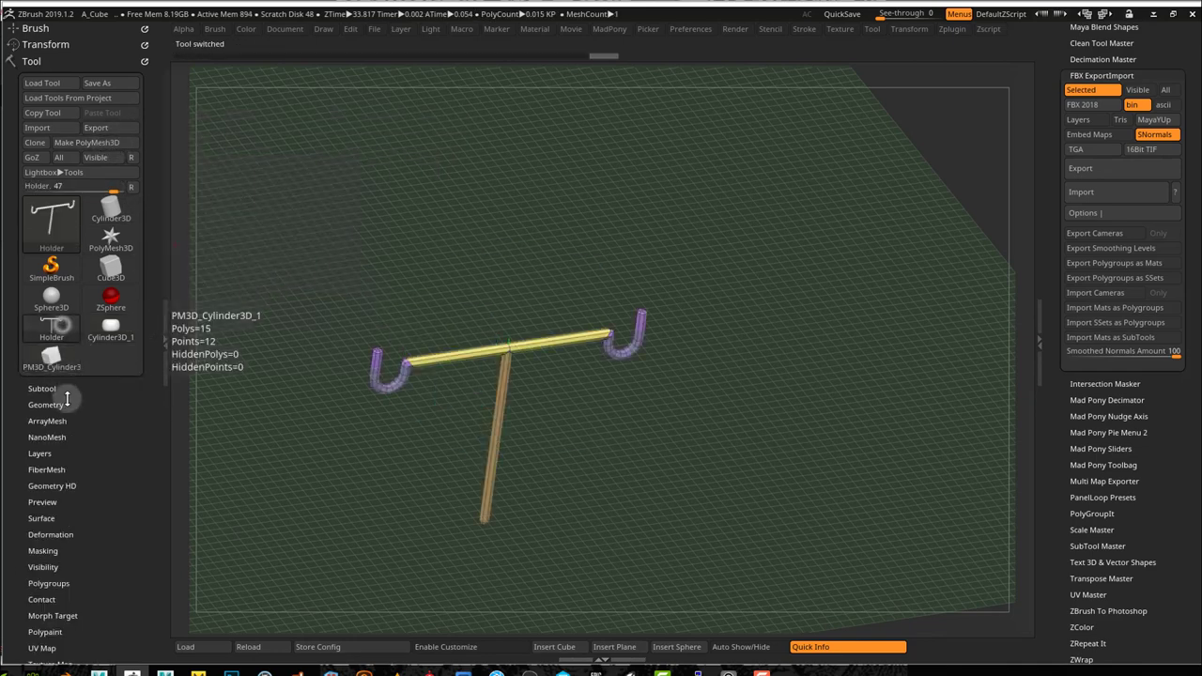
click(58, 388)
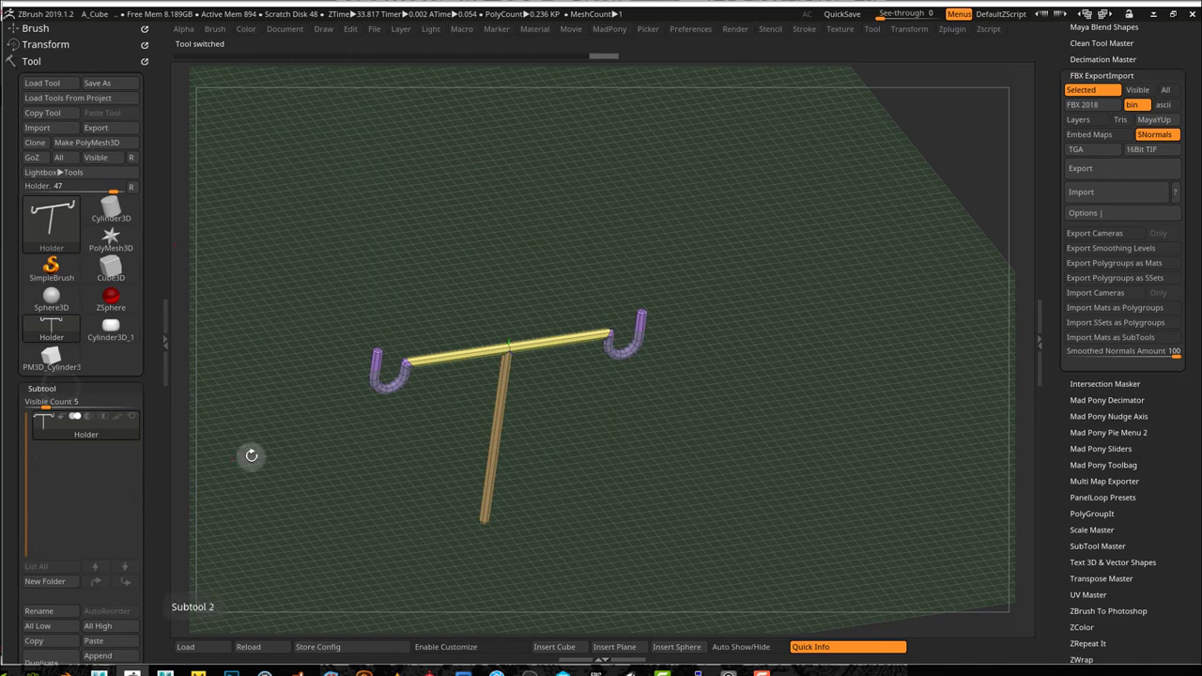
drag(148, 453, 152, 432)
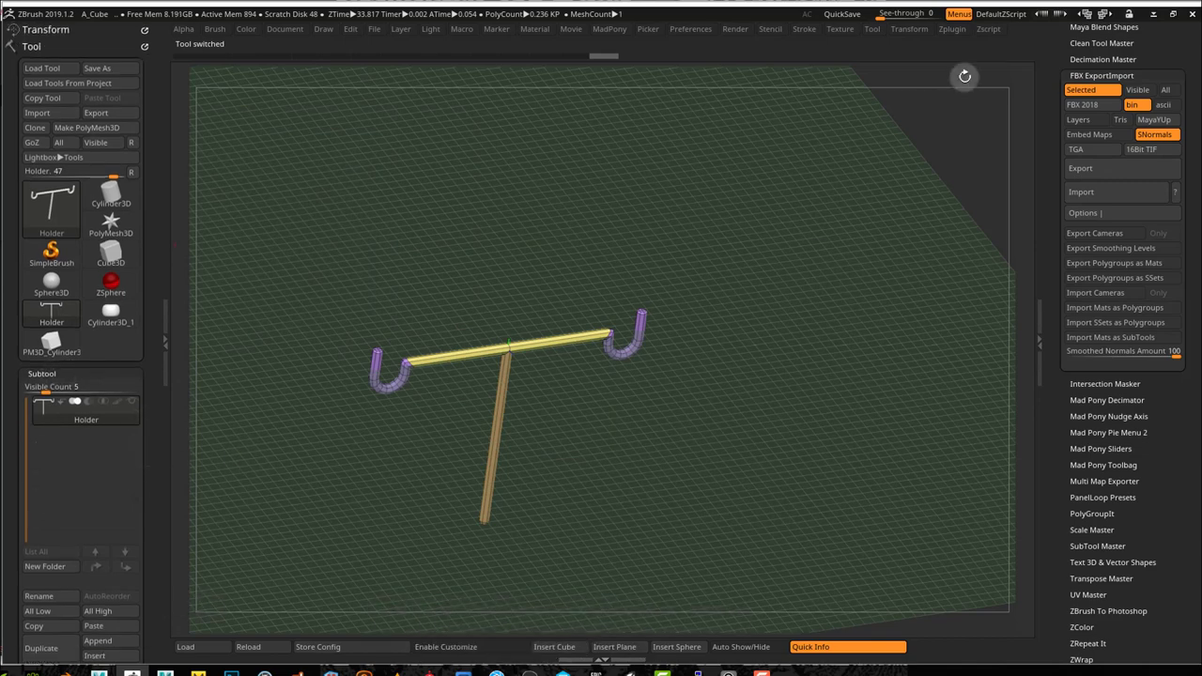
Step: Add a cube subtool to the Holder tool with the Insert Cube macro
click(465, 30)
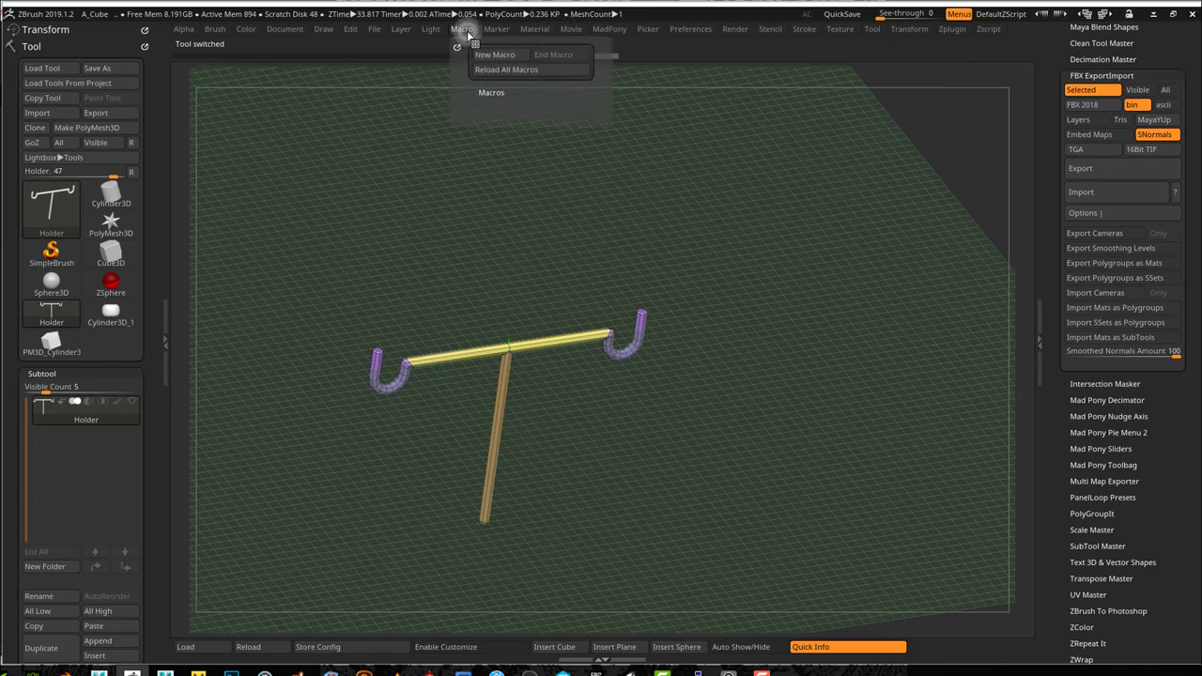
click(491, 92)
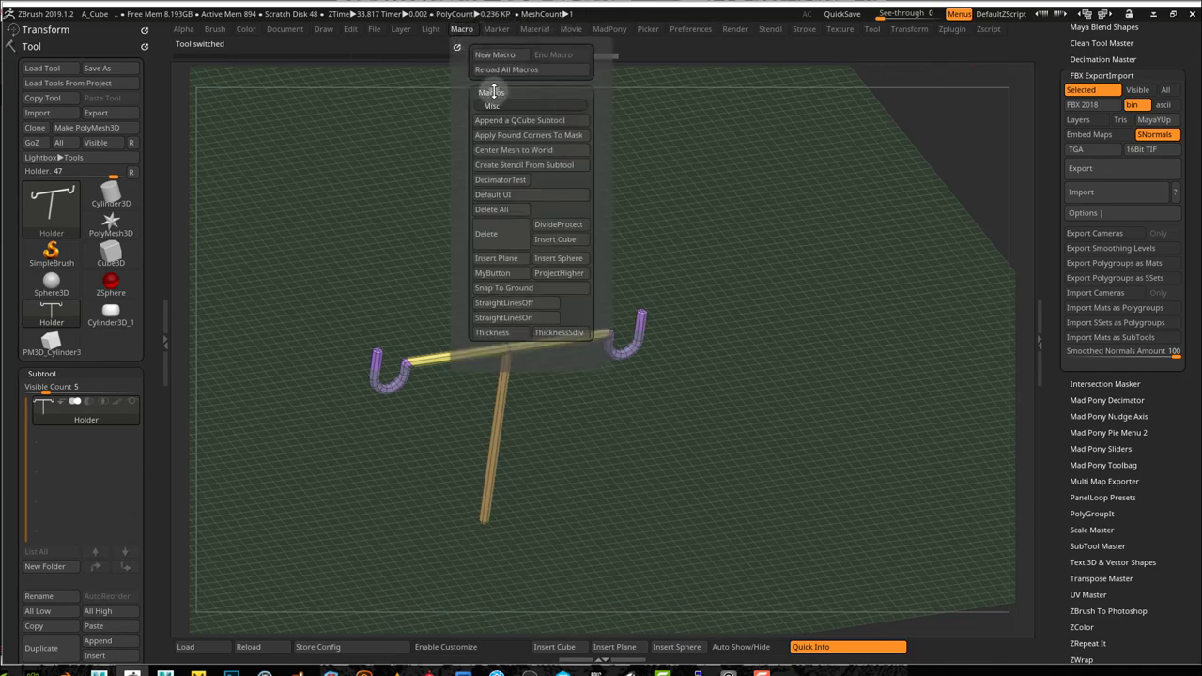
click(555, 239)
mouse_move(786, 529)
mouse_down()
mouse_move(770, 532)
mouse_move(779, 522)
mouse_up()
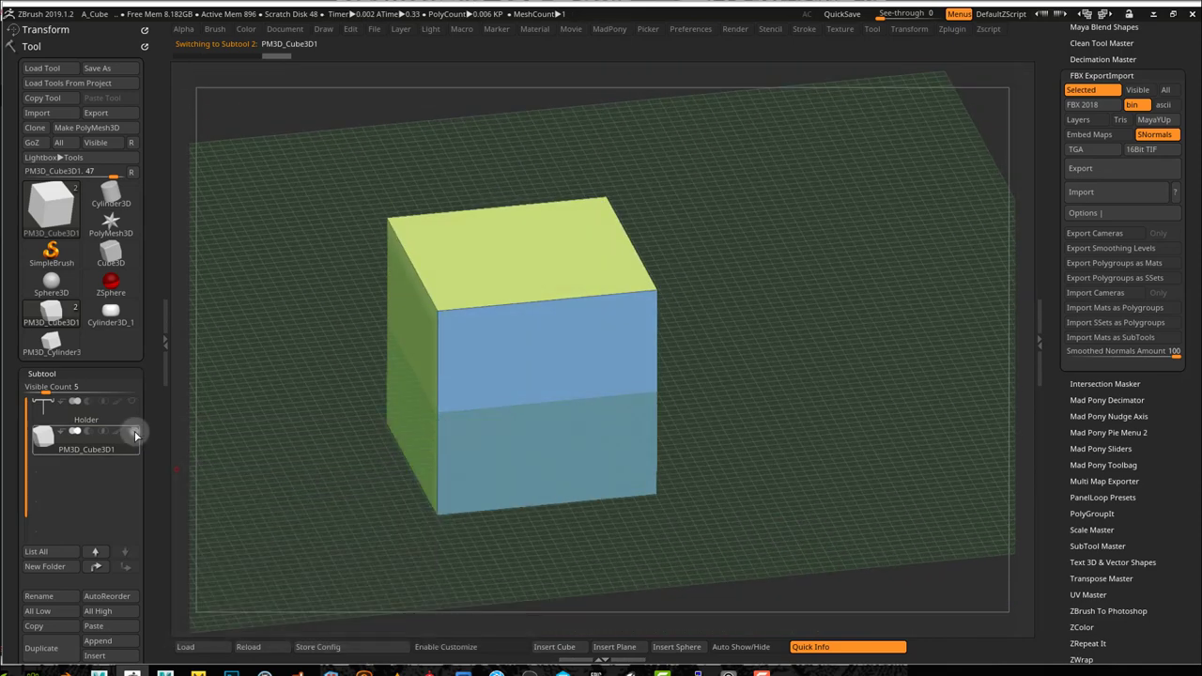
Step: Move the cube subtool above the Holder in the subtool order and rename it IV Pole
mouse_move(119, 452)
drag(118, 452, 127, 417)
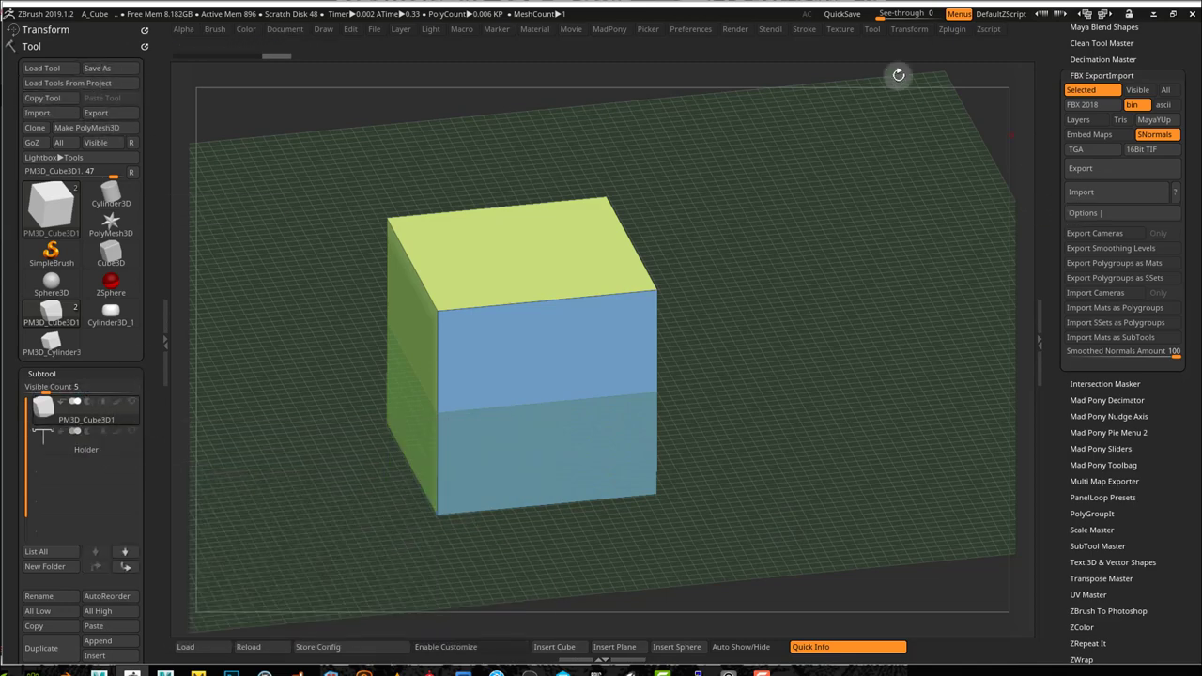
mouse_move(74, 424)
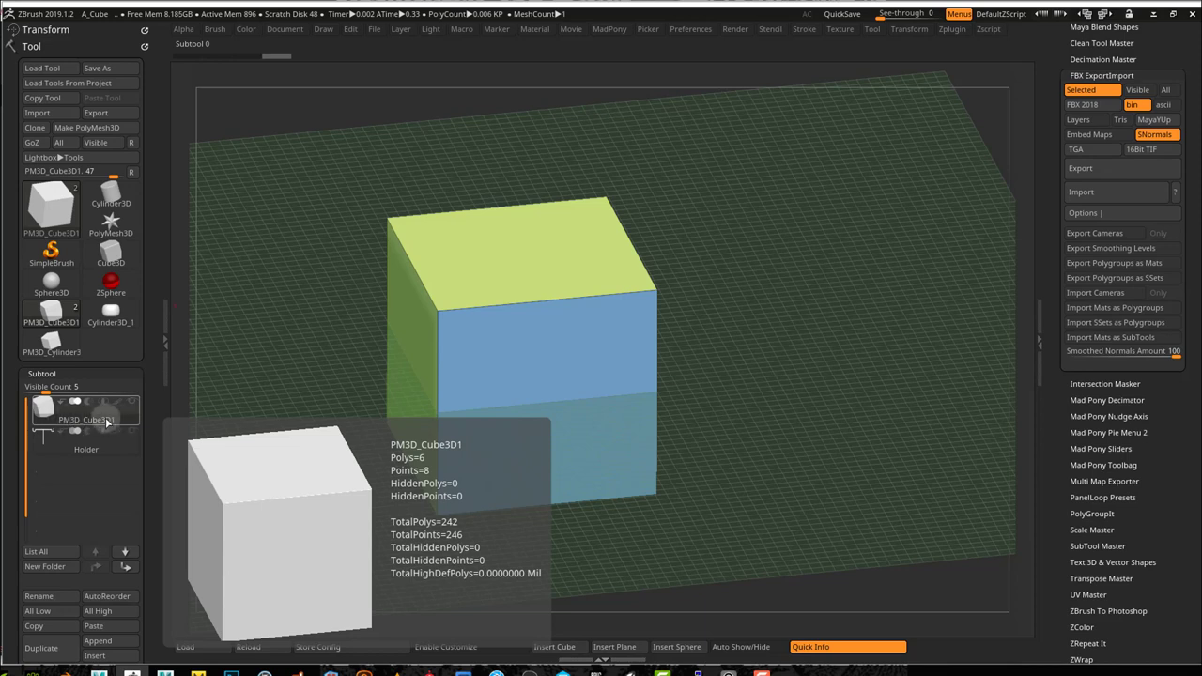
click(54, 597)
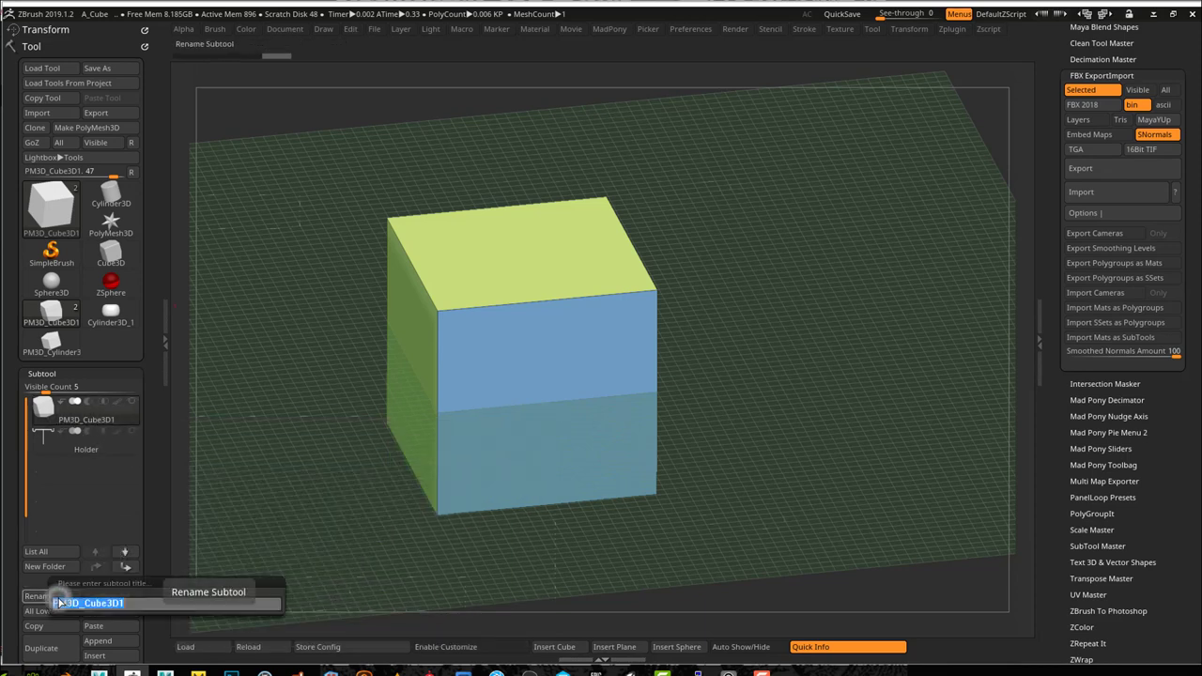
text(IV Pole)
key(Return)
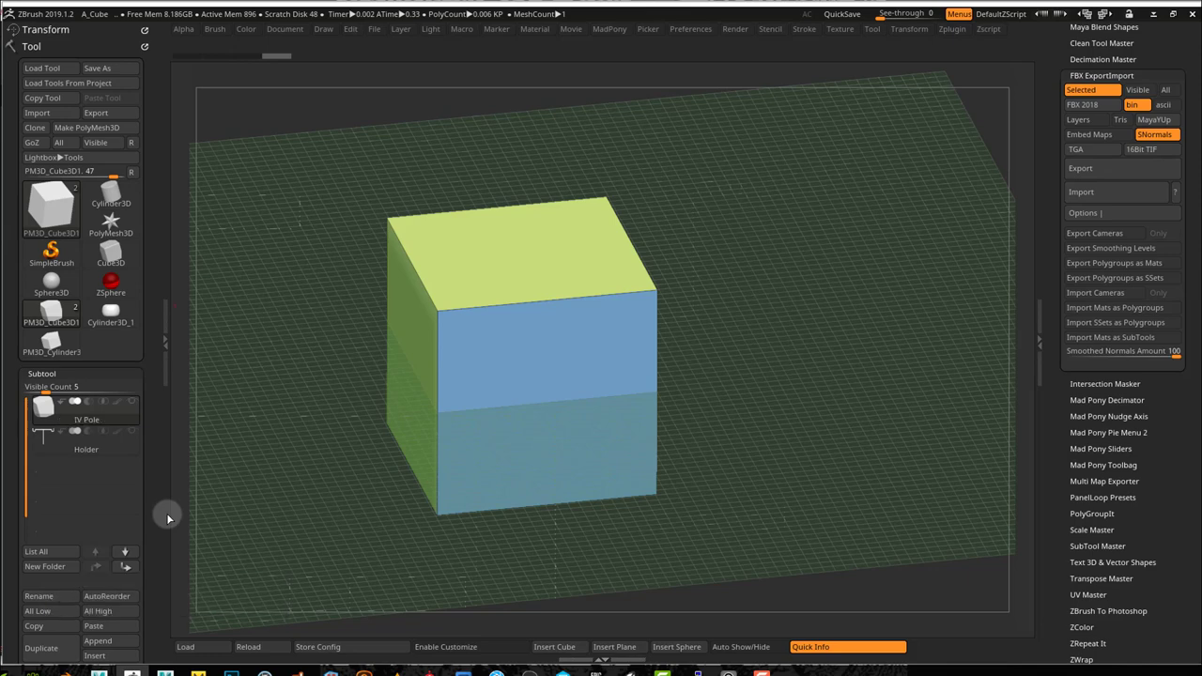
Step: Select the Holder subtool and append the five-sided PM3D_Cylinder3D_1 mesh as a new subtool
click(99, 452)
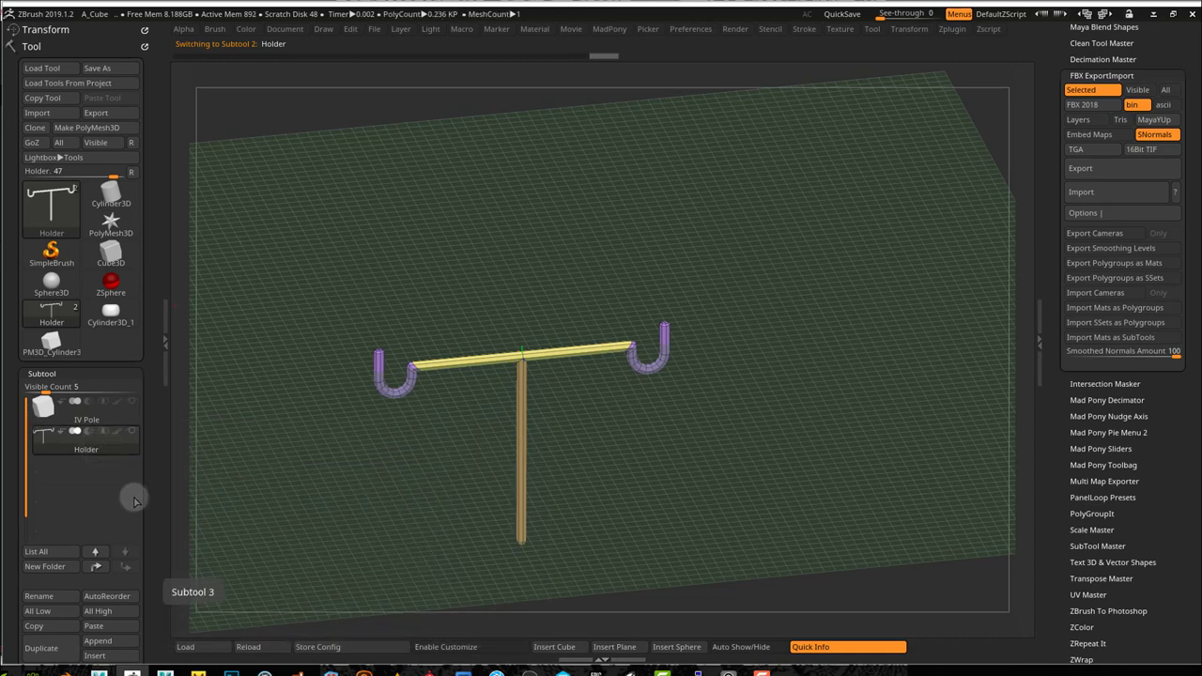
drag(145, 496, 154, 418)
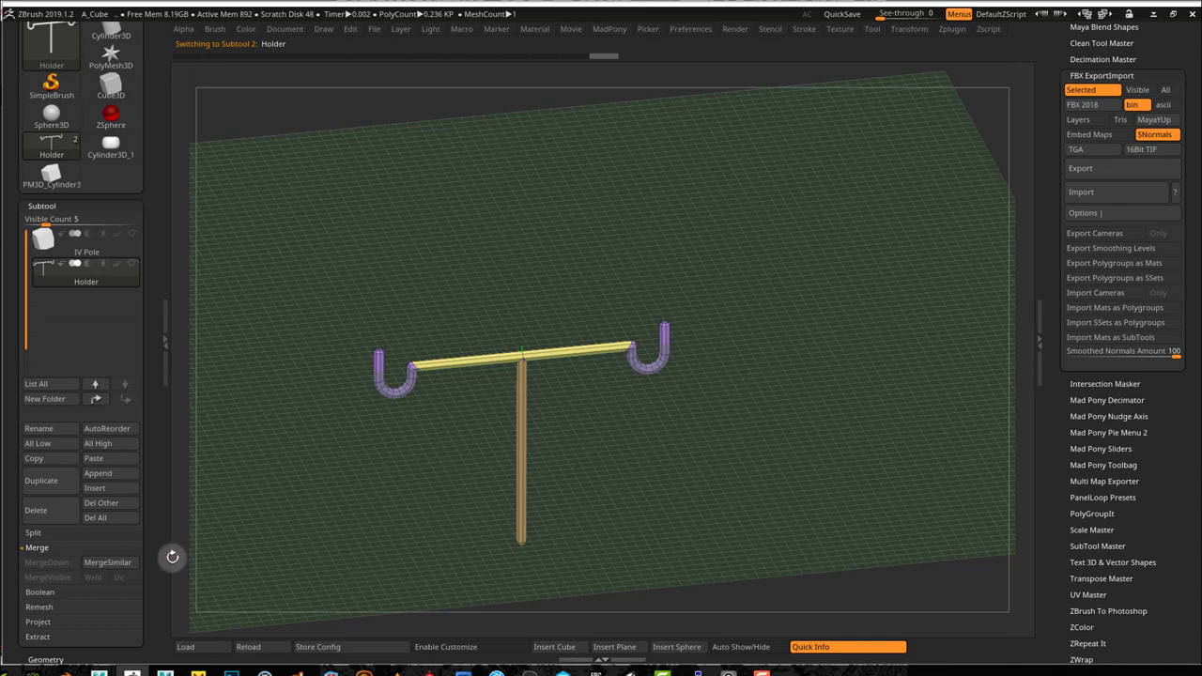
click(114, 479)
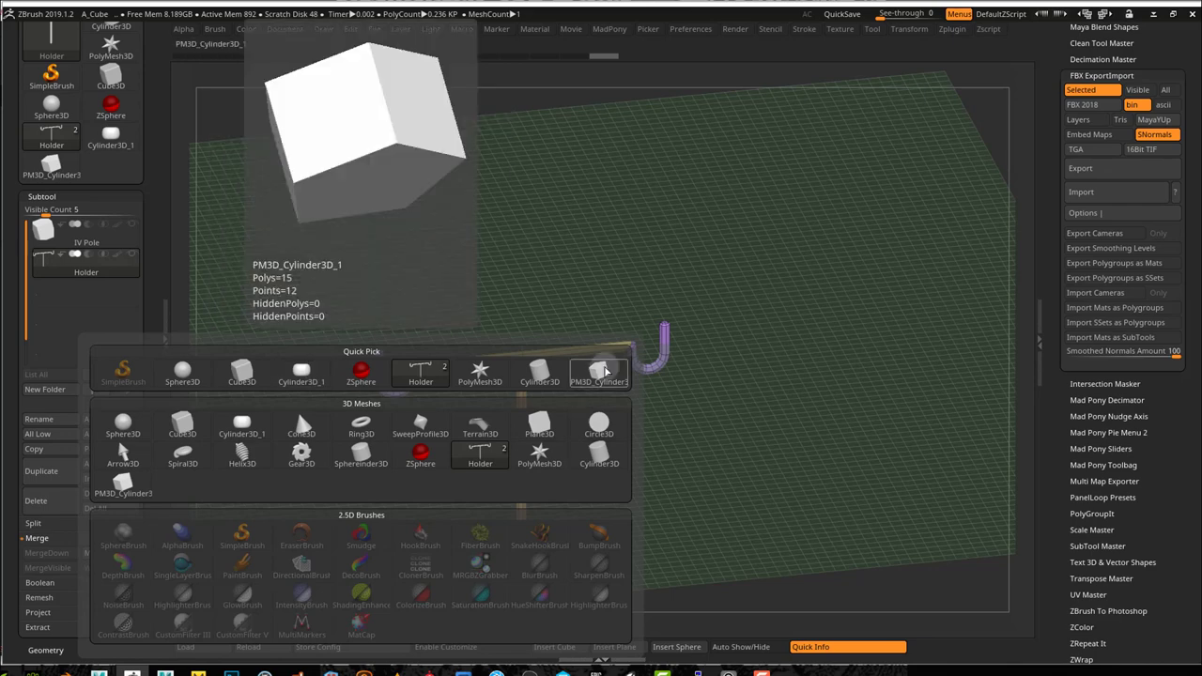
click(600, 373)
Step: Move the five-sided cylinder upward so its underside rests on the floor grid line, checking the red base reference
drag(730, 464, 759, 448)
drag(759, 395, 759, 449)
key(space)
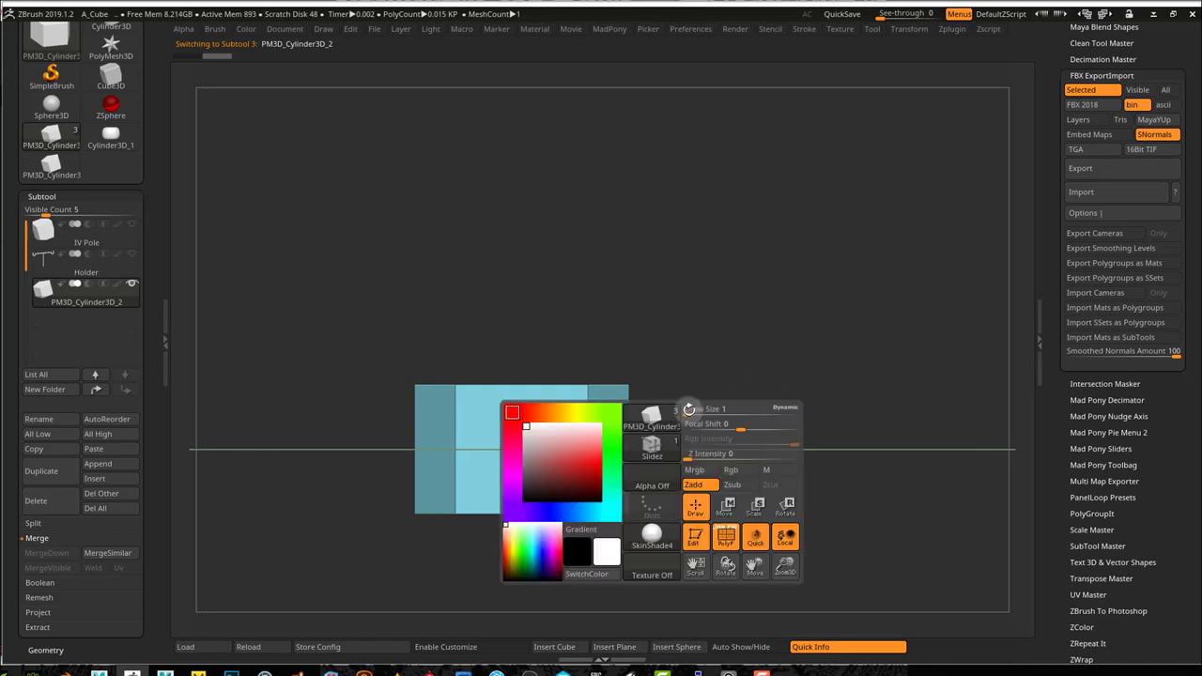
click(720, 508)
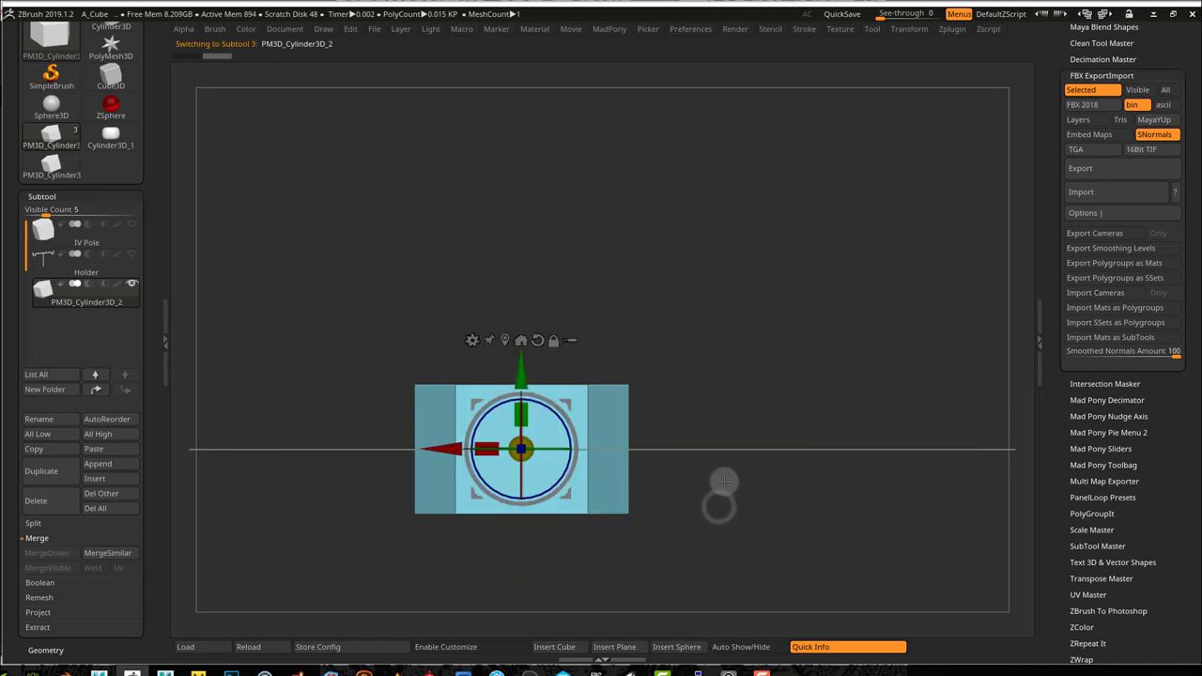
drag(519, 368, 501, 275)
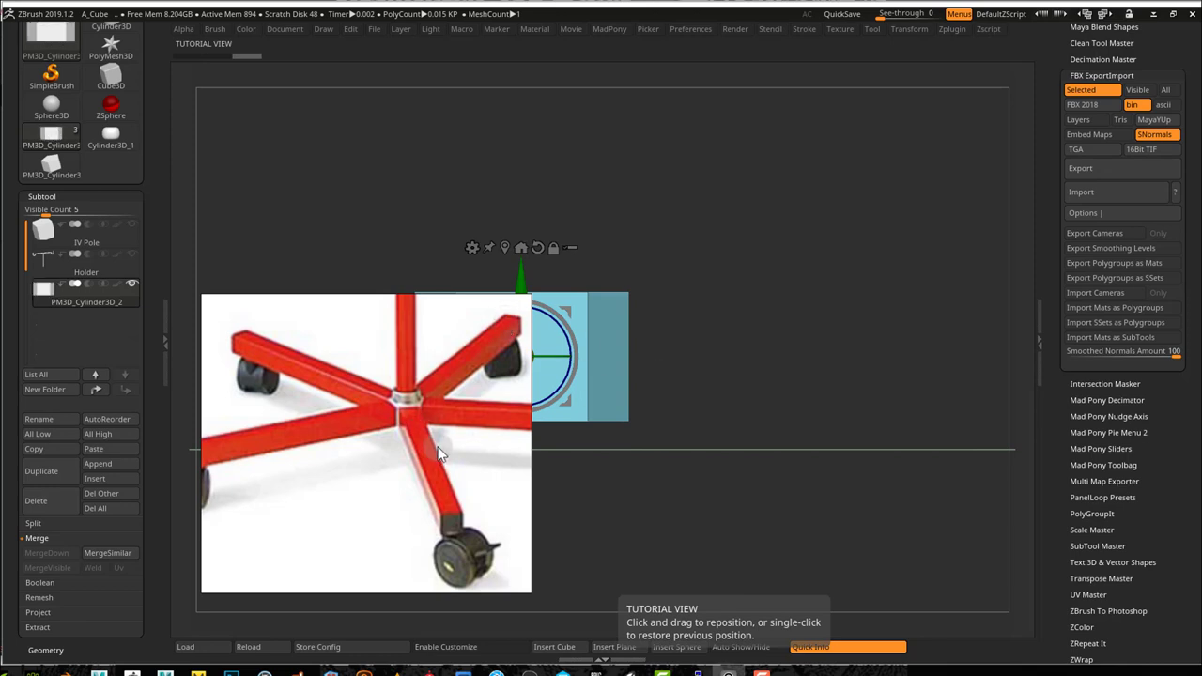
drag(638, 490, 639, 490)
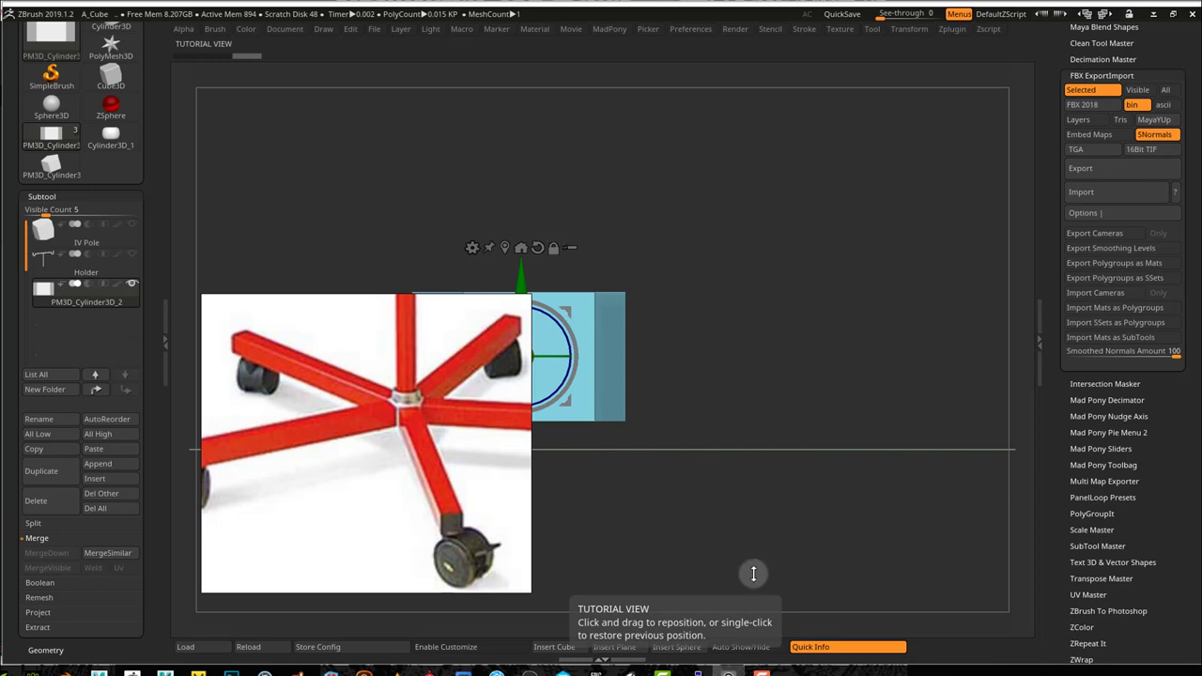
drag(521, 278, 521, 306)
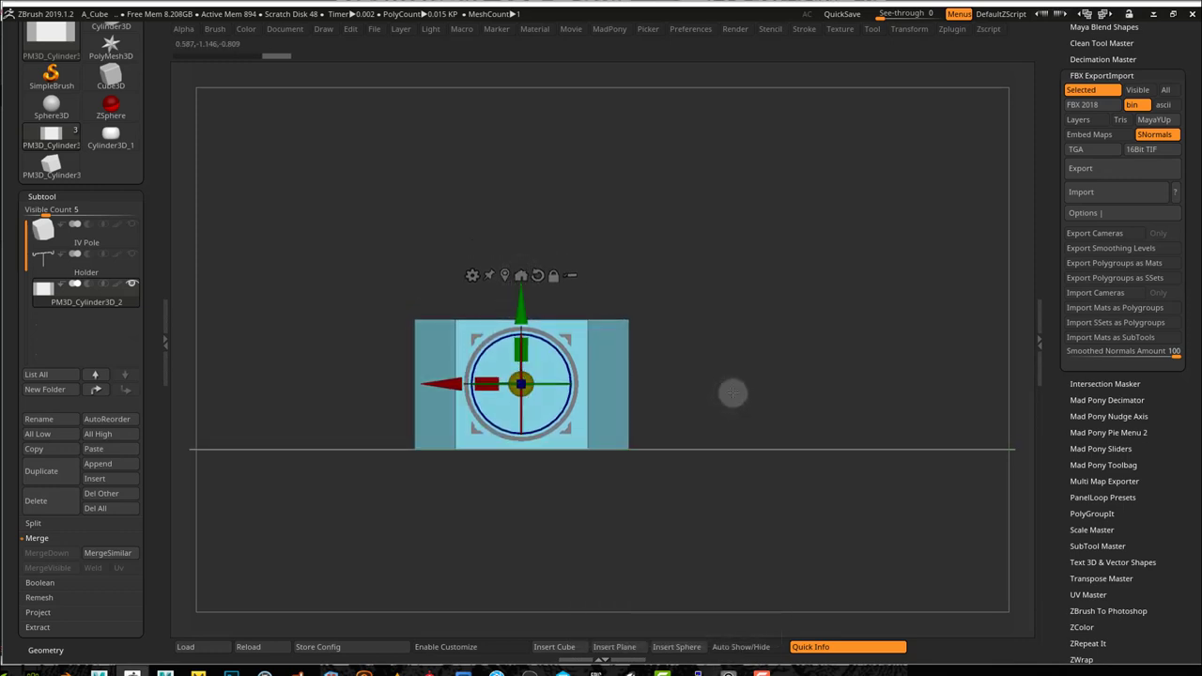
Step: Set the ZModeler polygon action to Inset, ready to work on the five-sided cylinder's side faces
drag(717, 344, 713, 396)
key(space)
mouse_move(713, 470)
mouse_down()
mouse_move(724, 461)
mouse_move(714, 452)
mouse_up()
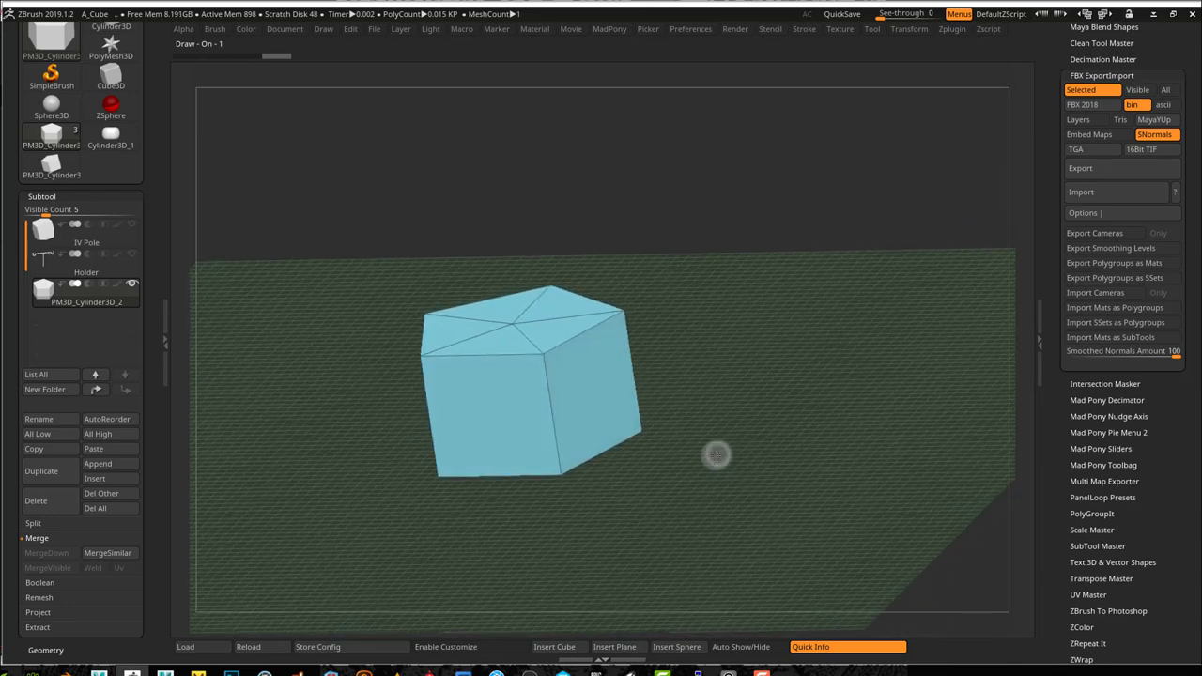
key(space)
click(772, 503)
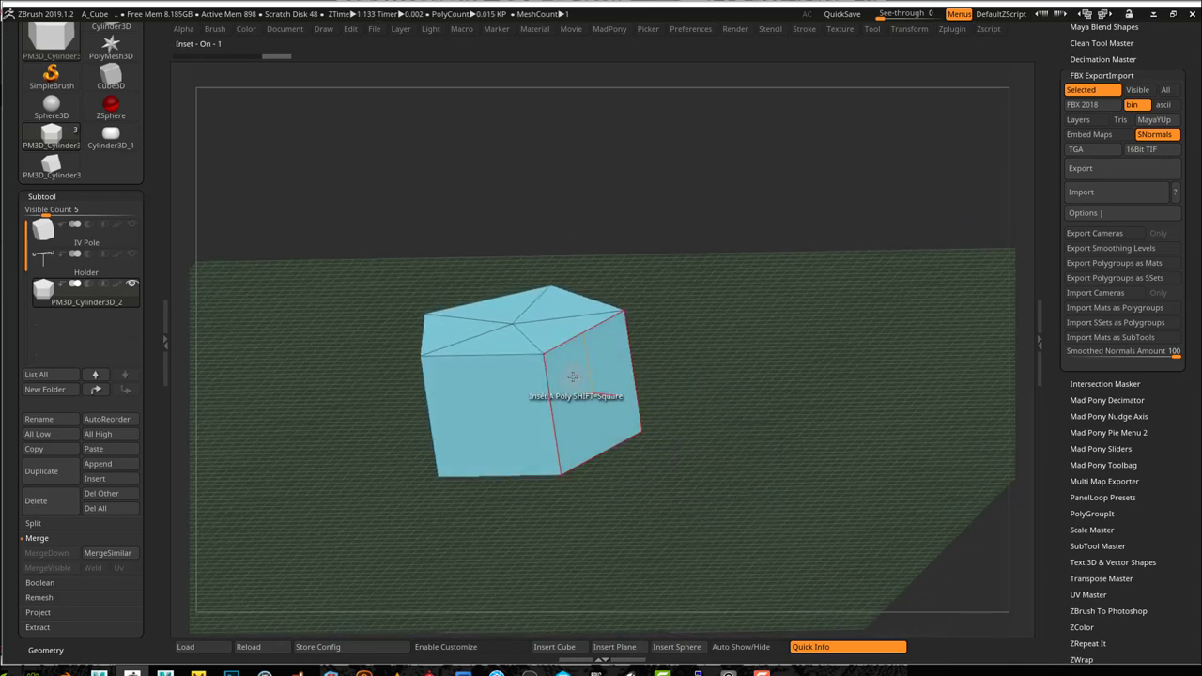
key(space)
key(space)
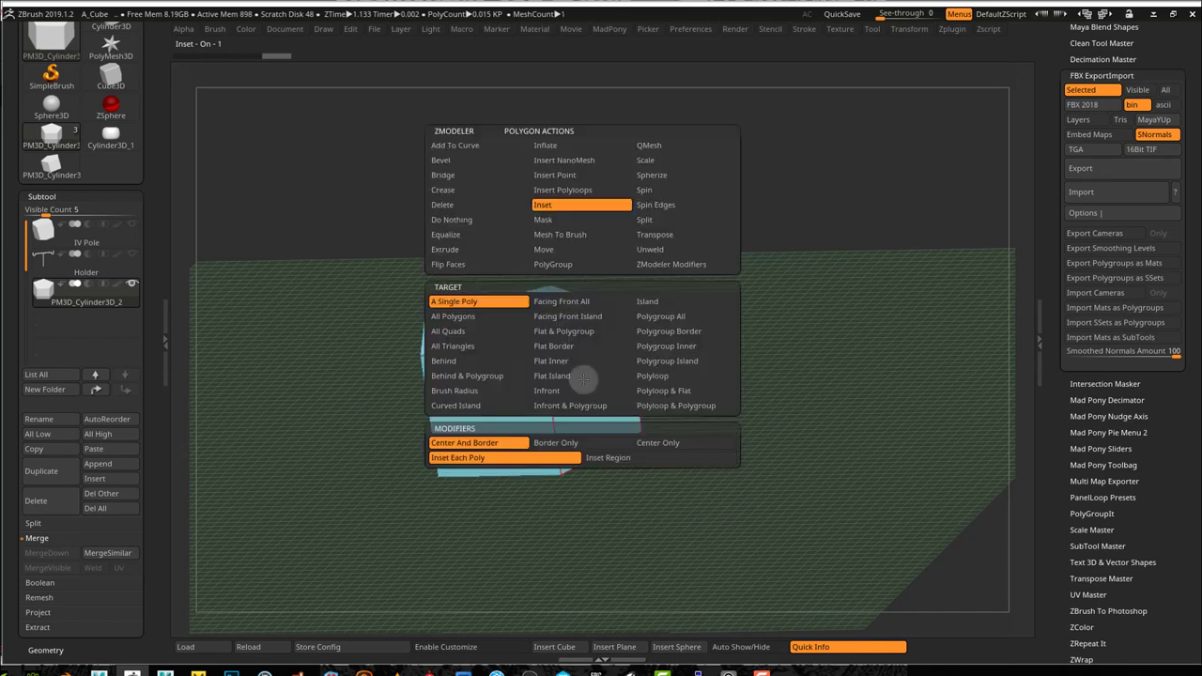
Step: Split the five-sided cylinder into polygroups with Groups By Normals
drag(783, 408, 787, 408)
drag(703, 397, 702, 398)
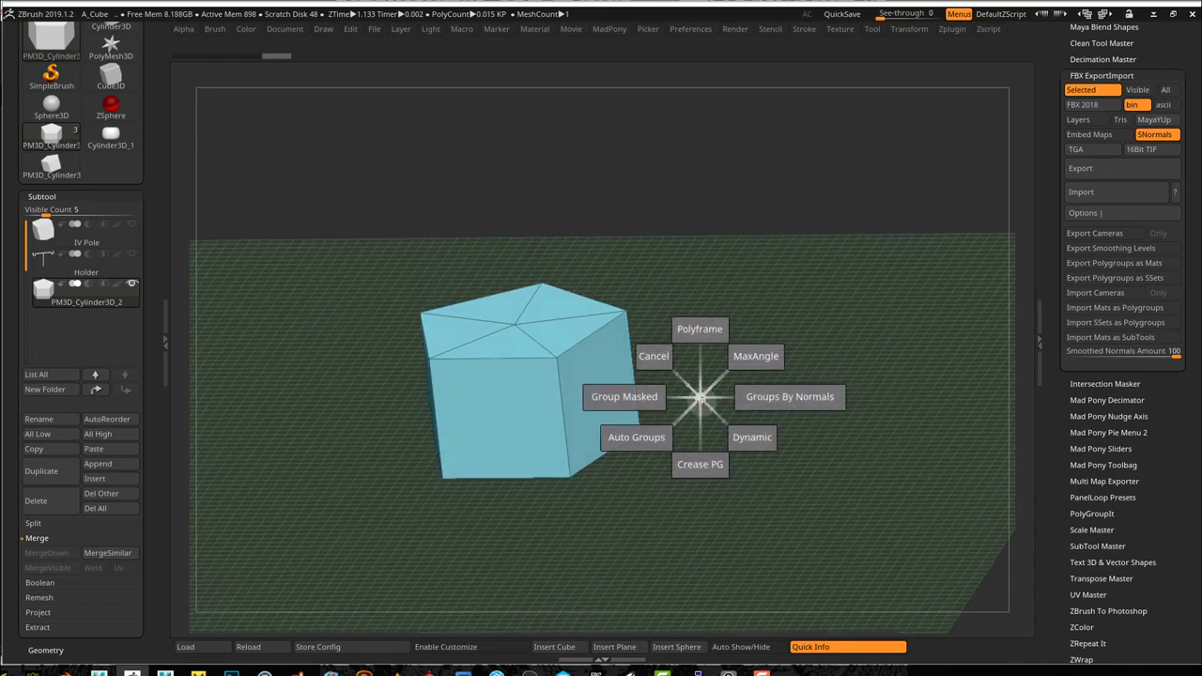
click(789, 397)
Step: Raise the maximum angle tolerance and reapply Groups By Normals so all five side faces share one polygroup
scroll(88, 478, down, 5)
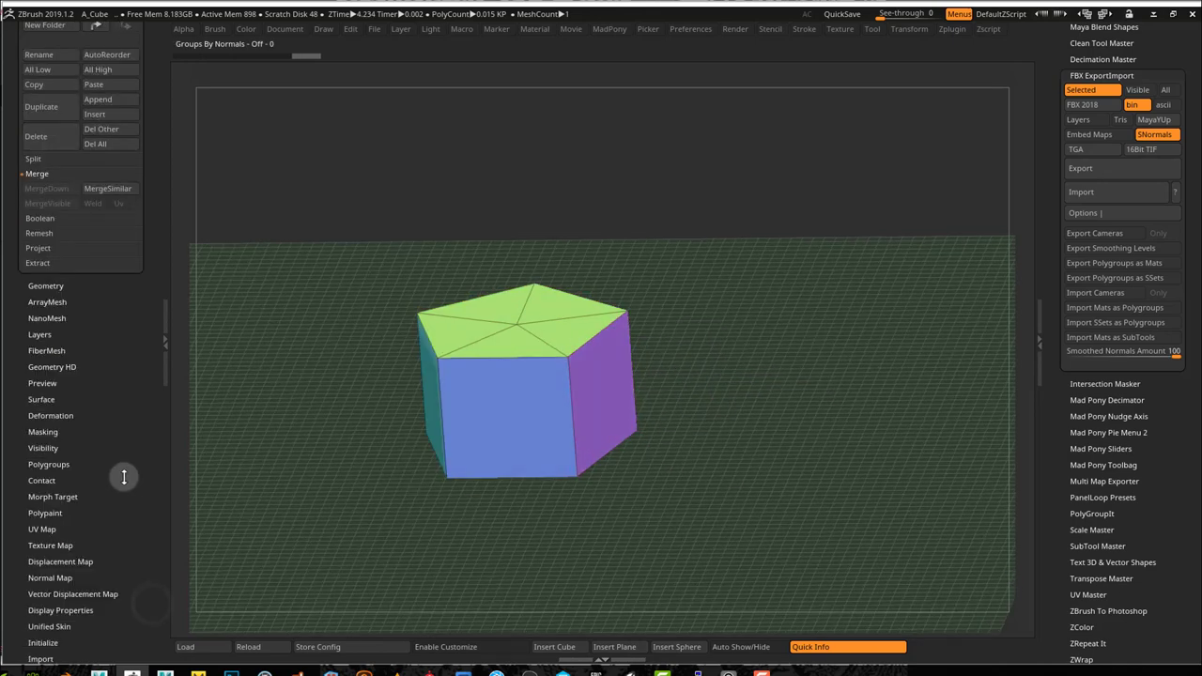
click(70, 465)
scroll(156, 432, down, 4)
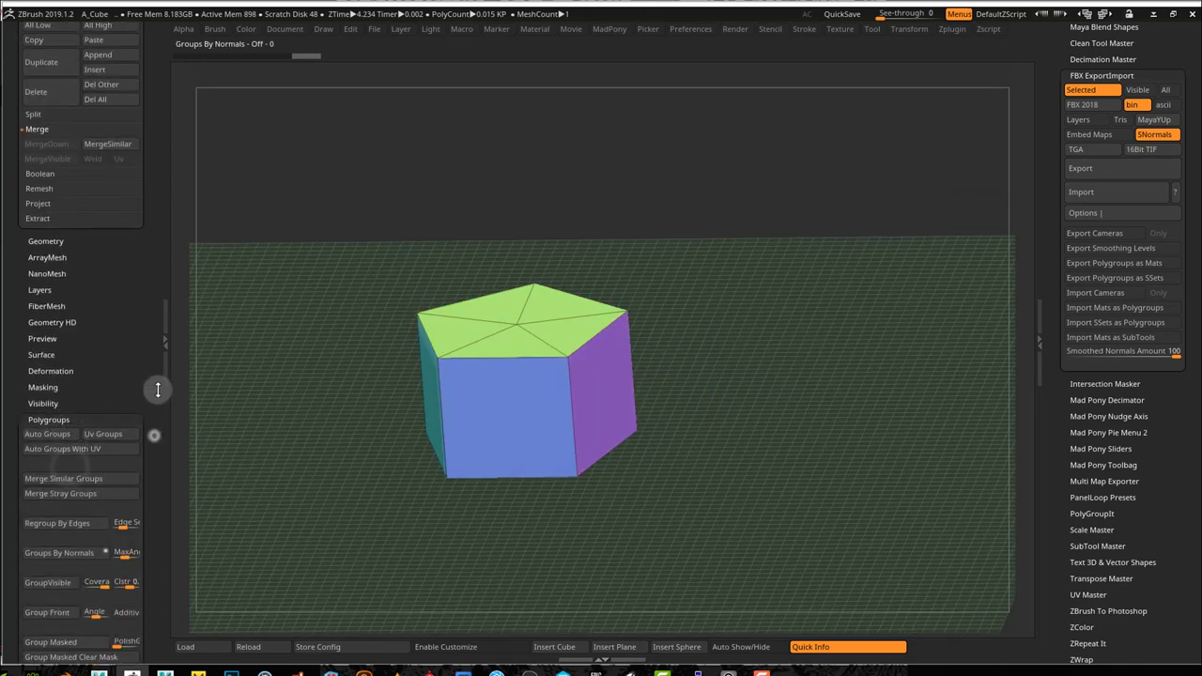
drag(123, 503, 82, 510)
click(65, 506)
click(83, 507)
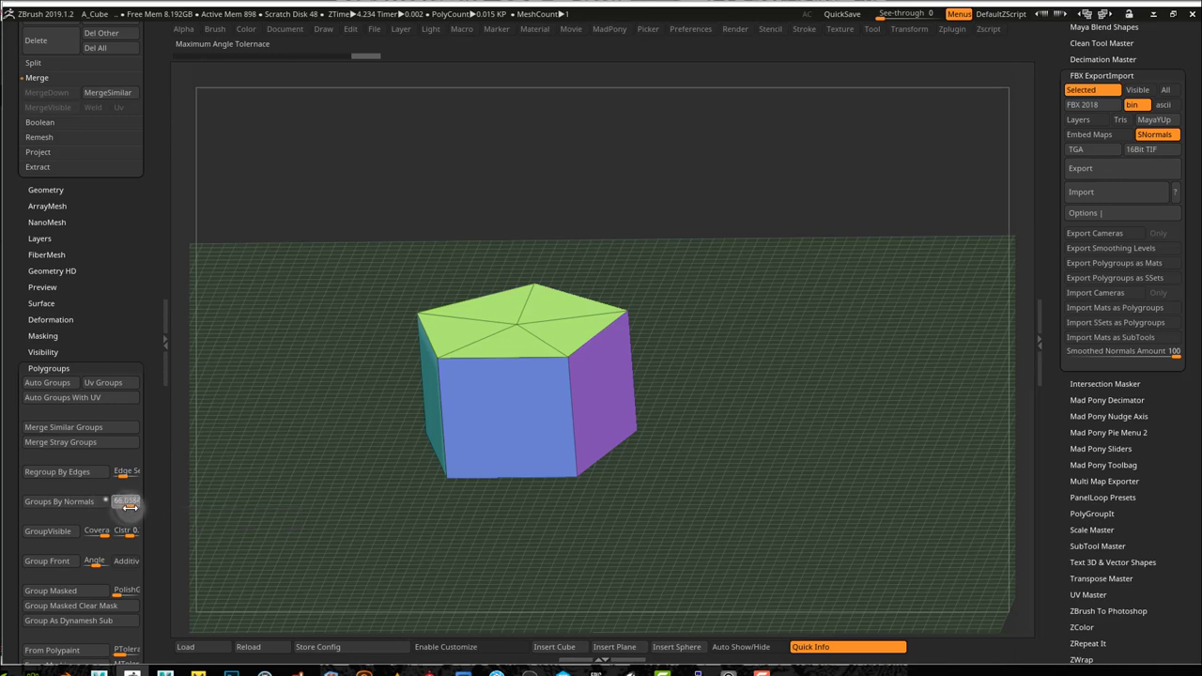
click(45, 500)
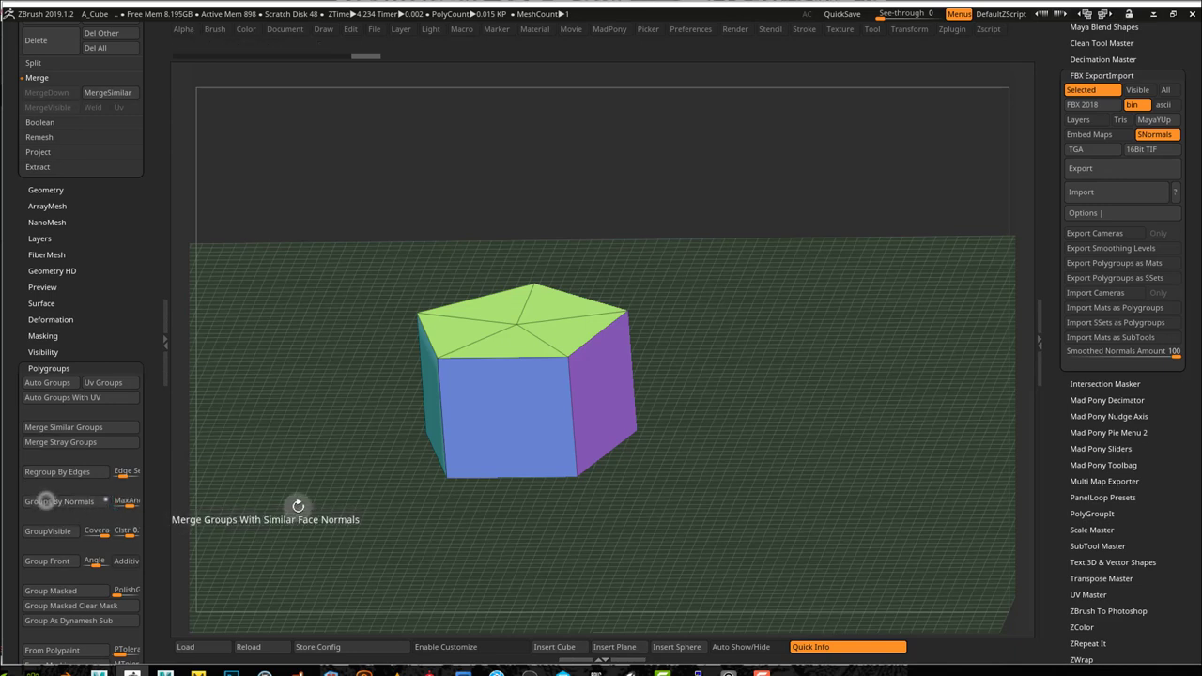
click(131, 502)
click(69, 502)
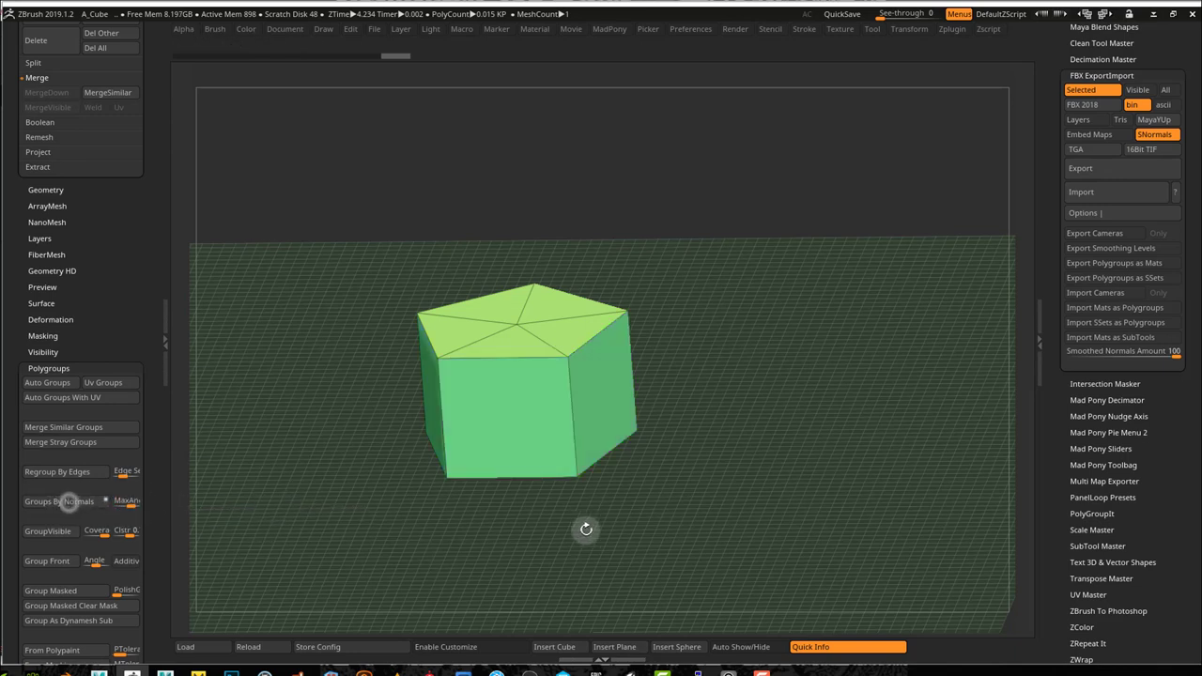
Step: Inset all five side faces individually, using the Polygroup All target with the Inset Each Poly modifier
drag(531, 537, 577, 501)
drag(760, 421, 565, 398)
key(space)
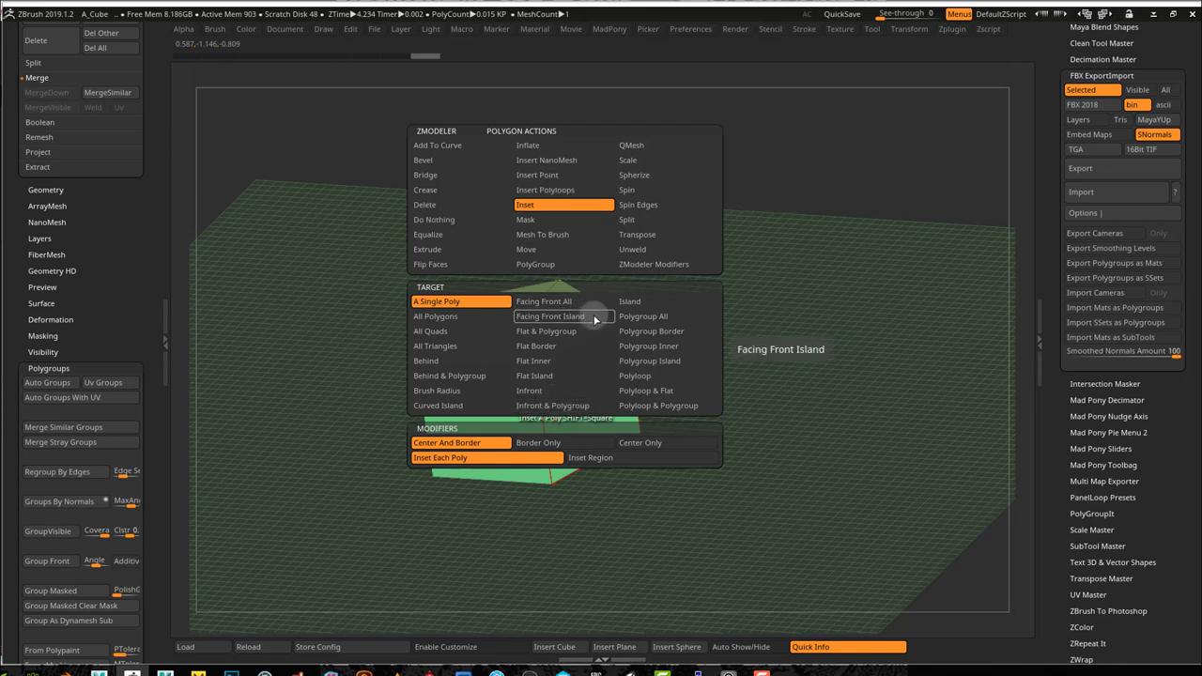
click(650, 320)
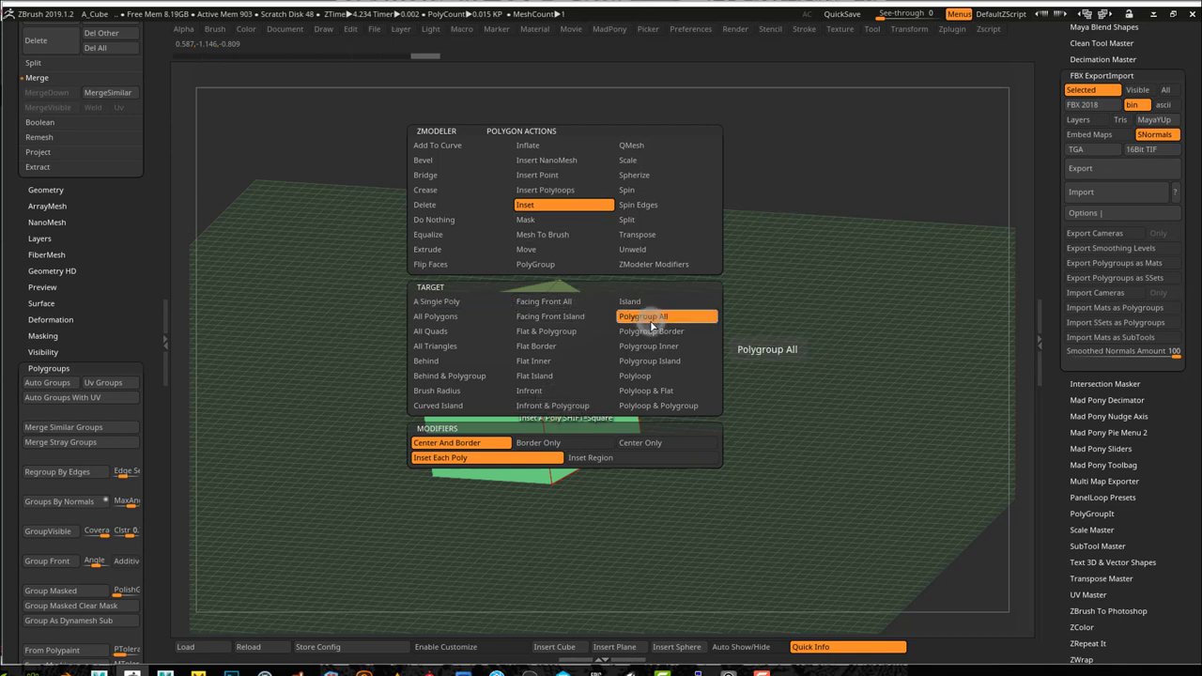
click(599, 459)
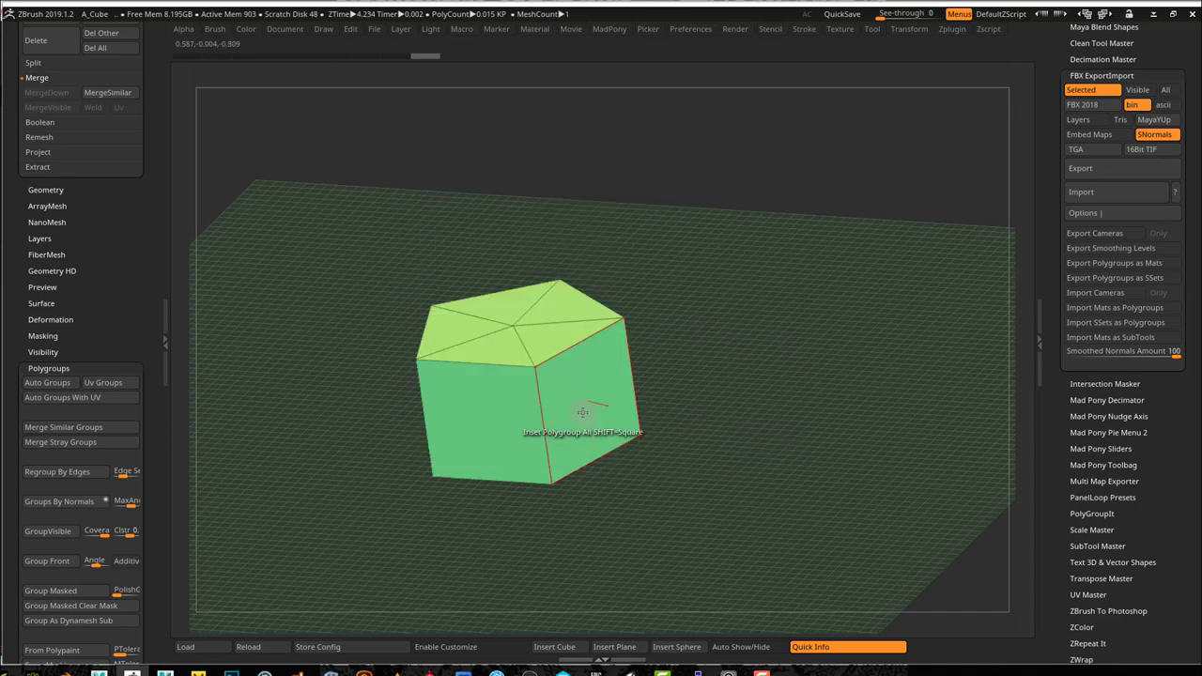
key(space)
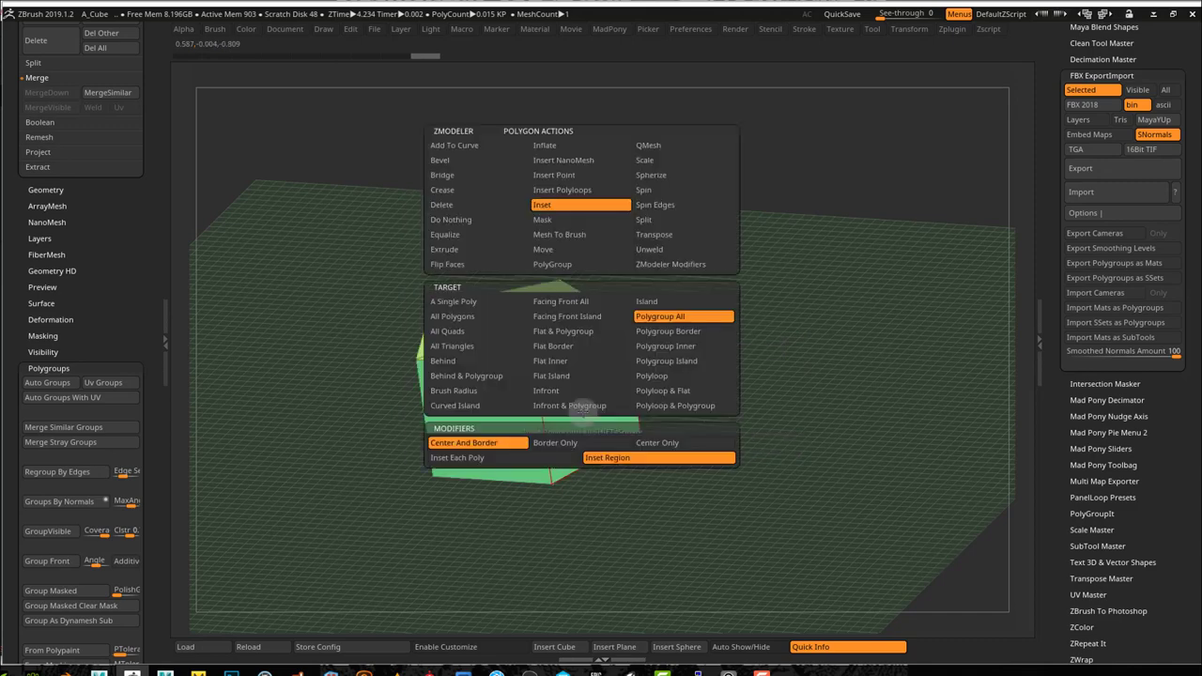
click(530, 461)
drag(576, 411, 529, 413)
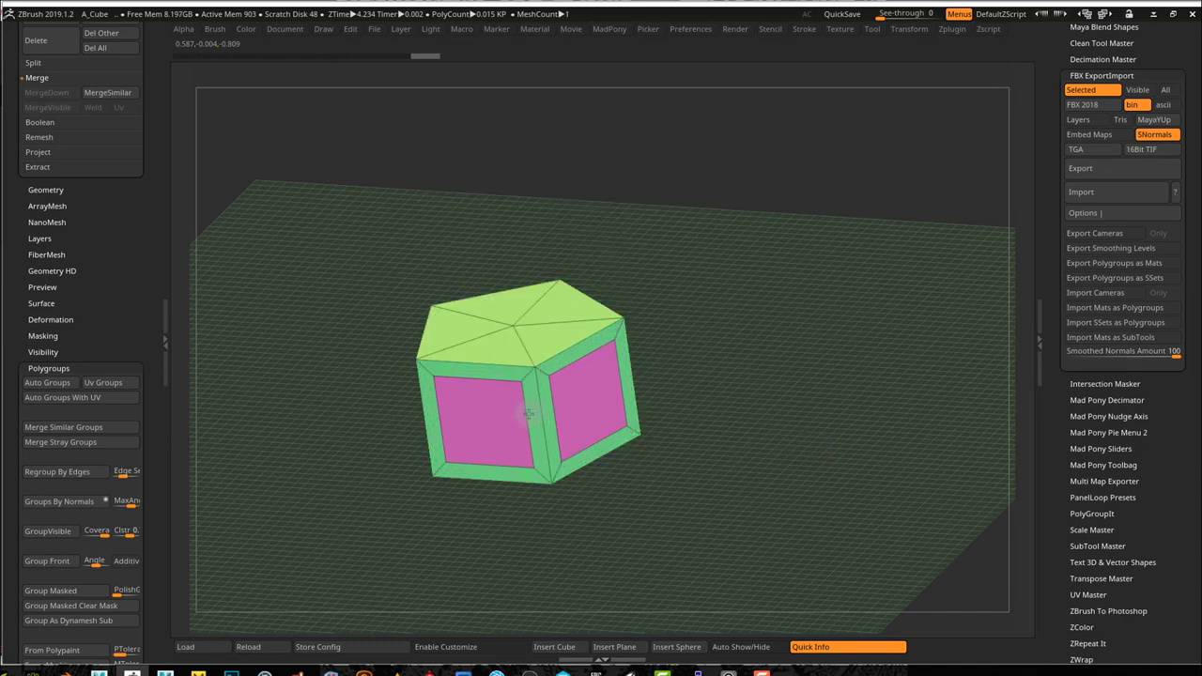
Step: QMesh the inset side faces outward with the Polygroup All target, forming five long legs around the hub
drag(569, 520, 582, 524)
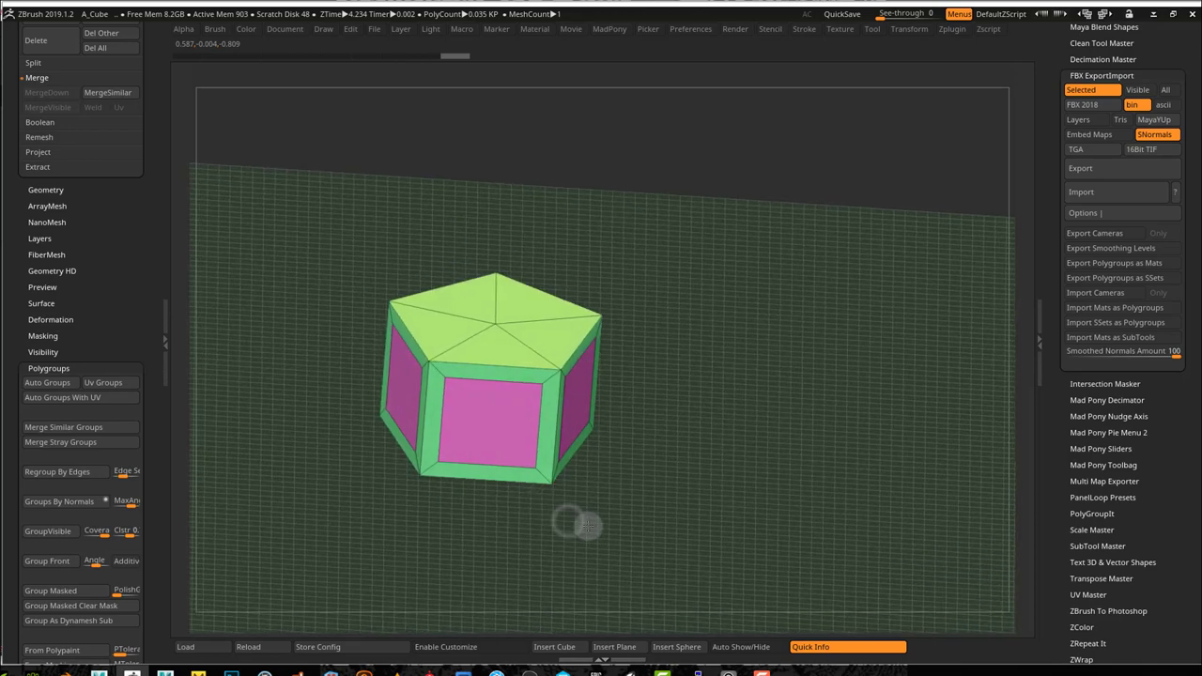
key(space)
click(576, 325)
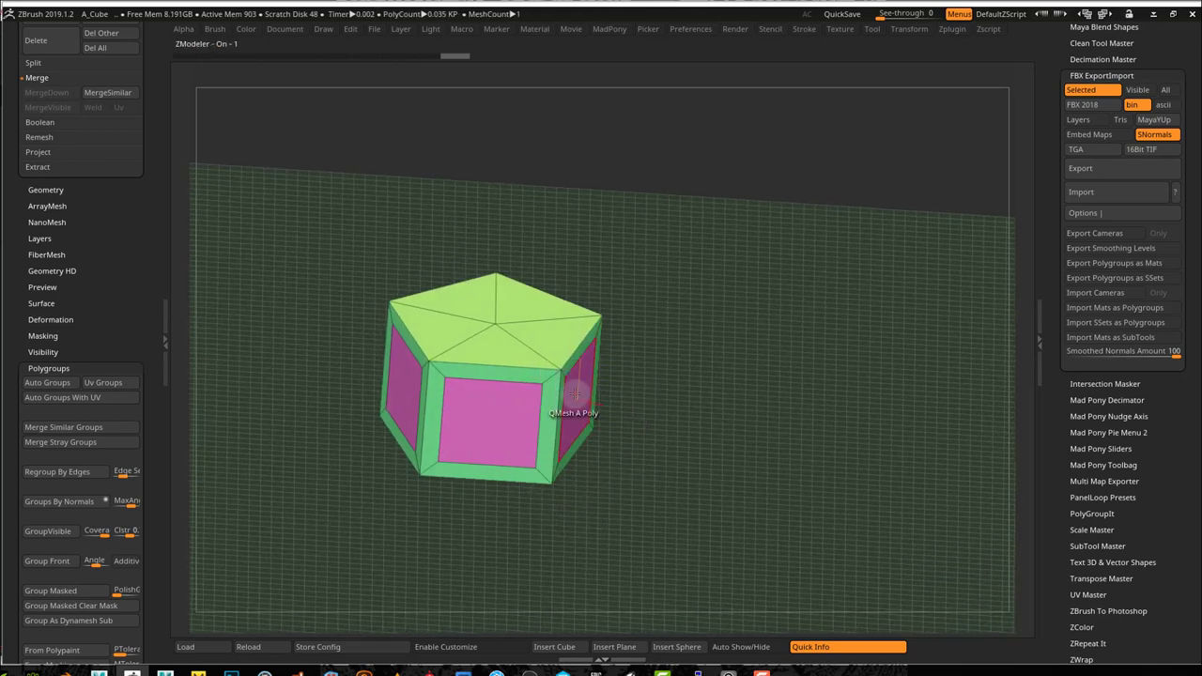
key(space)
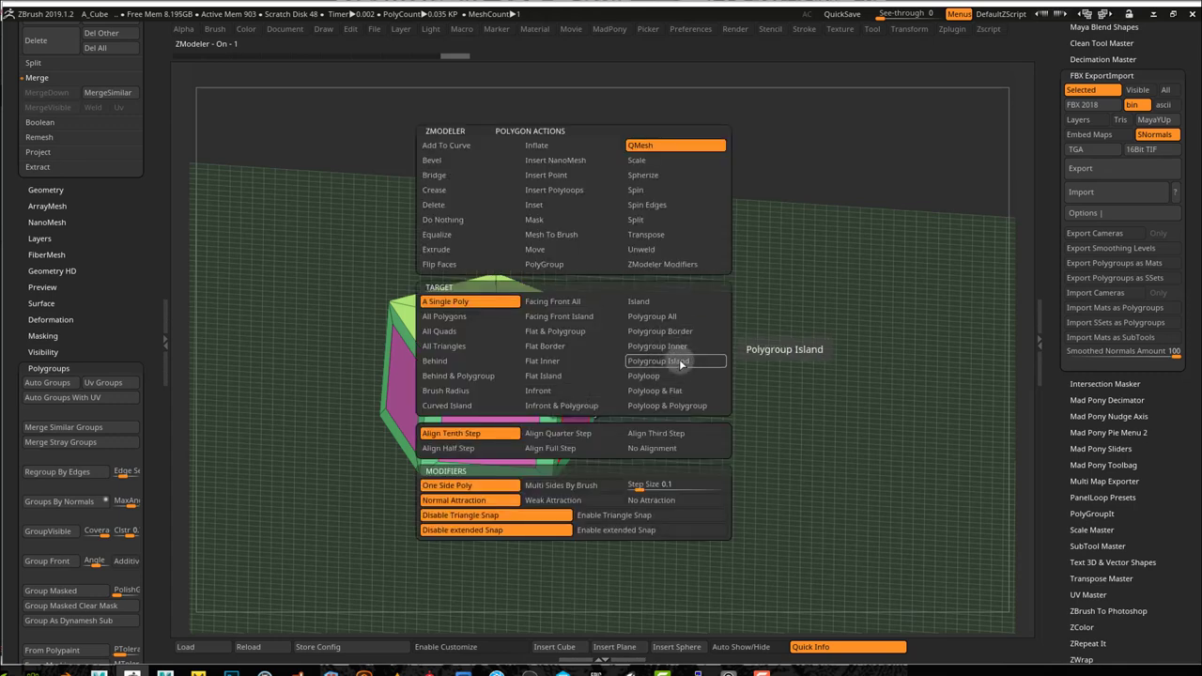
click(672, 321)
drag(716, 410, 595, 408)
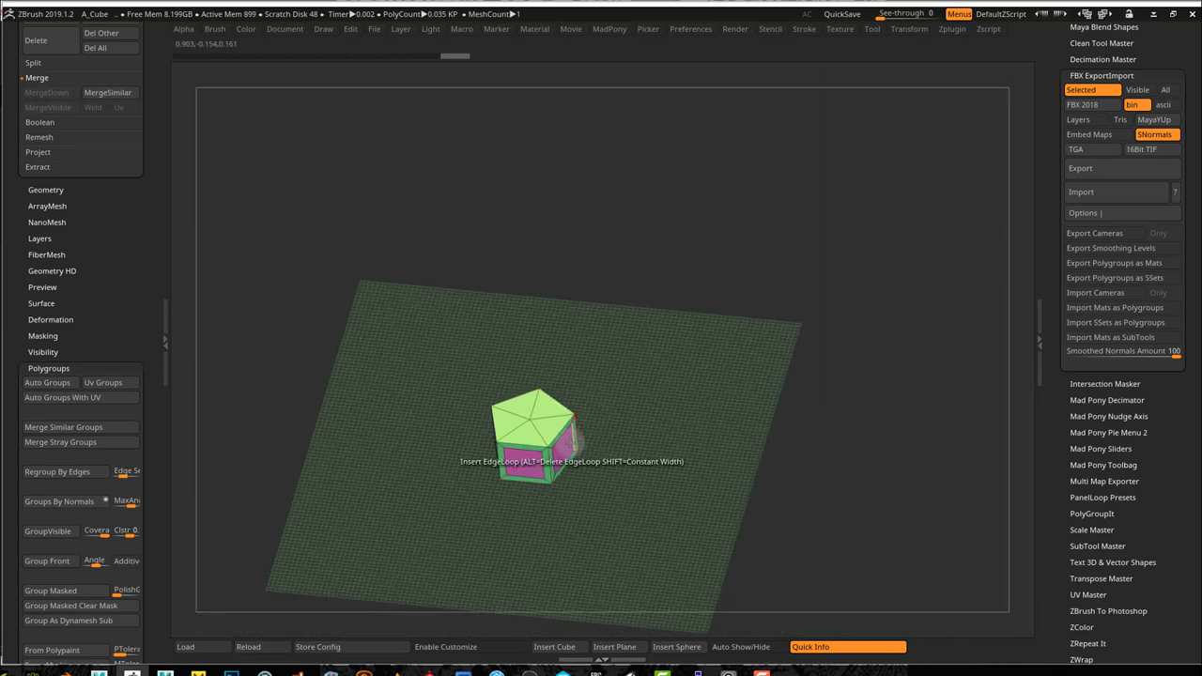
drag(560, 452, 851, 613)
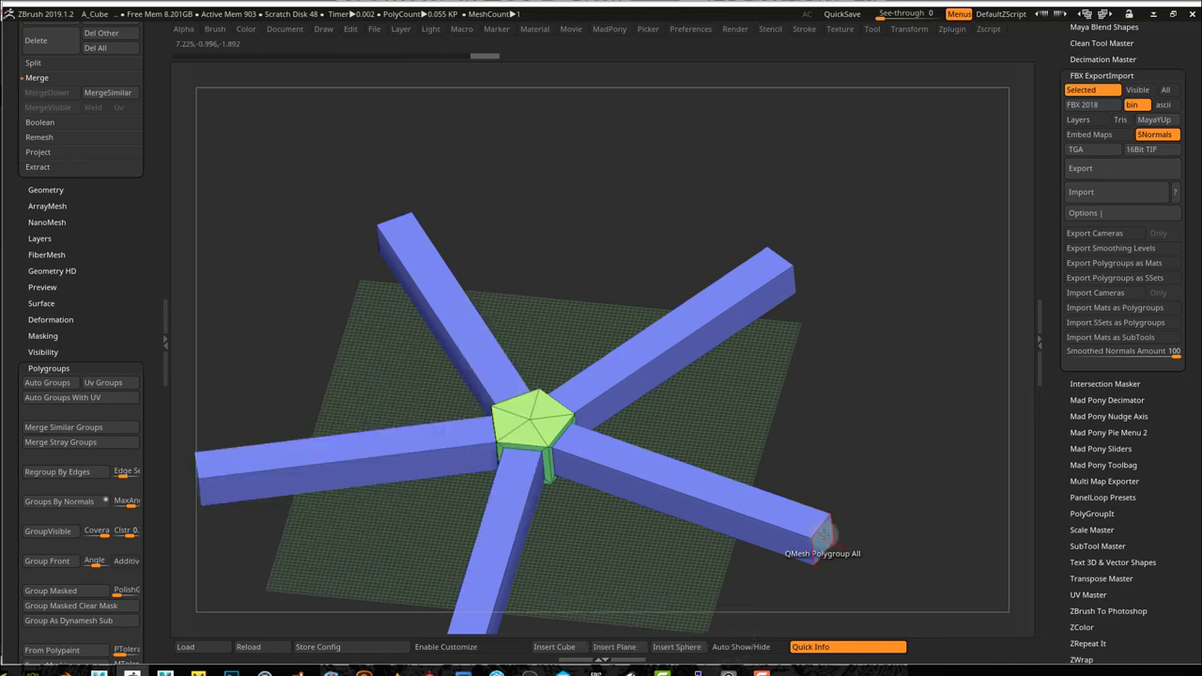
drag(824, 535, 952, 564)
Step: QMesh a short end segment onto all five leg tips, matching the end caps in the red base reference
drag(840, 416, 861, 453)
ctrl+right_drag(861, 452, 792, 413)
alt+right_drag(910, 465, 838, 334)
drag(855, 327, 827, 273)
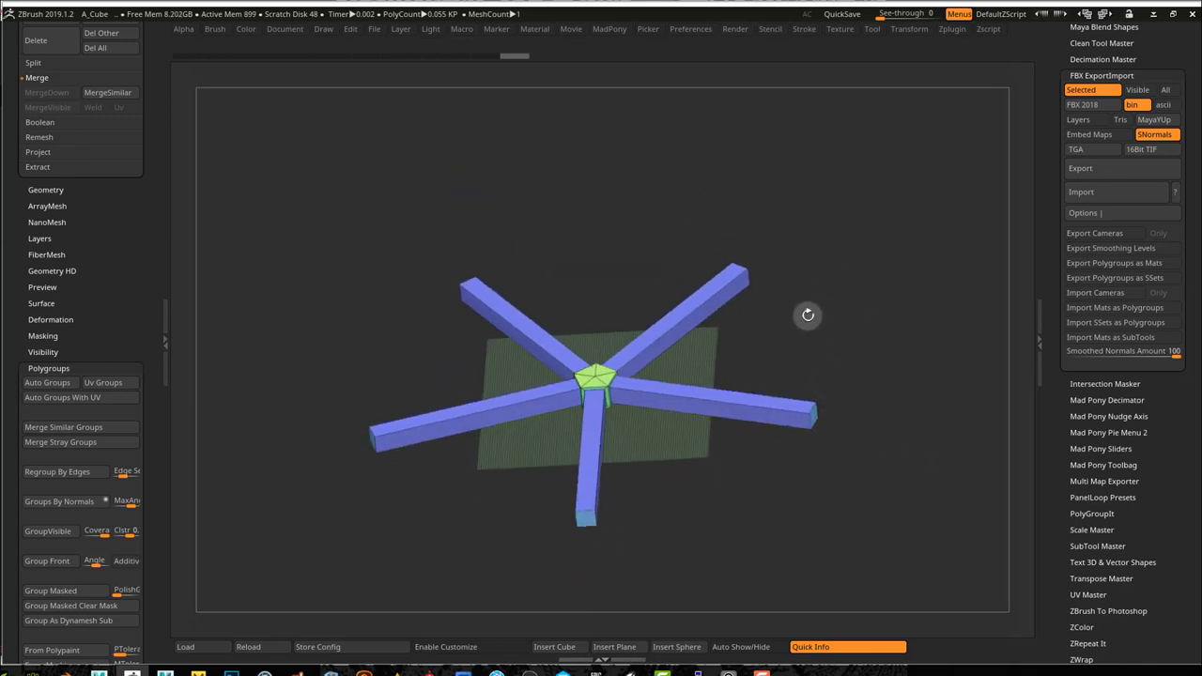
drag(812, 319, 830, 437)
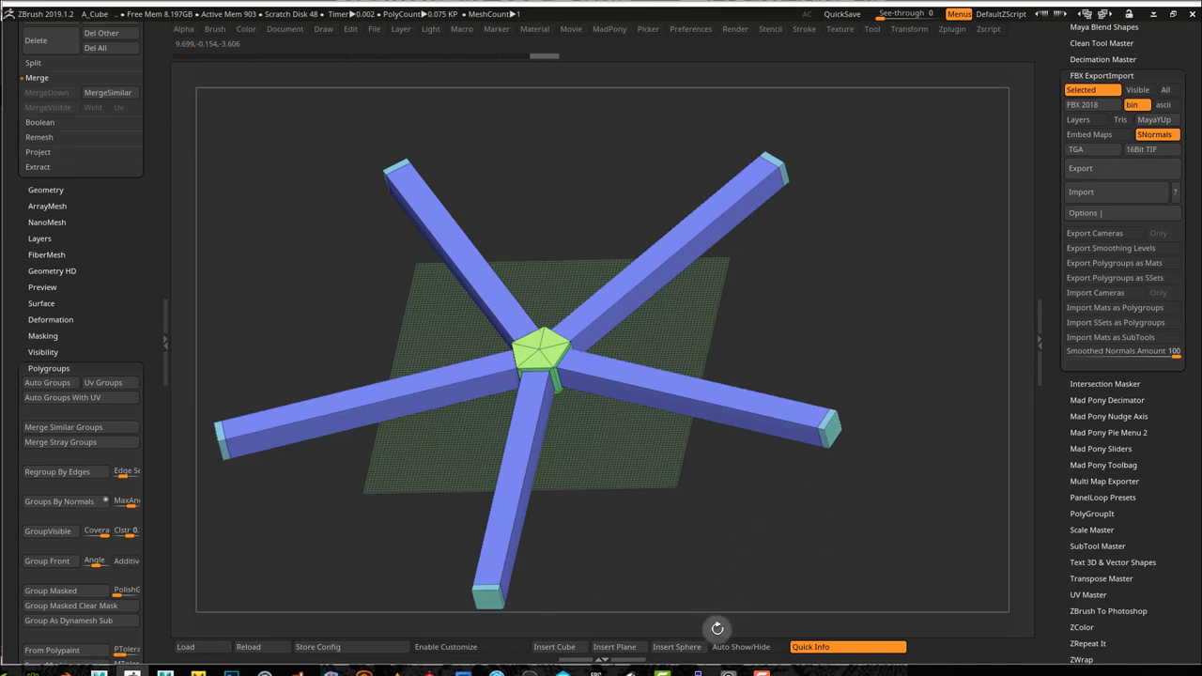
click(727, 672)
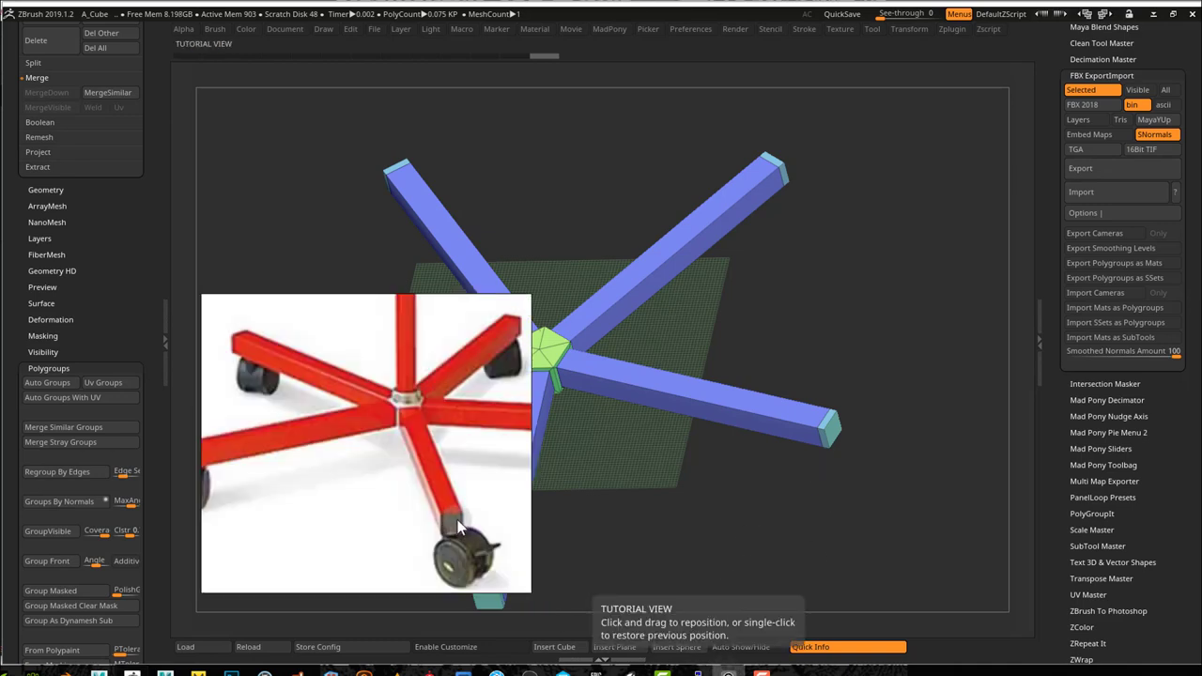
click(728, 670)
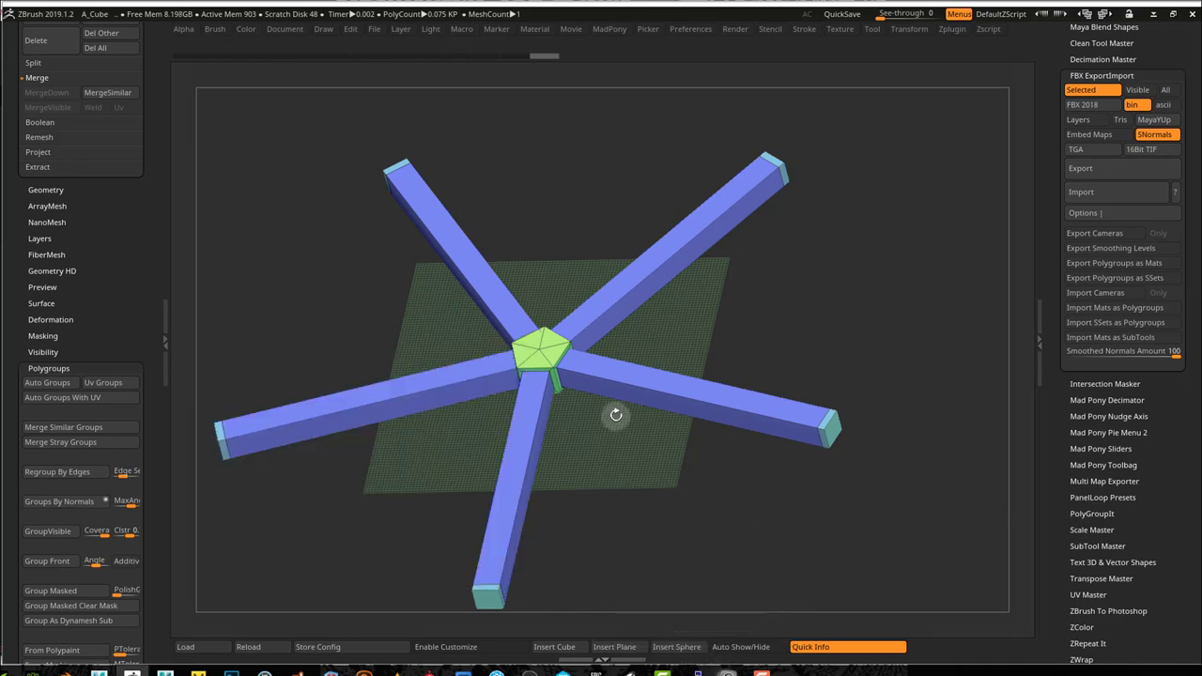
drag(612, 430, 604, 461)
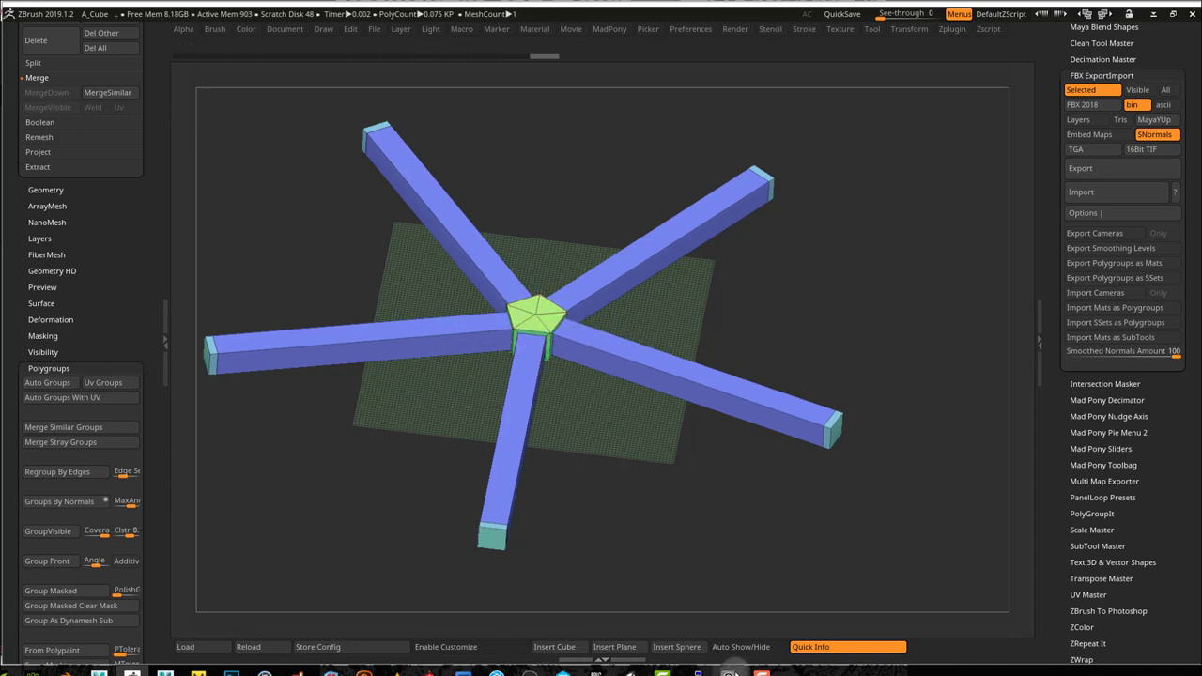
Step: Check the legs against the red base reference and quick-save the project
click(732, 672)
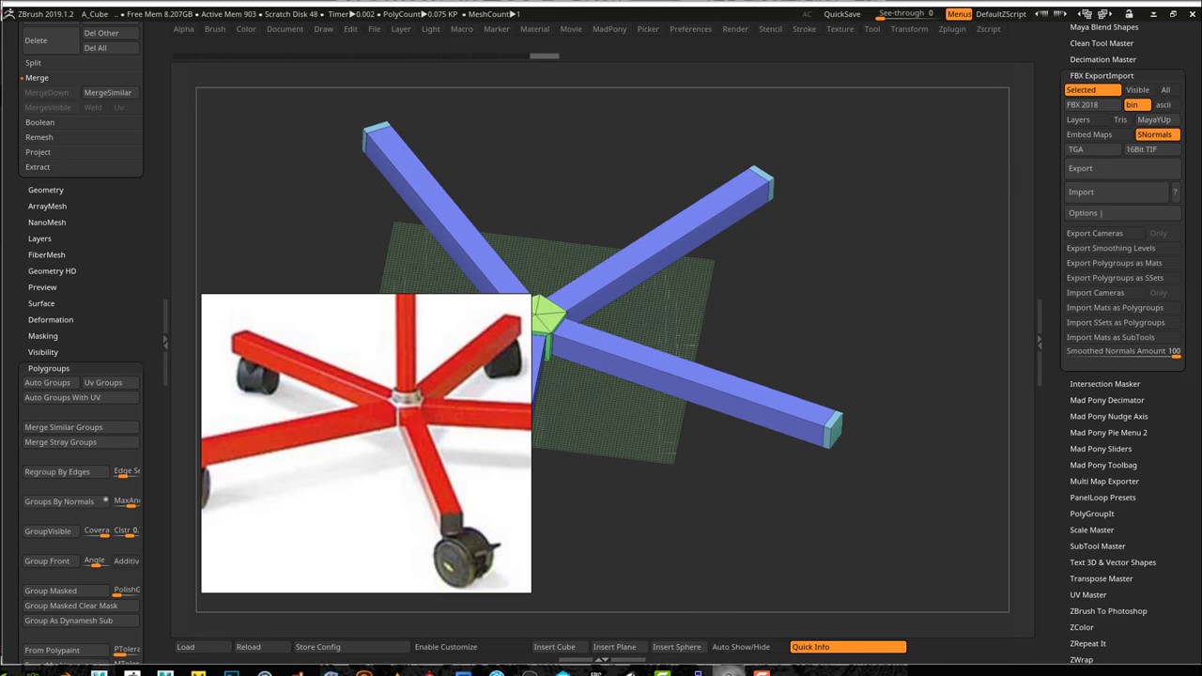
click(727, 671)
drag(407, 483, 404, 483)
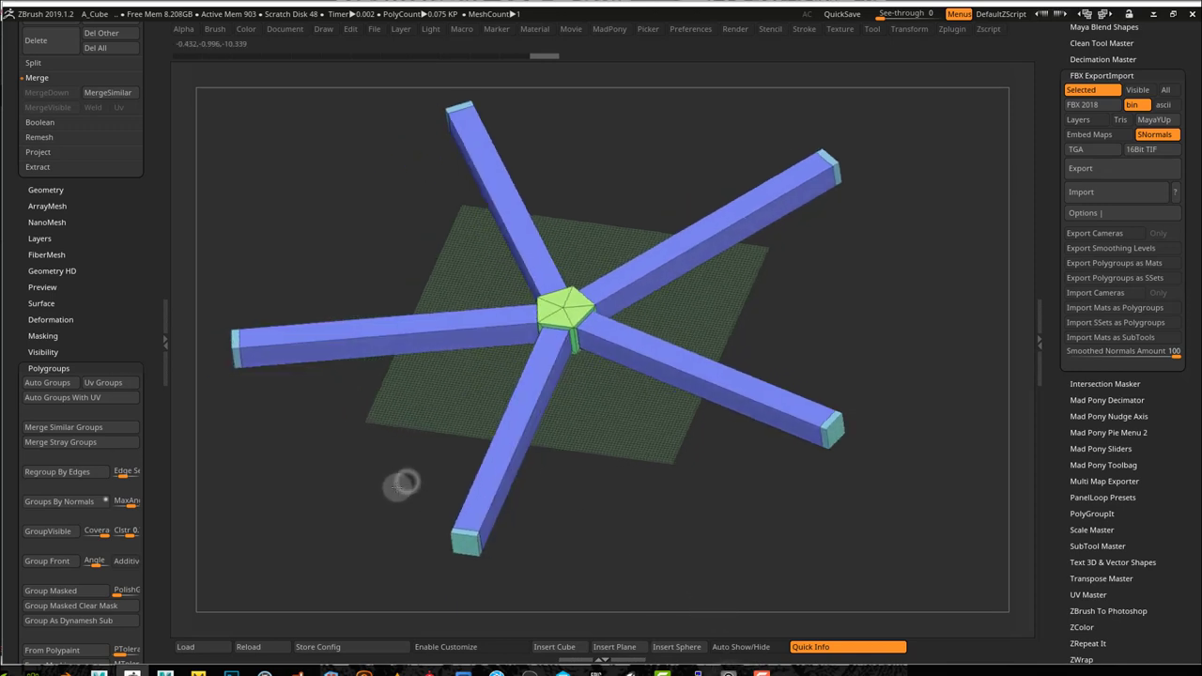
click(838, 17)
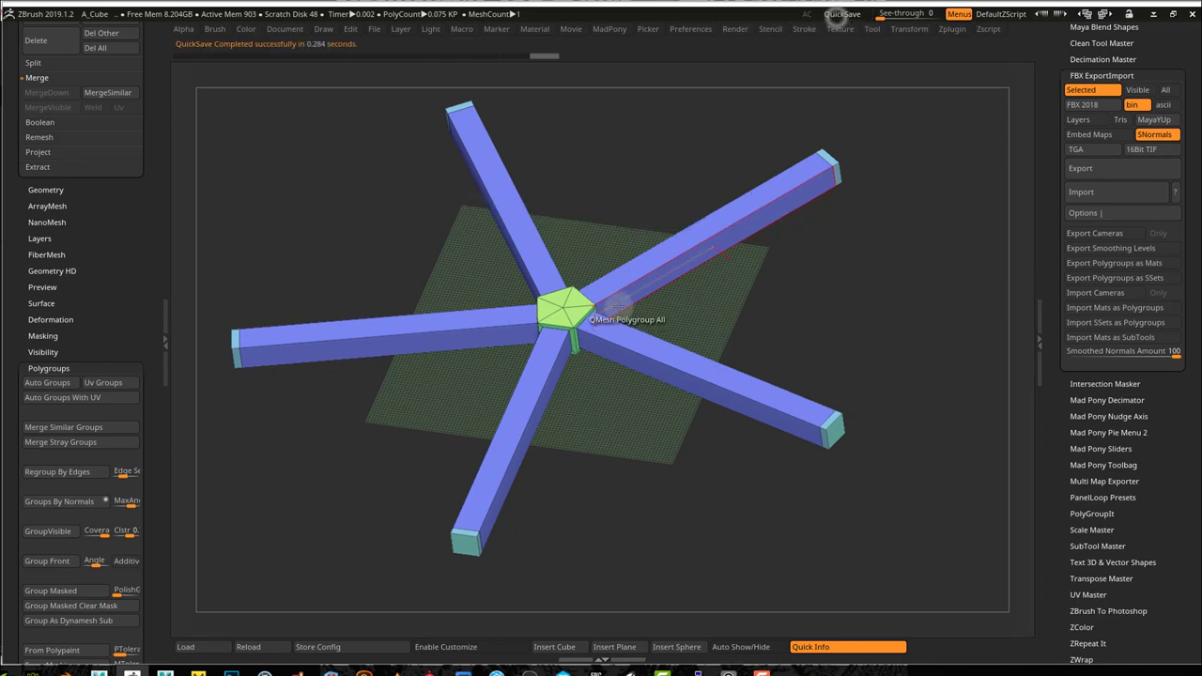
Step: Switch the active tool to the Cylinder3D primitive
drag(146, 162, 161, 321)
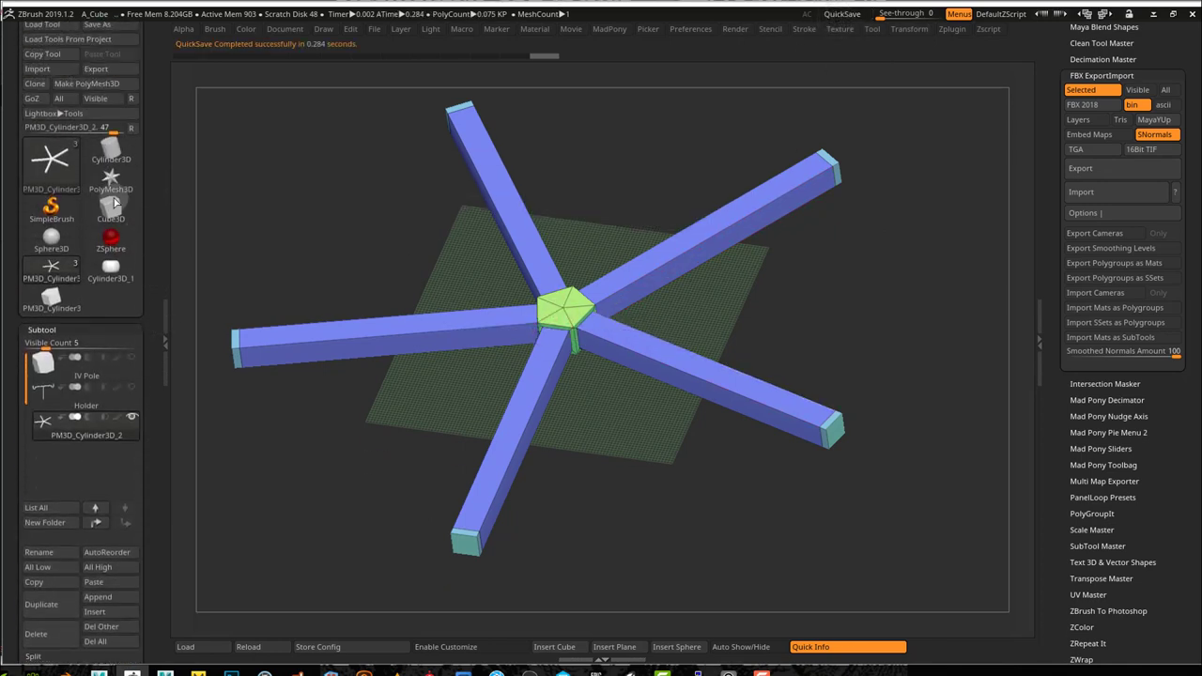
click(86, 160)
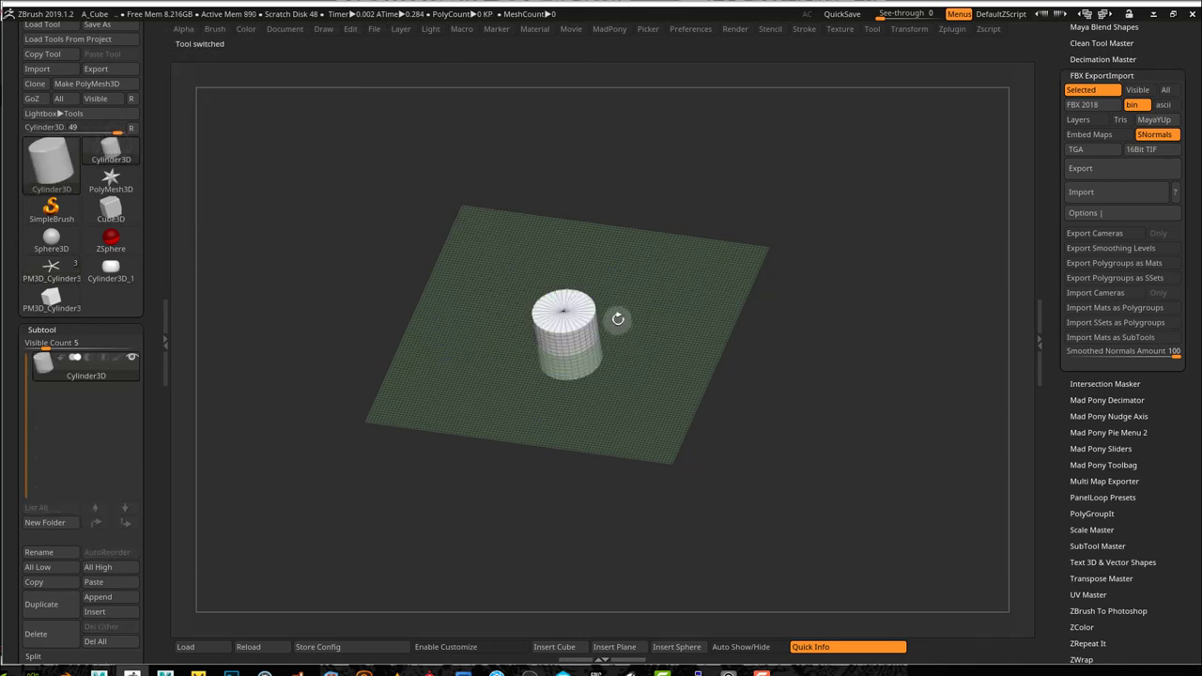
ctrl+right_drag(622, 316, 772, 355)
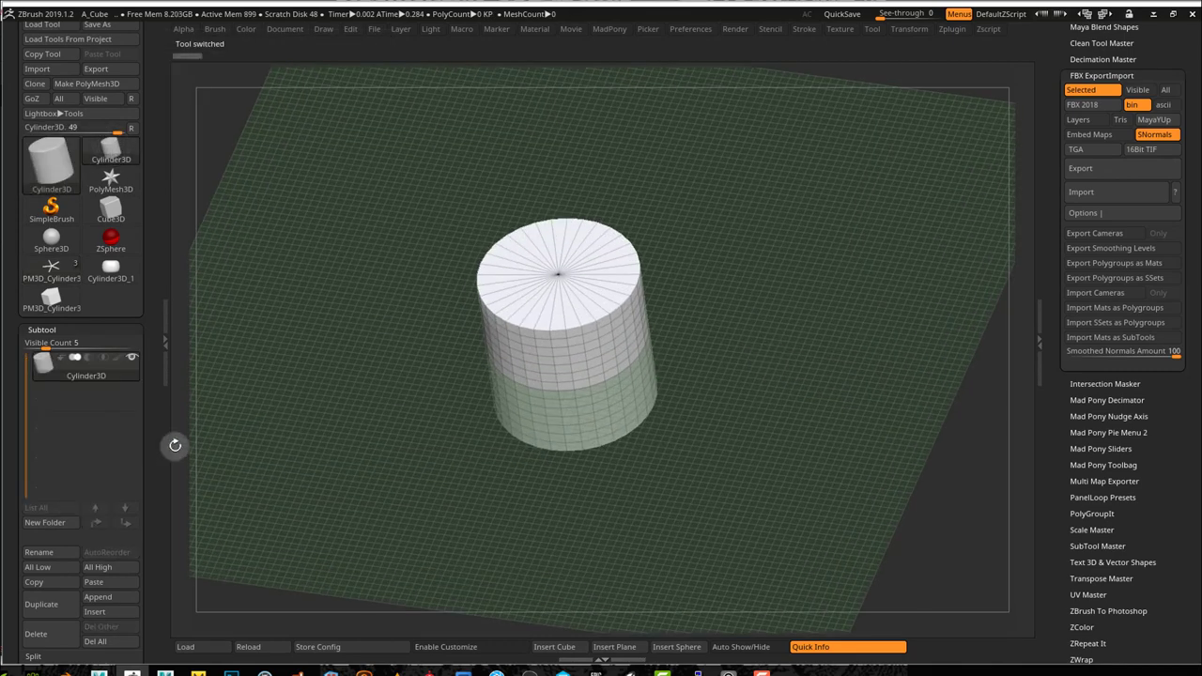
Step: Initialize the cylinder as a short ring with inner radius 74, VDivide 4 and Z size 37
scroll(156, 449, down, 5)
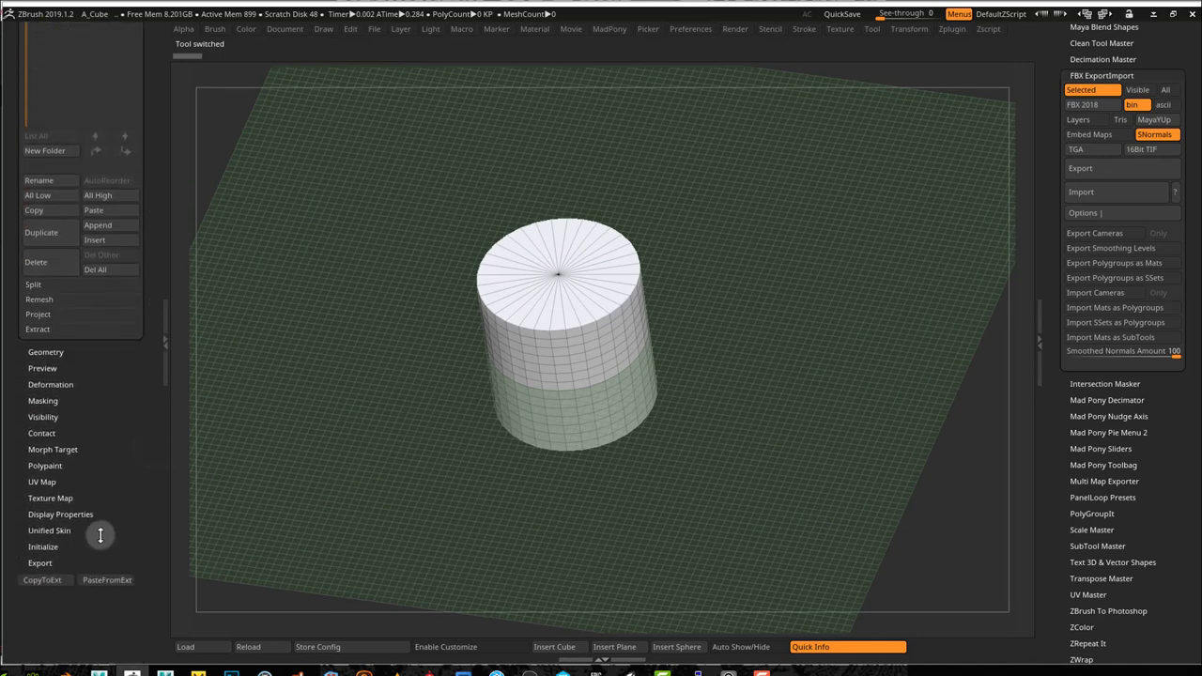
click(56, 552)
scroll(134, 478, down, 2)
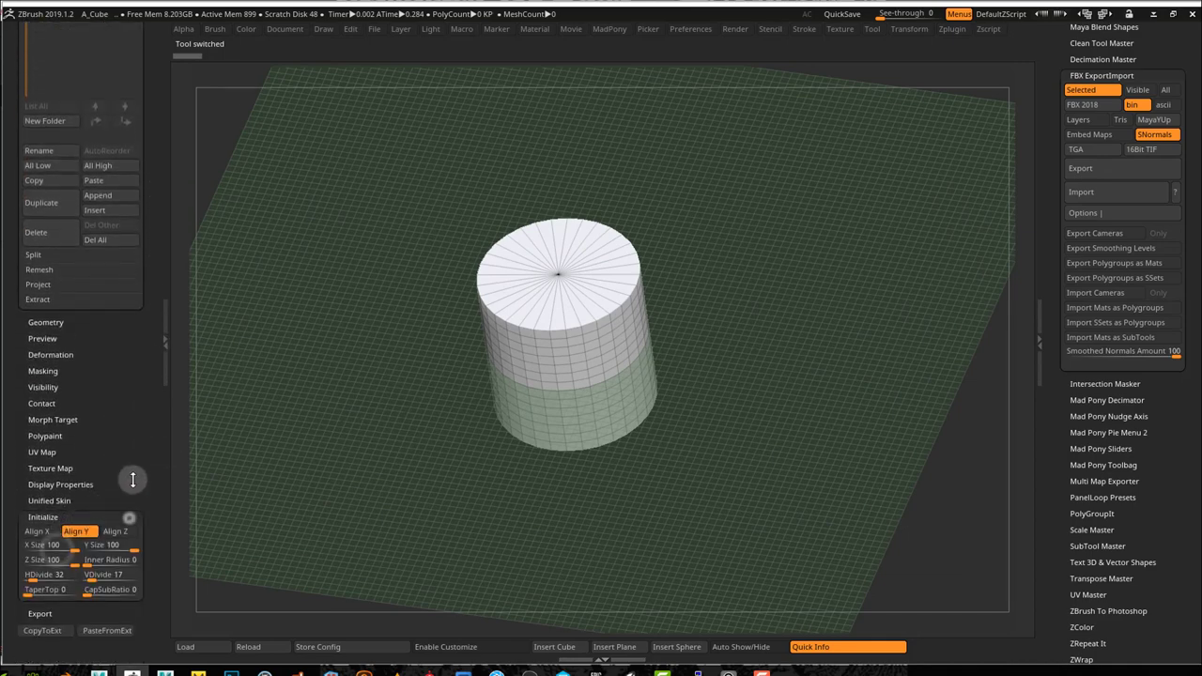
mouse_move(100, 530)
mouse_down()
mouse_move(125, 535)
mouse_move(85, 544)
mouse_up()
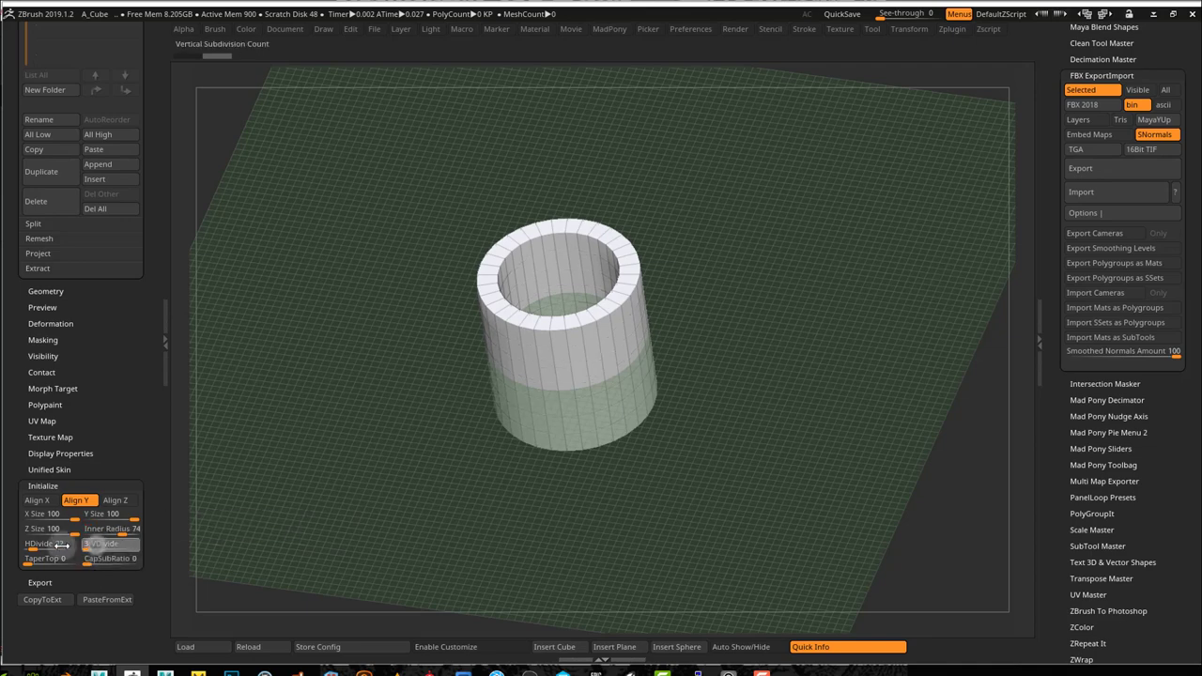
drag(470, 531, 427, 475)
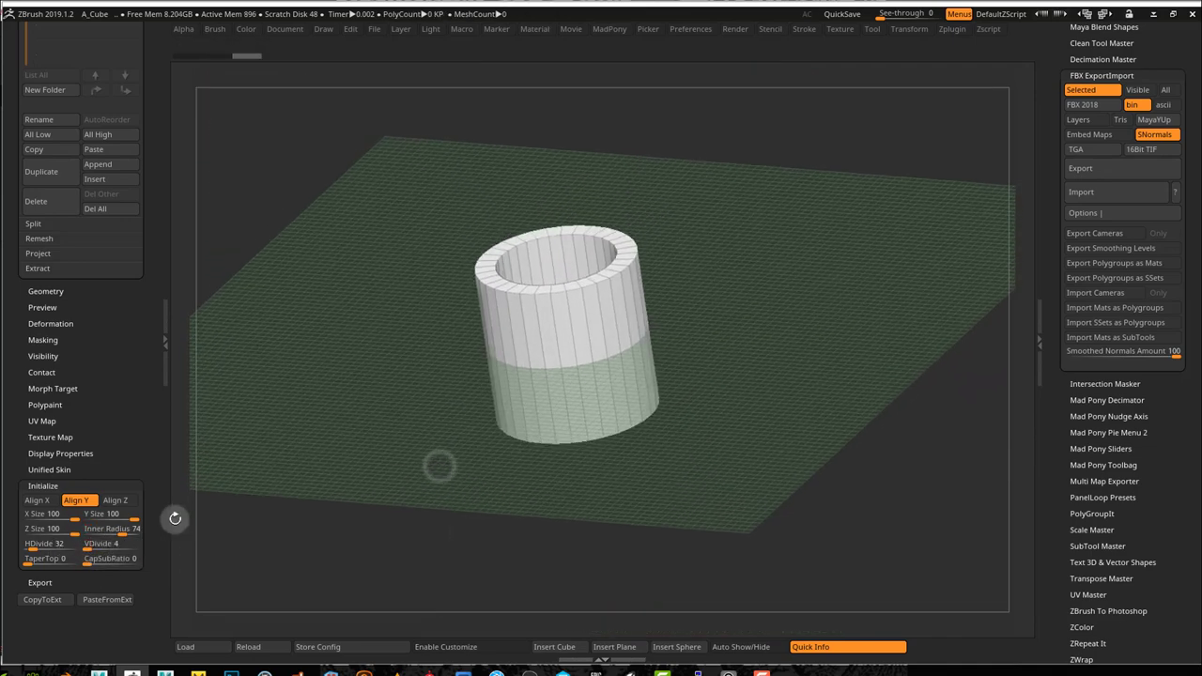
drag(73, 530, 45, 531)
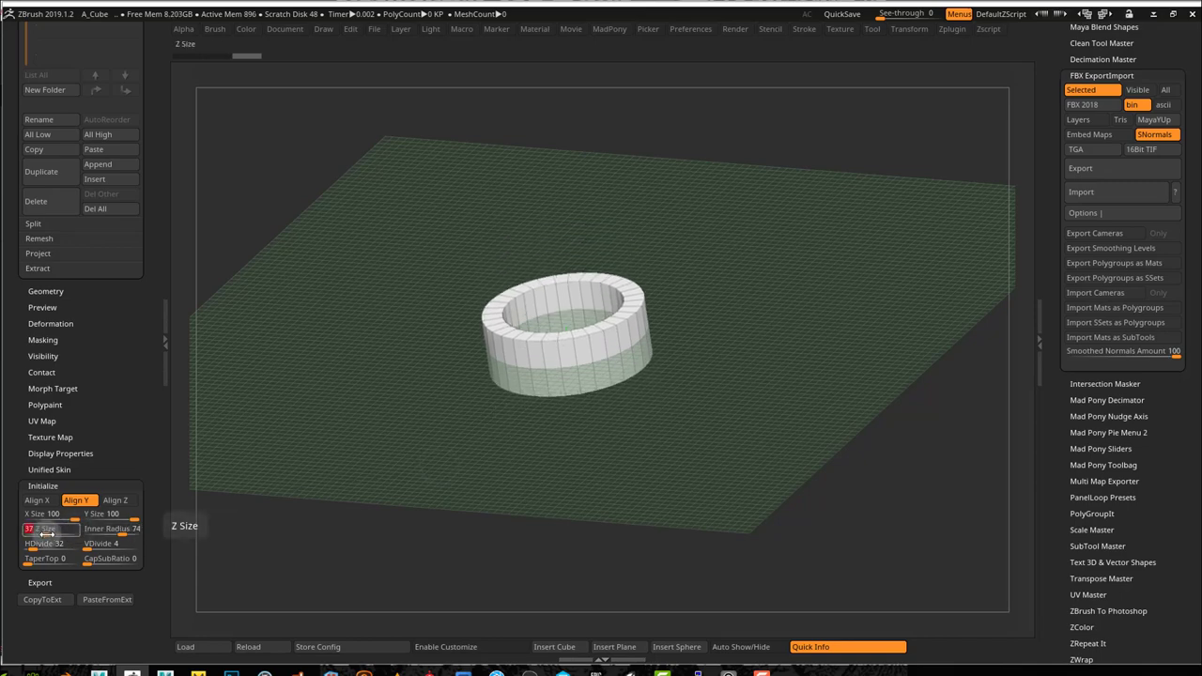
Step: Set the cylinder ring's HDivide to 6 to turn it into a hexagonal ring
drag(429, 448, 434, 485)
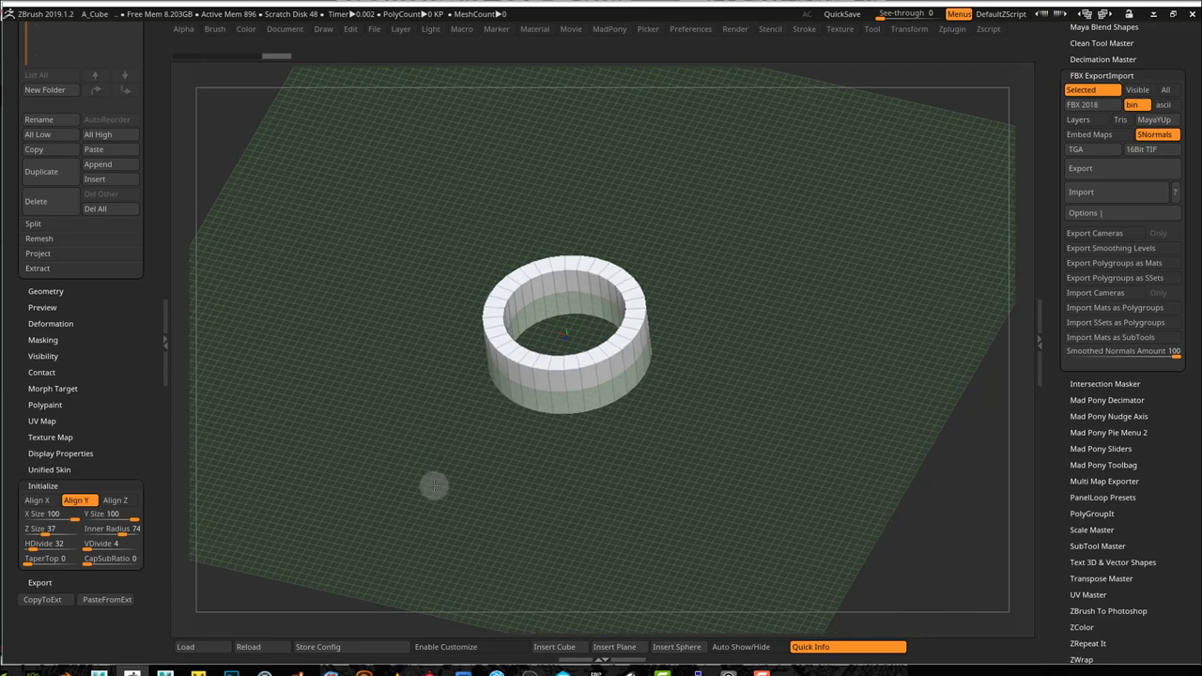
ctrl+right_drag(418, 373, 469, 426)
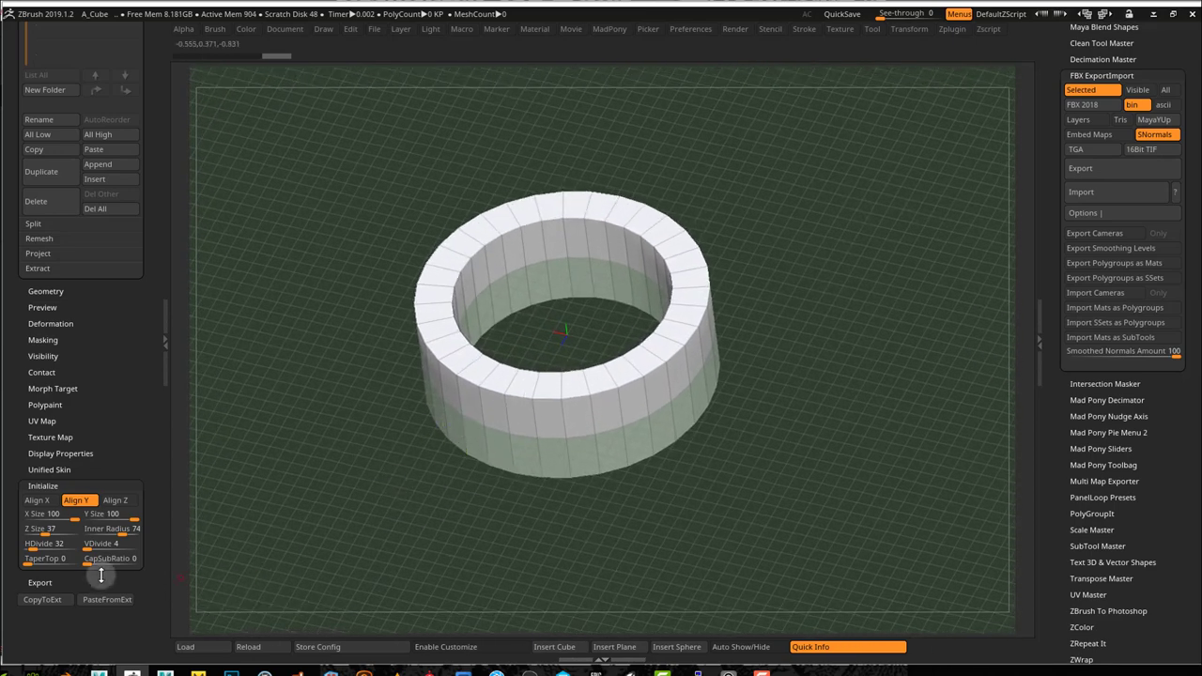
drag(43, 544, 3, 545)
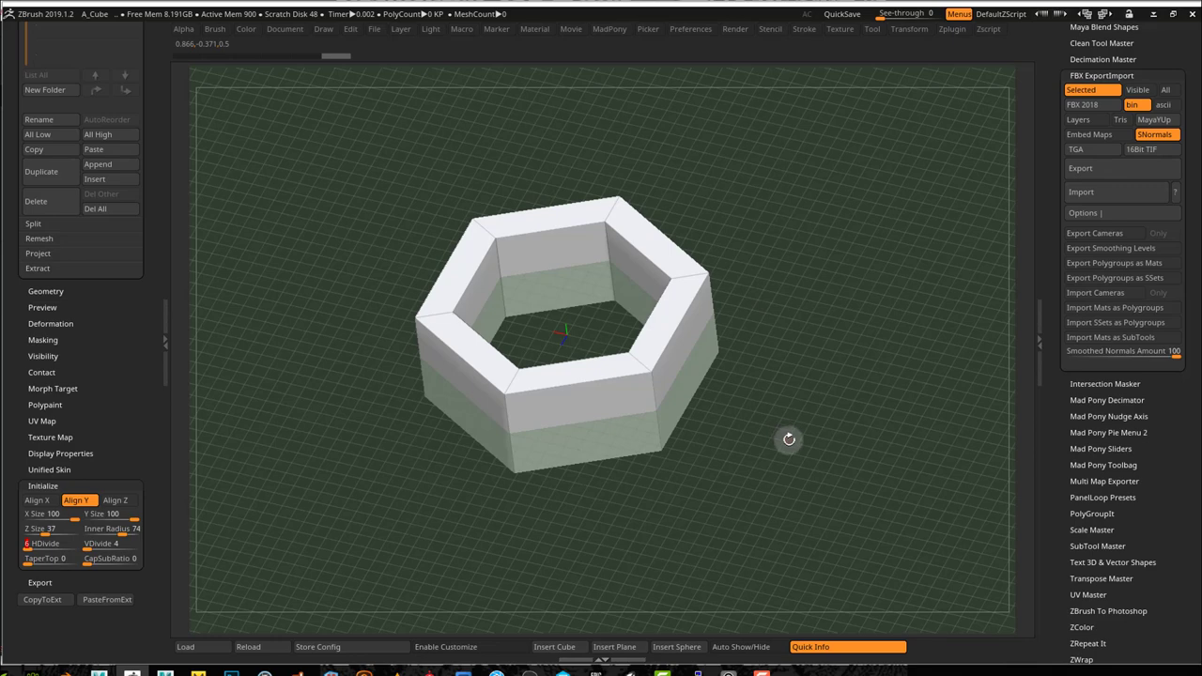
mouse_move(789, 438)
mouse_down()
mouse_move(794, 460)
mouse_move(786, 438)
mouse_up()
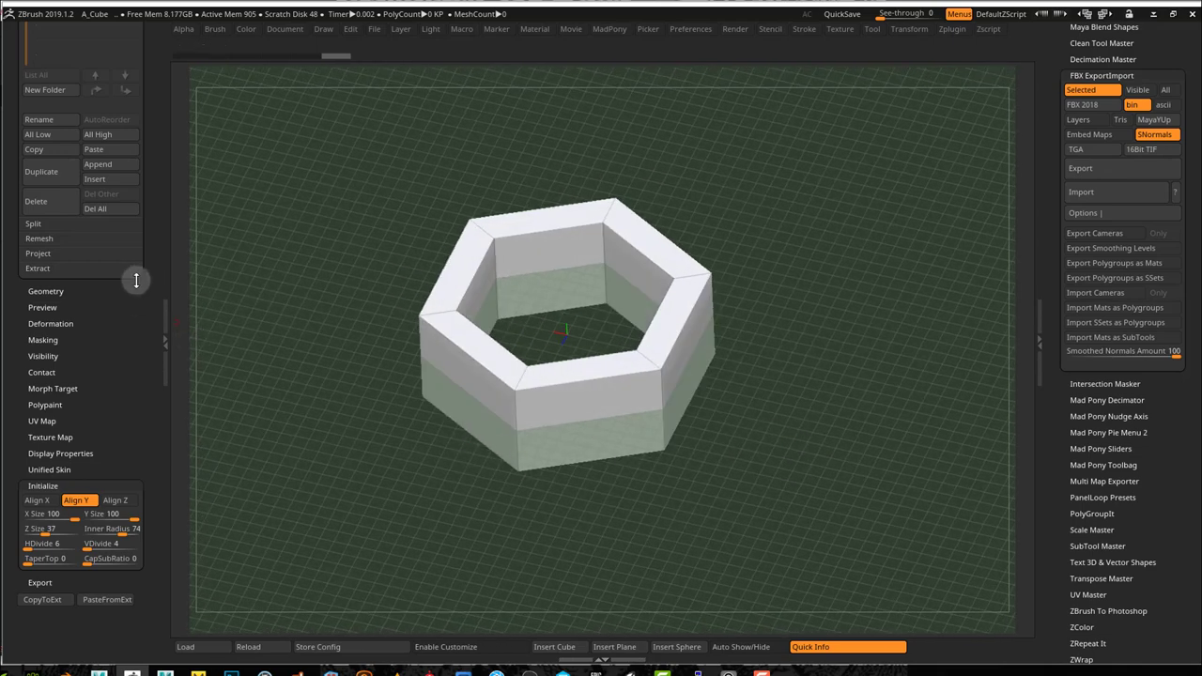
Step: Convert the hexagonal ring to a PolyMesh3D and export it with CopyToExt
drag(151, 275, 159, 403)
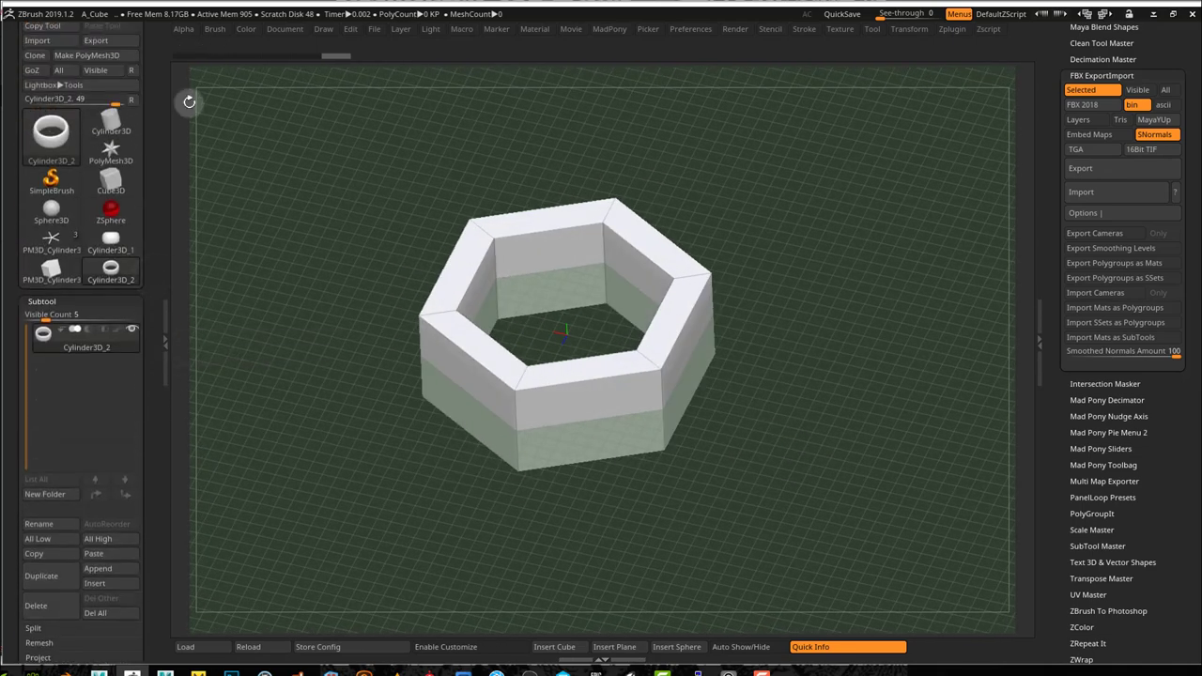
click(132, 55)
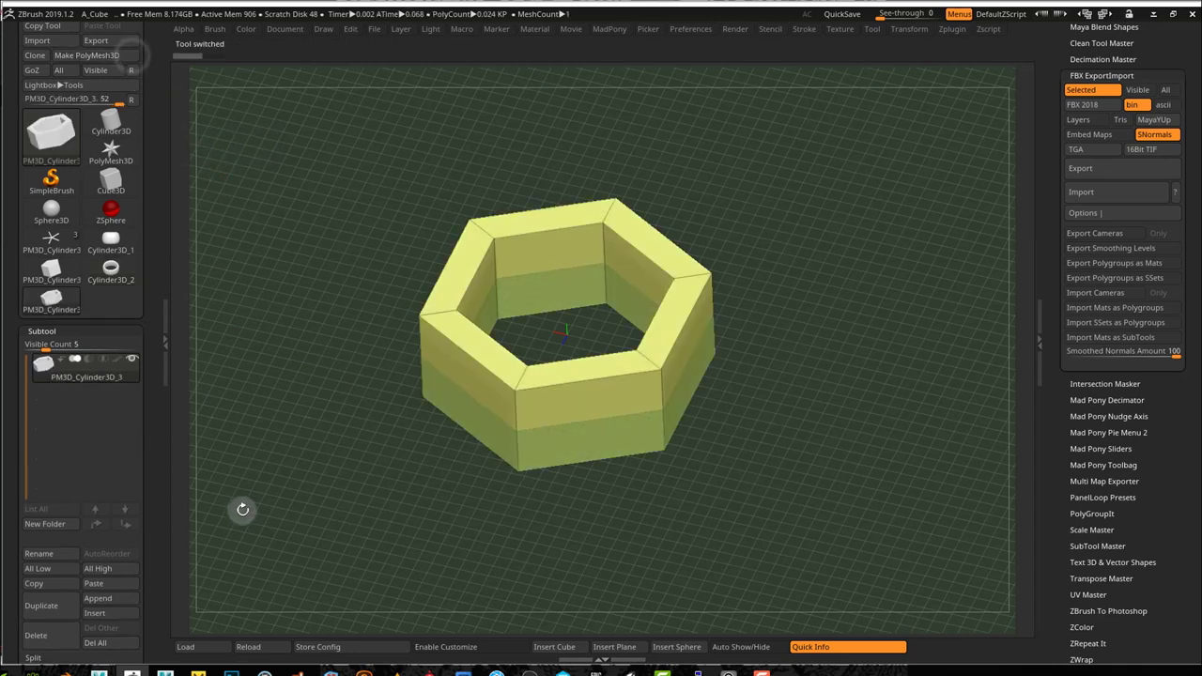
drag(151, 509, 153, 341)
click(42, 560)
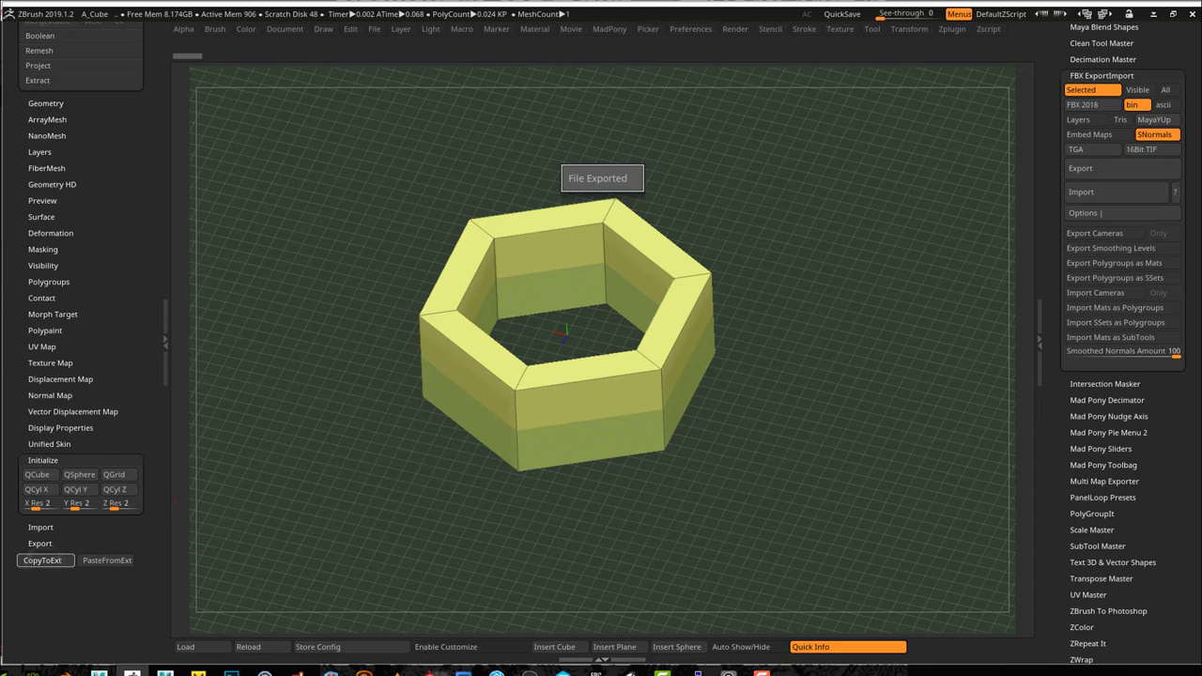
Step: Switch to Substance Painter and load the exported ring in a new project, discarding the changes to the open one
click(430, 672)
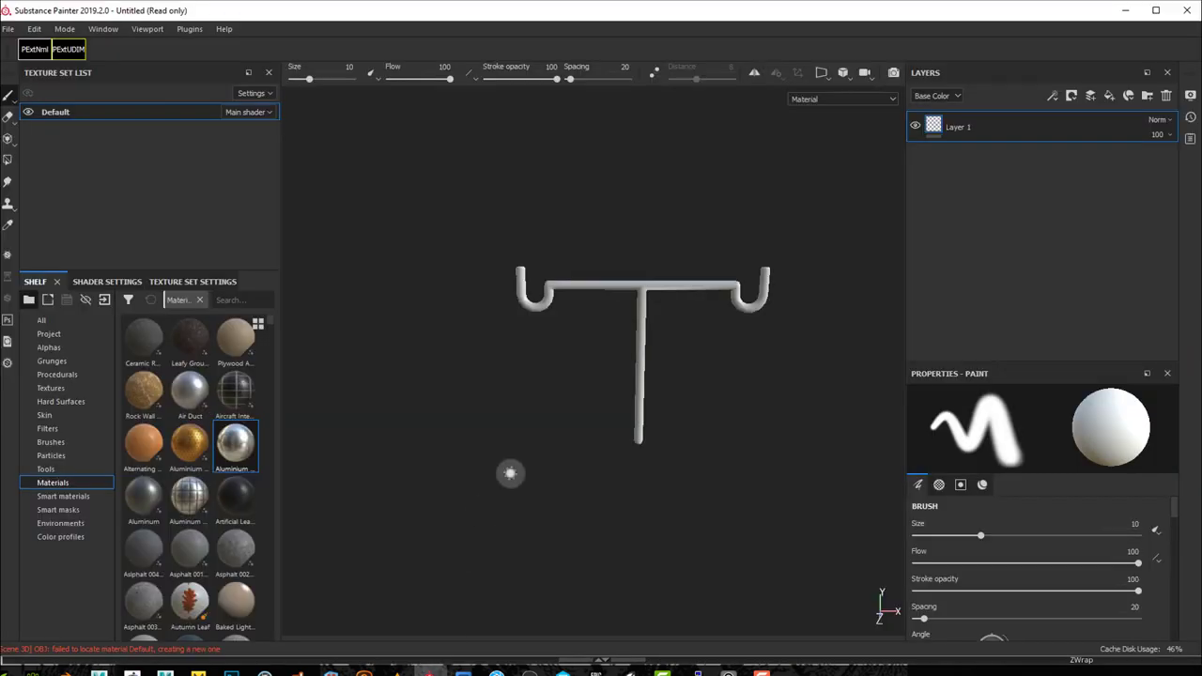
key(ctrl+n)
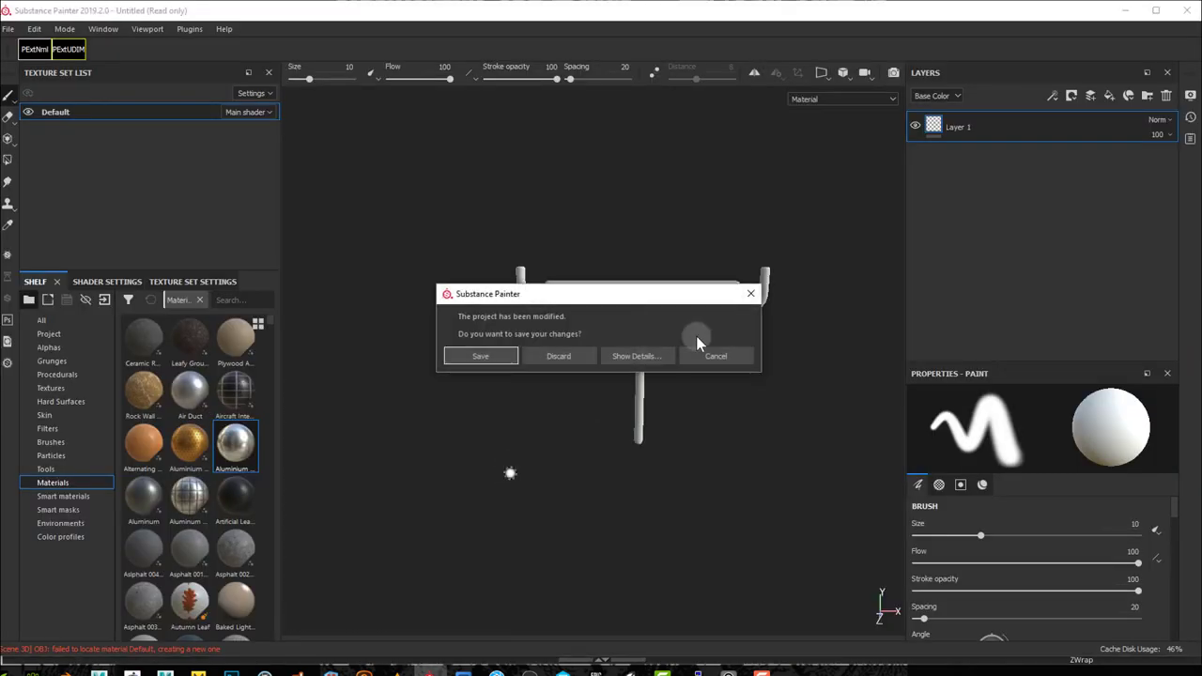
click(560, 354)
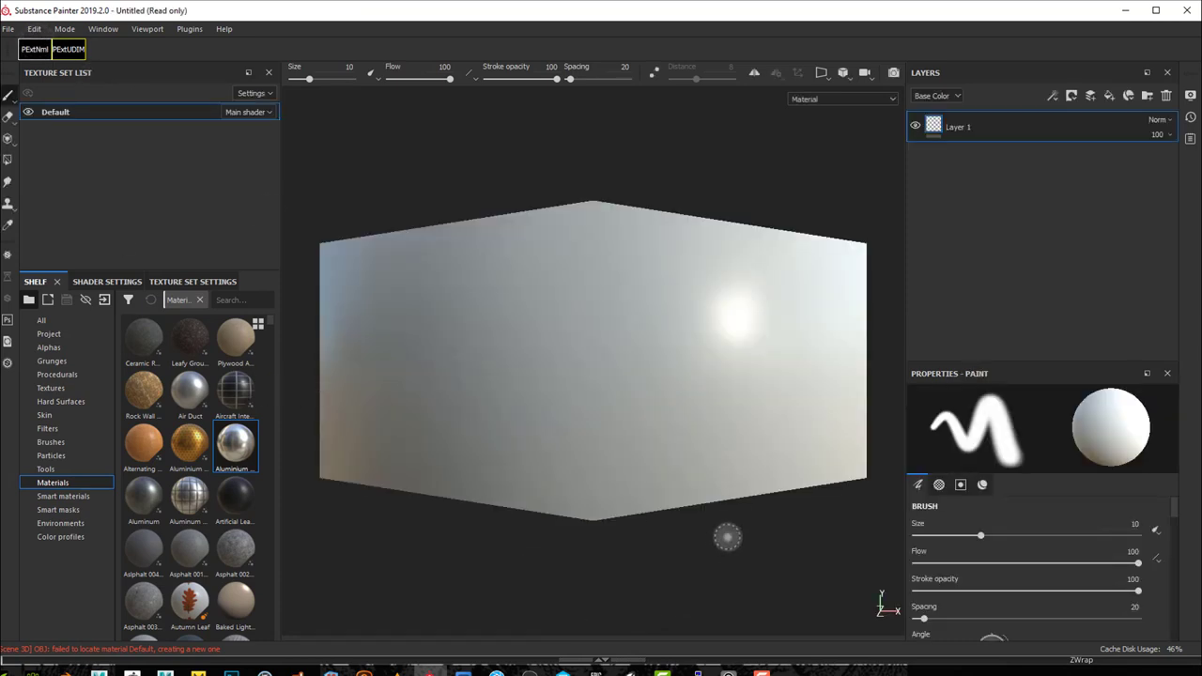
Step: Examine the shading across the unbeveled hexagonal ring's hard edges and flat faces from several angles
mouse_move(644, 539)
alt+mouse_down()
mouse_move(649, 550)
mouse_move(593, 564)
mouse_move(510, 558)
mouse_move(564, 558)
mouse_move(575, 533)
alt+mouse_up()
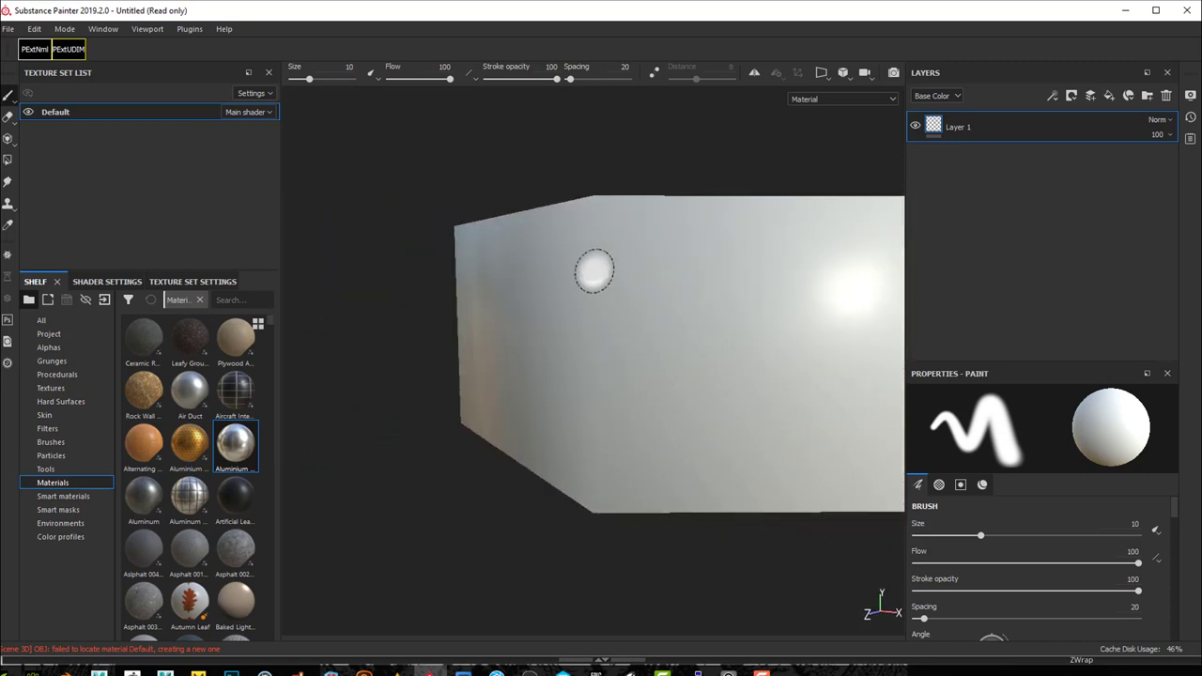
mouse_move(782, 571)
alt+mouse_down()
mouse_move(711, 579)
mouse_move(780, 569)
mouse_move(824, 609)
mouse_move(884, 588)
mouse_move(776, 574)
alt+mouse_up()
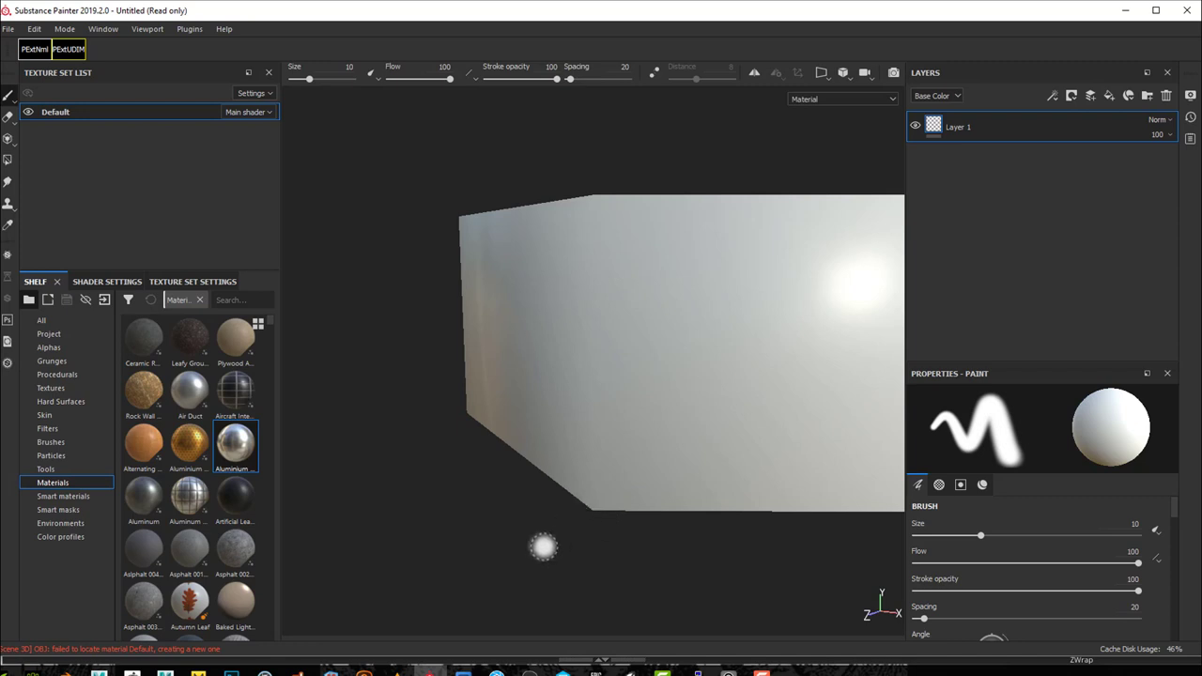
alt+drag(537, 554, 548, 555)
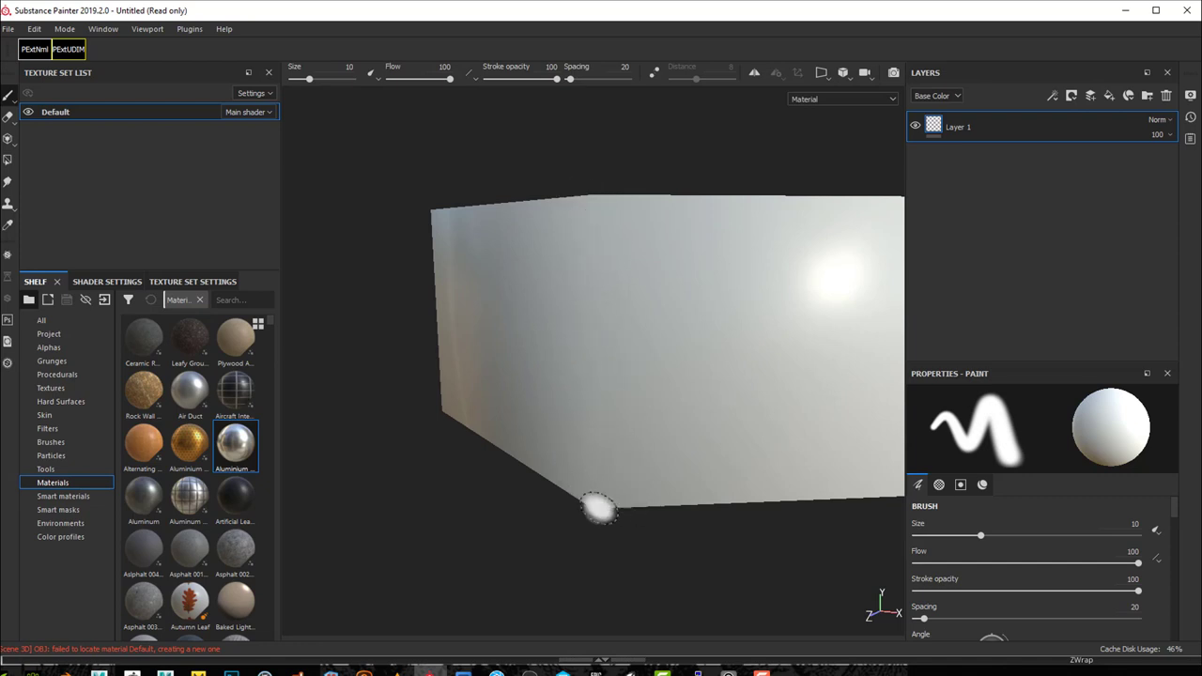
alt+drag(602, 583, 621, 611)
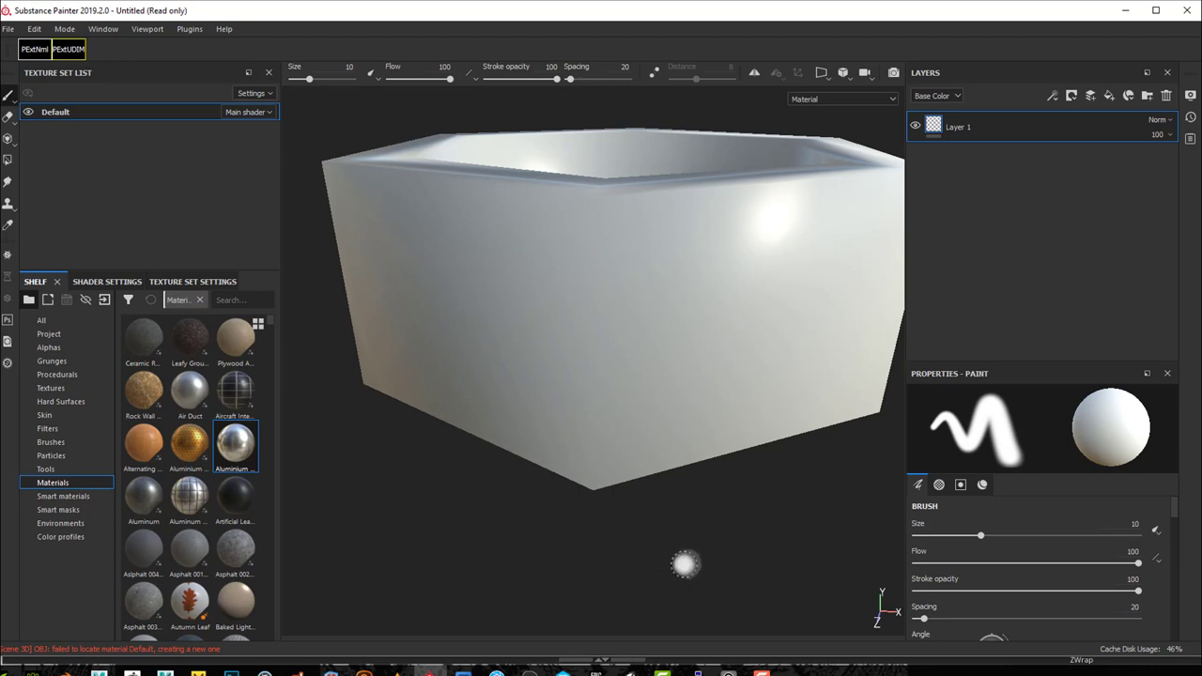
mouse_move(705, 555)
alt+mouse_down()
mouse_move(698, 569)
mouse_move(741, 536)
alt+mouse_up()
mouse_move(743, 536)
ctrl+right_down()
mouse_move(684, 517)
mouse_move(746, 537)
ctrl+right_up()
mouse_move(547, 523)
ctrl+right_down()
mouse_move(632, 548)
mouse_move(742, 555)
mouse_move(727, 582)
mouse_move(755, 585)
mouse_move(741, 588)
ctrl+right_up()
alt+drag(760, 588, 685, 571)
mouse_move(611, 577)
shift+right_down()
mouse_move(643, 583)
mouse_move(566, 579)
mouse_move(623, 585)
mouse_move(557, 481)
shift+right_up()
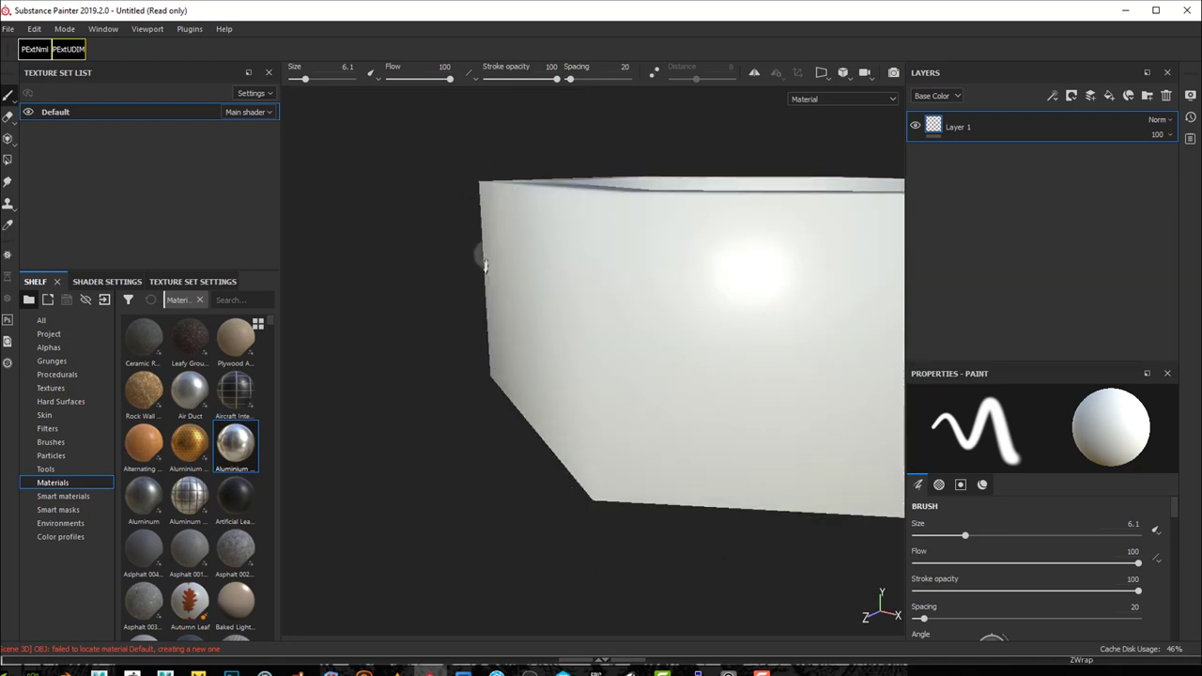
alt+drag(432, 389, 633, 475)
mouse_move(749, 462)
ctrl+right_down()
mouse_move(629, 427)
mouse_move(650, 430)
ctrl+right_up()
scroll(691, 437, down, 5)
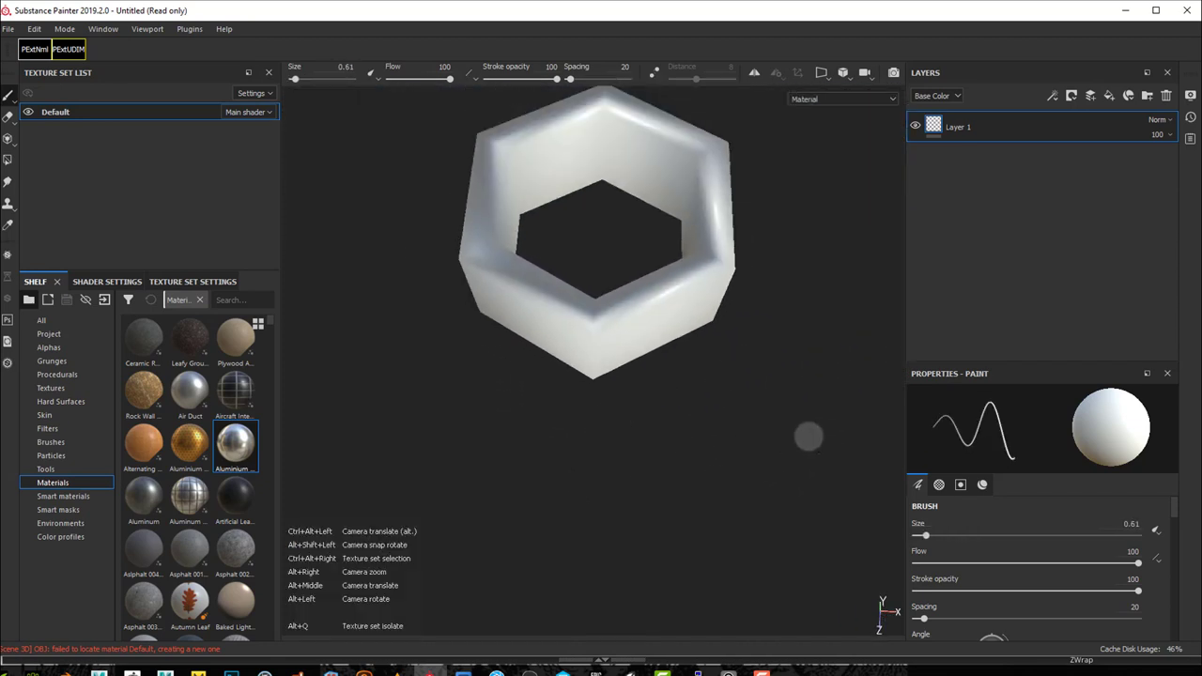
mouse_move(797, 276)
alt+mouse_down()
mouse_move(794, 316)
mouse_move(805, 263)
alt+mouse_up()
ctrl+right_drag(776, 281, 883, 291)
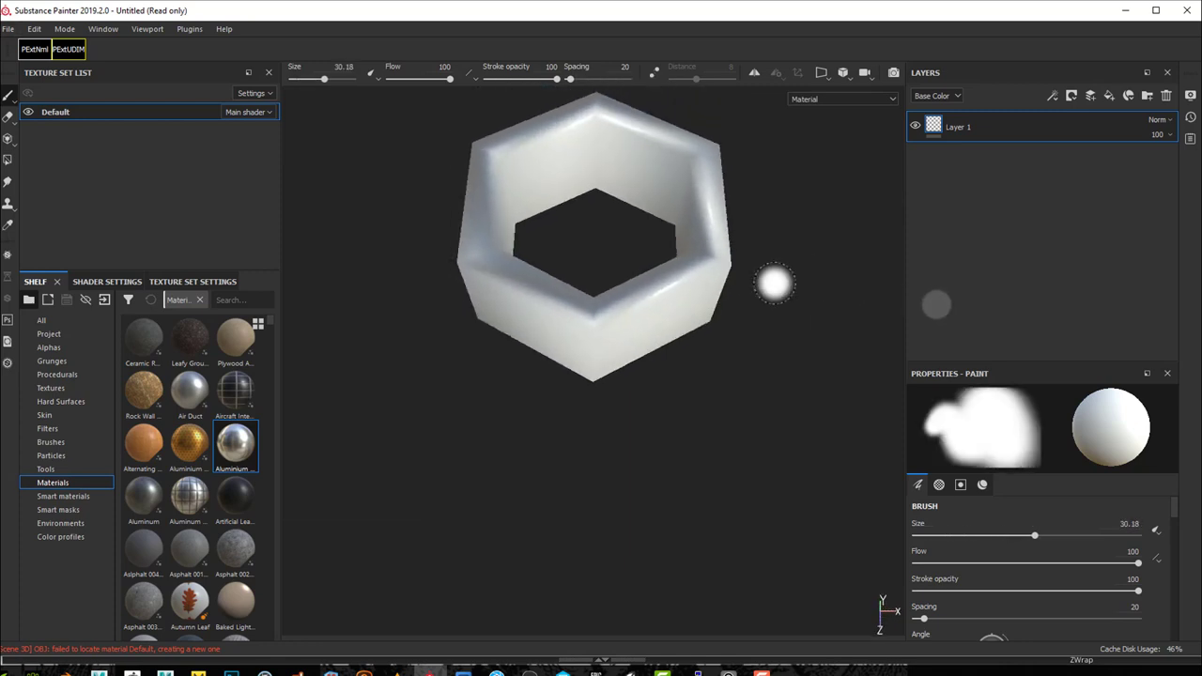
mouse_move(785, 338)
alt+mouse_down()
mouse_move(773, 475)
mouse_move(788, 493)
mouse_move(724, 485)
mouse_move(755, 513)
mouse_move(729, 516)
mouse_move(743, 475)
mouse_move(731, 497)
alt+mouse_up()
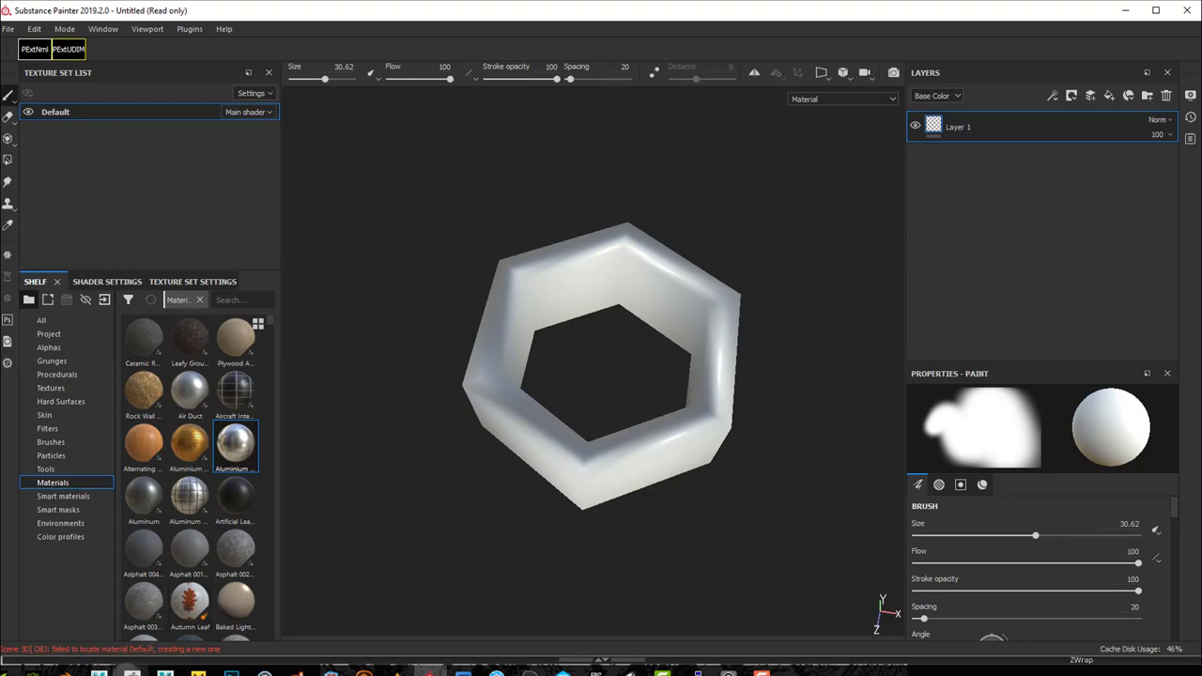
Step: Return to ZBrush and bevel the ring's outer top edge loop with the ZModeler Bevel EdgeLoop Complete action
click(131, 673)
drag(653, 501, 644, 494)
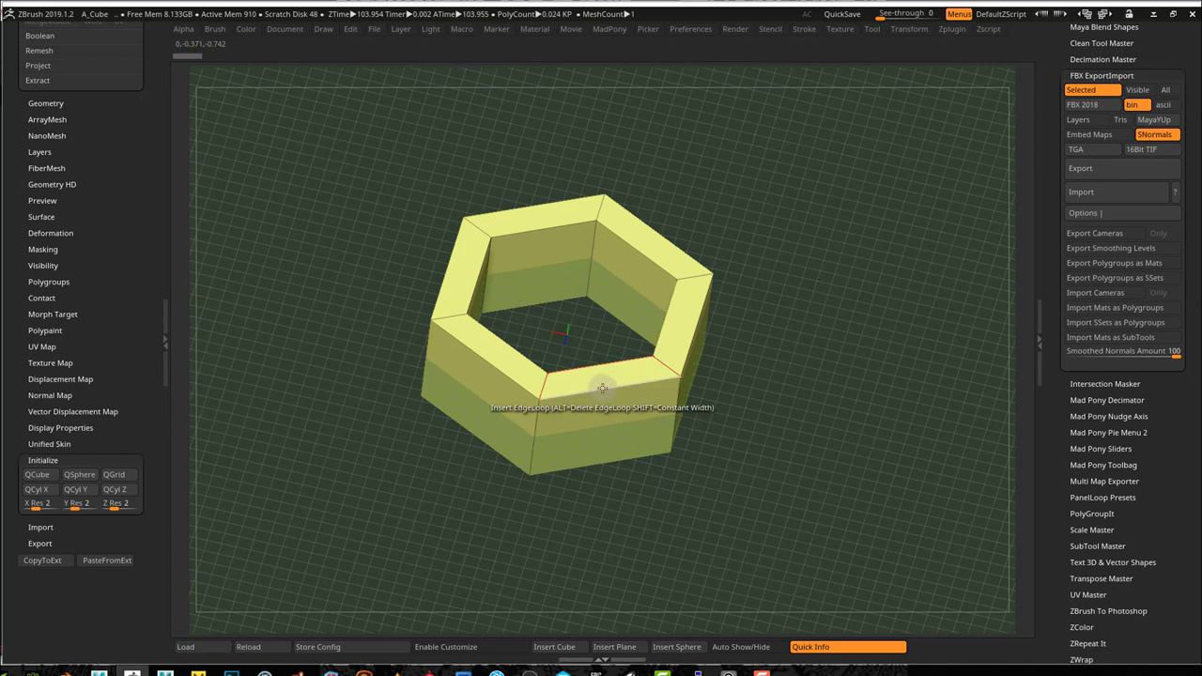
key(space)
click(543, 434)
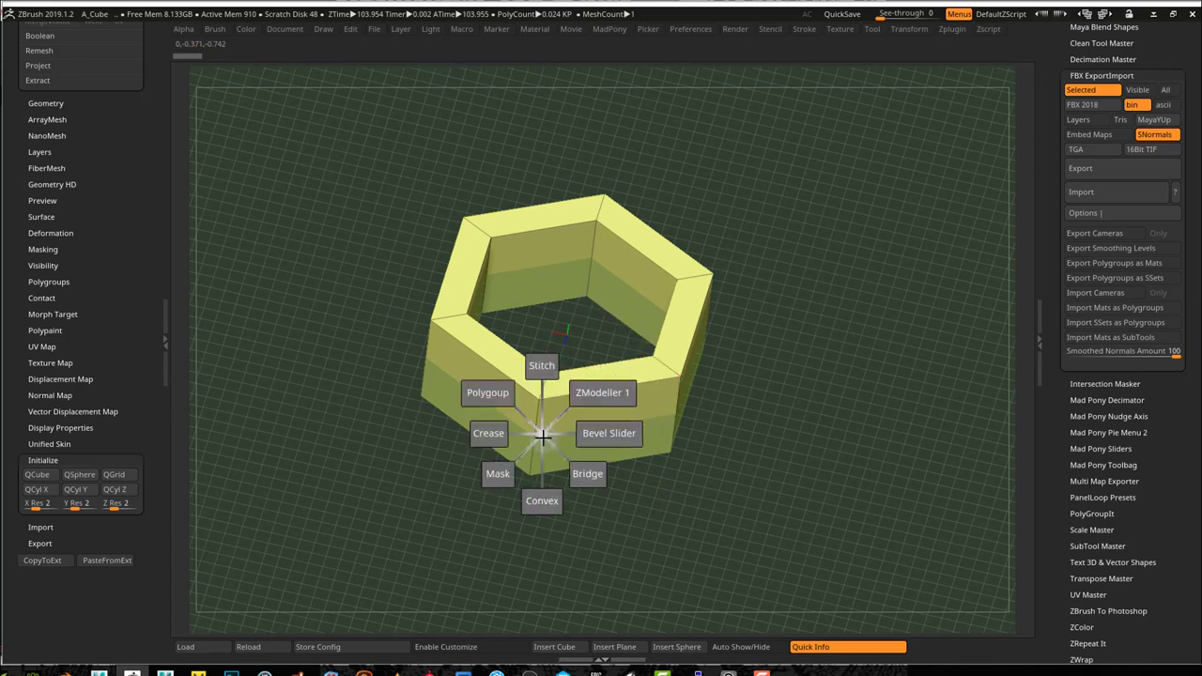
key(space)
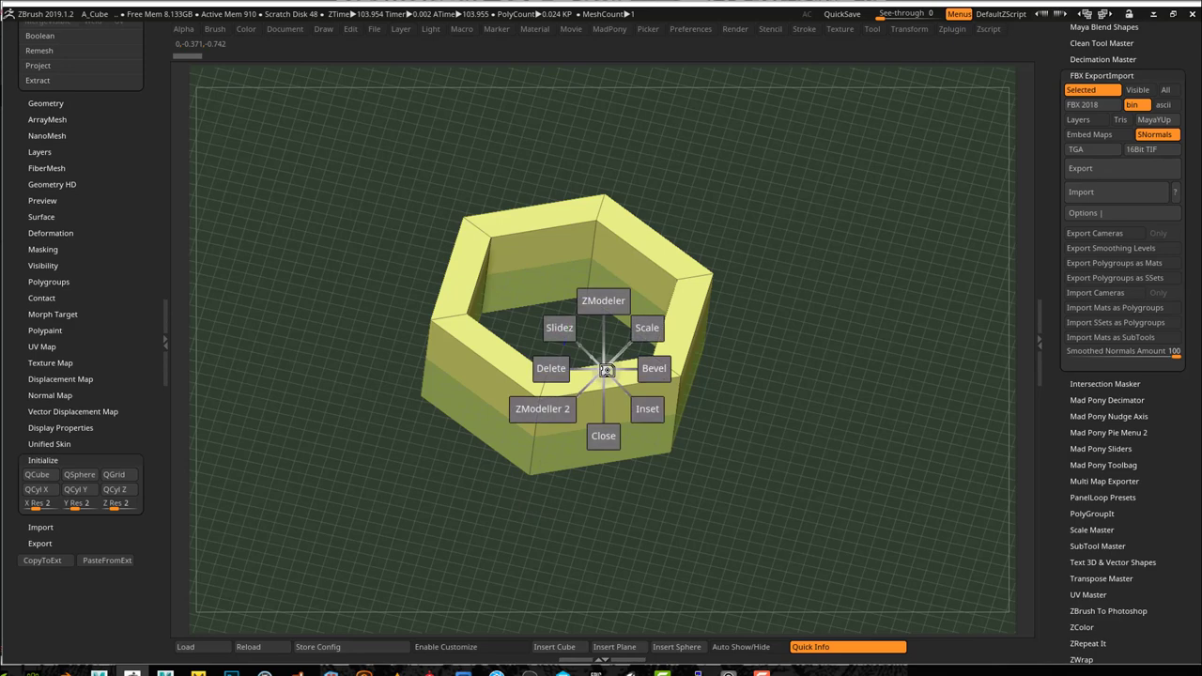
click(751, 374)
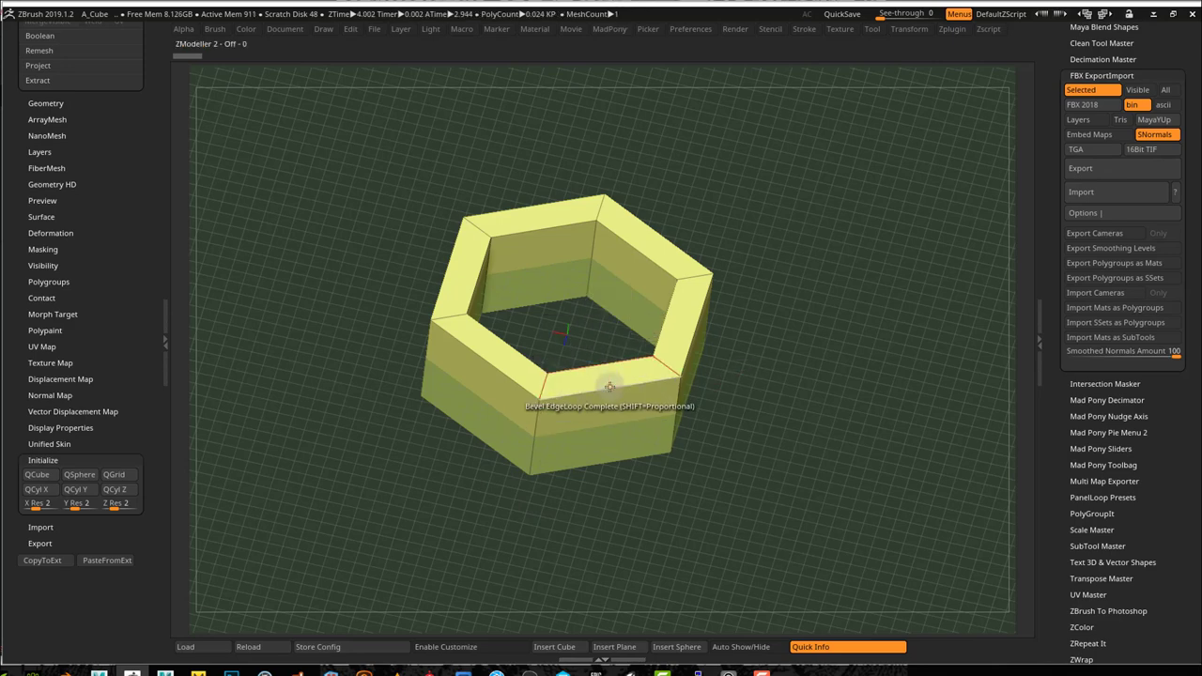
key(space)
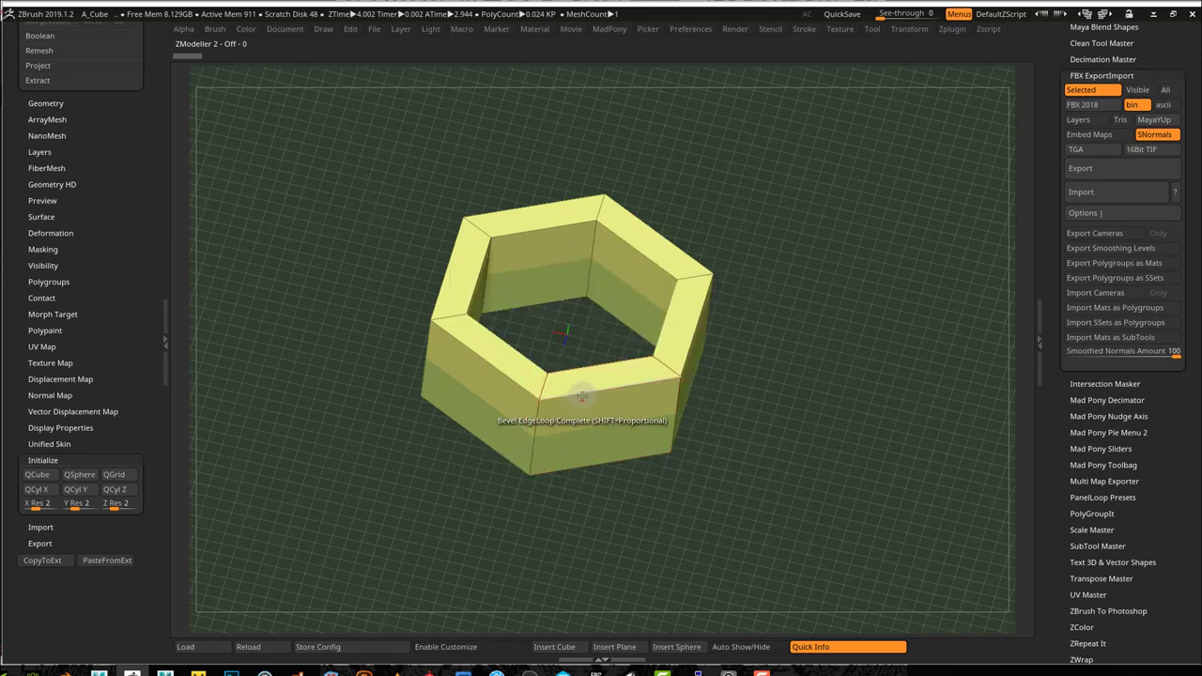
drag(582, 401, 577, 408)
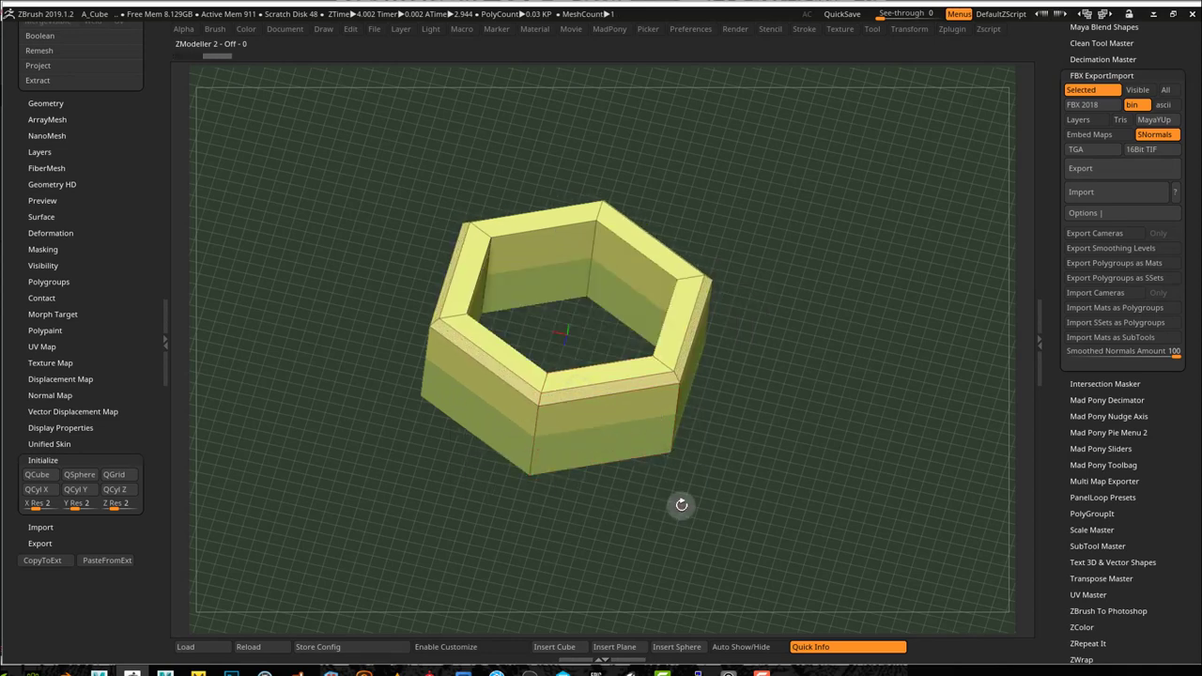
Step: Bevel the ring's inner top edge loop and export the mesh with CopyToExt
drag(714, 480, 719, 529)
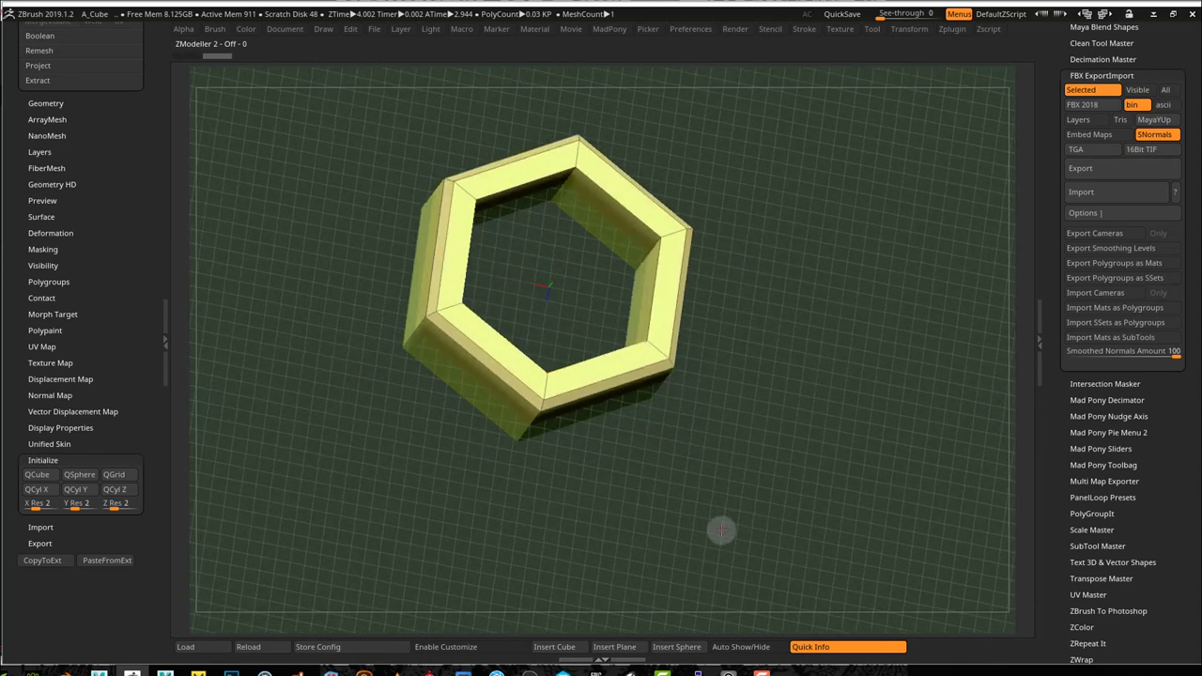
drag(611, 351, 597, 344)
drag(737, 421, 720, 424)
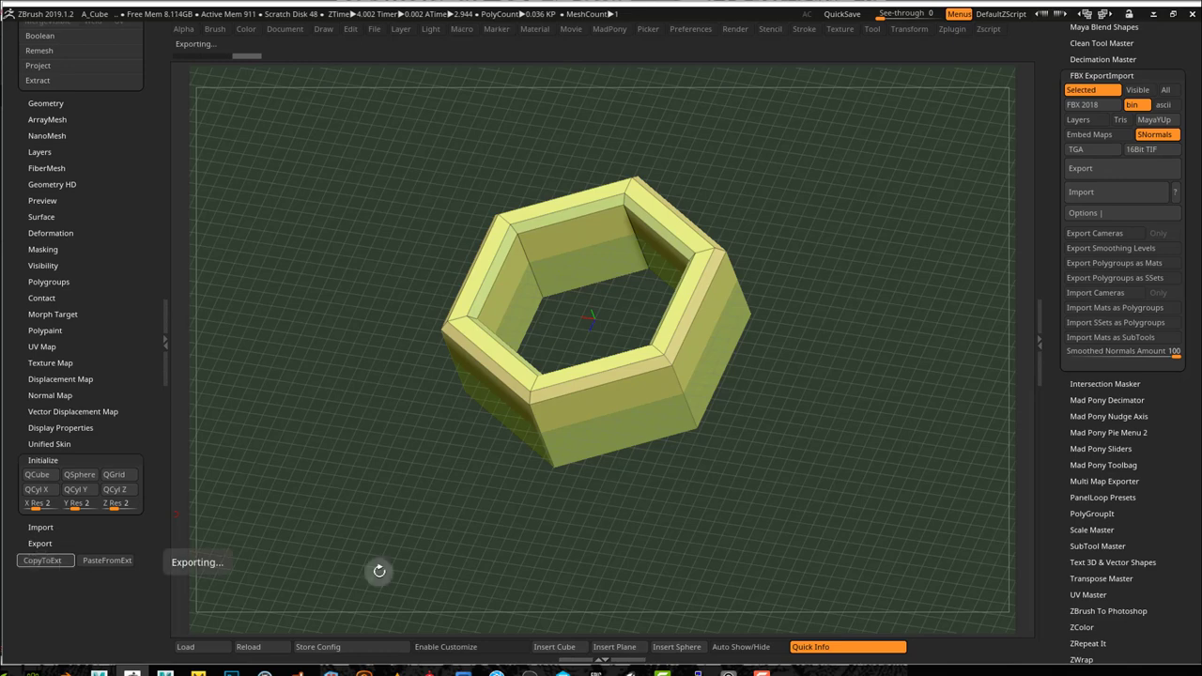
drag(474, 540, 477, 541)
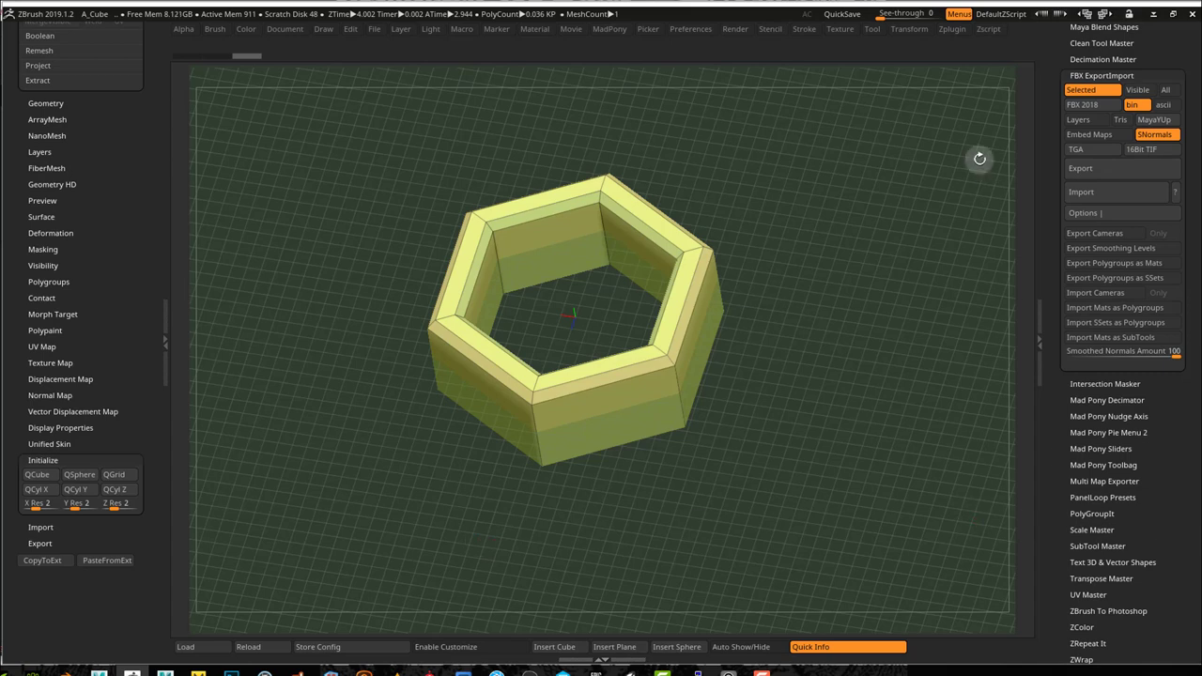
Step: Quick-save the project and unwrap the beveled ring's UVs with UV Master
click(842, 18)
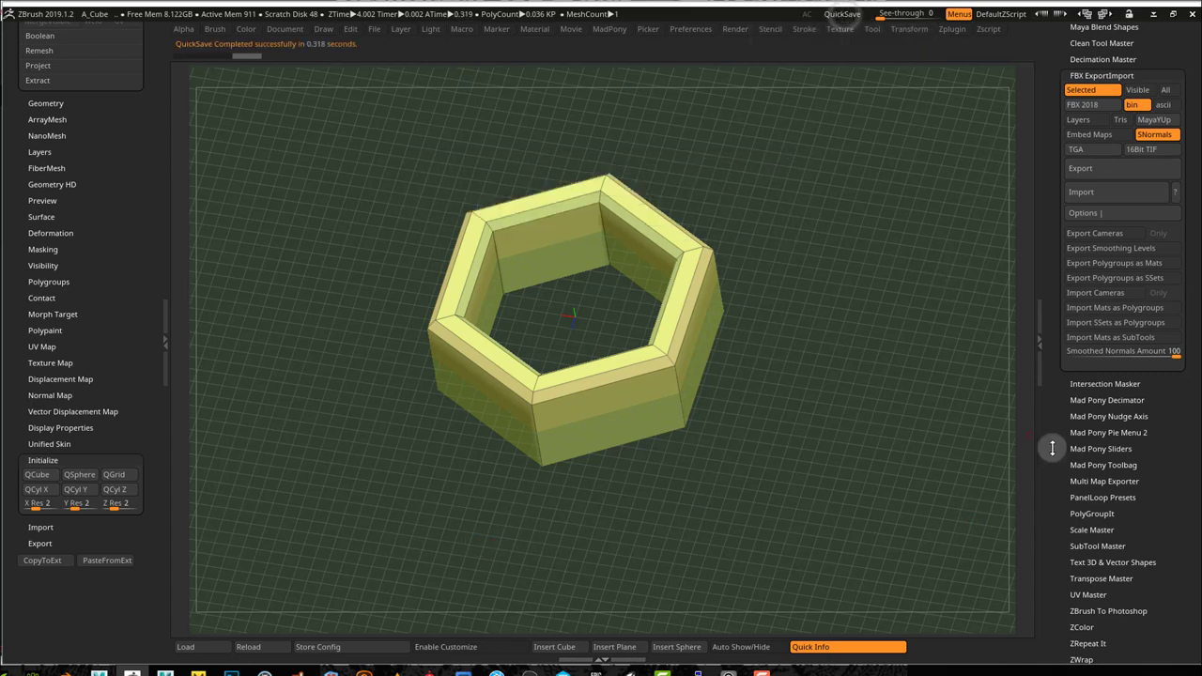
scroll(1176, 518, down, 3)
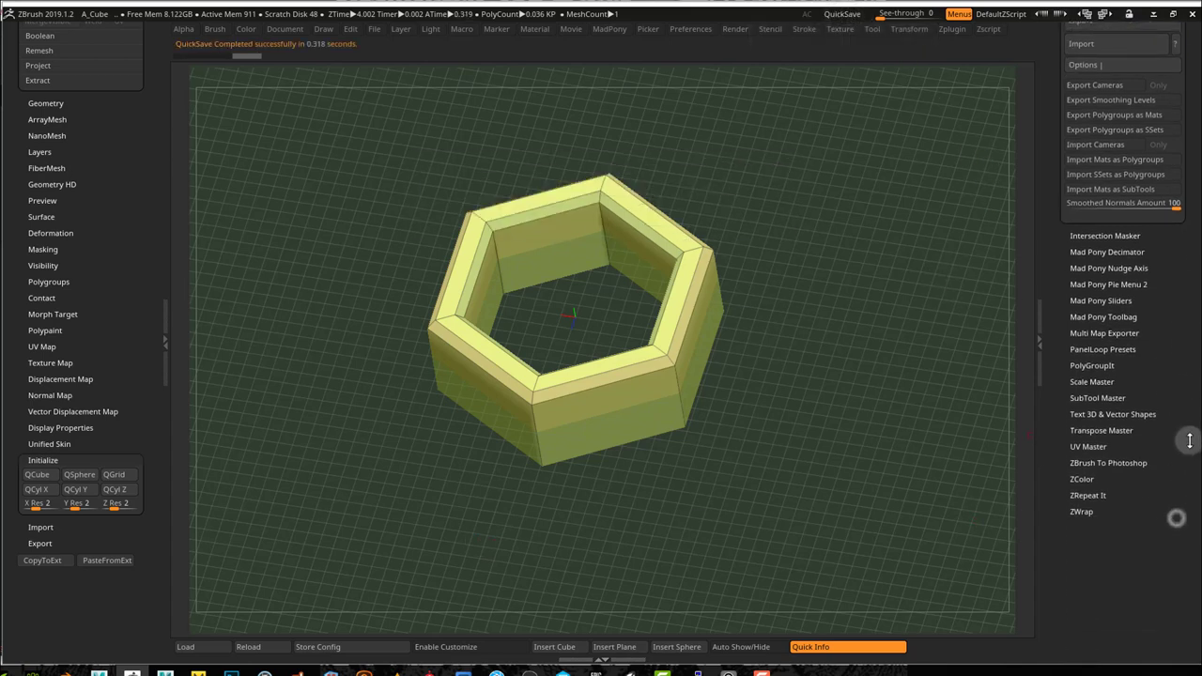
click(1101, 452)
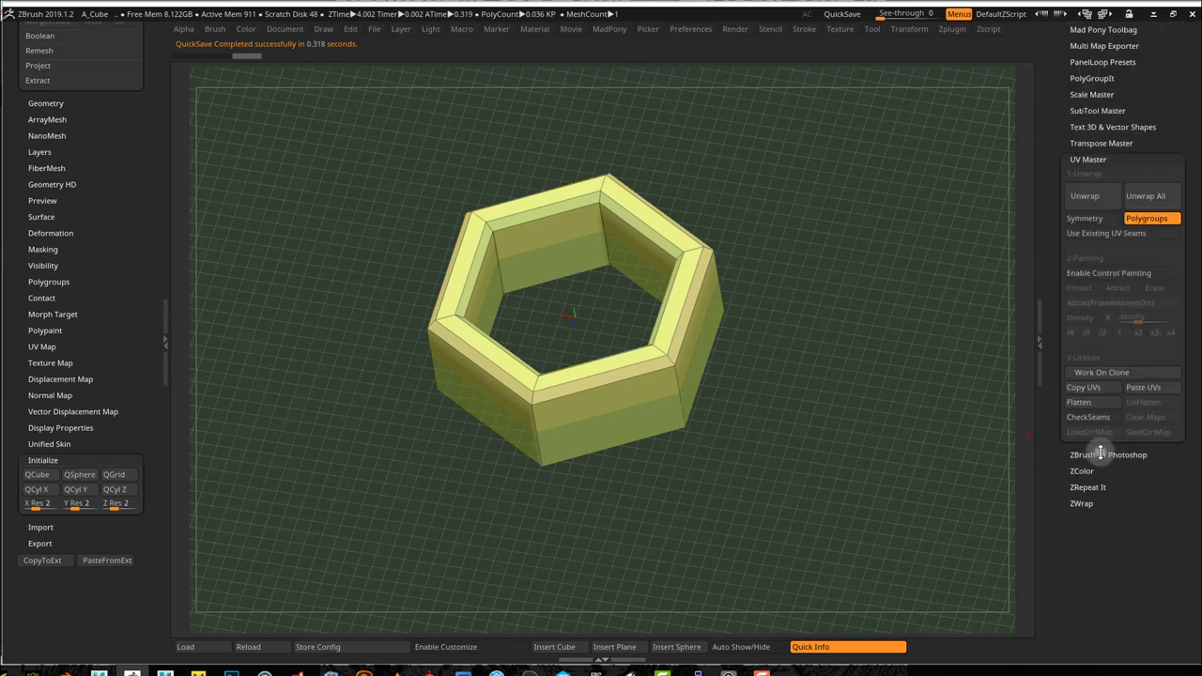
scroll(1154, 488, up, 1)
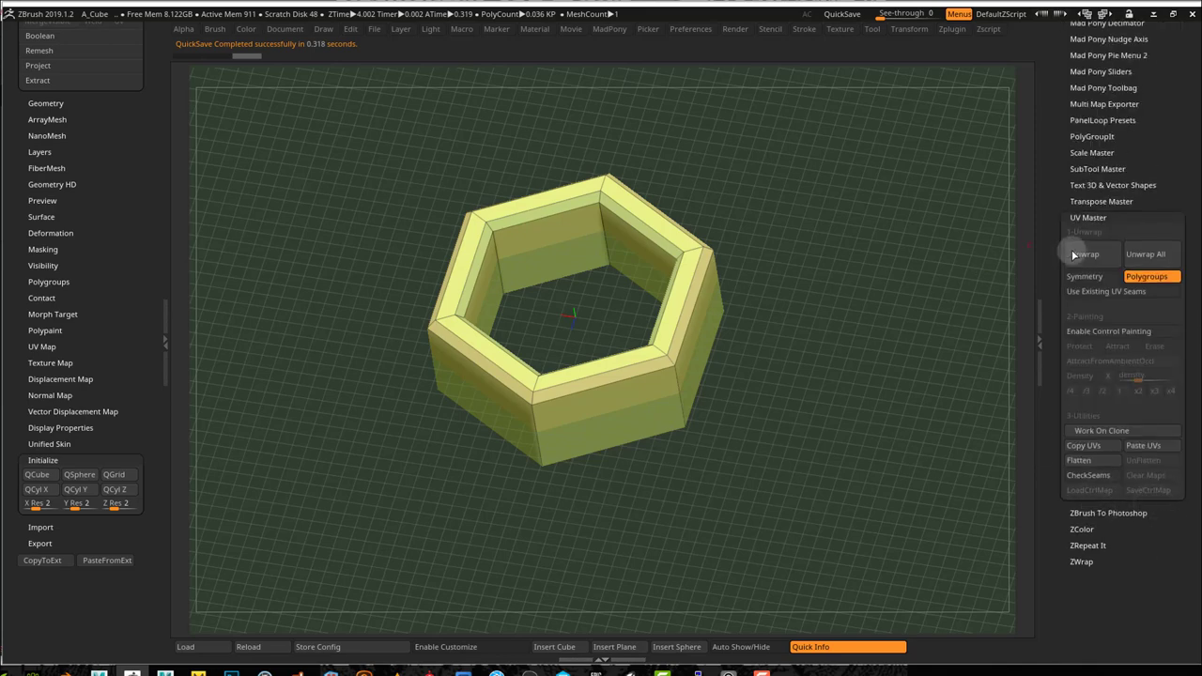
mouse_move(791, 353)
mouse_down()
mouse_move(835, 328)
mouse_move(795, 353)
mouse_up()
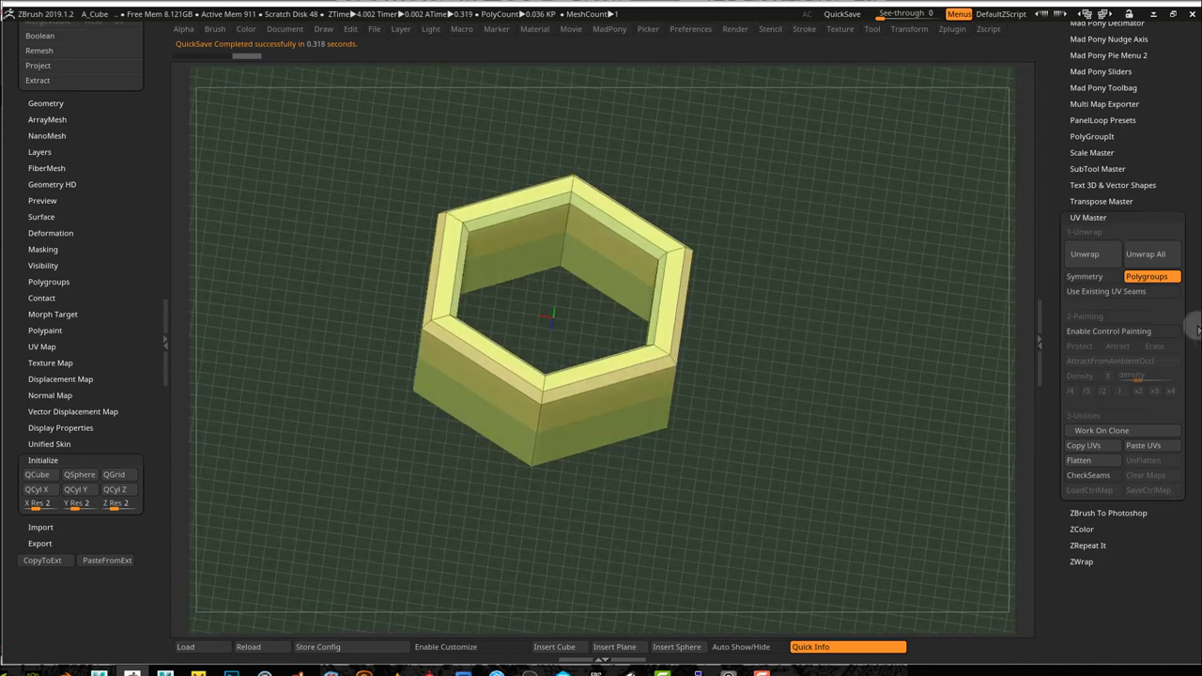
click(1085, 254)
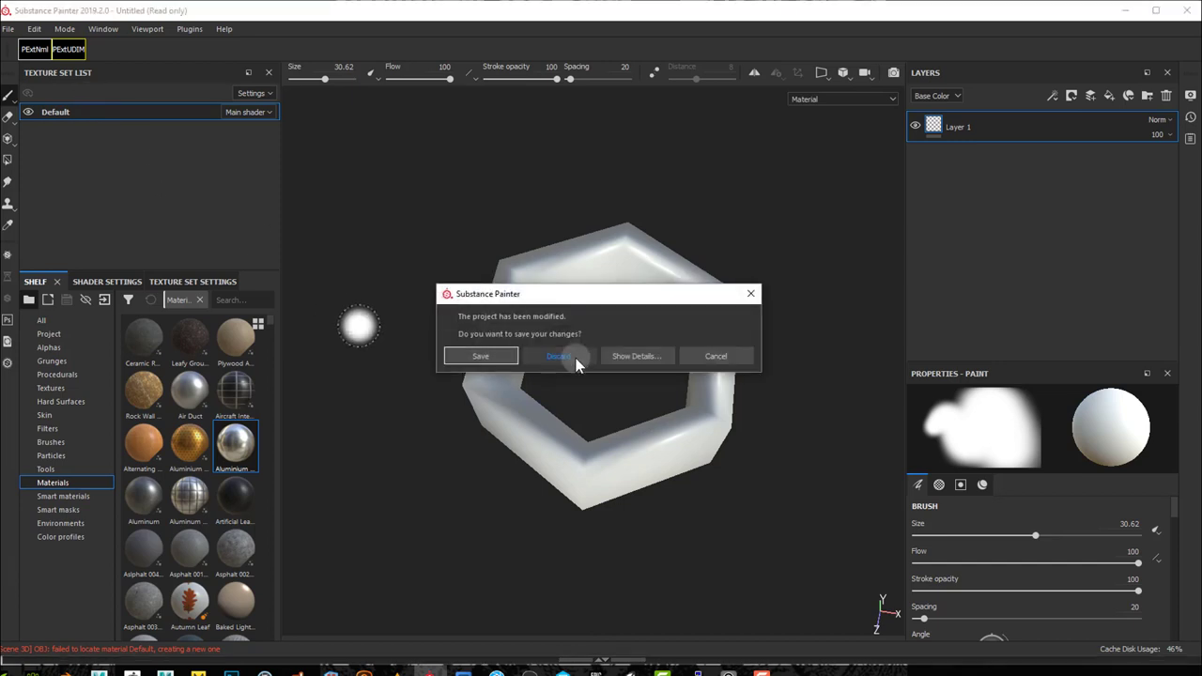
Step: Load the beveled ring in a new Substance Painter project, discarding the previous changes, and view its top bevel shading
click(576, 358)
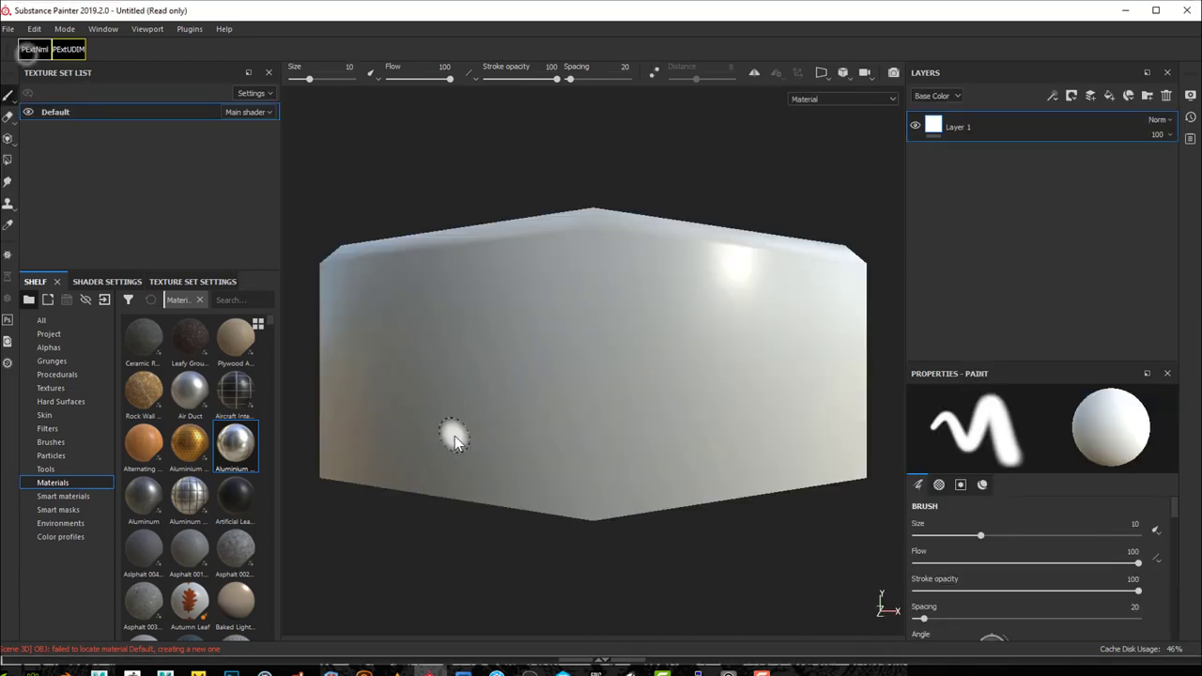
alt+drag(798, 507, 801, 605)
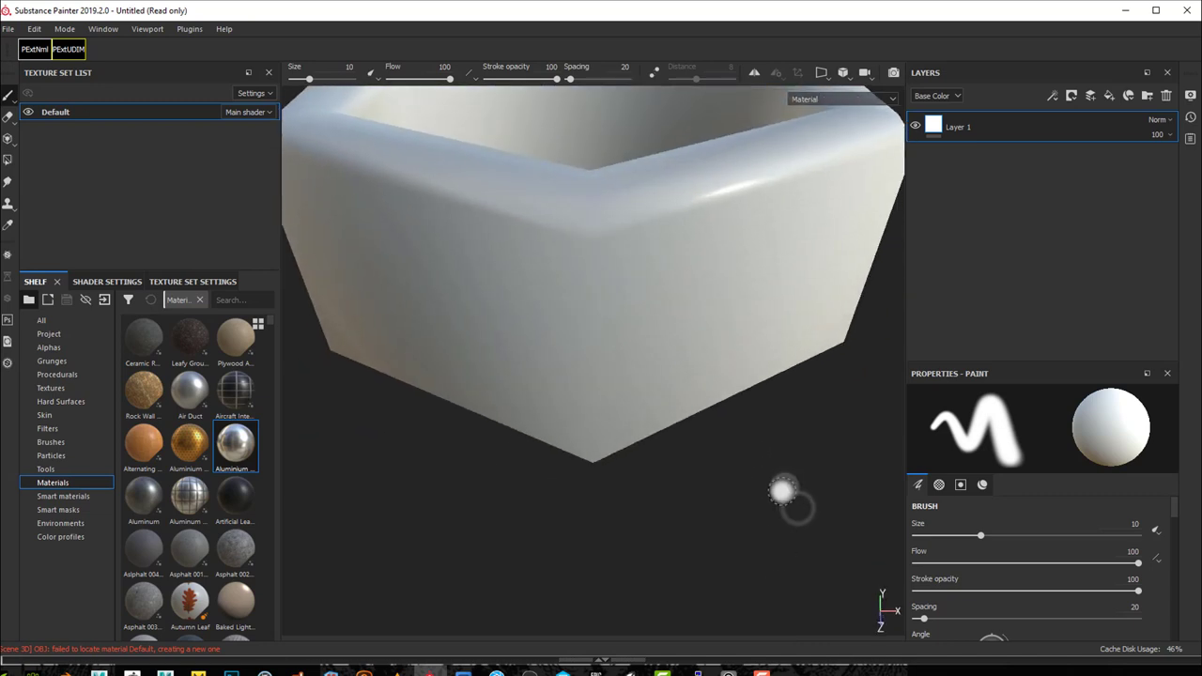
Step: Examine the beveled hexagonal ring's shading from above and across its unbeveled vertical corners
scroll(757, 397, down, 3)
alt+drag(757, 398, 731, 384)
alt+drag(729, 455, 734, 420)
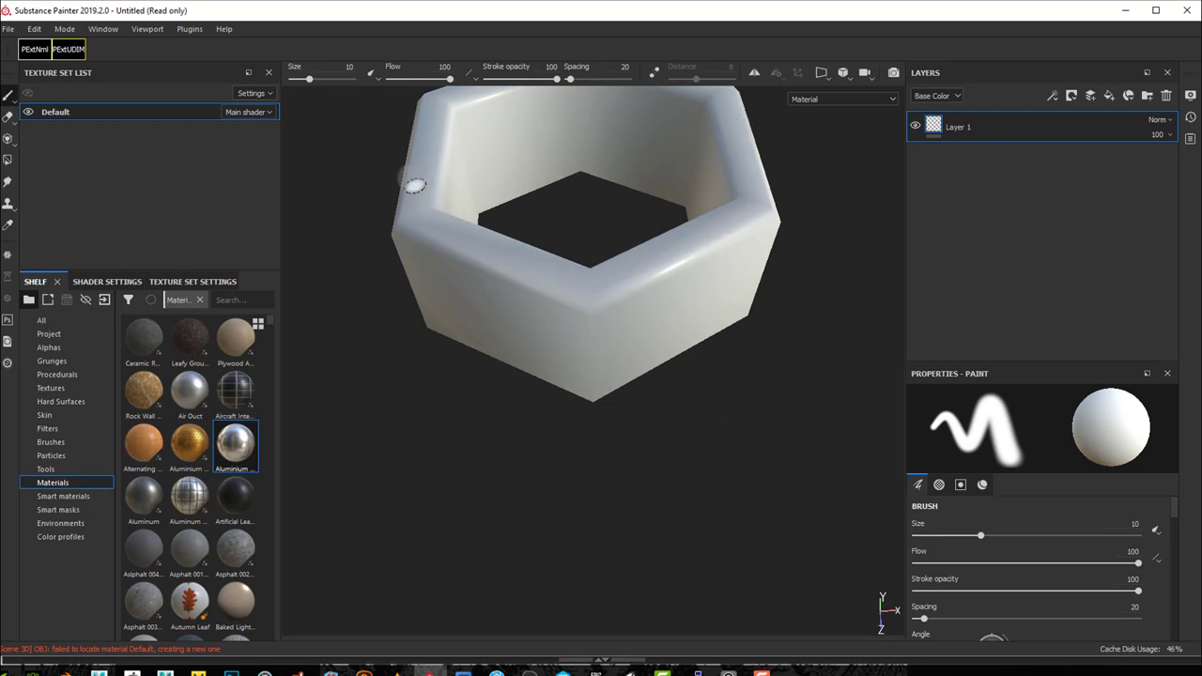
mouse_move(766, 473)
alt+mouse_down()
mouse_move(773, 378)
mouse_move(743, 72)
mouse_move(733, 75)
mouse_move(752, 328)
mouse_move(727, 430)
mouse_move(762, 476)
alt+mouse_up()
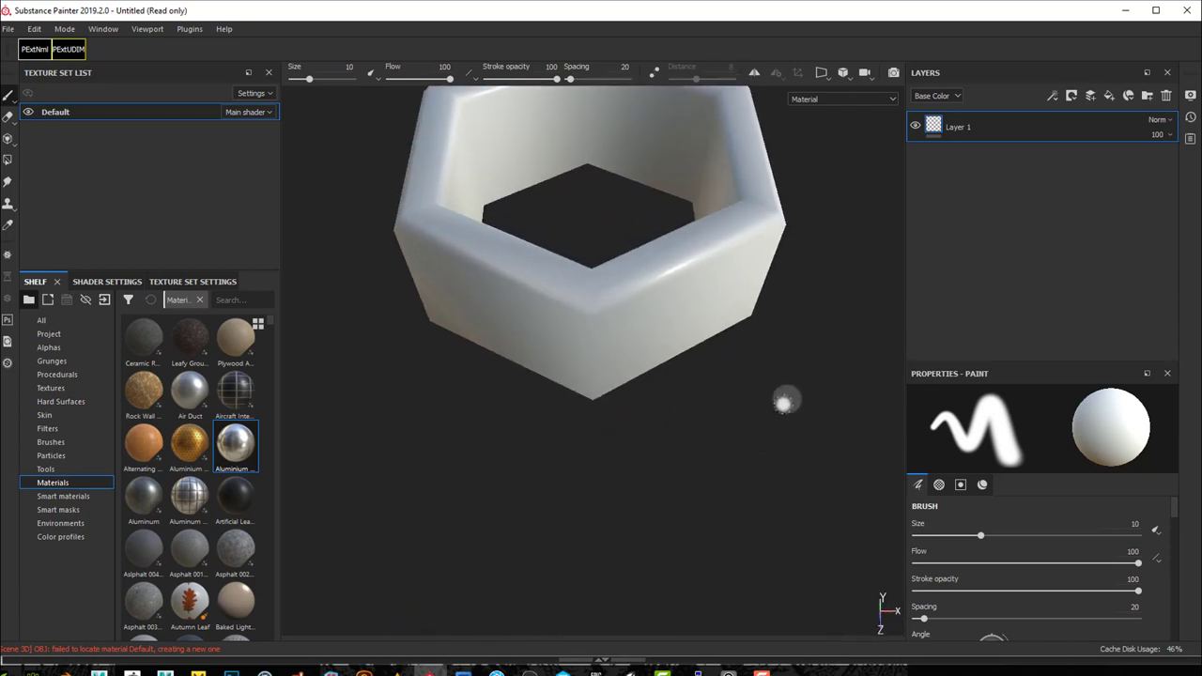
mouse_move(798, 381)
alt+mouse_down()
mouse_move(785, 496)
mouse_move(832, 408)
alt+mouse_up()
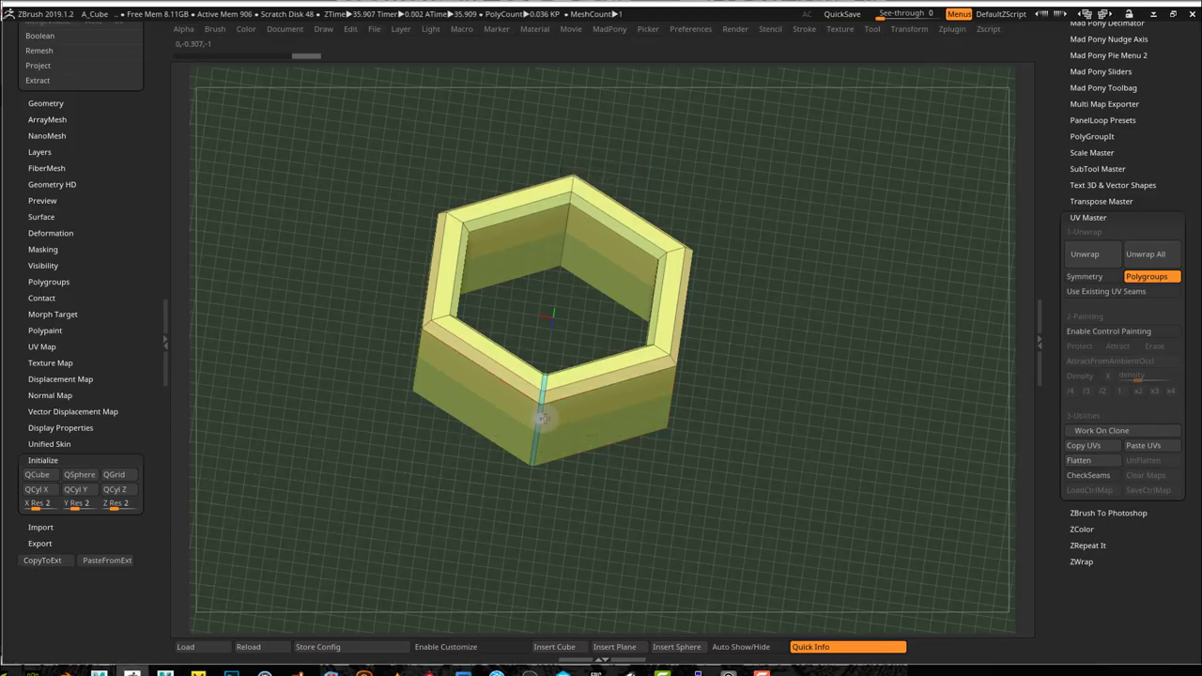
Step: Switch to ZBrush and bevel the edge loop running down the hexagonal ring's front vertical corner
drag(543, 418, 541, 422)
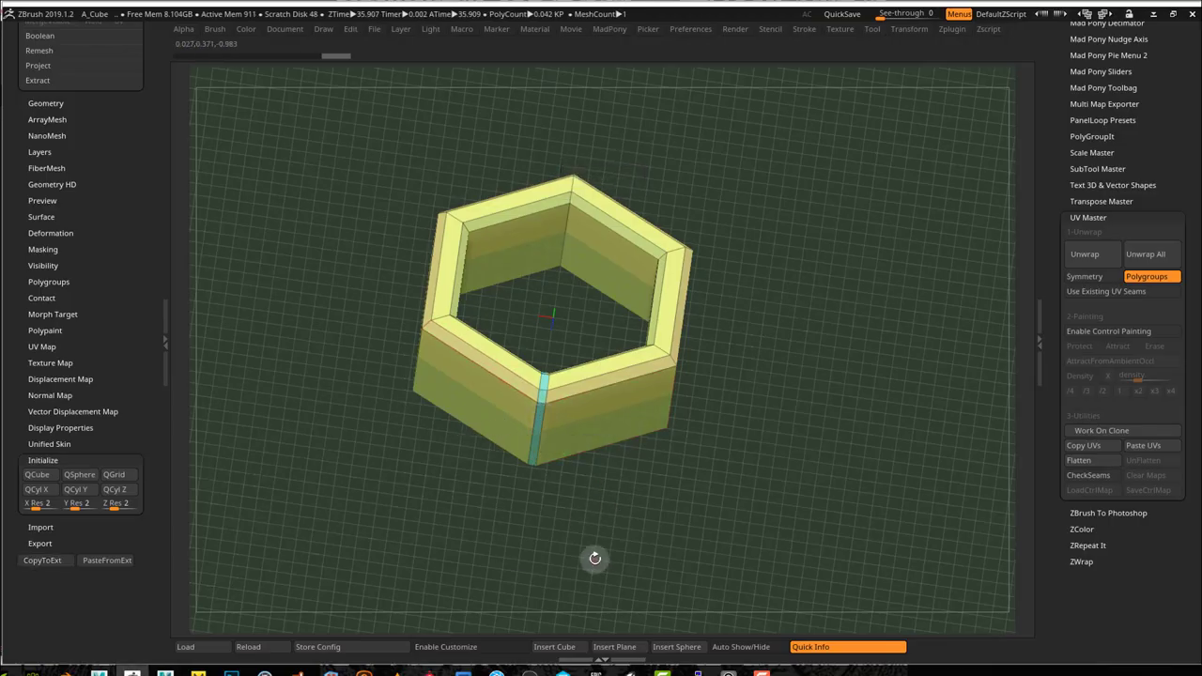
drag(688, 489, 731, 450)
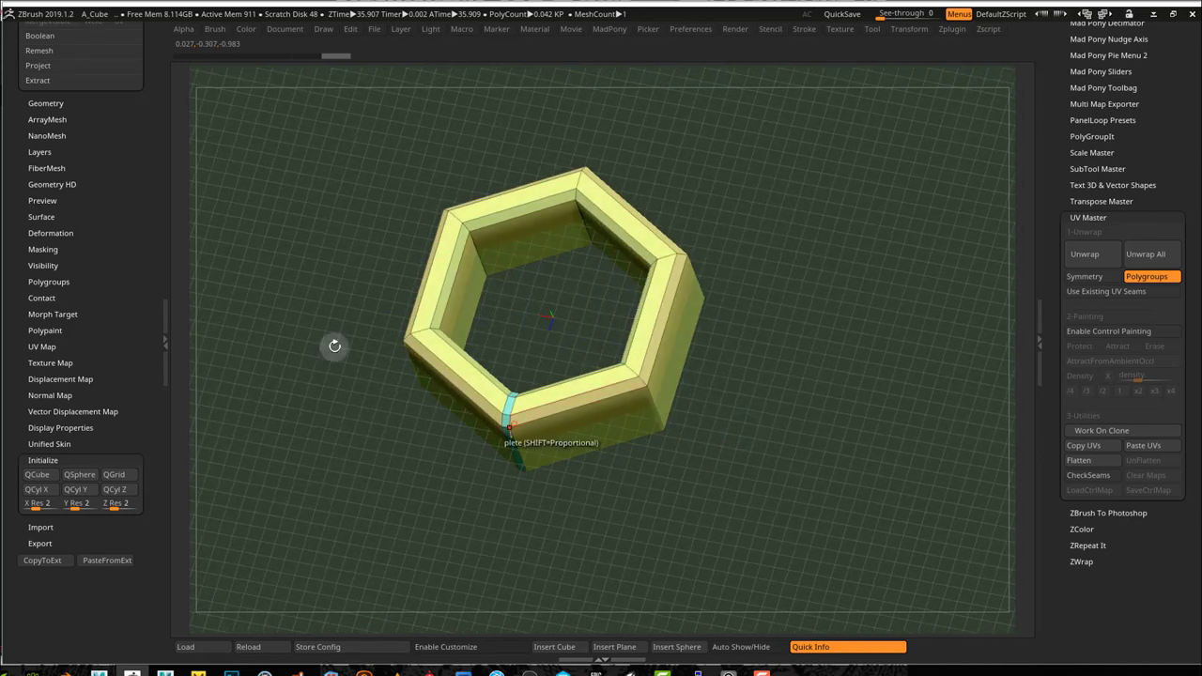
Step: Delete the beveled hexagonal ring's subtool
scroll(150, 208, up, 10)
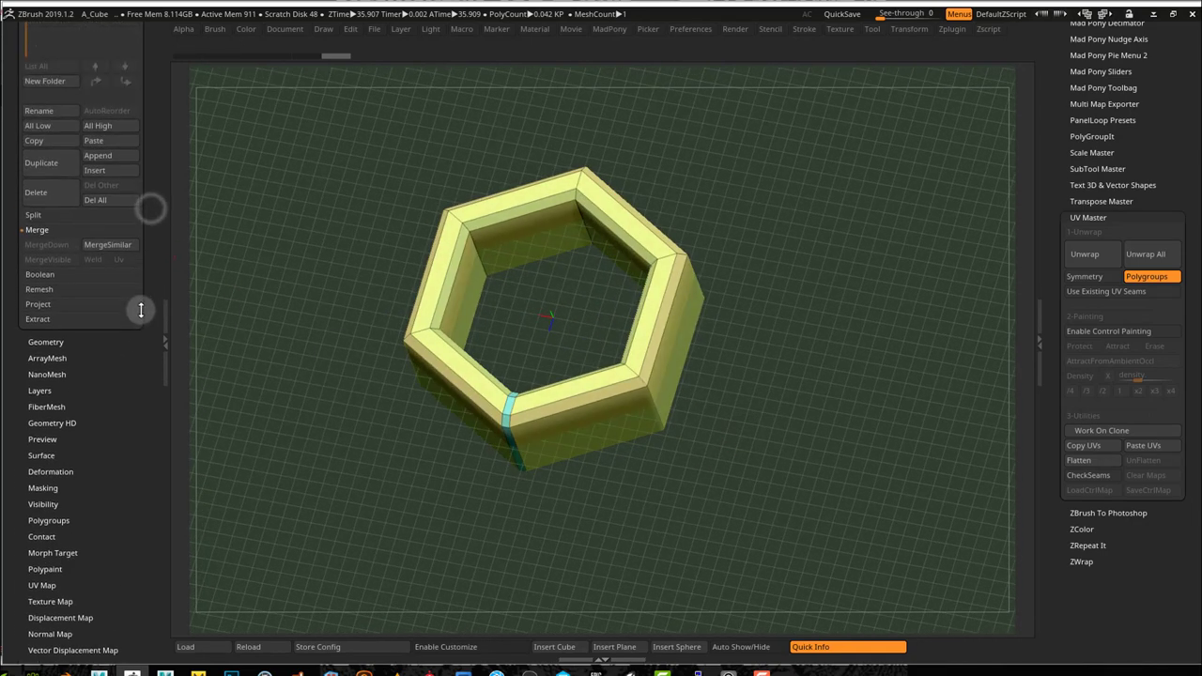
scroll(142, 367, up, 5)
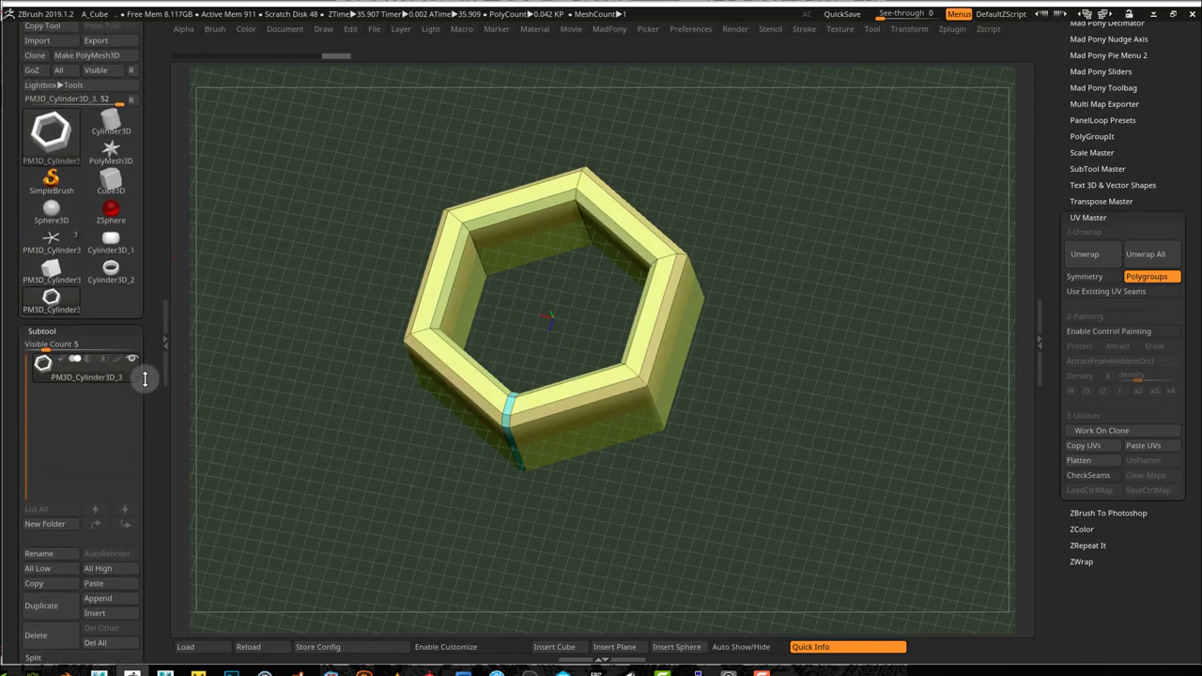
drag(149, 416, 160, 328)
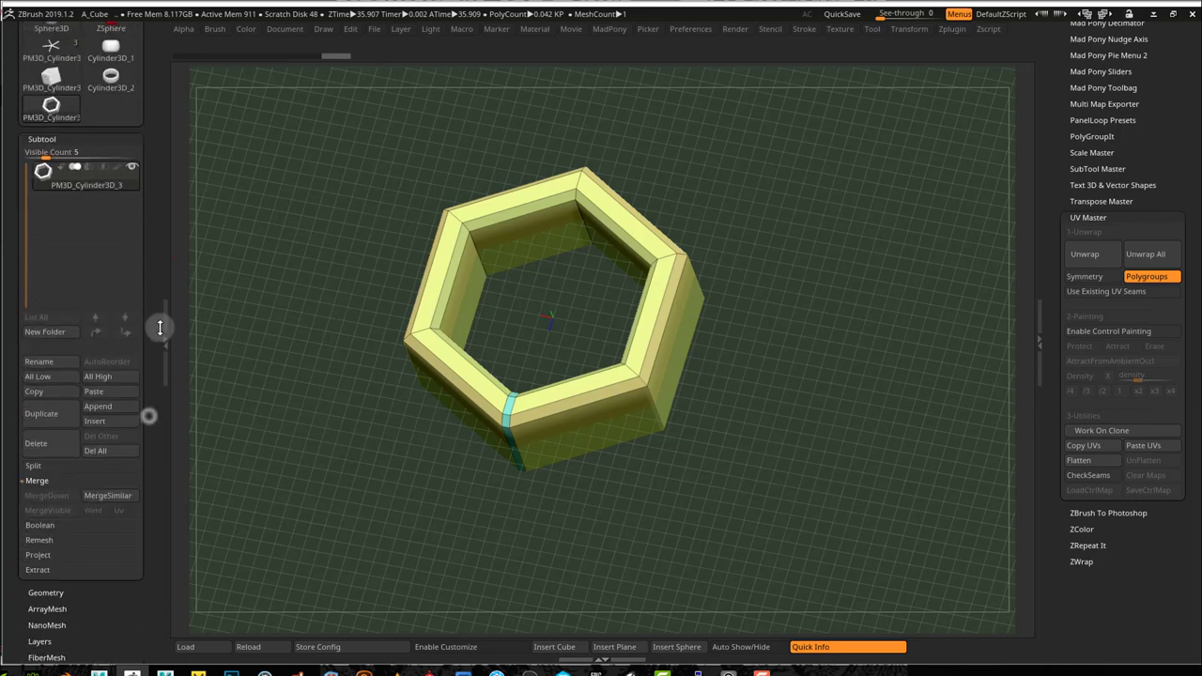
click(54, 442)
Step: Make the ring-shaped Cylinder3D primitive active and set its HDivide to 8
scroll(142, 346, up, 8)
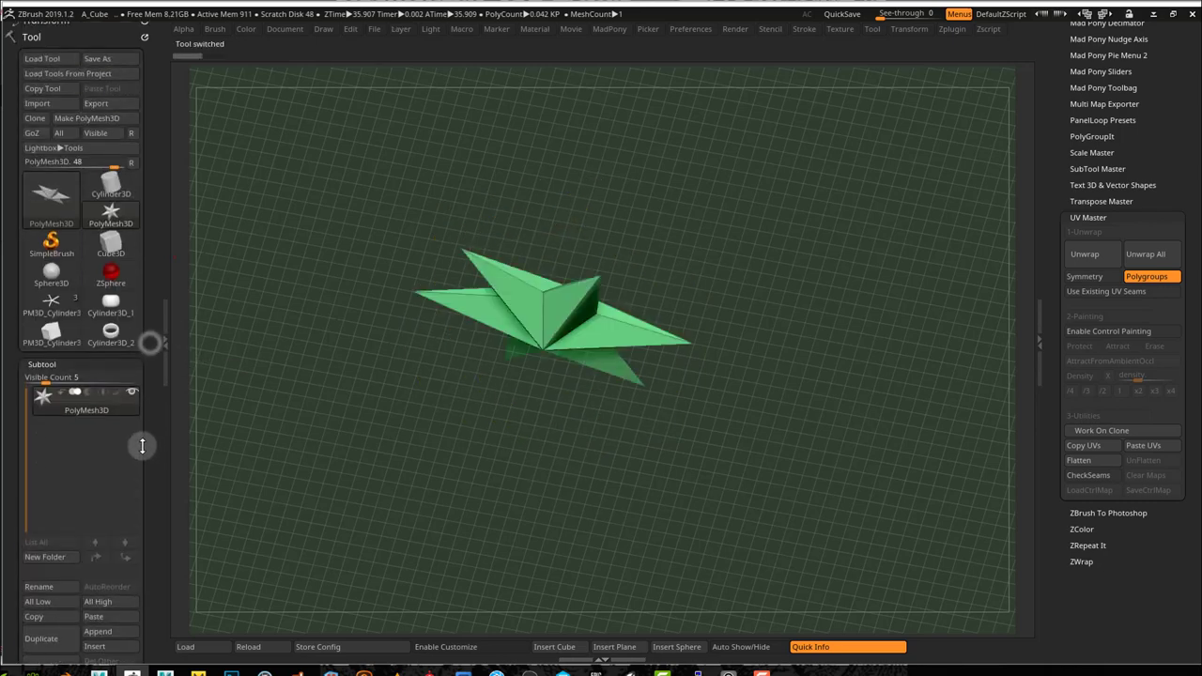
click(112, 333)
drag(409, 508, 409, 465)
scroll(141, 536, down, 15)
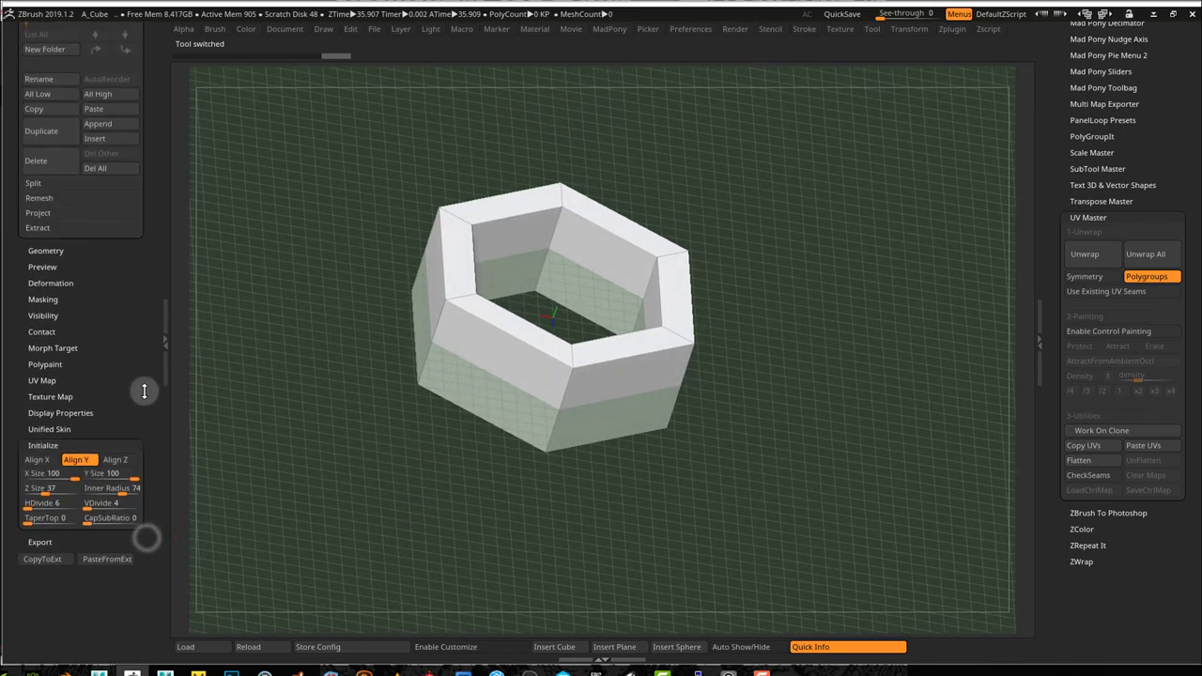
click(28, 508)
mouse_move(29, 508)
mouse_down()
mouse_move(42, 507)
mouse_move(30, 507)
mouse_up()
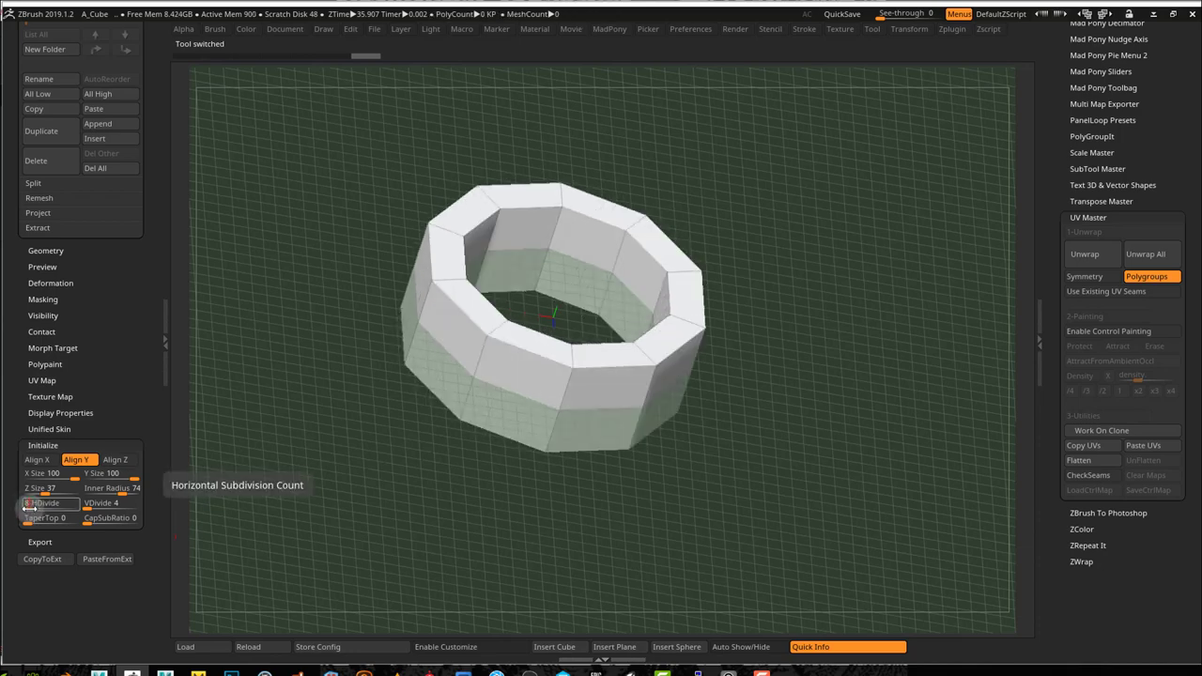
drag(29, 507, 27, 507)
drag(766, 346, 797, 392)
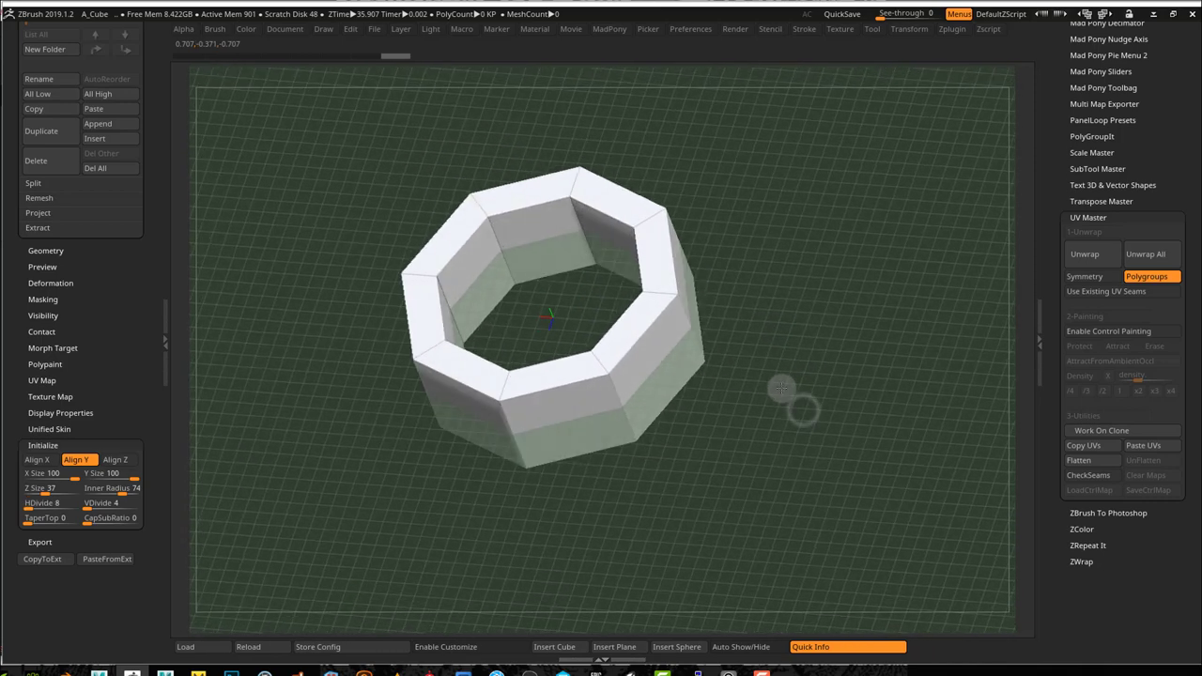
Step: Convert the eight-sided ring primitive into an editable PolyMesh3D
drag(155, 242, 151, 395)
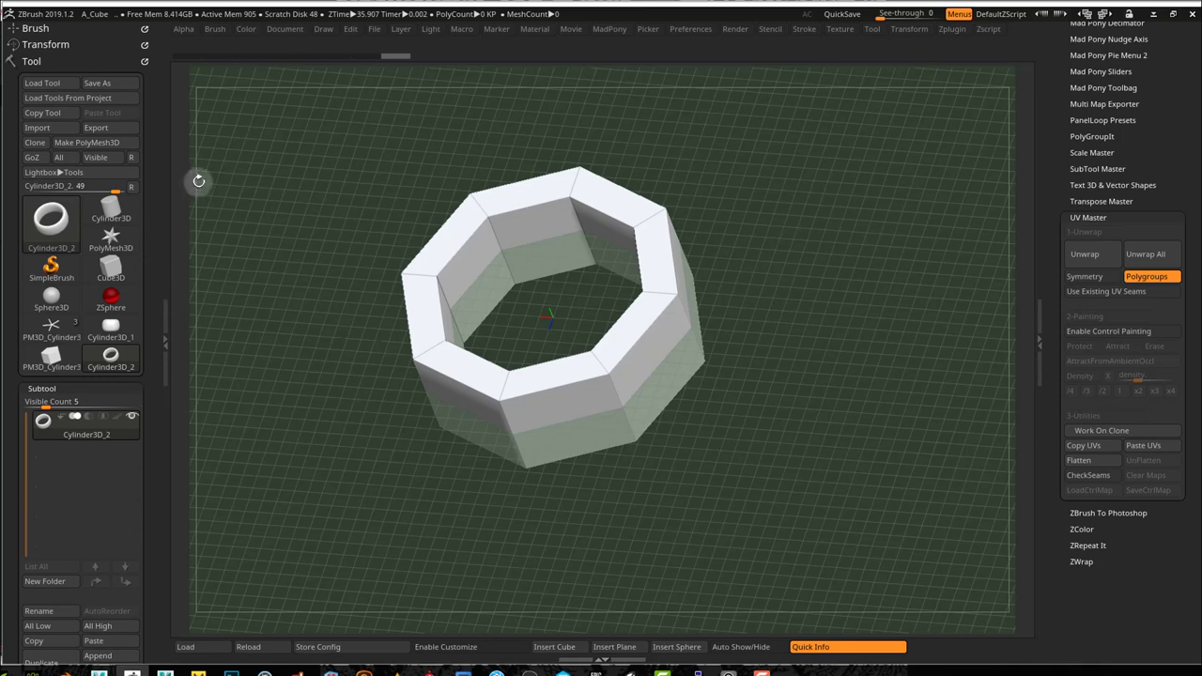
click(108, 143)
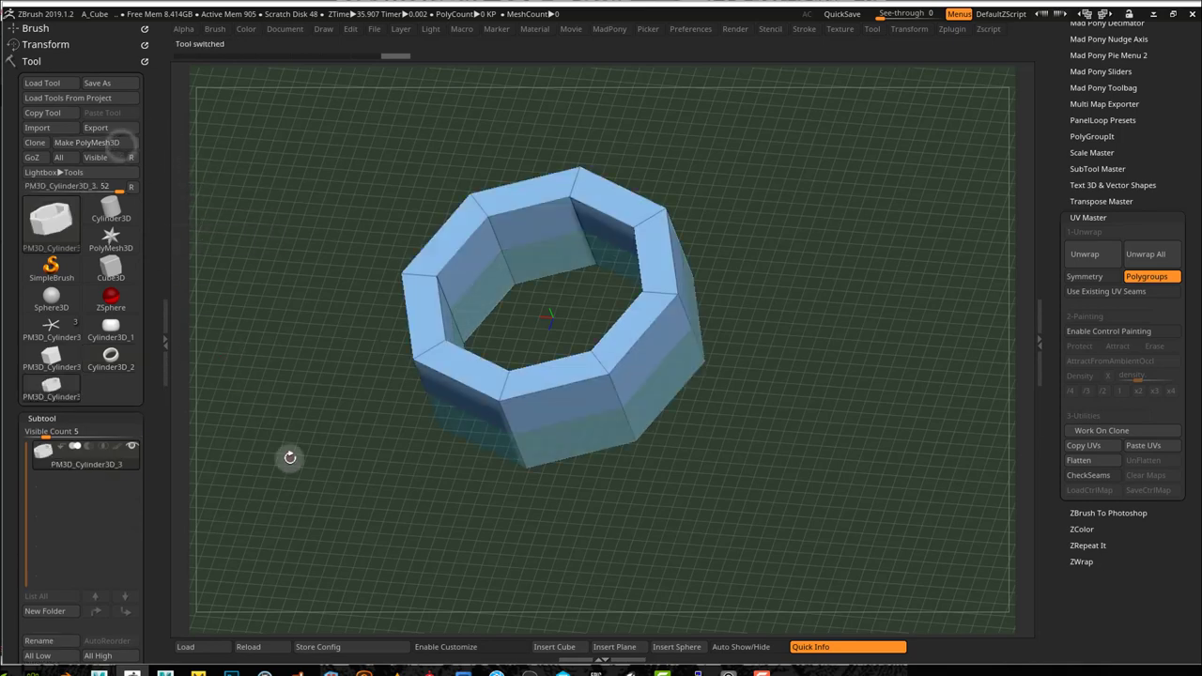
scroll(156, 488, down, 3)
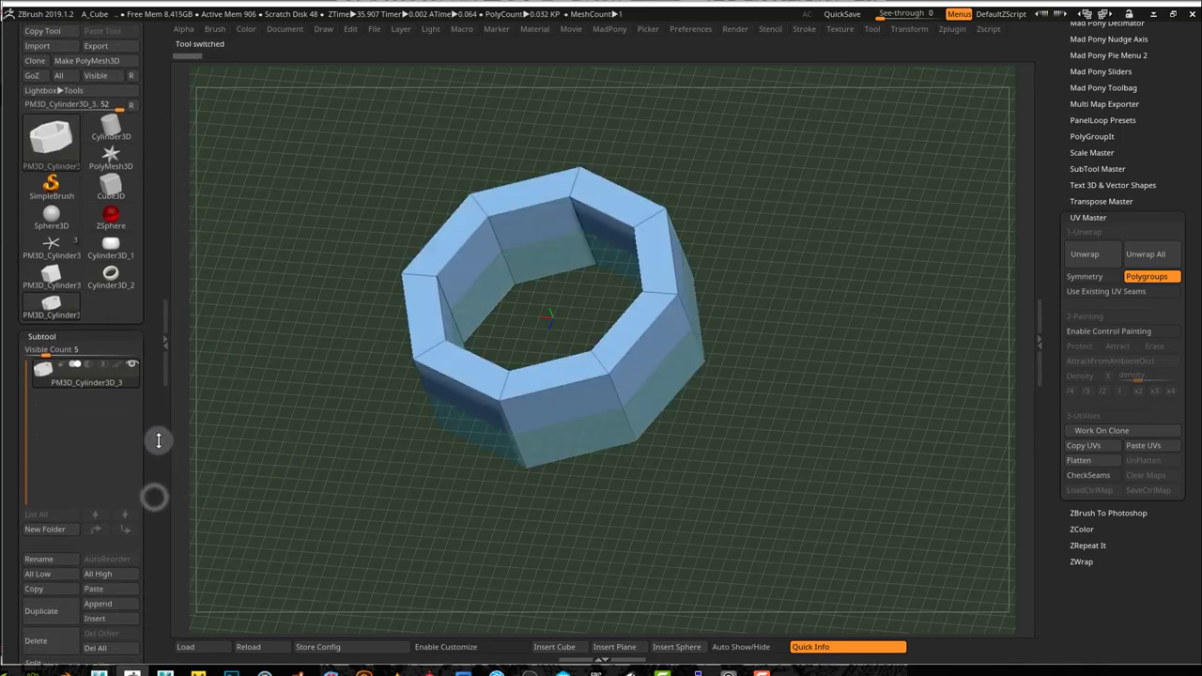
drag(344, 523, 368, 508)
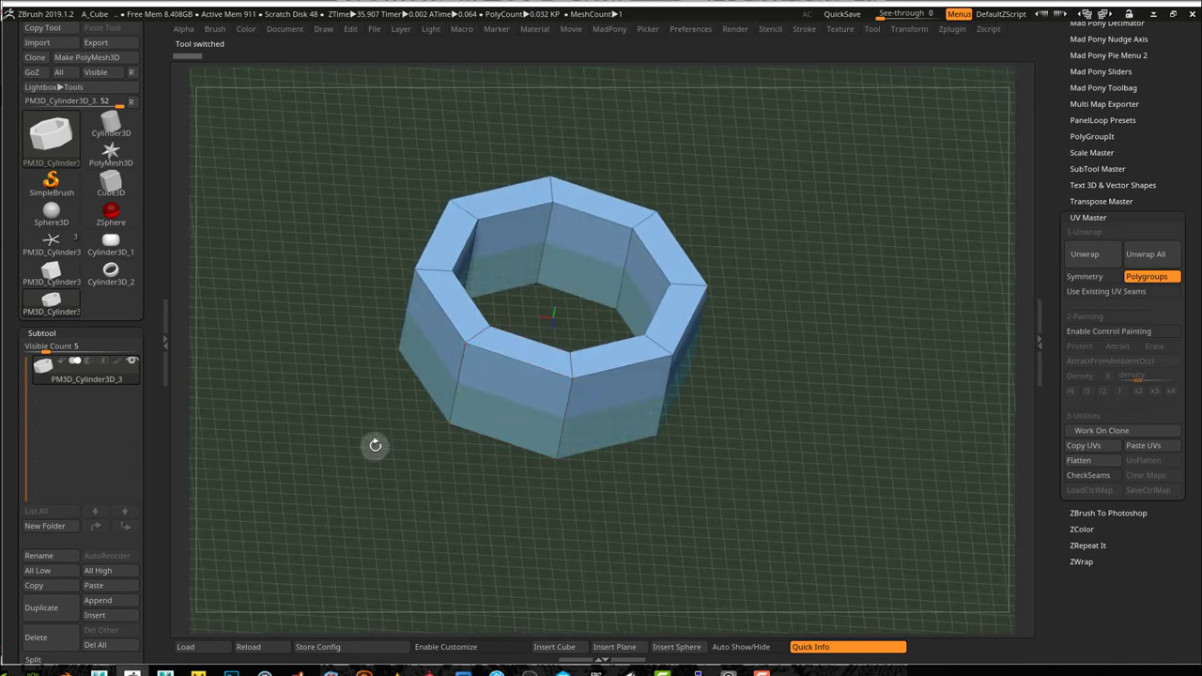
Step: Crease all edges of the octagonal ring and bevel them with a Bevel Width of 0.04479
drag(155, 482, 171, 357)
click(66, 402)
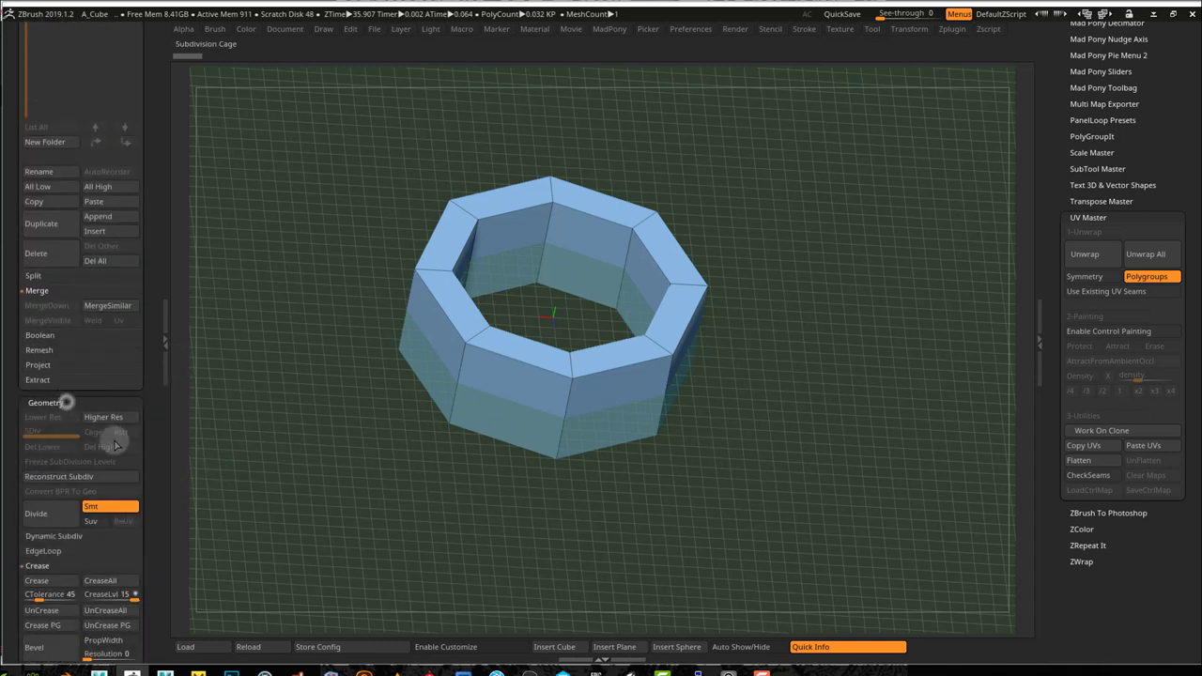
drag(154, 483, 153, 394)
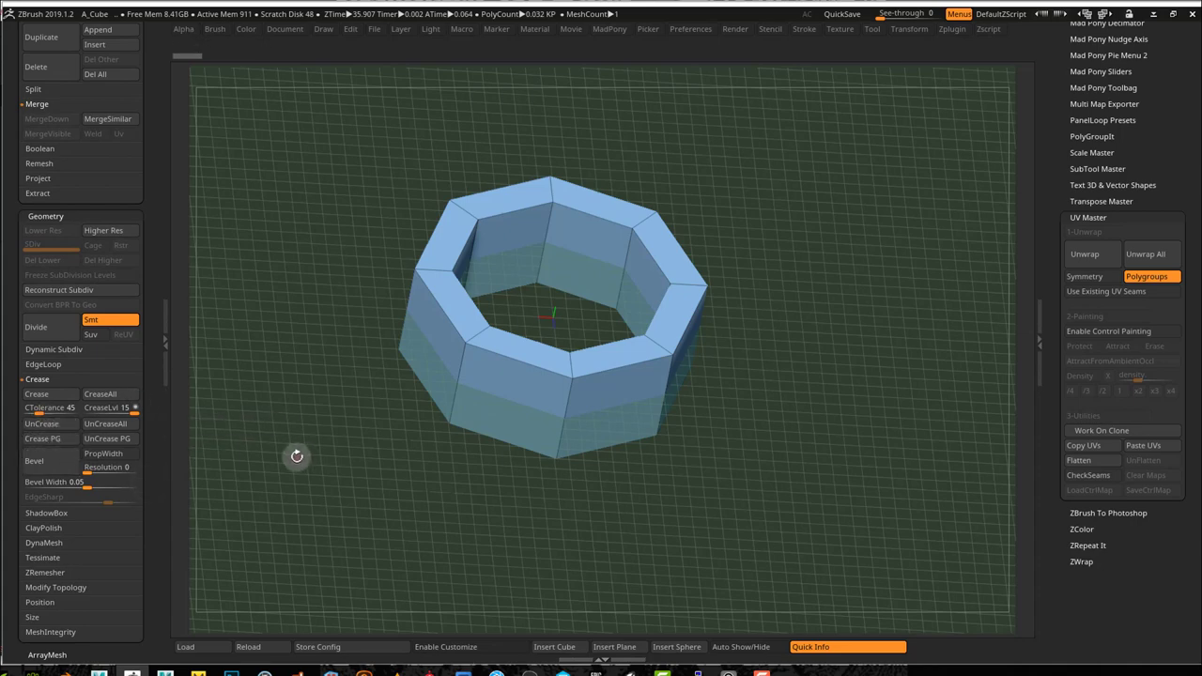
drag(354, 457, 340, 457)
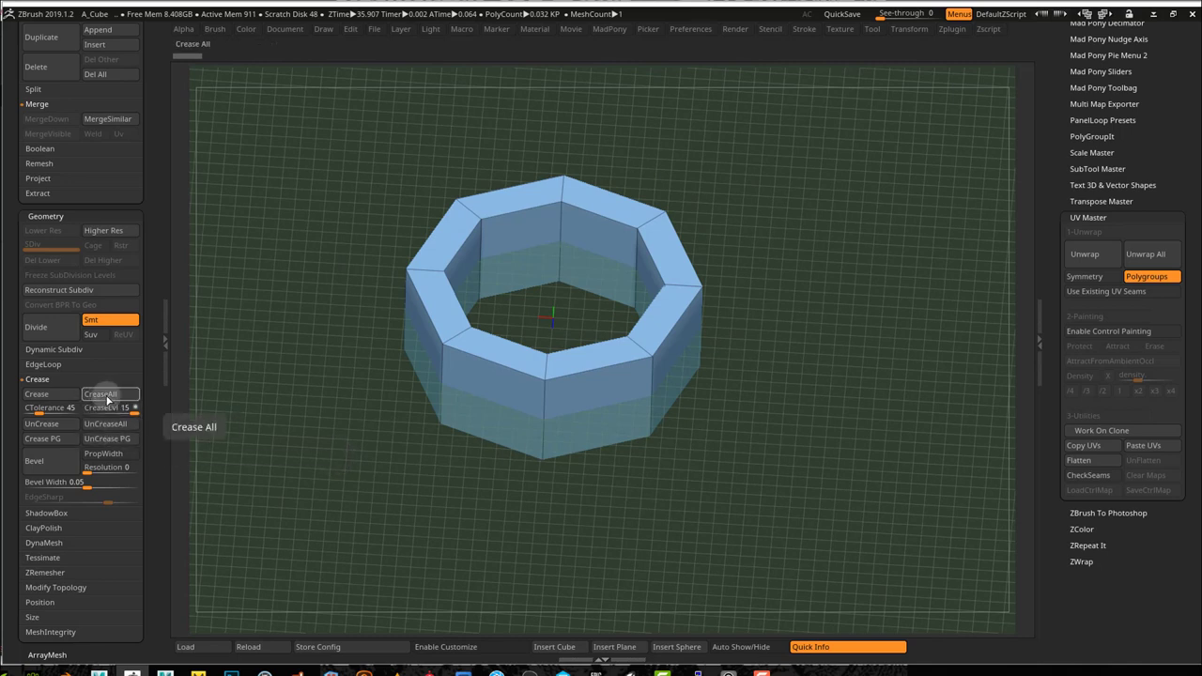
click(107, 397)
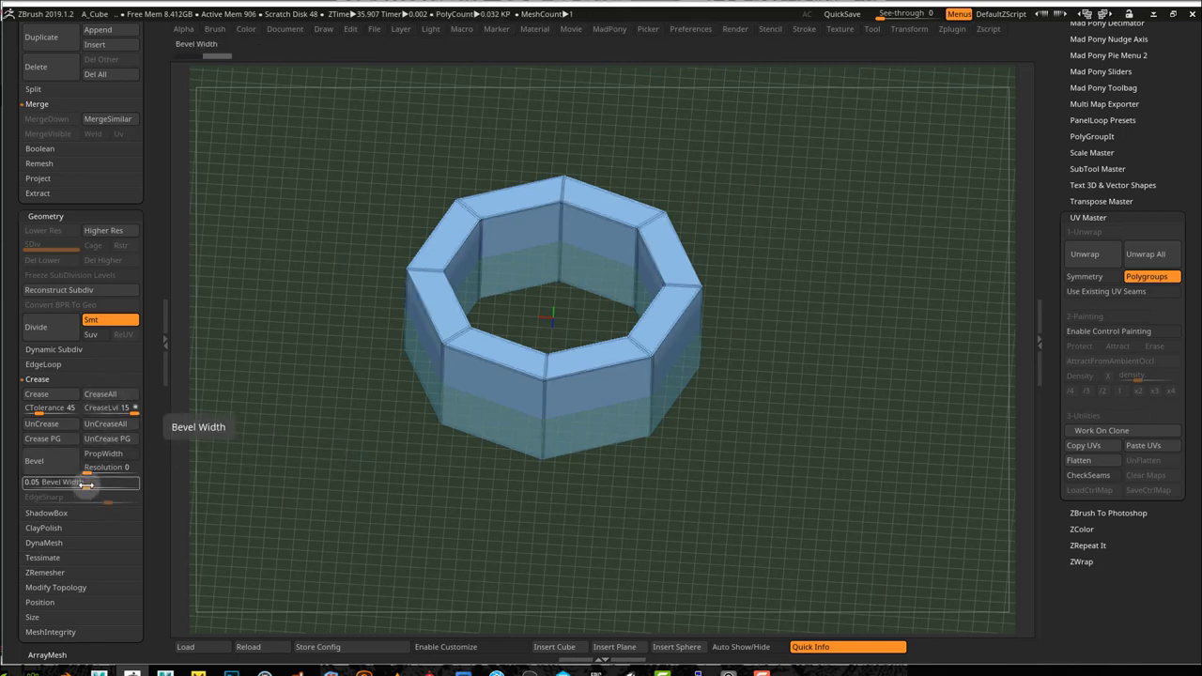
drag(84, 485, 86, 486)
mouse_move(486, 555)
mouse_down()
mouse_move(561, 467)
mouse_move(491, 544)
mouse_move(491, 567)
mouse_up()
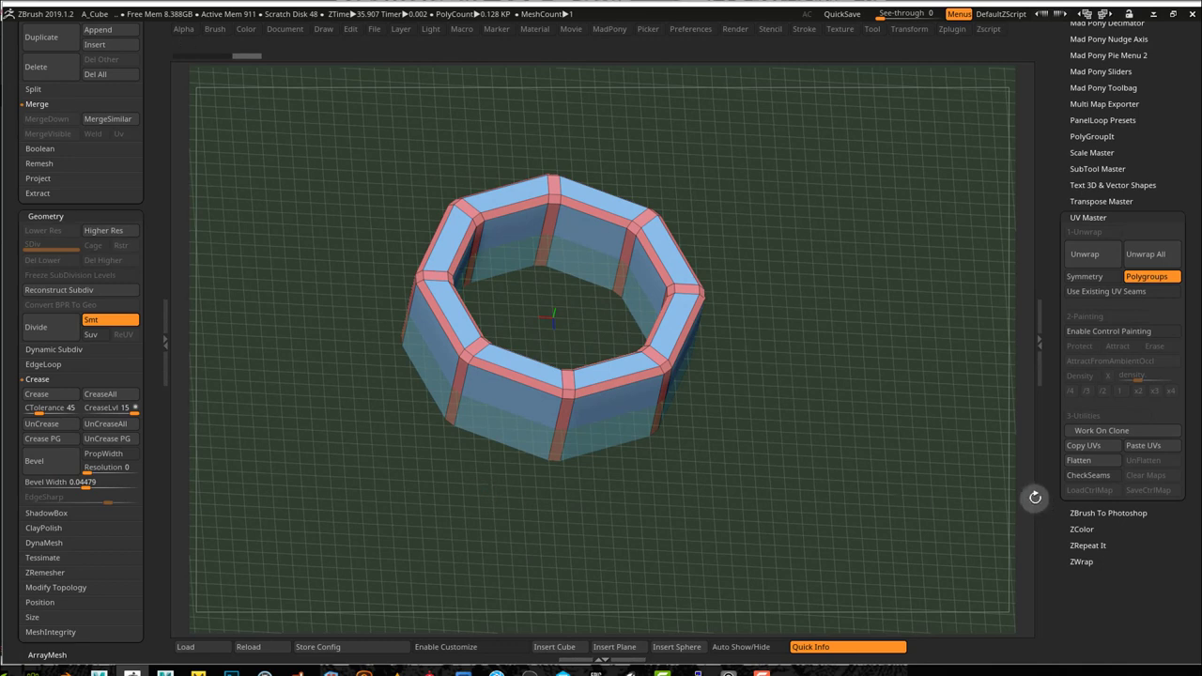
Step: Try to unwrap the beveled octagonal ring in UV Master with the Polygroups option enabled
click(1094, 266)
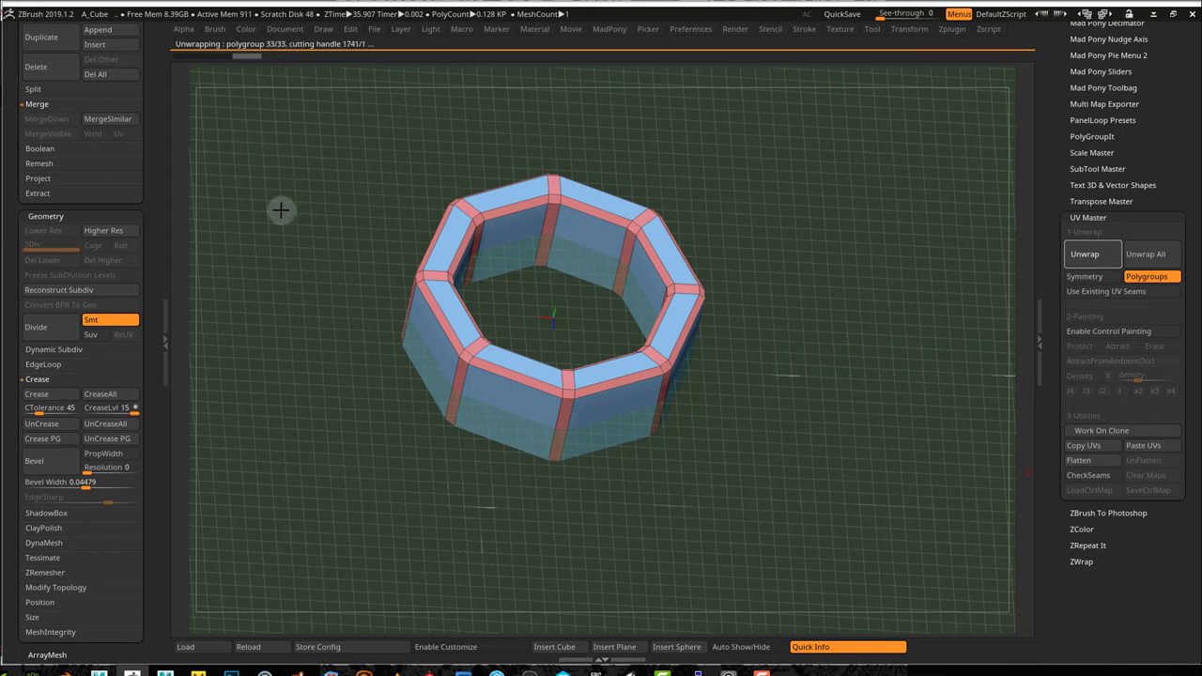
key(Escape)
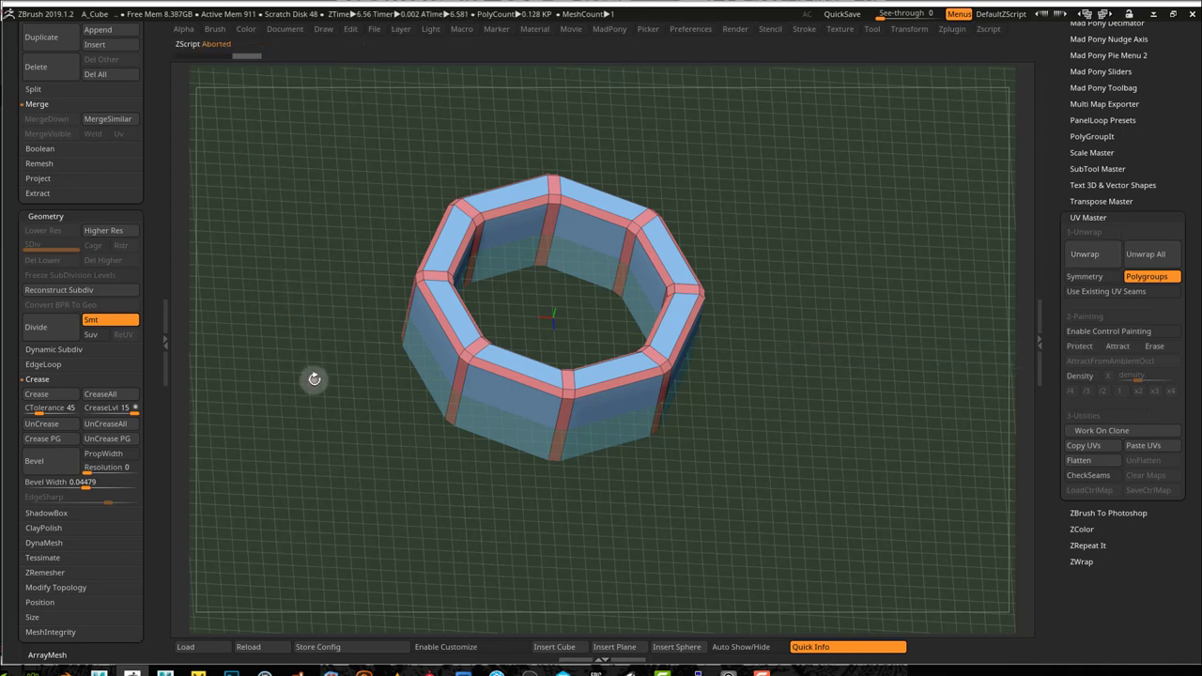
drag(315, 379, 309, 379)
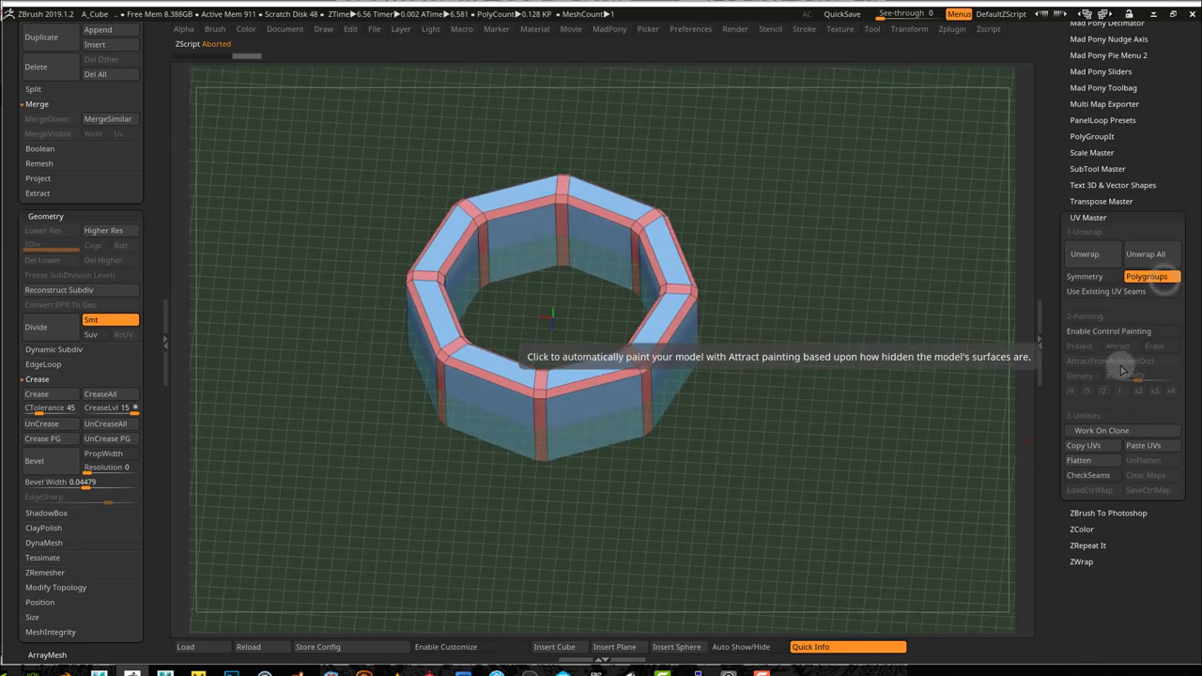
Step: Quick-save the project and unwrap the octagonal ring in UV Master with the Polygroups option disabled
click(829, 15)
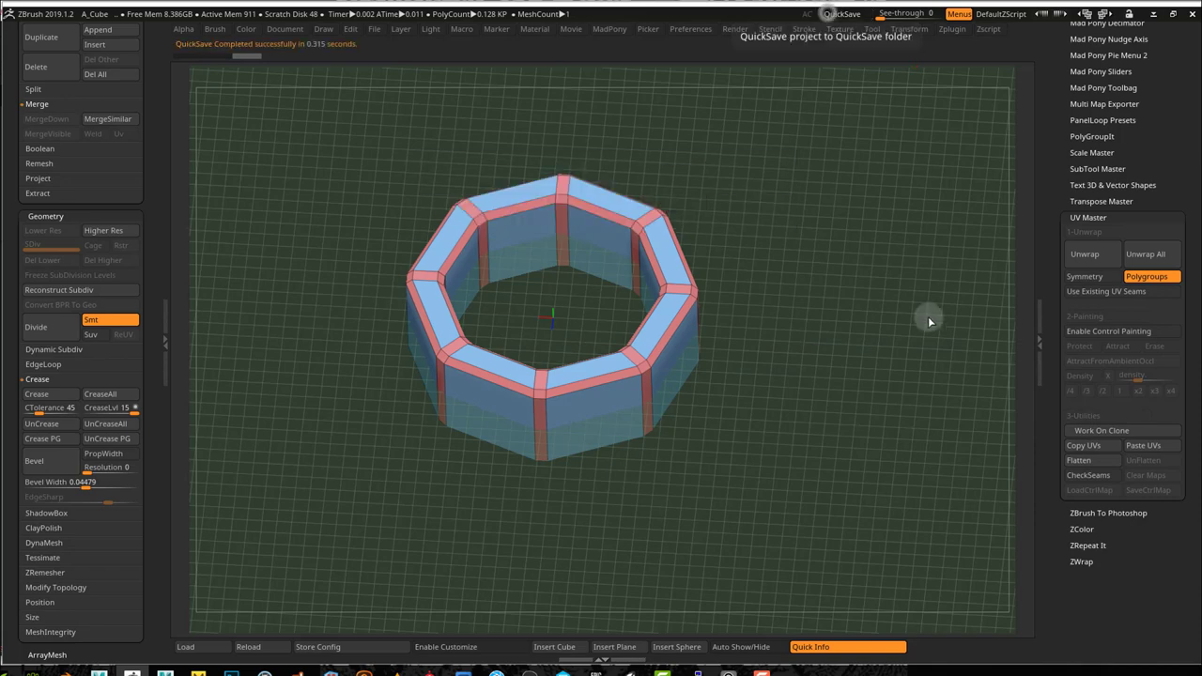
click(1148, 277)
click(1086, 254)
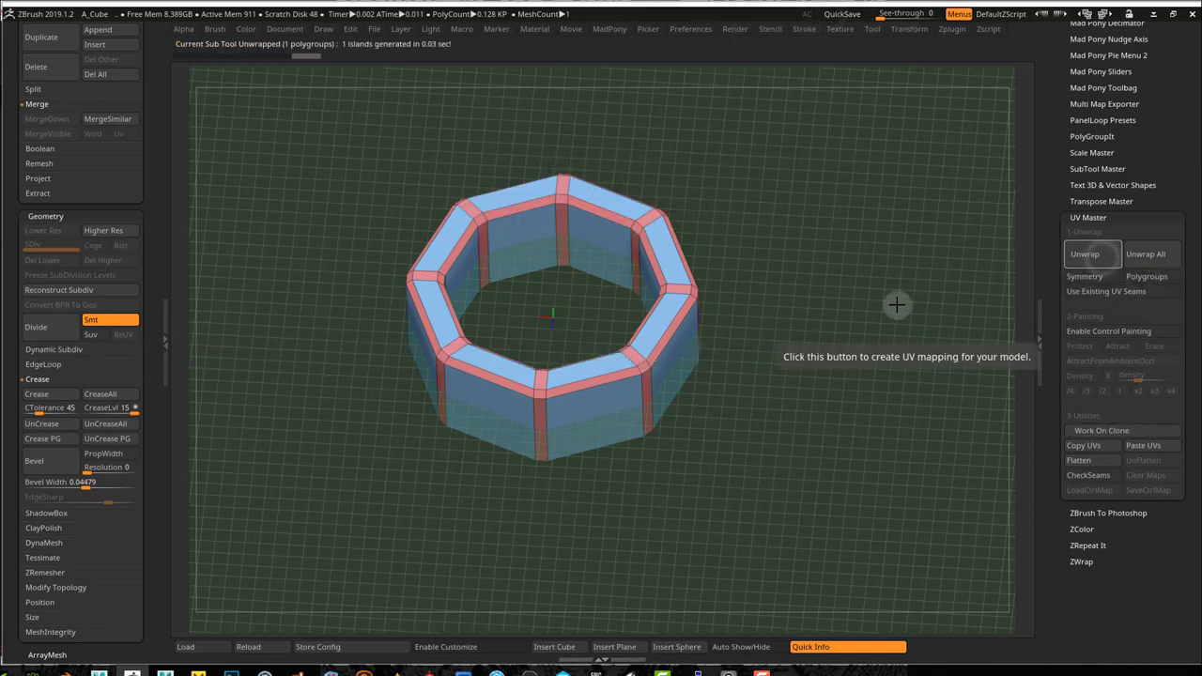
drag(742, 489, 670, 485)
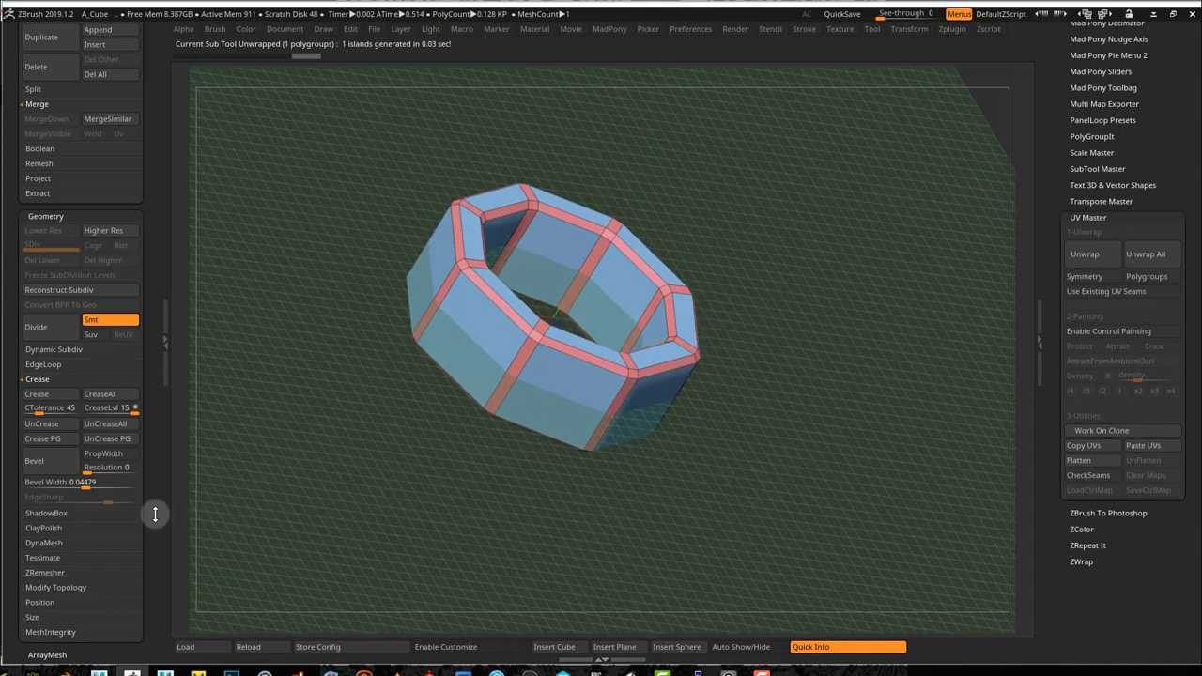
Step: Export the octagonal ring with CopyToExt and load it in a new Substance Painter project, discarding the previous changes, to inspect its bevel shading
scroll(156, 513, down, 6)
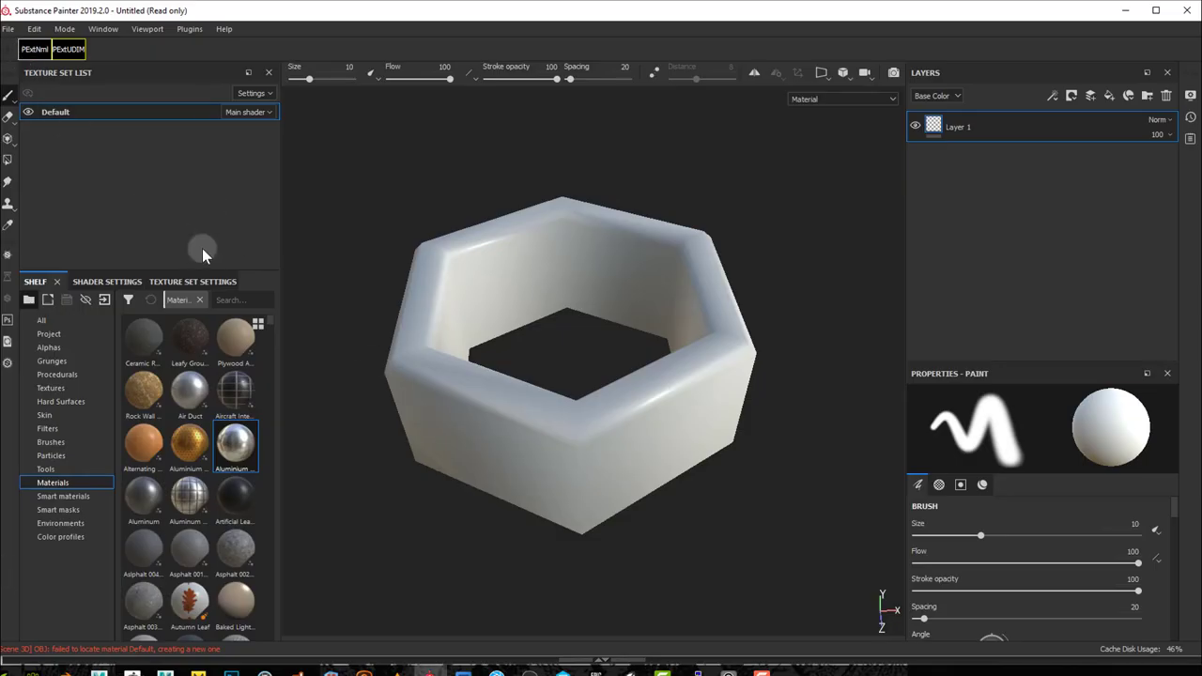
click(564, 349)
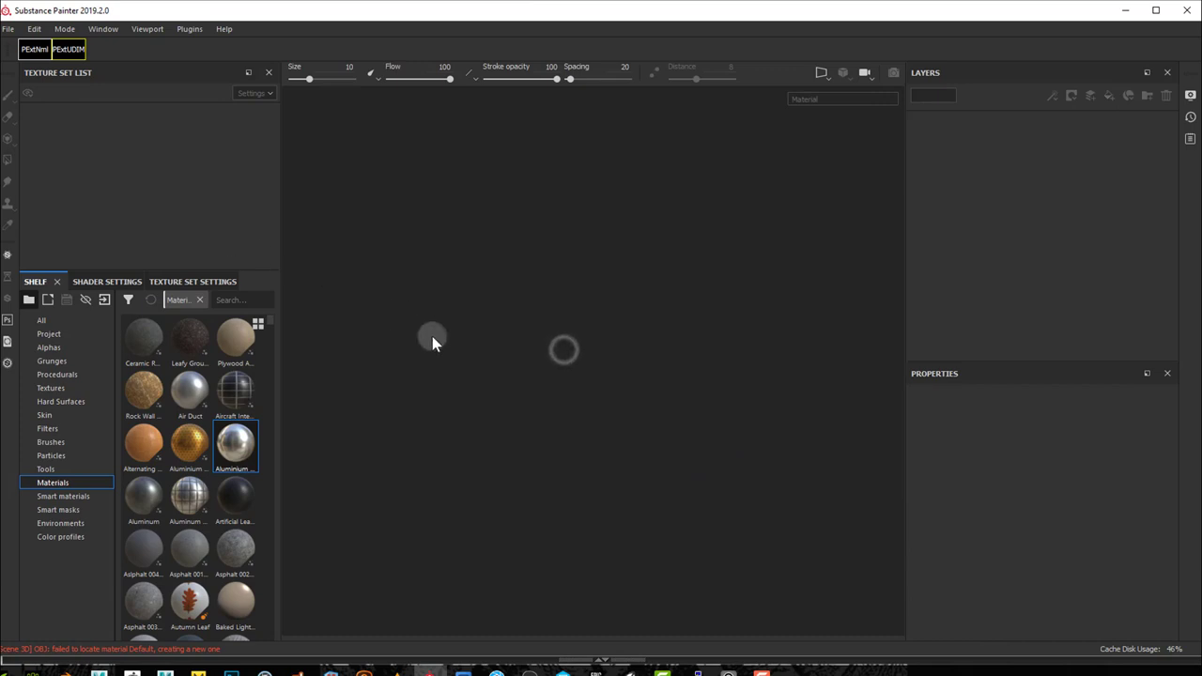
click(45, 49)
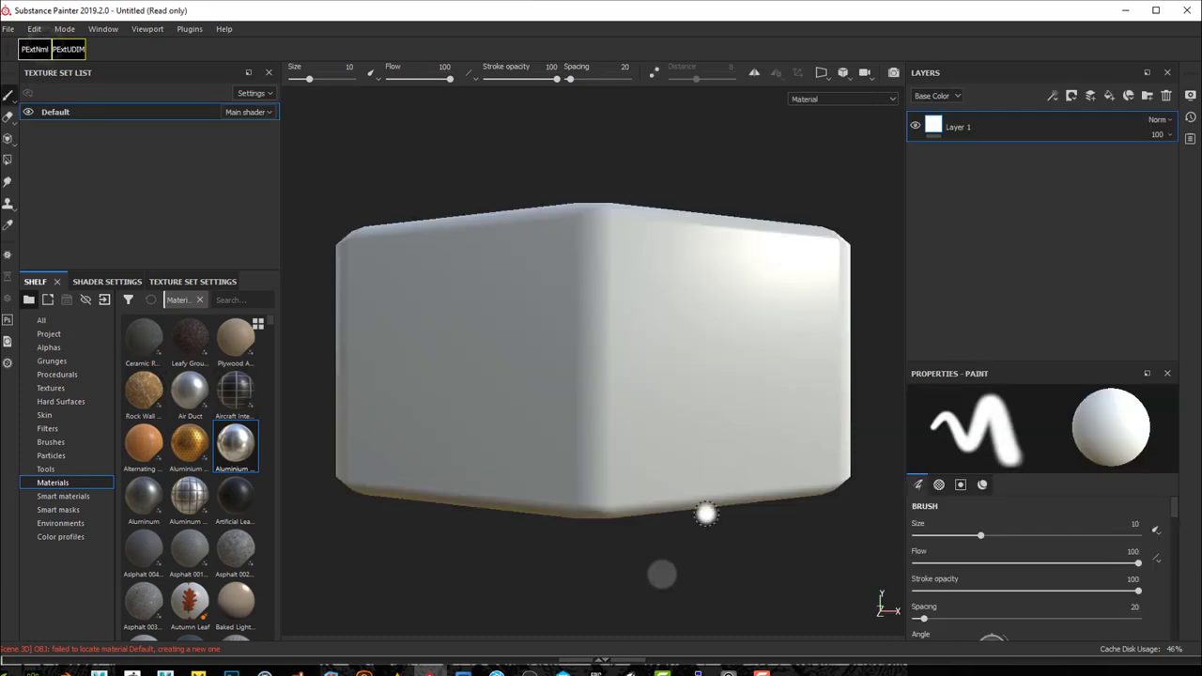
alt+drag(749, 533, 766, 647)
mouse_move(800, 418)
ctrl+right_down()
mouse_move(740, 395)
mouse_move(815, 404)
ctrl+right_up()
alt+drag(741, 472, 741, 430)
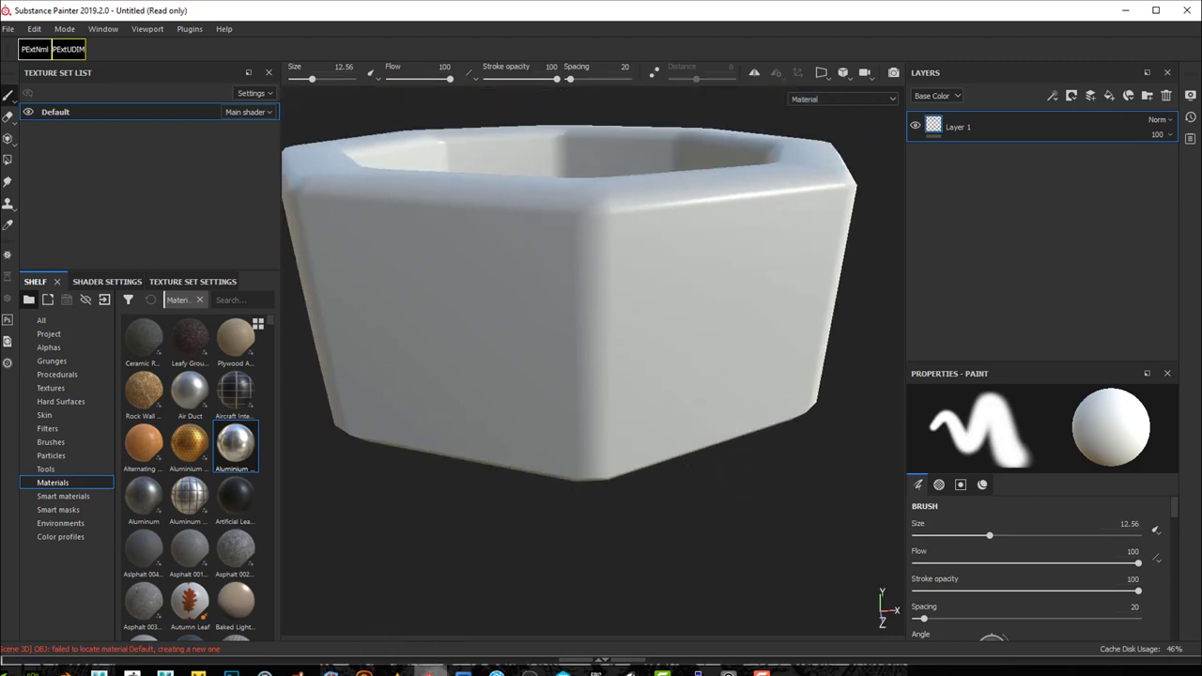
Step: Return to ZBrush and undo the octagonal ring's bevel and creasing
click(133, 670)
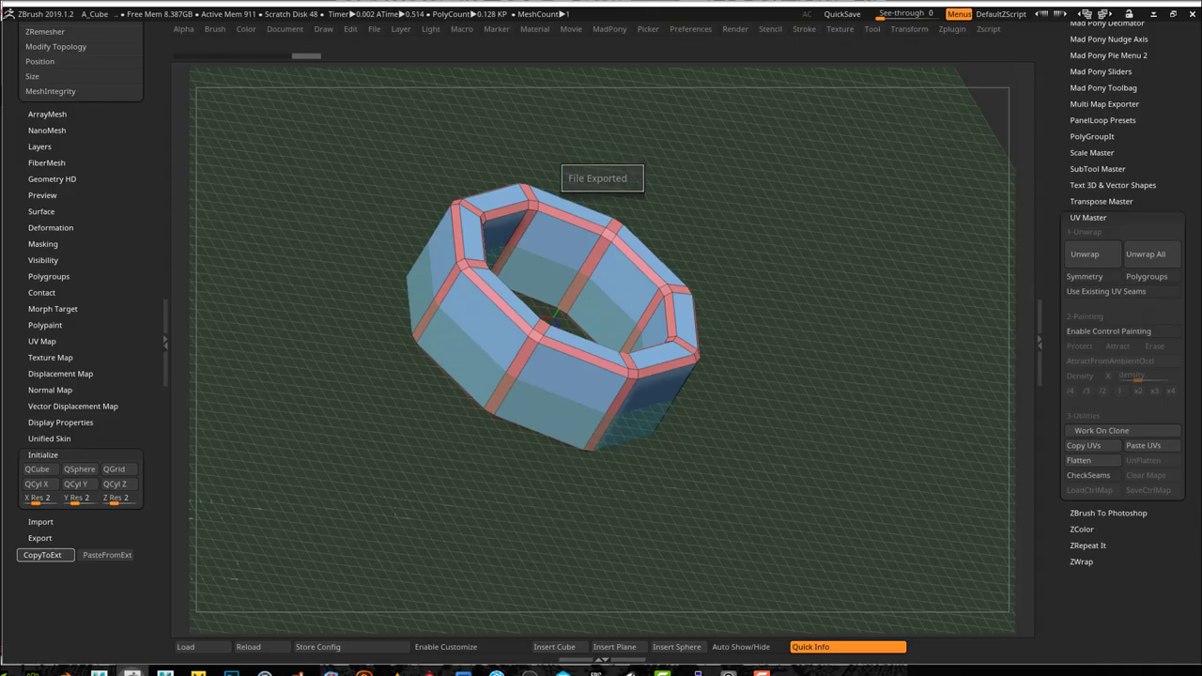
mouse_move(598, 504)
mouse_down()
mouse_move(574, 503)
mouse_move(586, 506)
mouse_up()
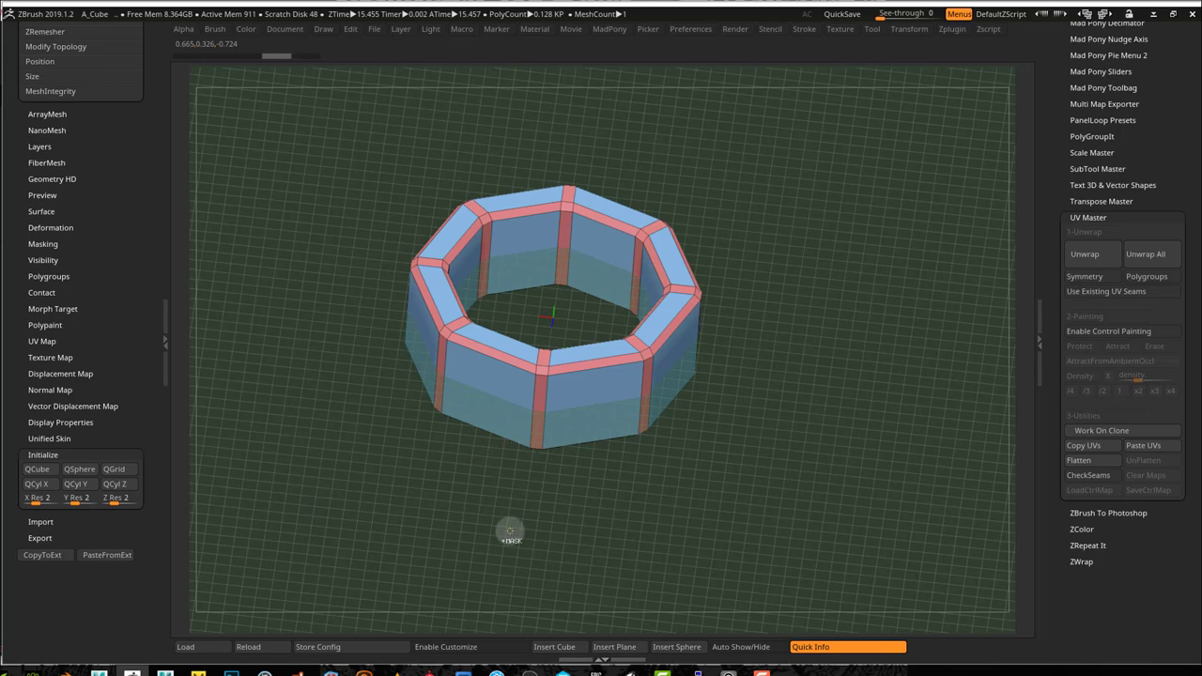
key(ctrl+z)
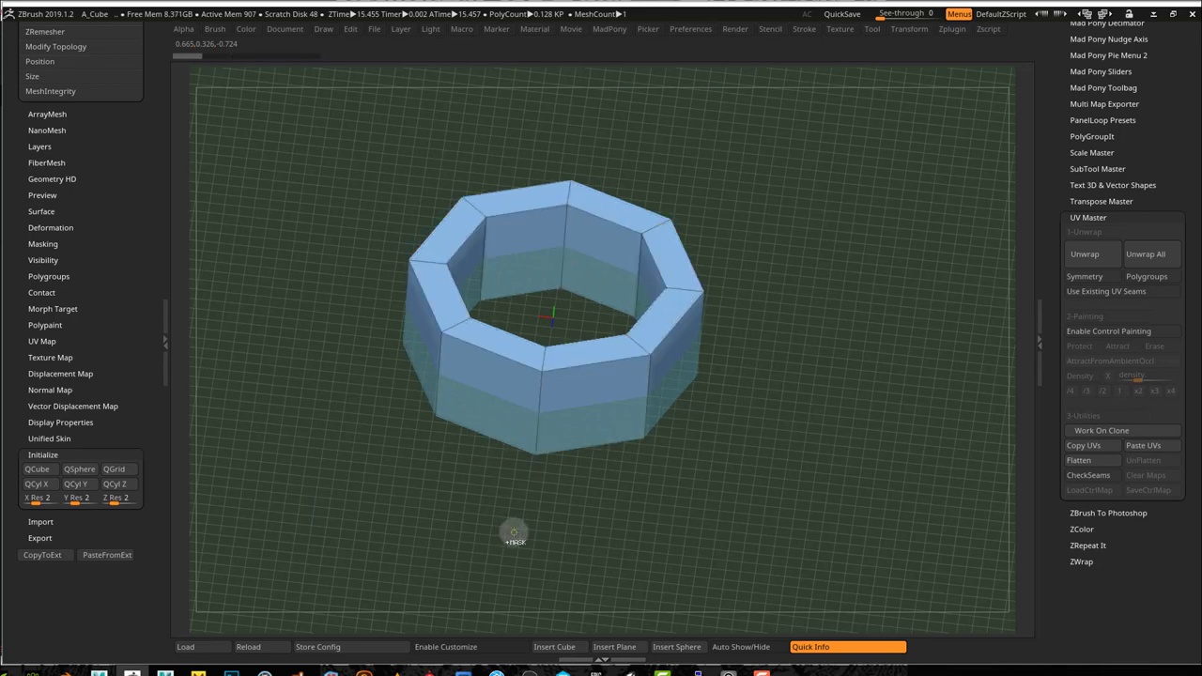
drag(359, 335, 372, 378)
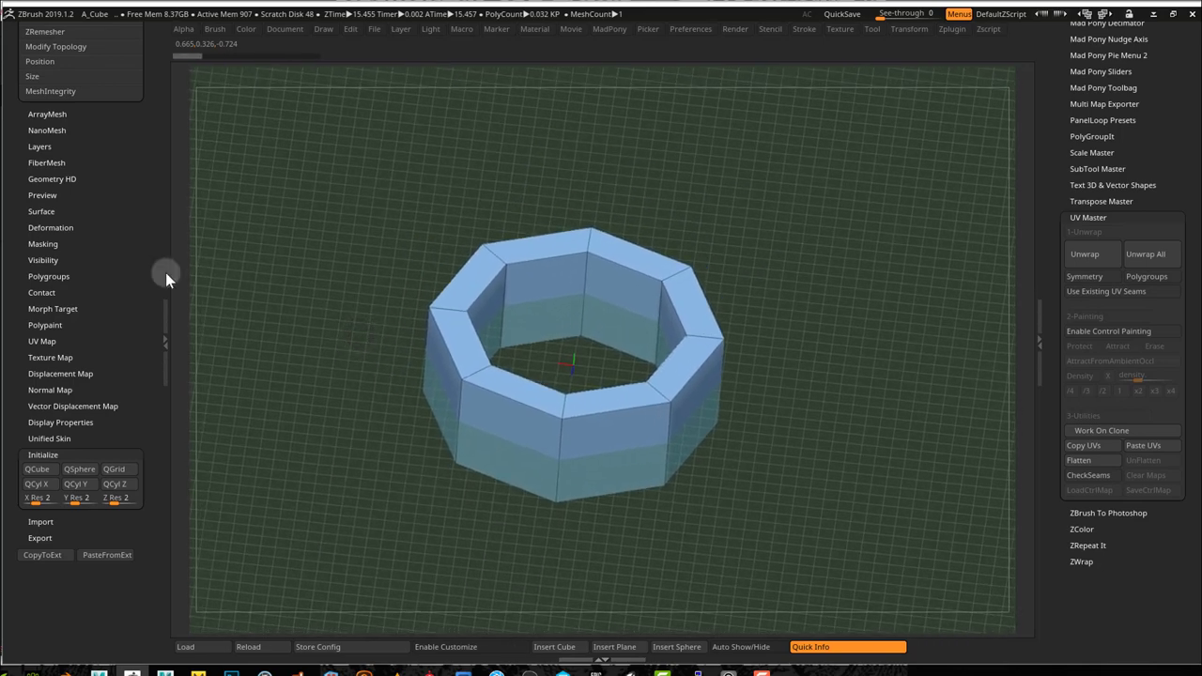
Step: Bevel the octagonal ring's outer and inner top edge loops with the ZModeler Bevel EdgeLoop Complete action
drag(157, 237, 156, 308)
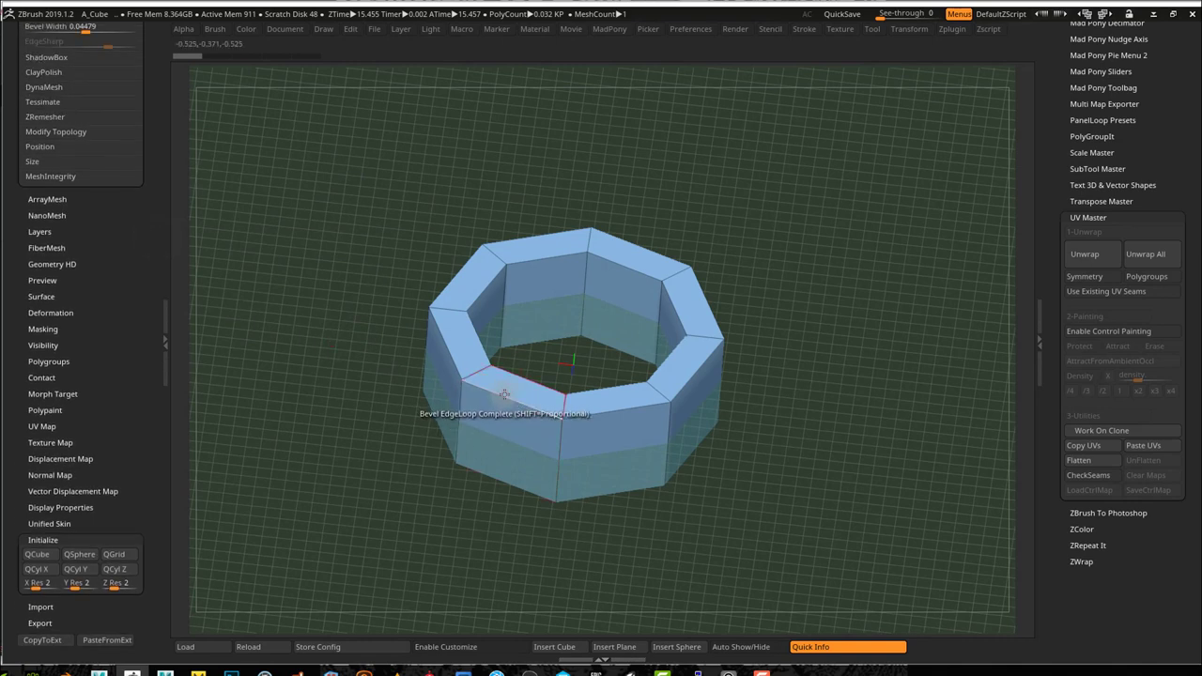
click(556, 266)
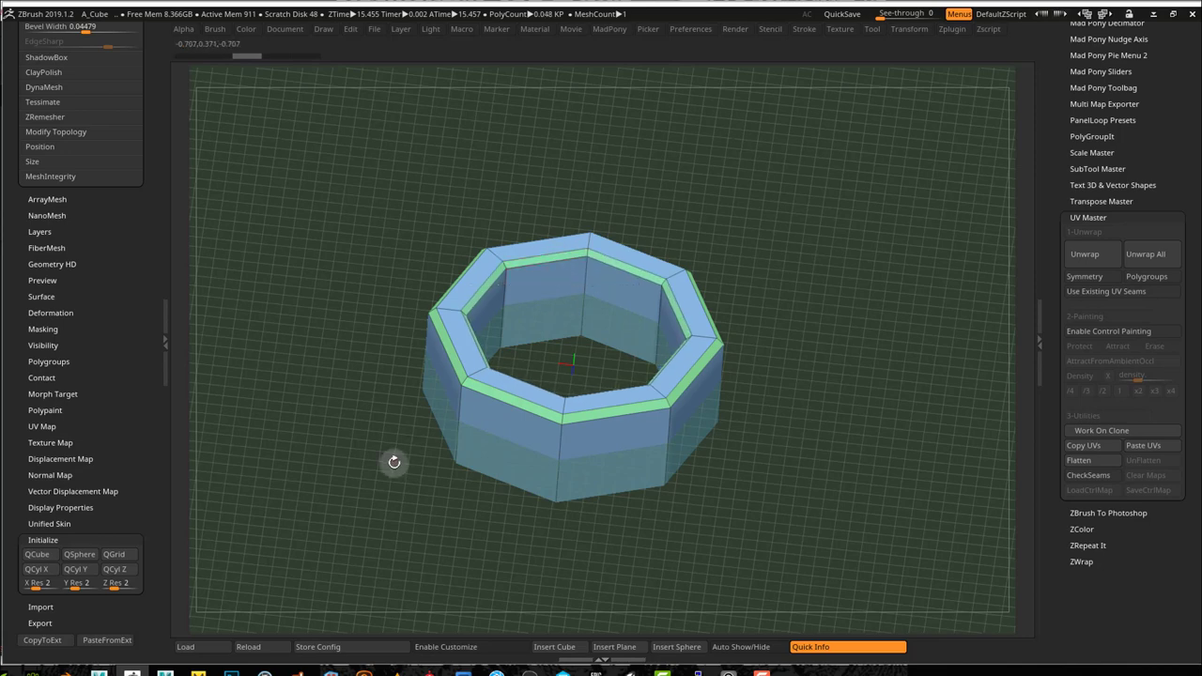
drag(403, 458, 388, 579)
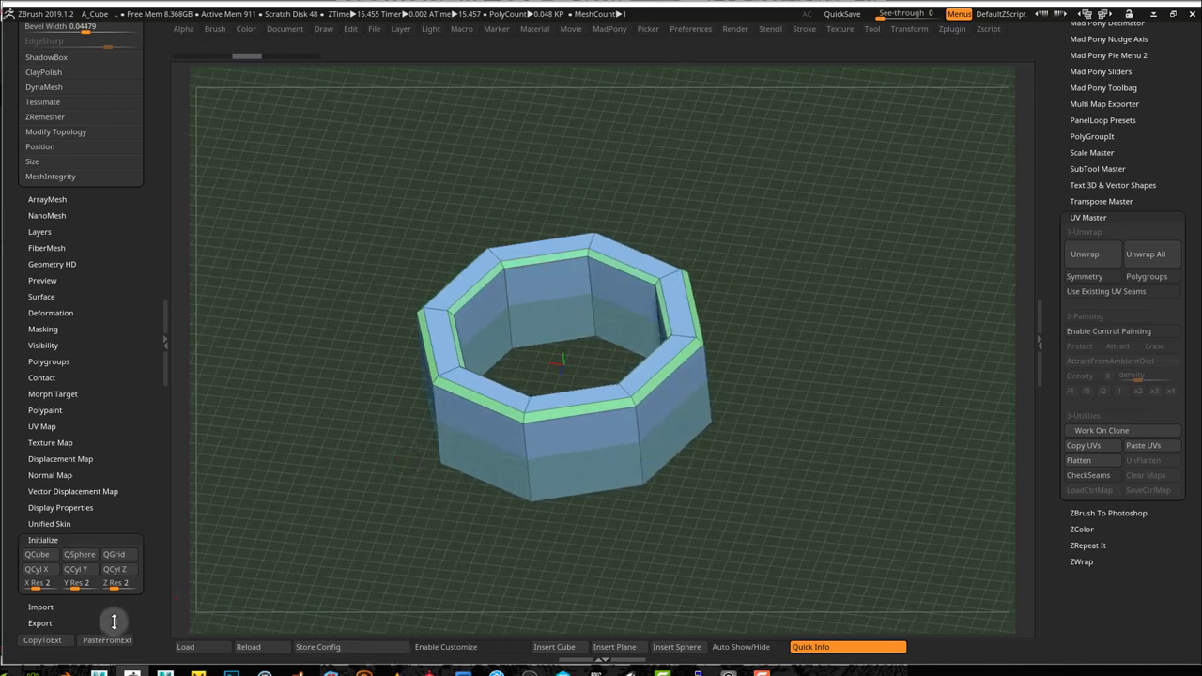
Step: Unwrap the beveled octagonal ring in UV Master and load it in a new Substance Painter project via CopyToExt, discarding the previous project's changes
click(43, 639)
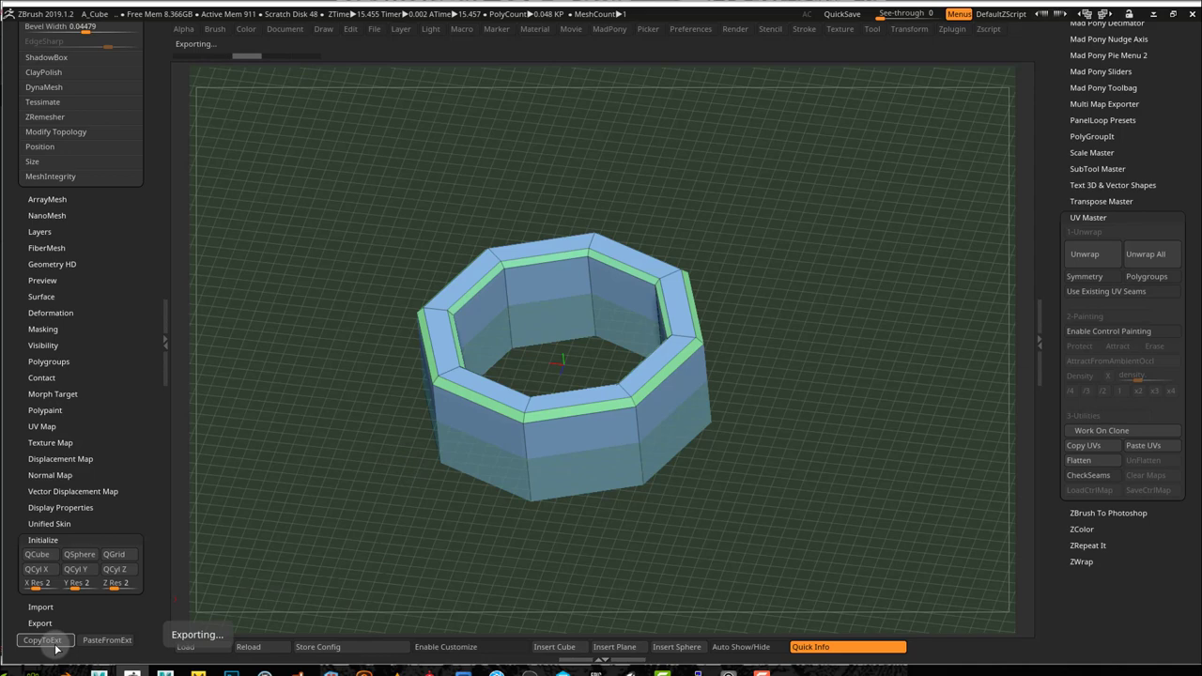
click(1085, 253)
click(42, 640)
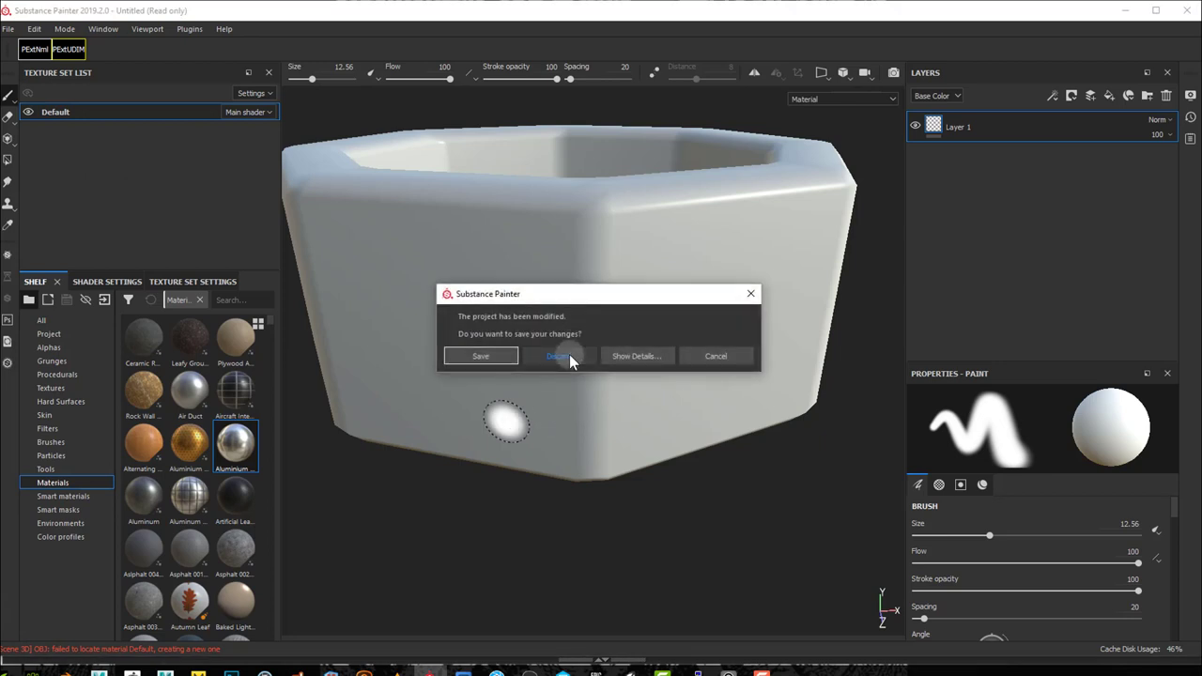
click(570, 354)
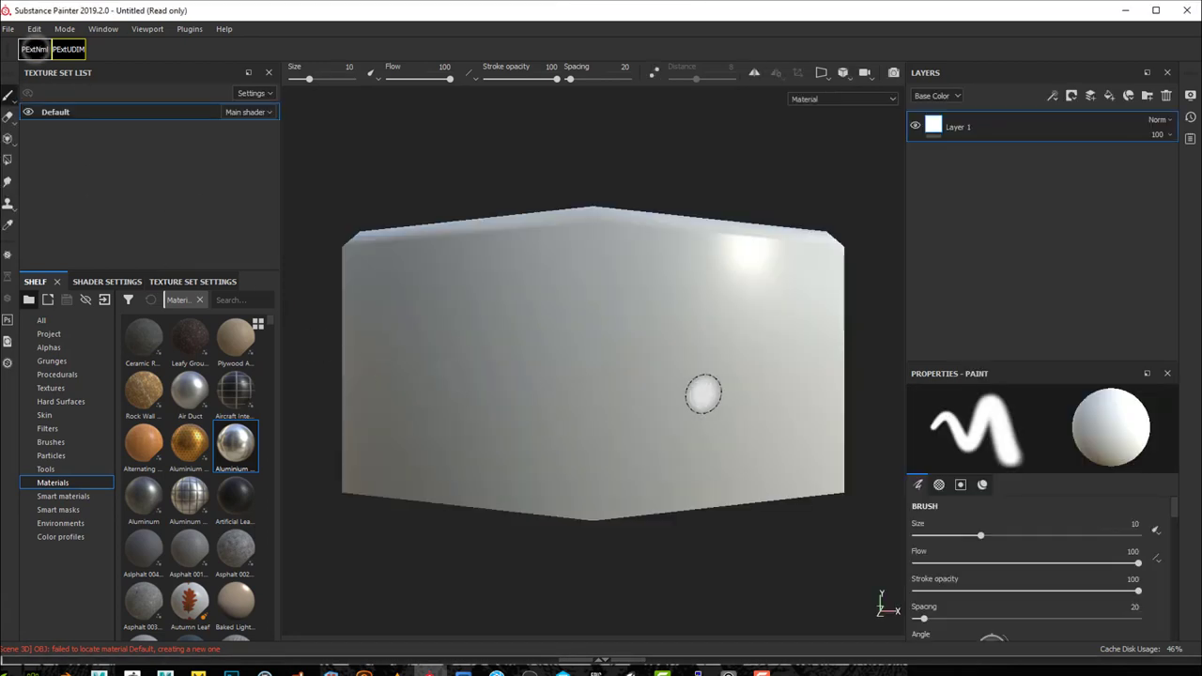
Step: Inspect the shading of the ring's beveled top edges and unbeveled vertical corners up close under rotating environment lighting
alt+drag(867, 328, 866, 437)
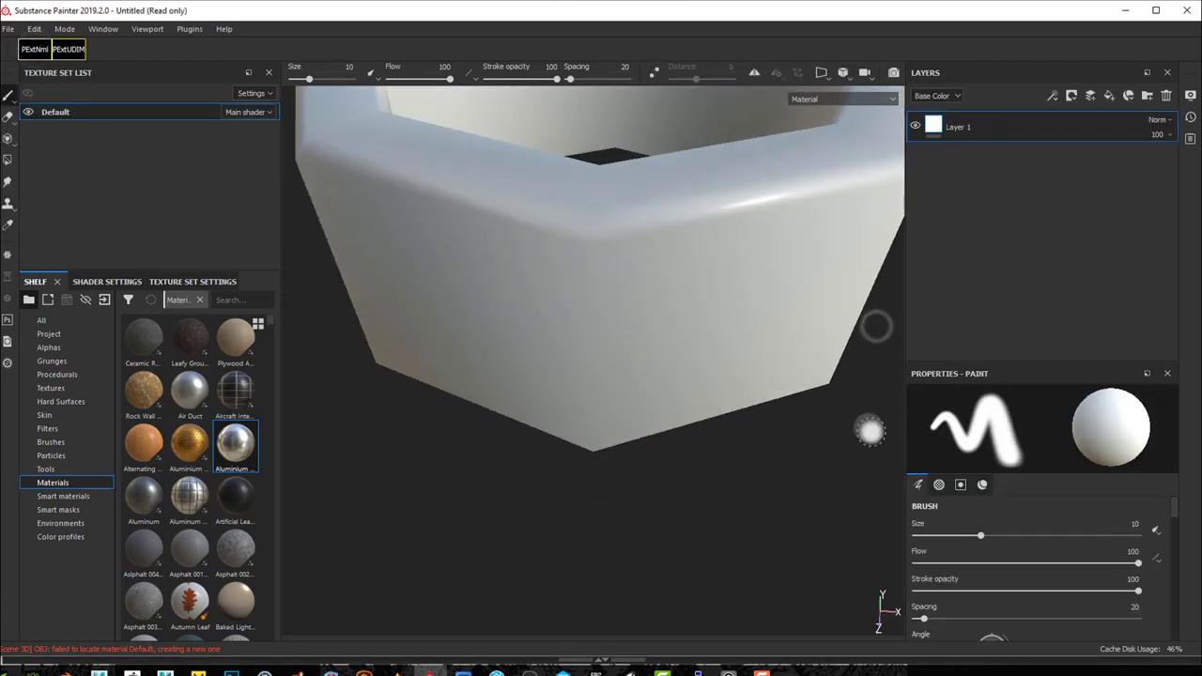
mouse_move(842, 473)
ctrl+right_down()
mouse_move(789, 440)
mouse_move(854, 441)
ctrl+right_up()
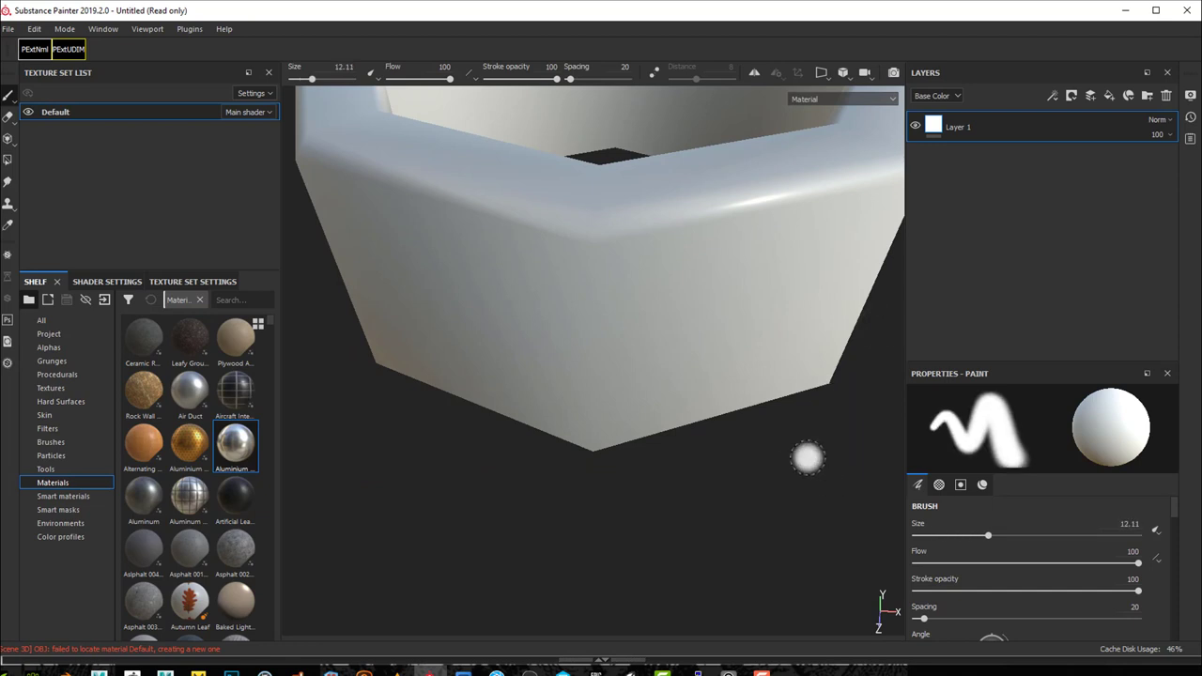
key(f)
mouse_move(776, 427)
alt+mouse_down()
mouse_move(812, 386)
mouse_move(858, 393)
mouse_move(719, 397)
mouse_move(748, 467)
mouse_move(752, 458)
alt+mouse_up()
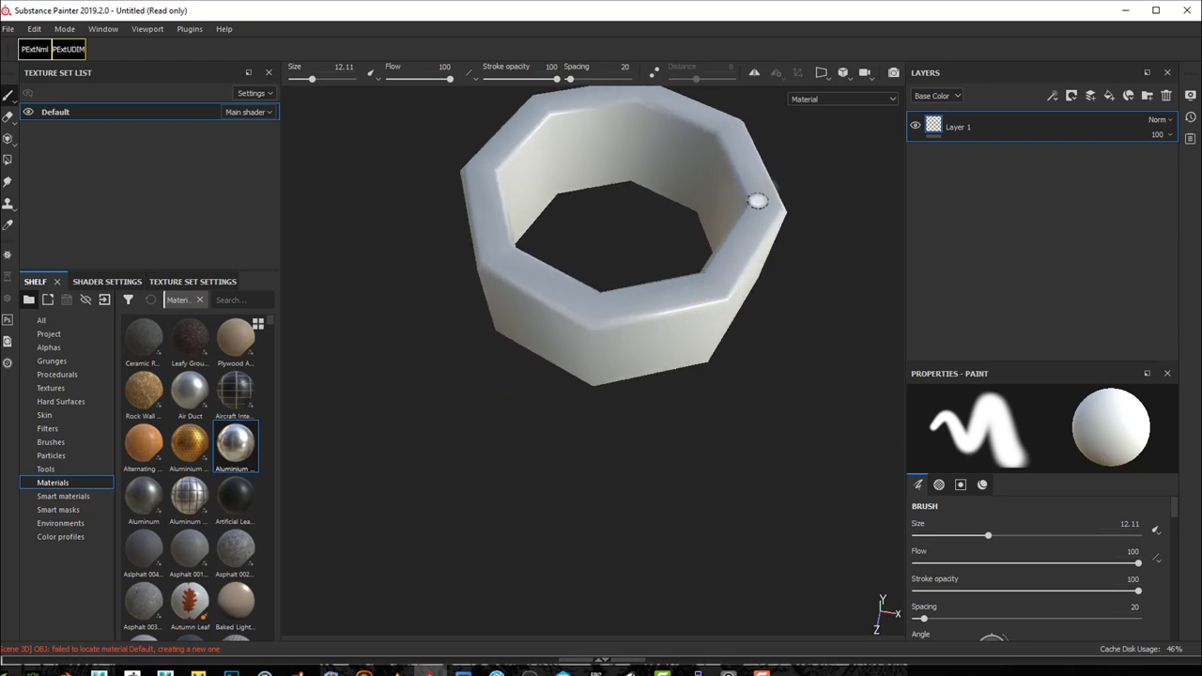
mouse_move(785, 378)
alt+mouse_down()
mouse_move(780, 344)
mouse_move(783, 376)
alt+mouse_up()
shift+right_drag(604, 254, 690, 252)
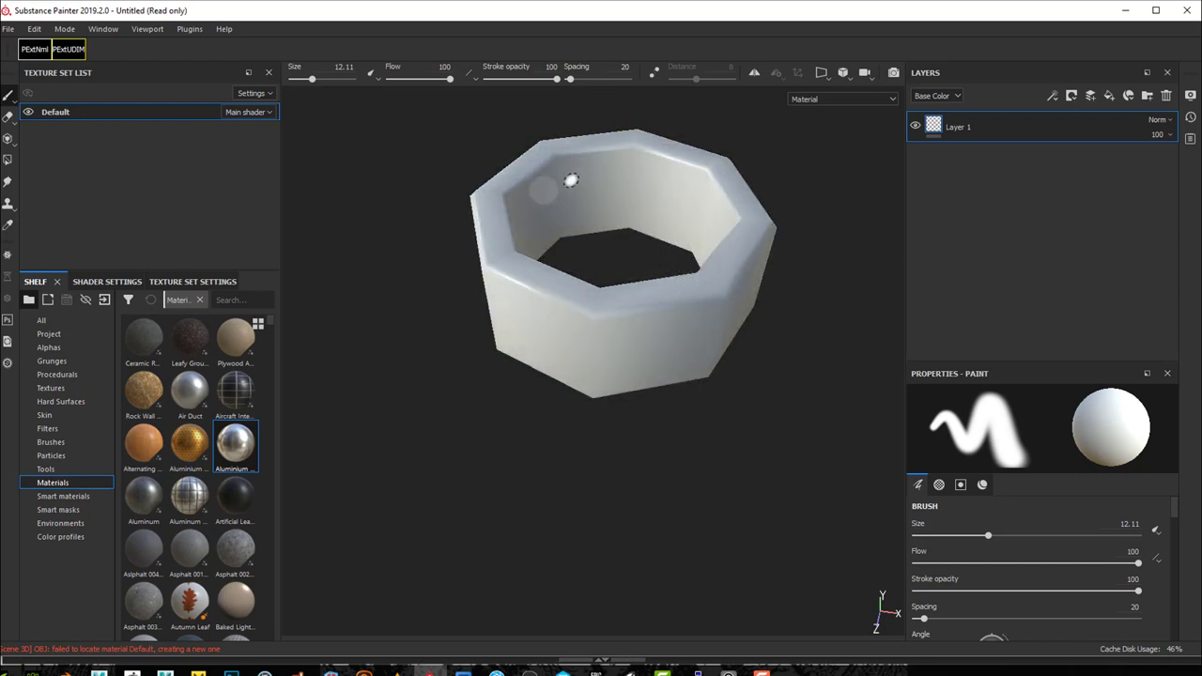
shift+right_drag(826, 438, 850, 386)
alt+drag(800, 430, 804, 366)
mouse_move(721, 438)
shift+right_down()
mouse_move(746, 435)
mouse_move(703, 429)
mouse_move(730, 436)
shift+right_up()
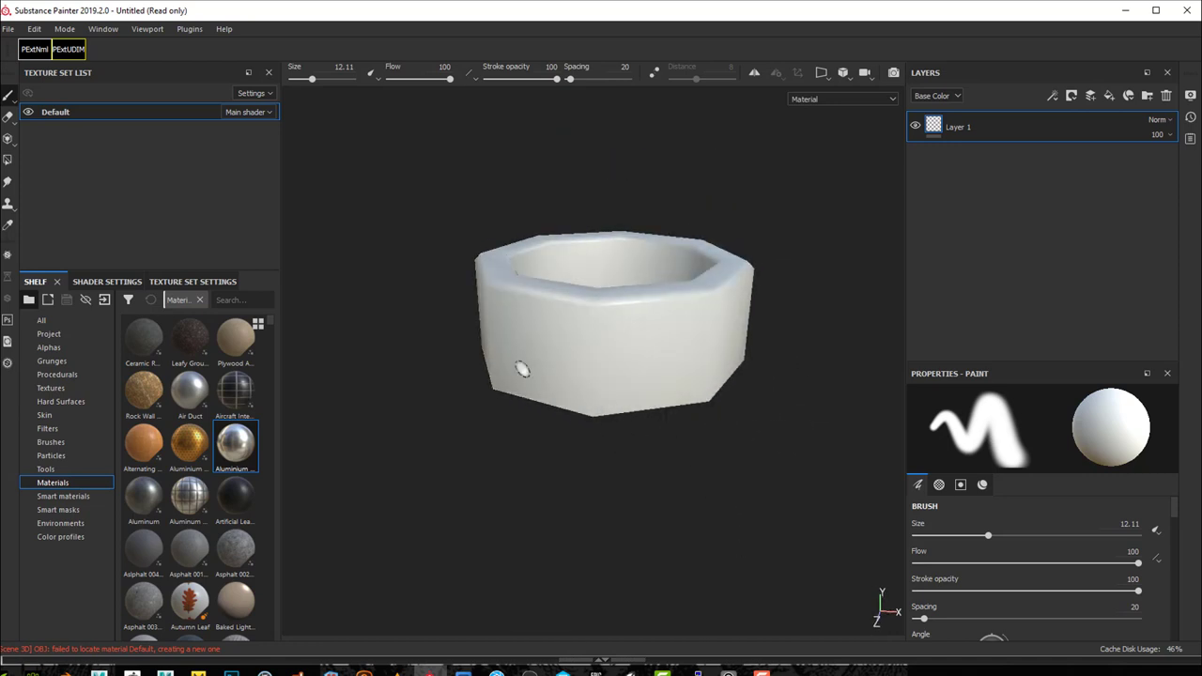
mouse_move(408, 404)
alt+mouse_down()
mouse_move(516, 403)
mouse_move(504, 376)
mouse_move(509, 385)
alt+mouse_up()
mouse_move(645, 449)
shift+right_down()
mouse_move(711, 464)
mouse_move(633, 459)
mouse_move(657, 461)
shift+right_up()
alt+drag(721, 456, 641, 469)
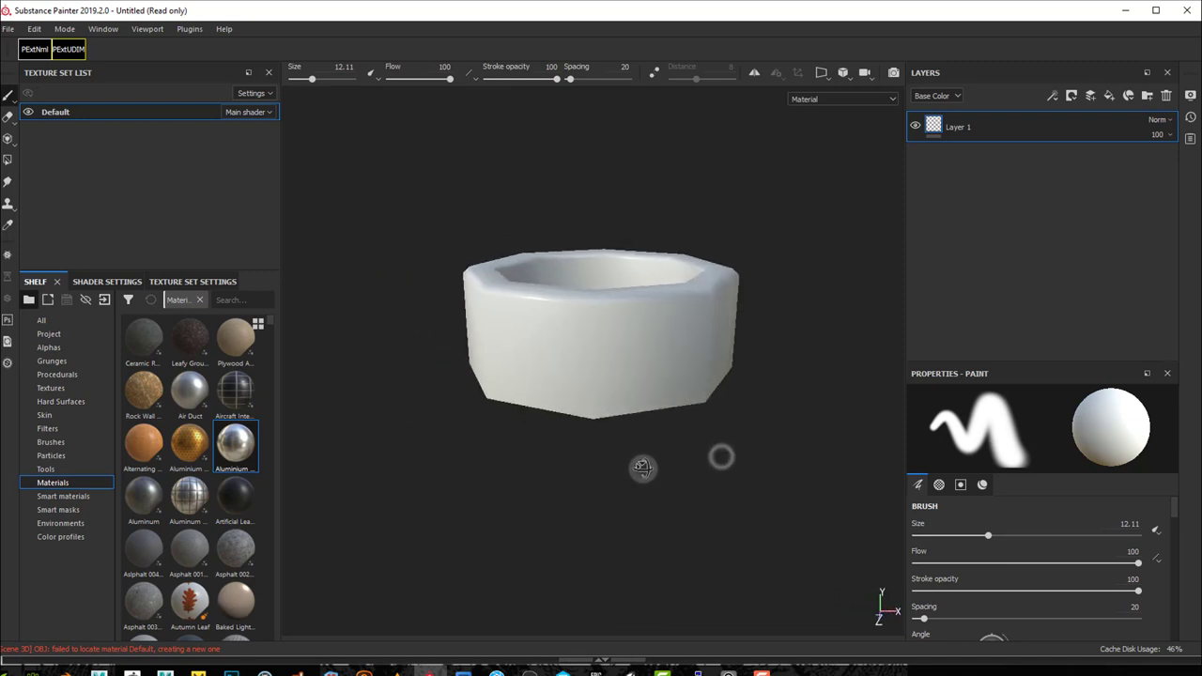
Step: Inspect how the octagonal ring's silhouette and bevel shading read from far away under different environment lighting angles
scroll(703, 472, down, 6)
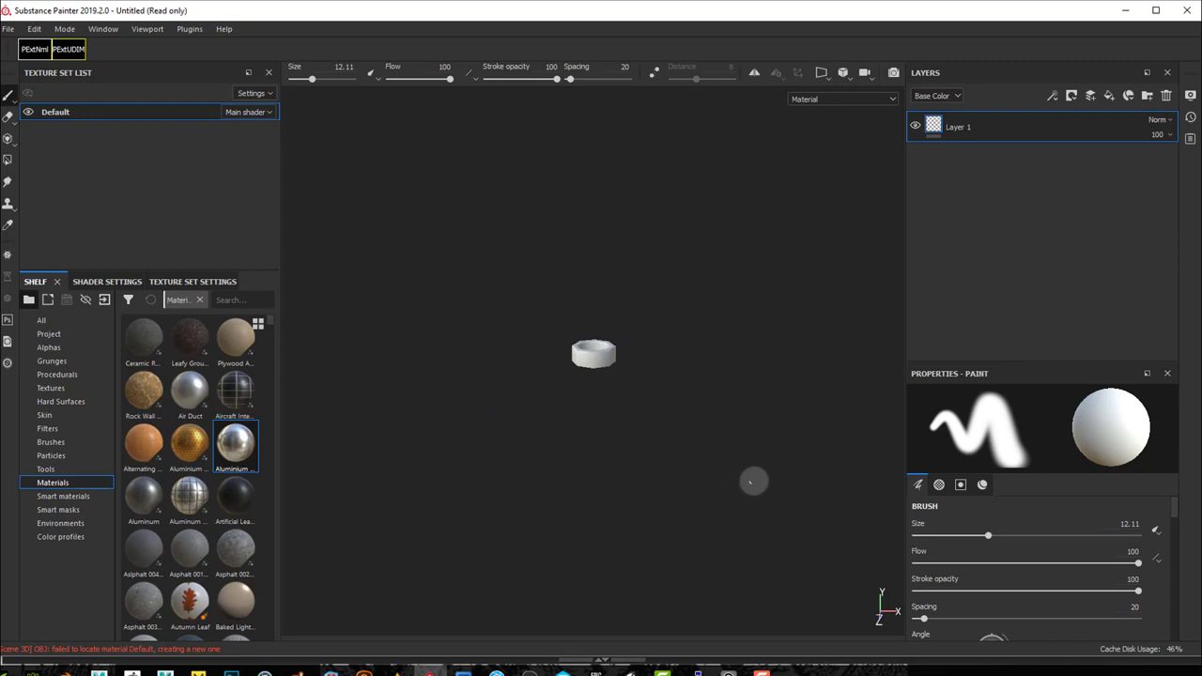
mouse_move(668, 445)
alt+mouse_down()
mouse_move(657, 422)
mouse_move(668, 446)
alt+mouse_up()
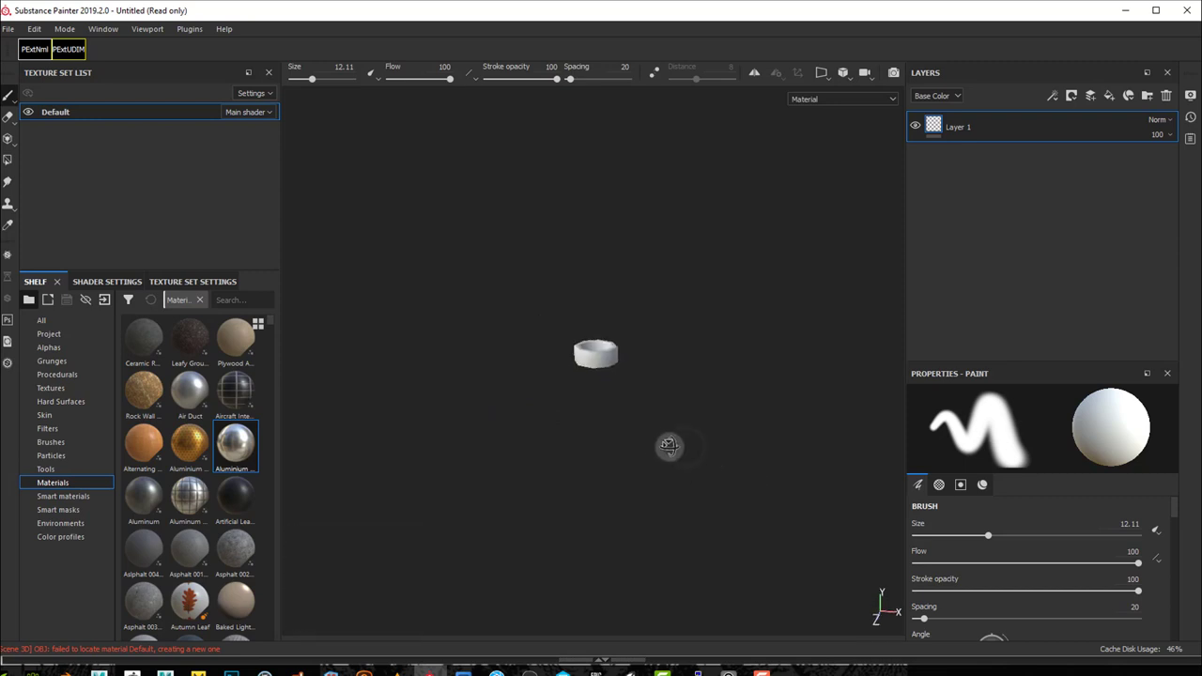
mouse_move(710, 450)
shift+right_down()
mouse_move(674, 451)
mouse_move(740, 451)
mouse_move(711, 451)
shift+right_up()
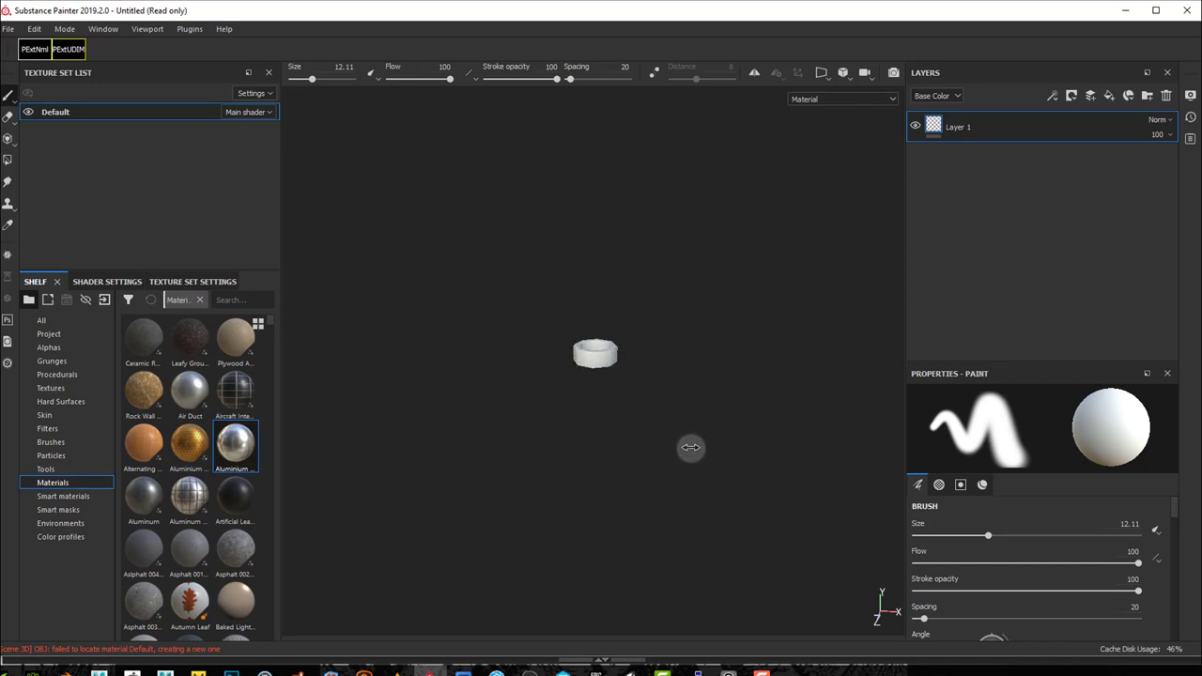
mouse_move(696, 447)
shift+right_down()
mouse_move(695, 331)
mouse_move(647, 313)
mouse_move(730, 411)
mouse_move(696, 406)
shift+right_up()
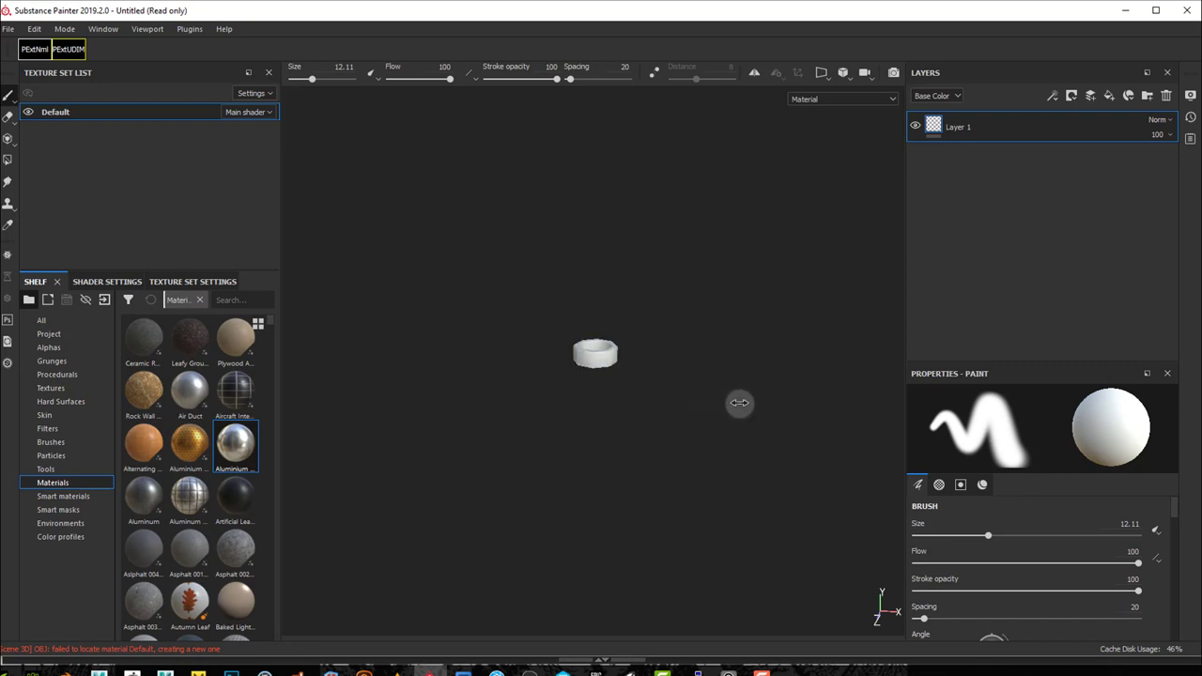
shift+right_drag(733, 404, 687, 403)
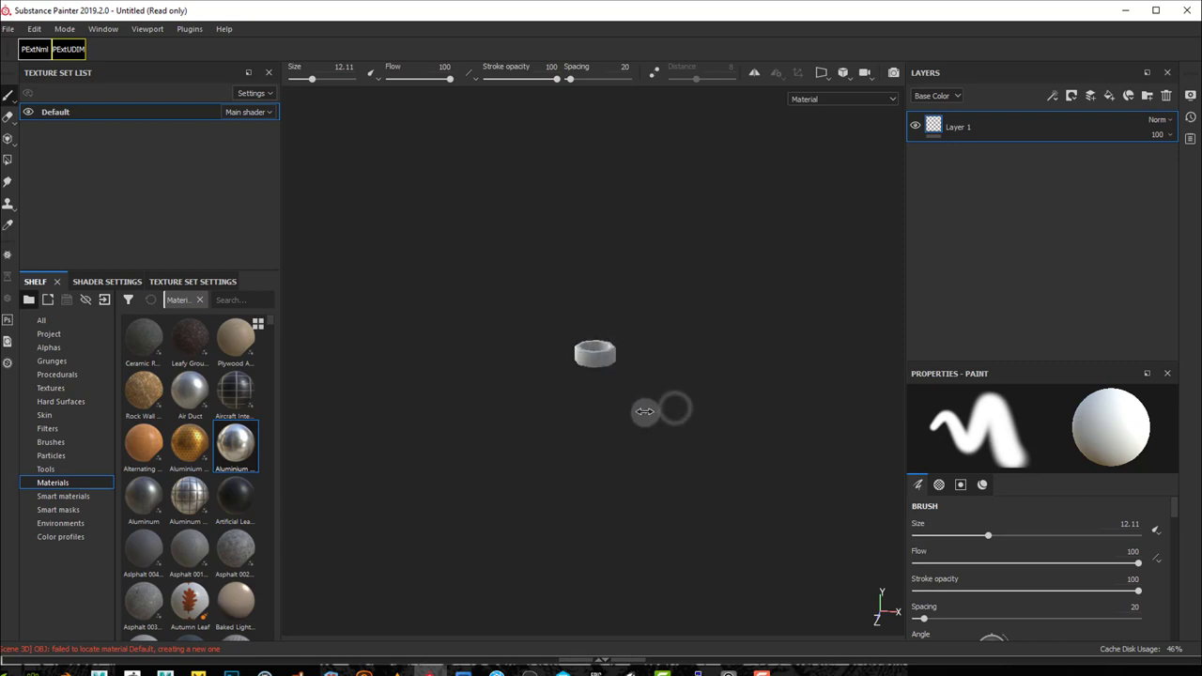
mouse_move(657, 411)
shift+right_down()
mouse_move(679, 416)
mouse_move(635, 413)
shift+right_up()
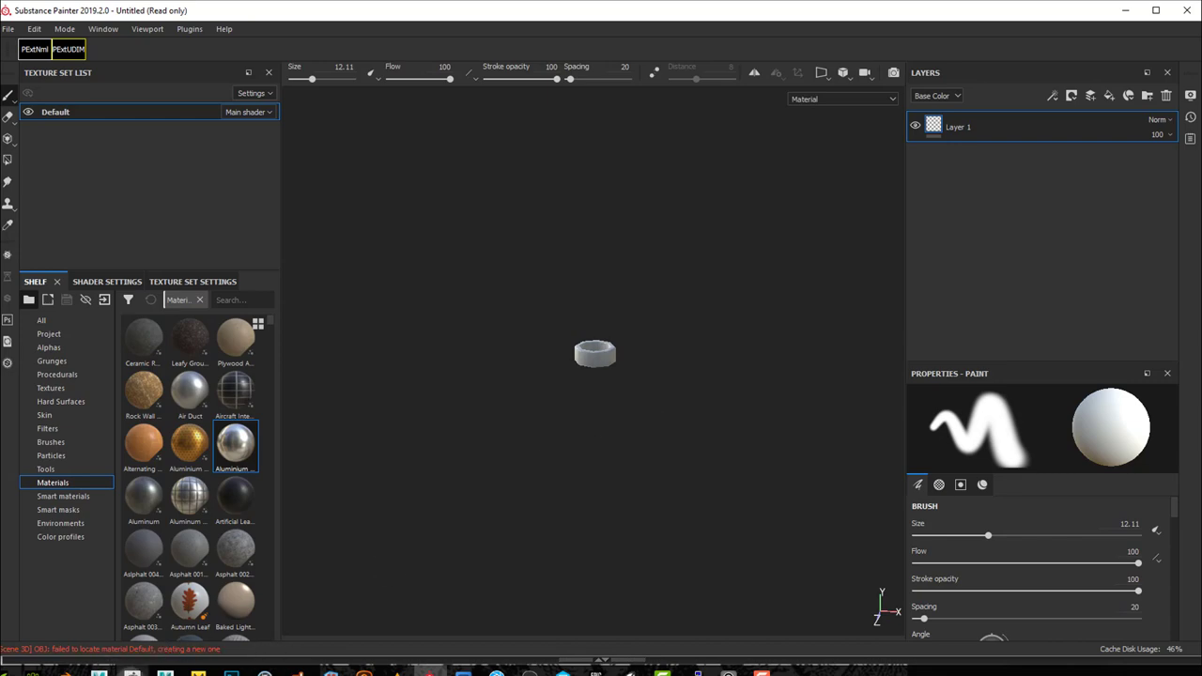
Step: Return to ZBrush and examine the reference images of the IV pole stand and the red caster base
click(133, 672)
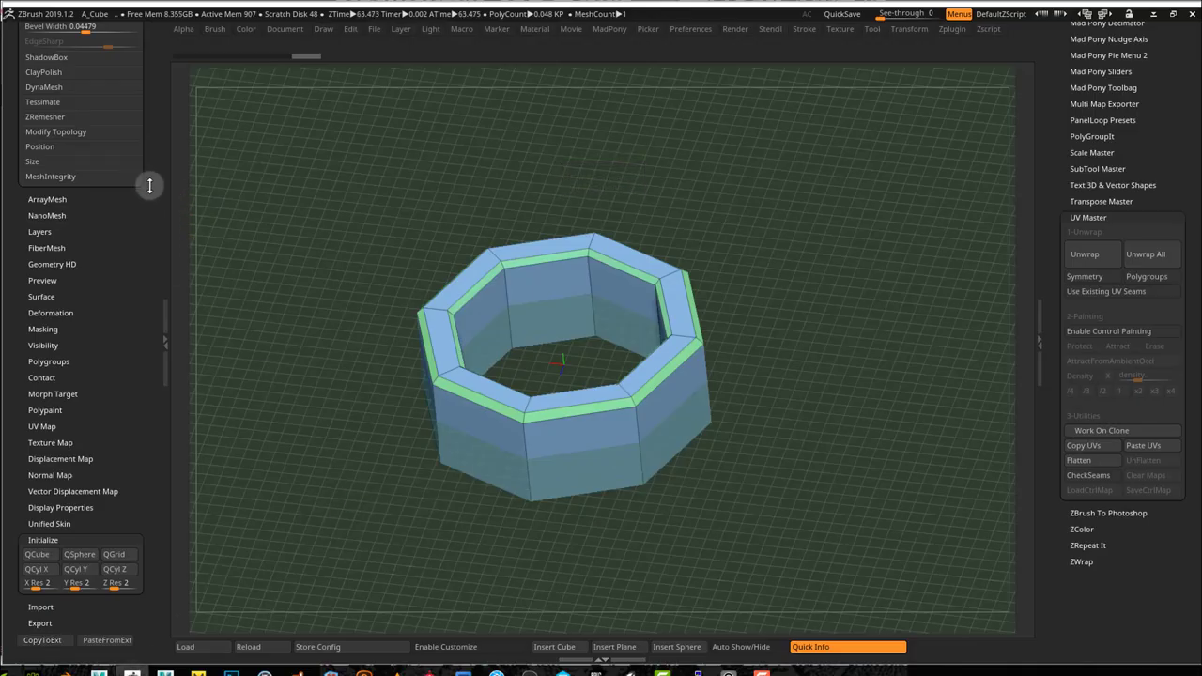
scroll(149, 185, up, 6)
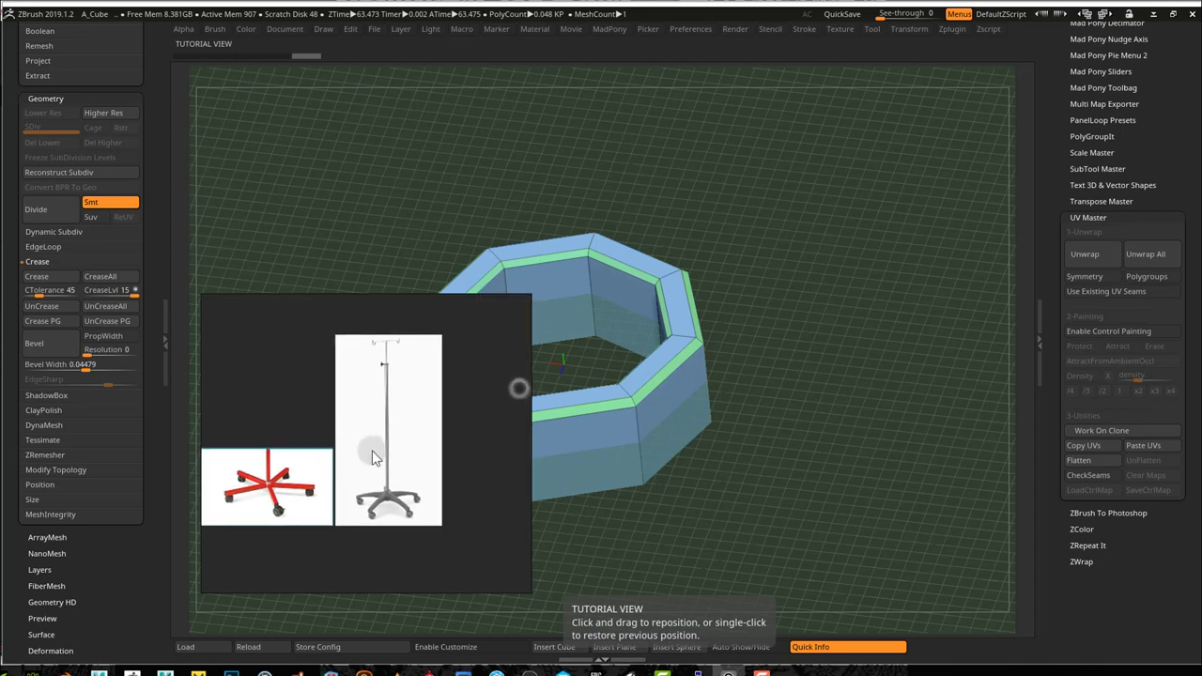
scroll(380, 423, up, 7)
scroll(402, 472, down, 3)
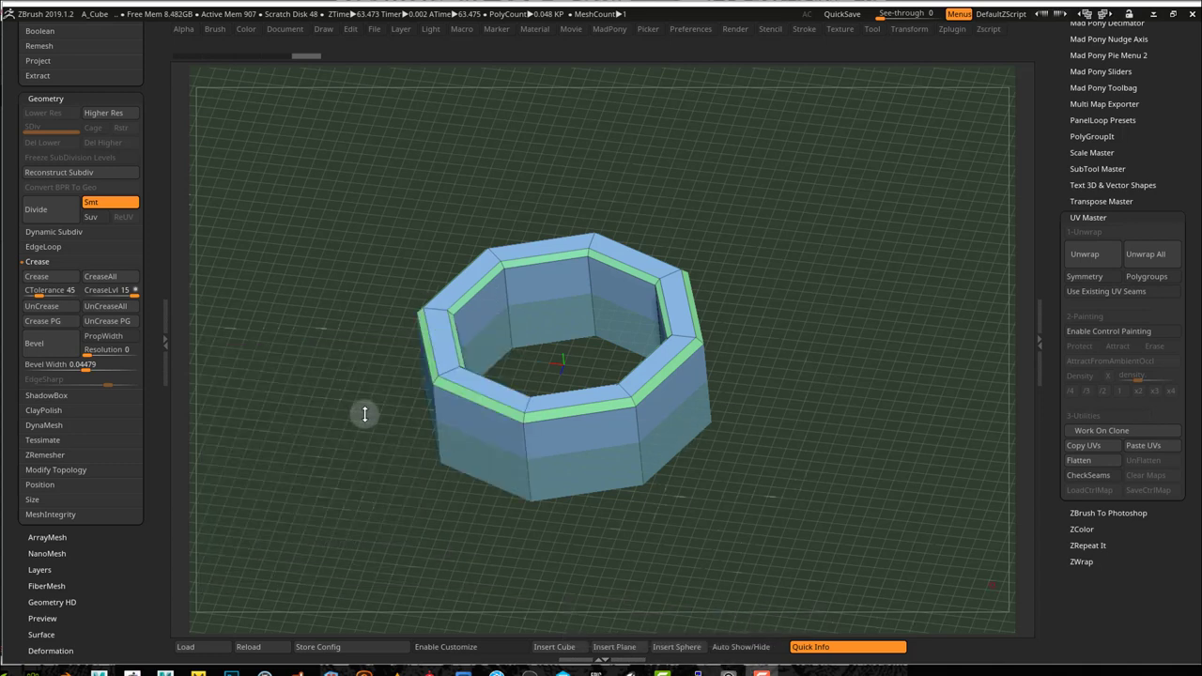
Step: Delete the beveled octagonal ring subtool and switch to the Cylinder3D_2 primitive
scroll(140, 267, up, 10)
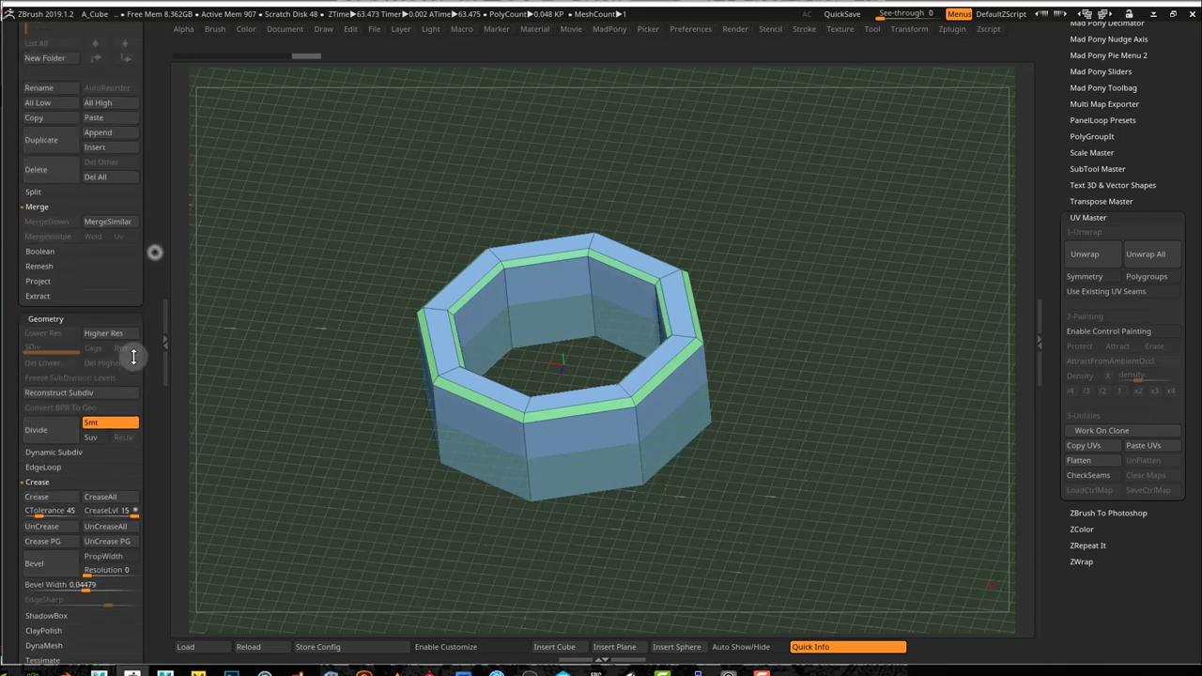
click(39, 453)
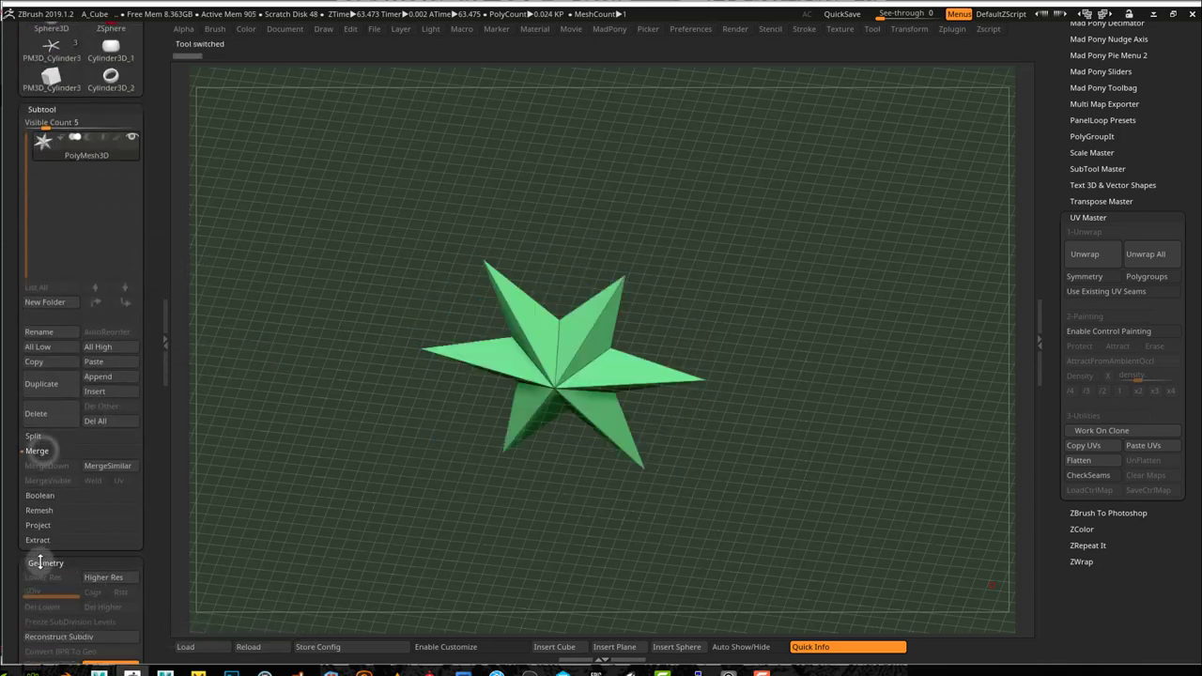
click(45, 563)
scroll(155, 483, up, 5)
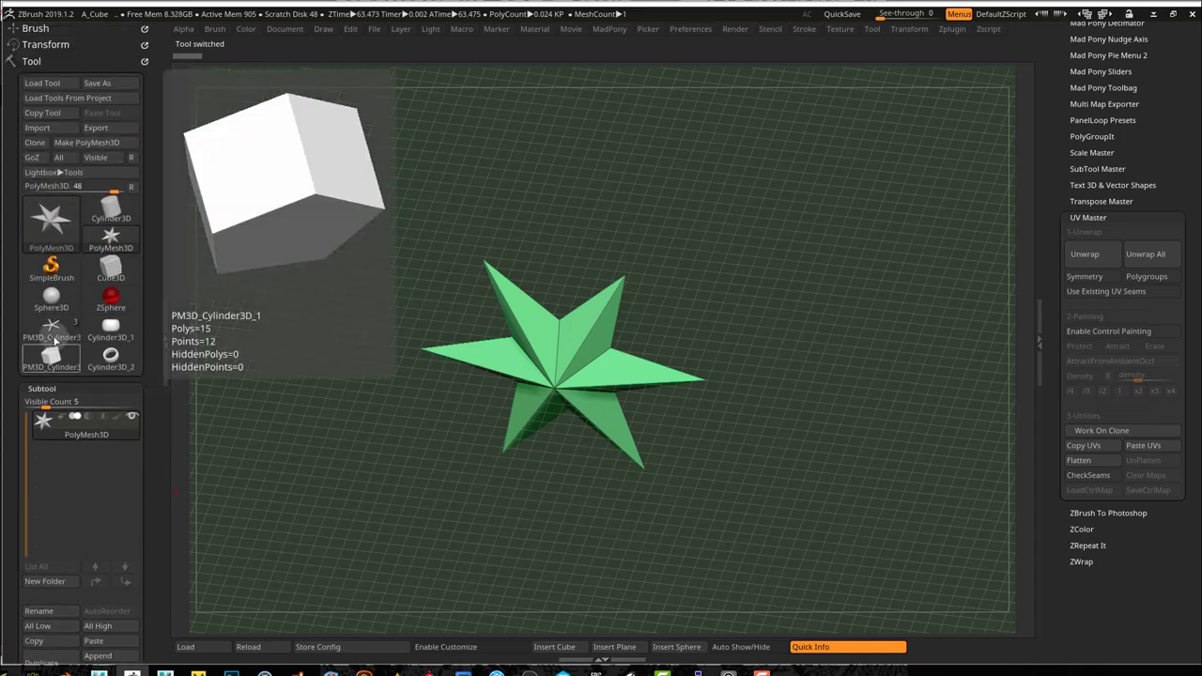
click(129, 362)
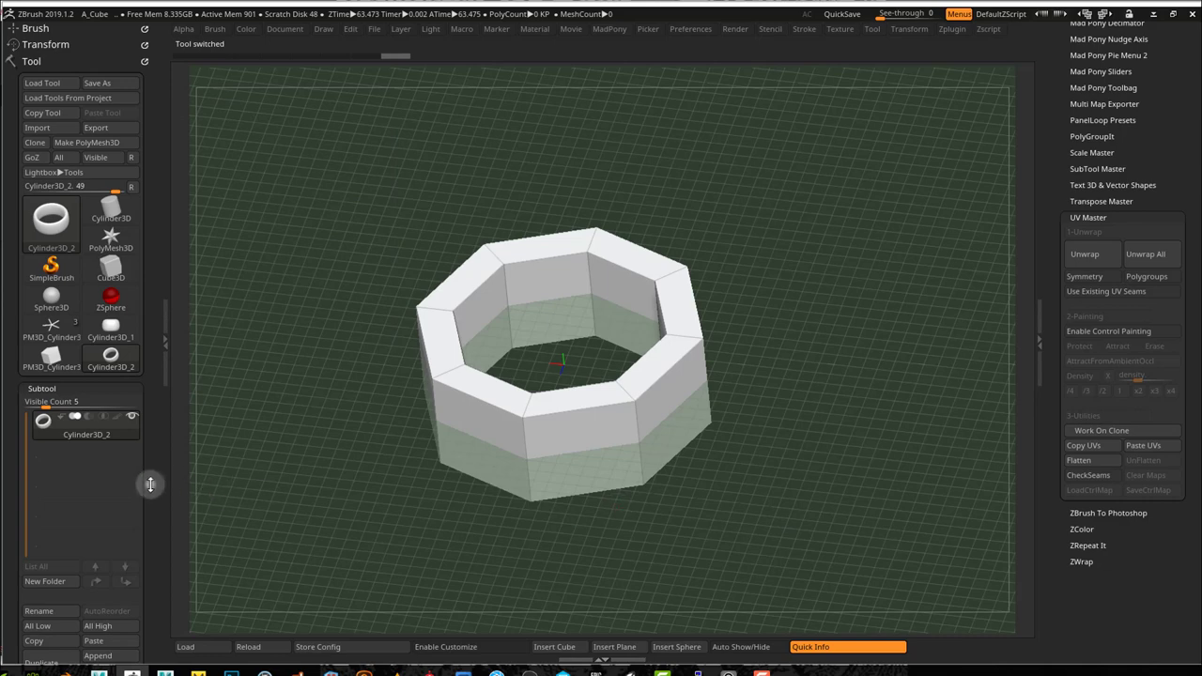
Step: Set the ring primitive's HDivide to 12 and check its twelve-sided shape from several angles
scroll(151, 484, down, 6)
click(19, 476)
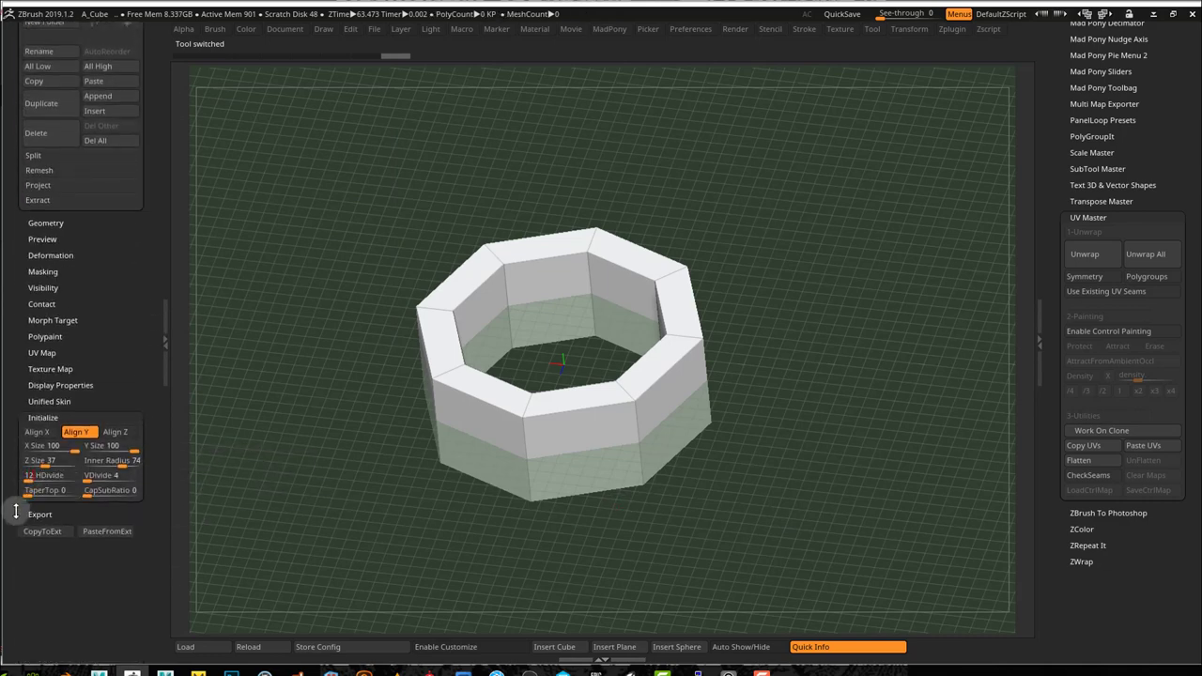
key(Return)
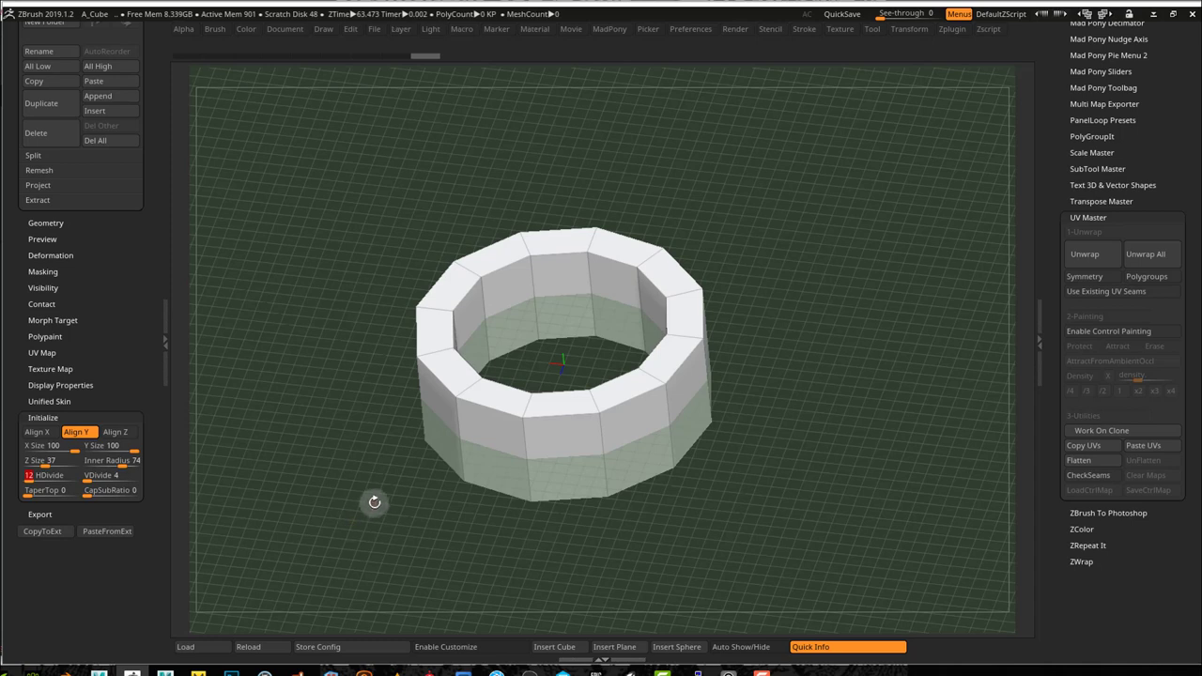
drag(323, 435, 322, 467)
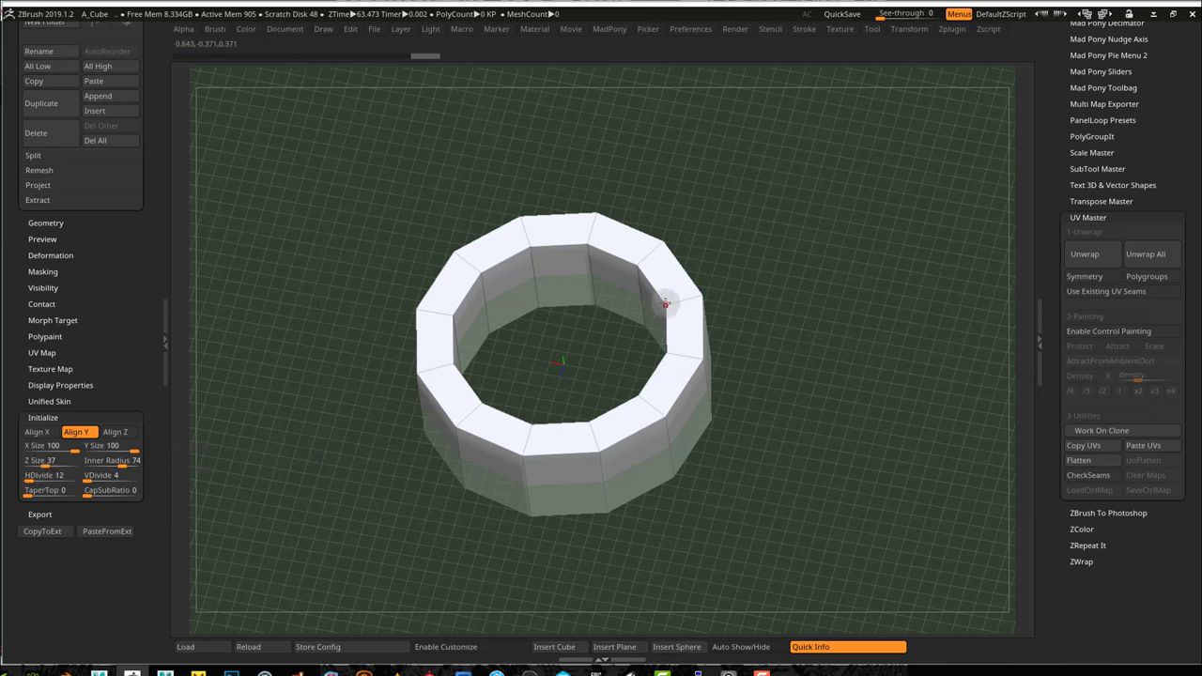
mouse_move(295, 515)
mouse_down()
mouse_move(322, 526)
mouse_move(294, 516)
mouse_up()
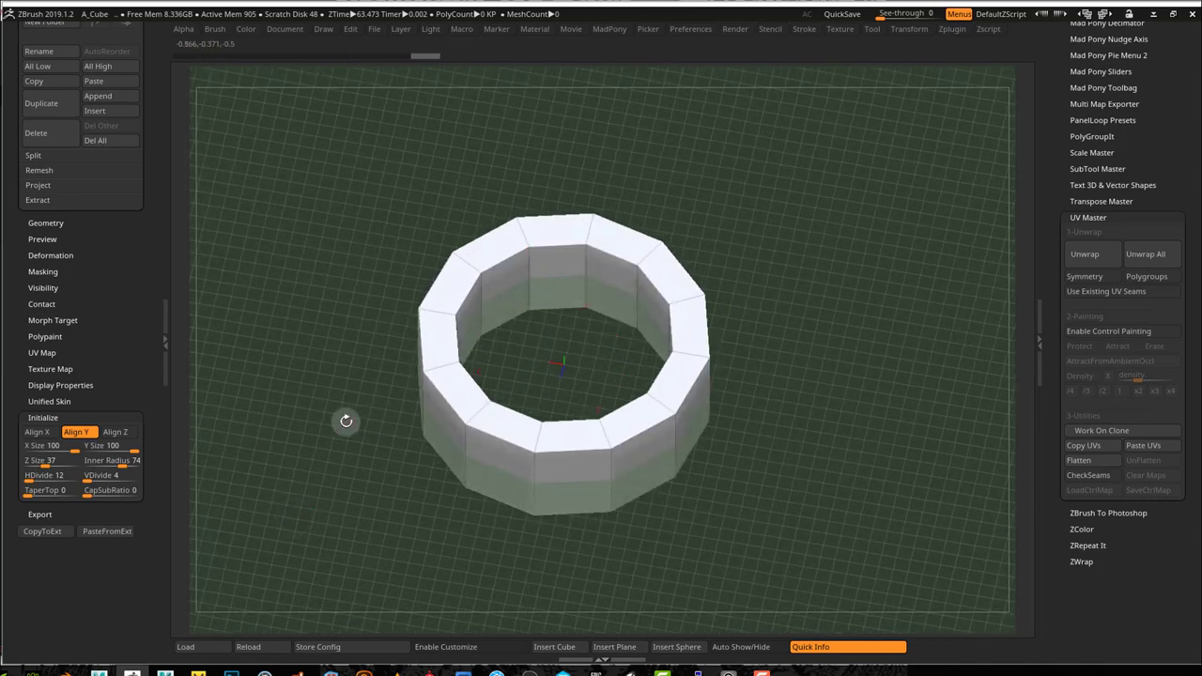
drag(764, 394, 754, 407)
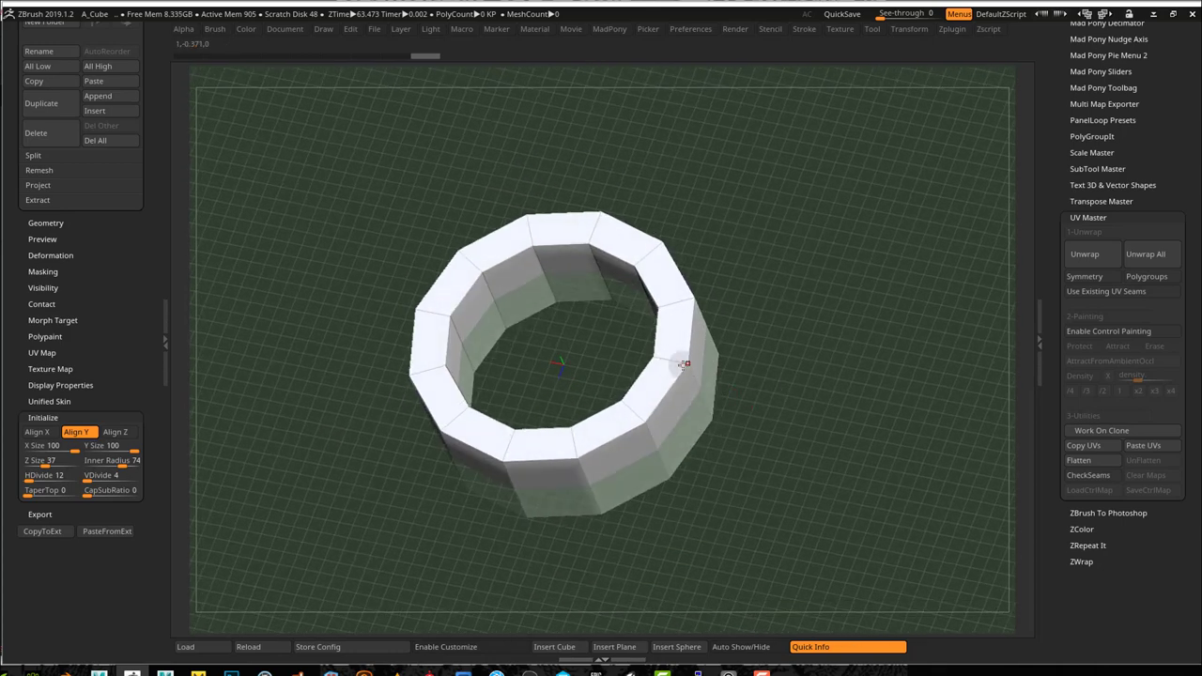
mouse_move(441, 538)
mouse_down()
mouse_move(429, 536)
mouse_move(452, 517)
mouse_up()
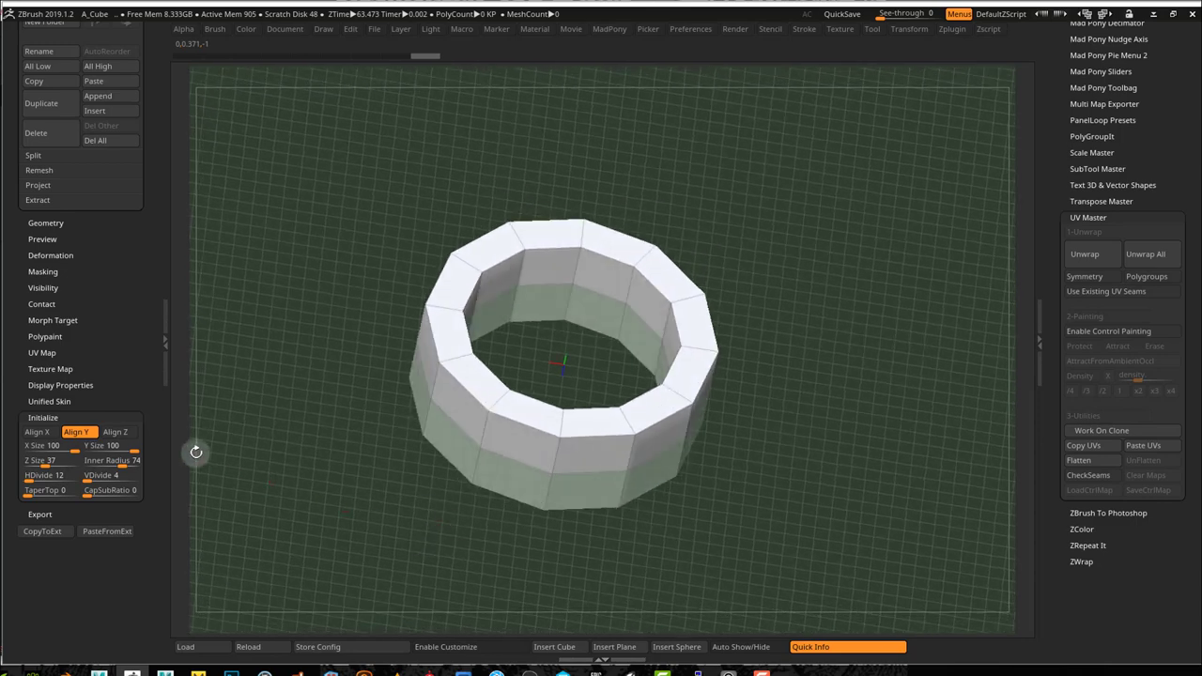
Step: Convert the twelve-sided ring primitive into an editable PolyMesh3D
scroll(145, 402, up, 3)
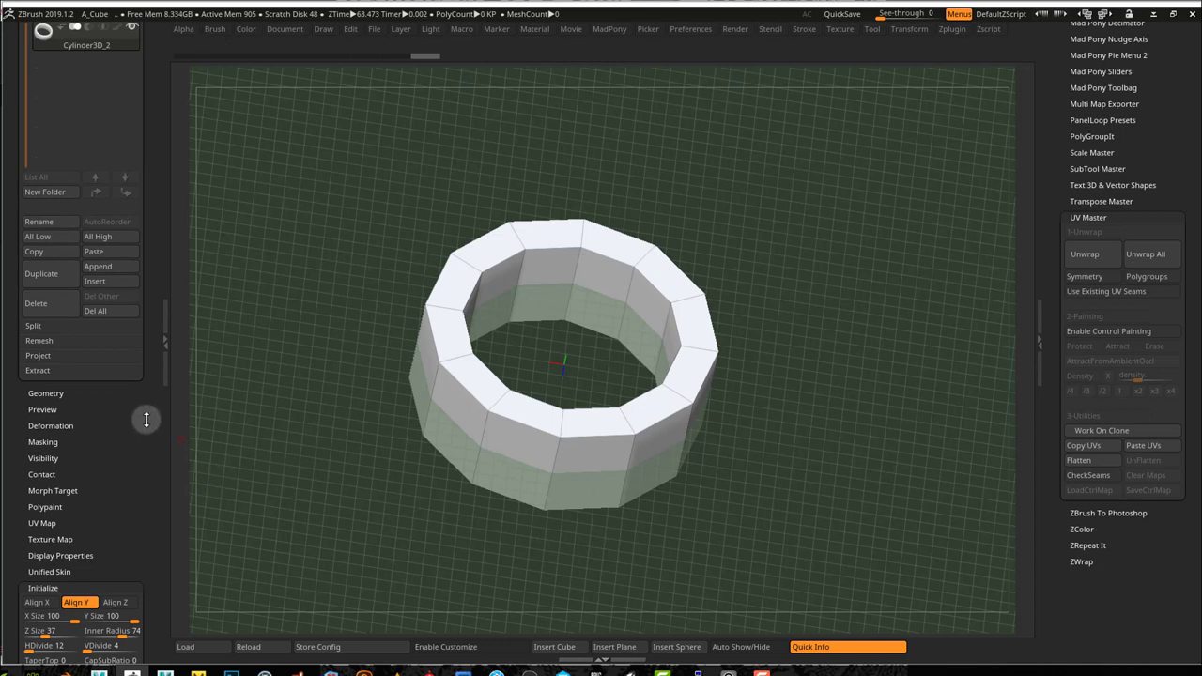
scroll(146, 419, up, 7)
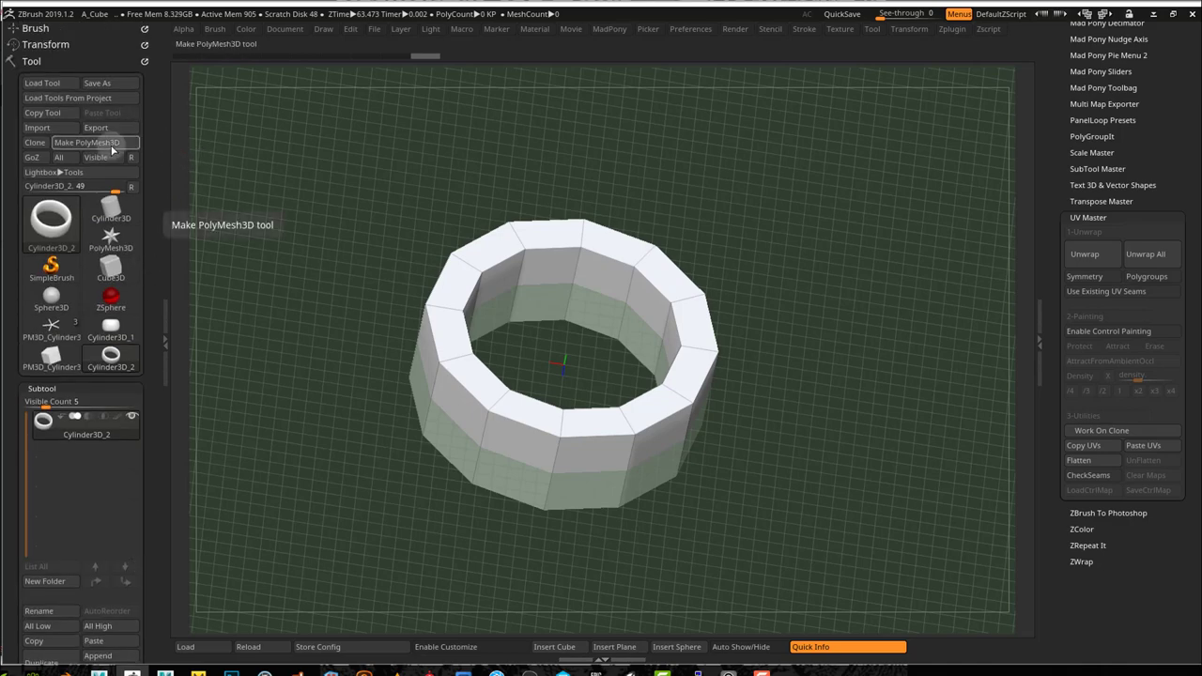
click(112, 143)
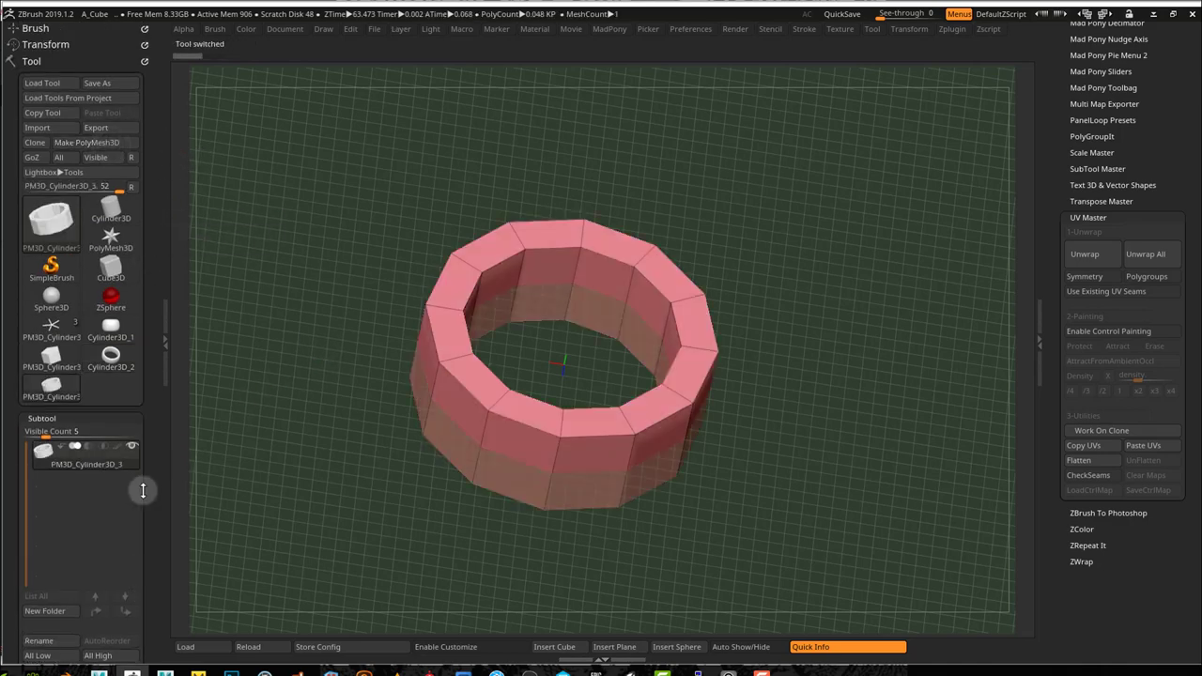
scroll(150, 492, down, 3)
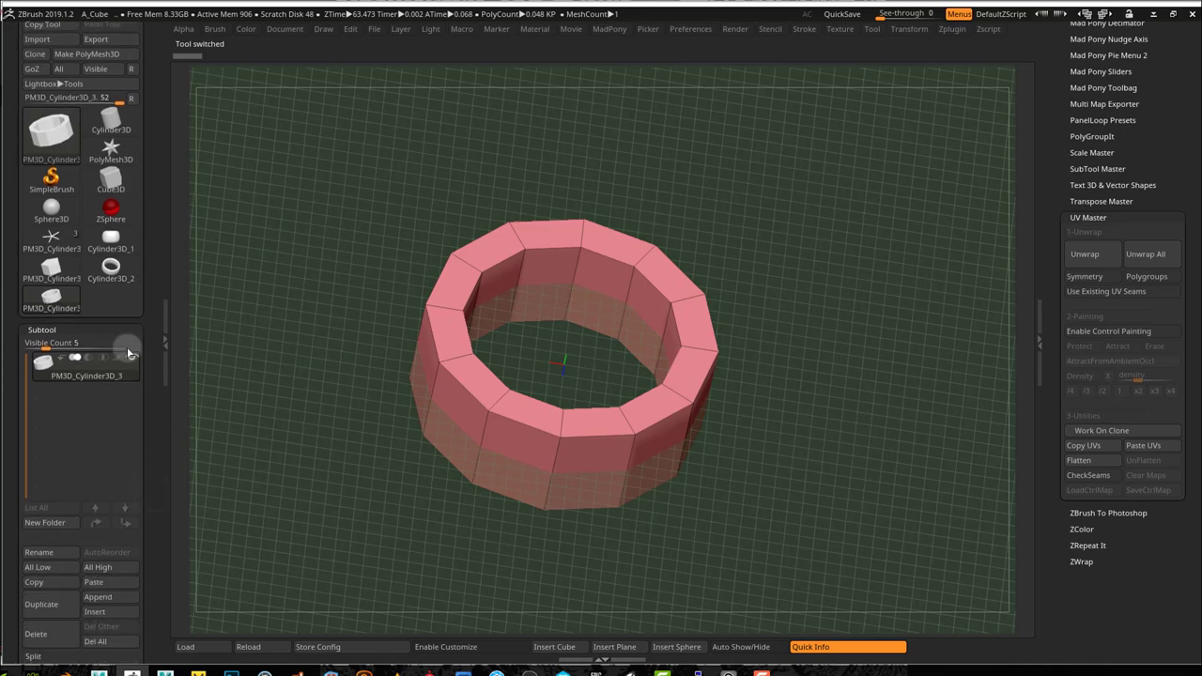
Step: Return to the IV stand's multi-part tool and insert the twelve-sided ring as a new subtool
click(51, 238)
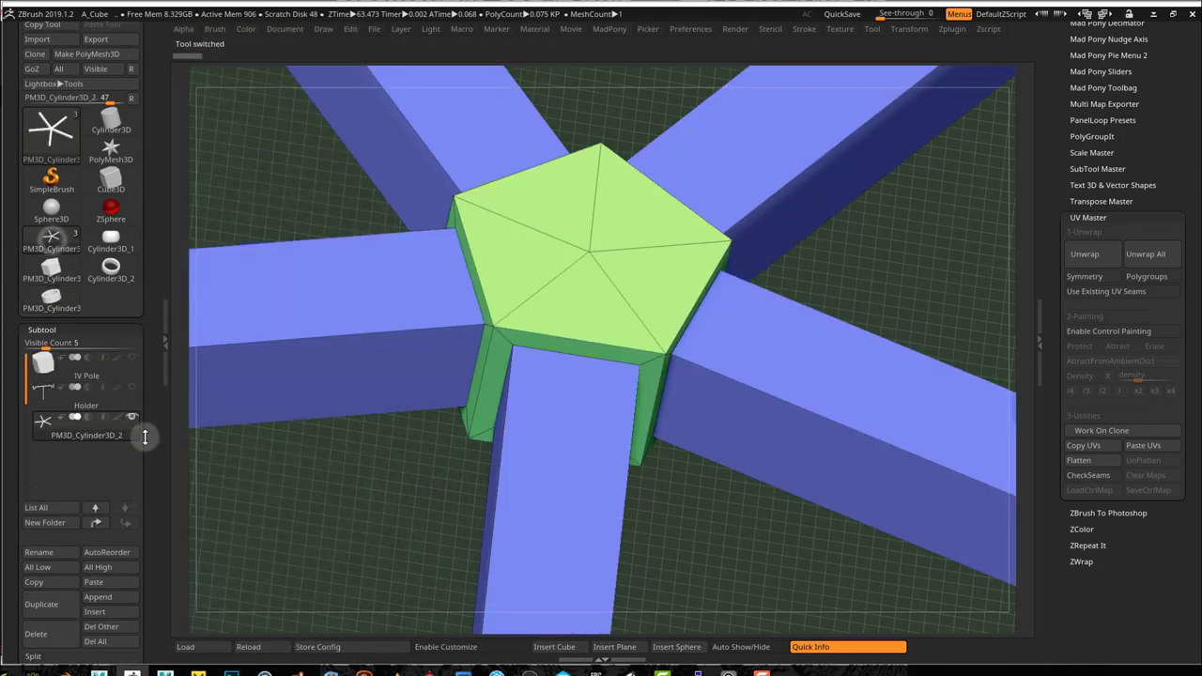
scroll(148, 441, down, 5)
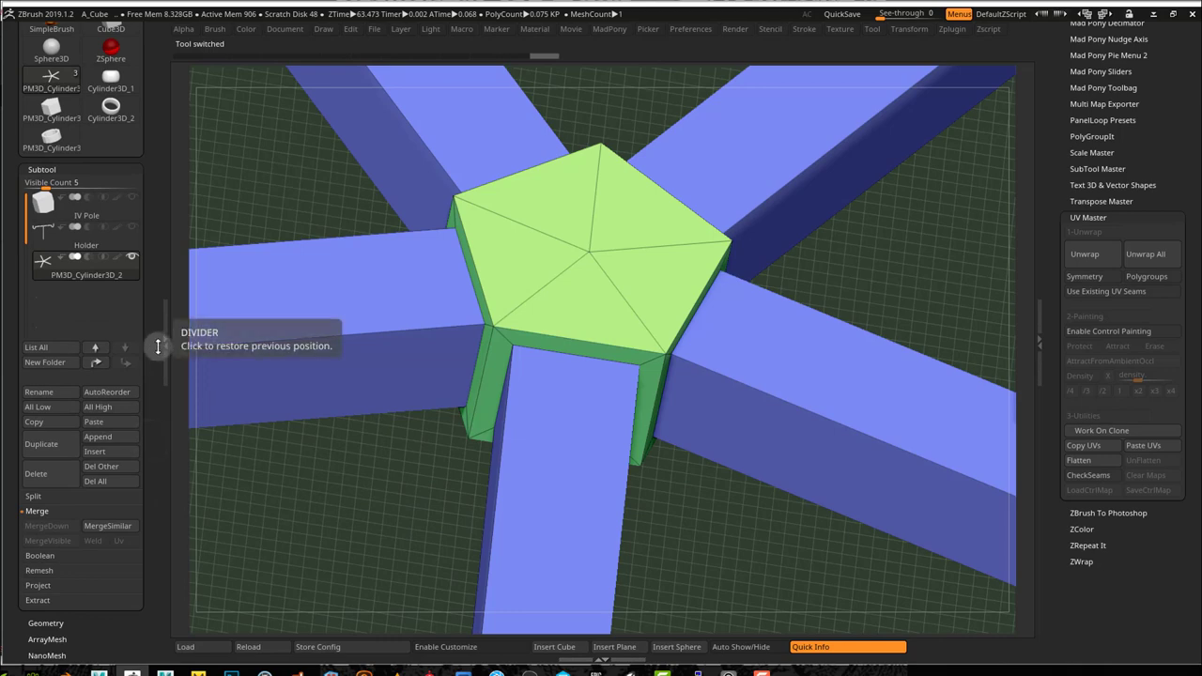
click(123, 451)
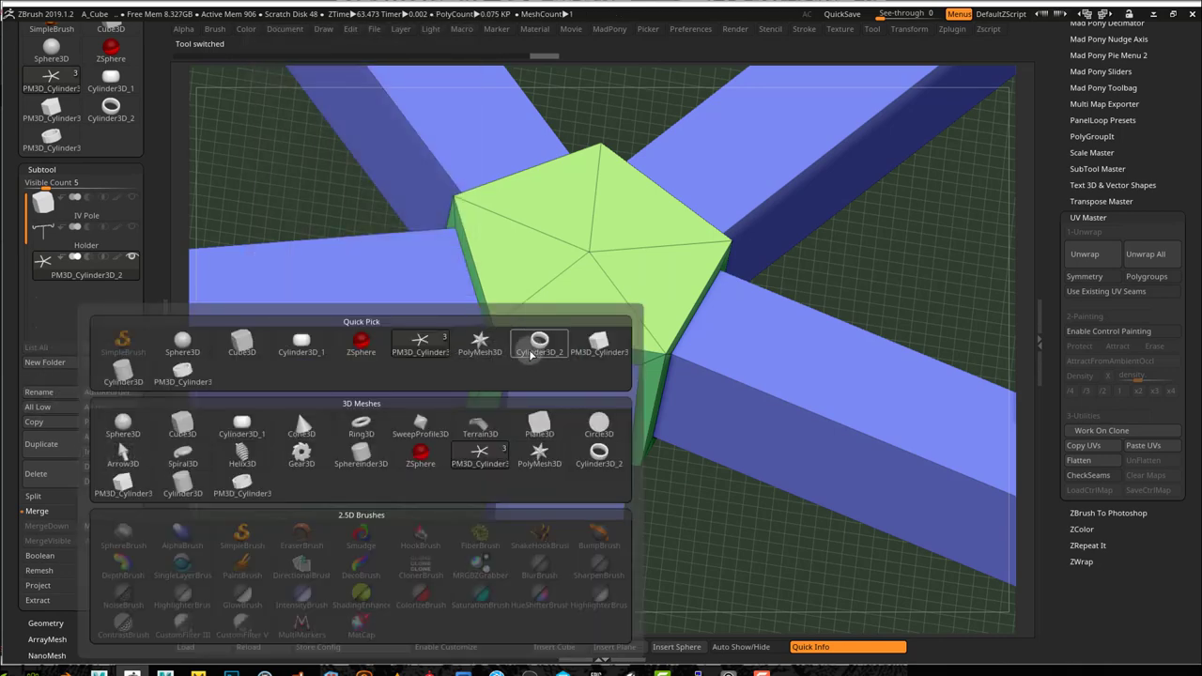
mouse_move(541, 358)
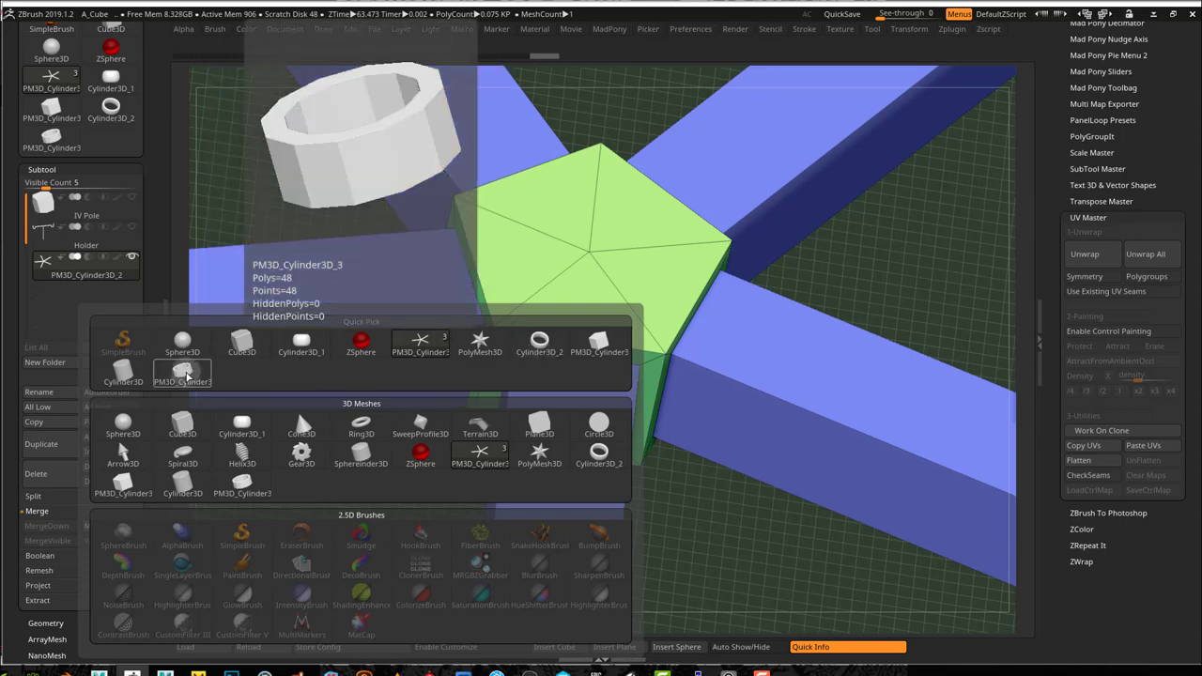
click(187, 377)
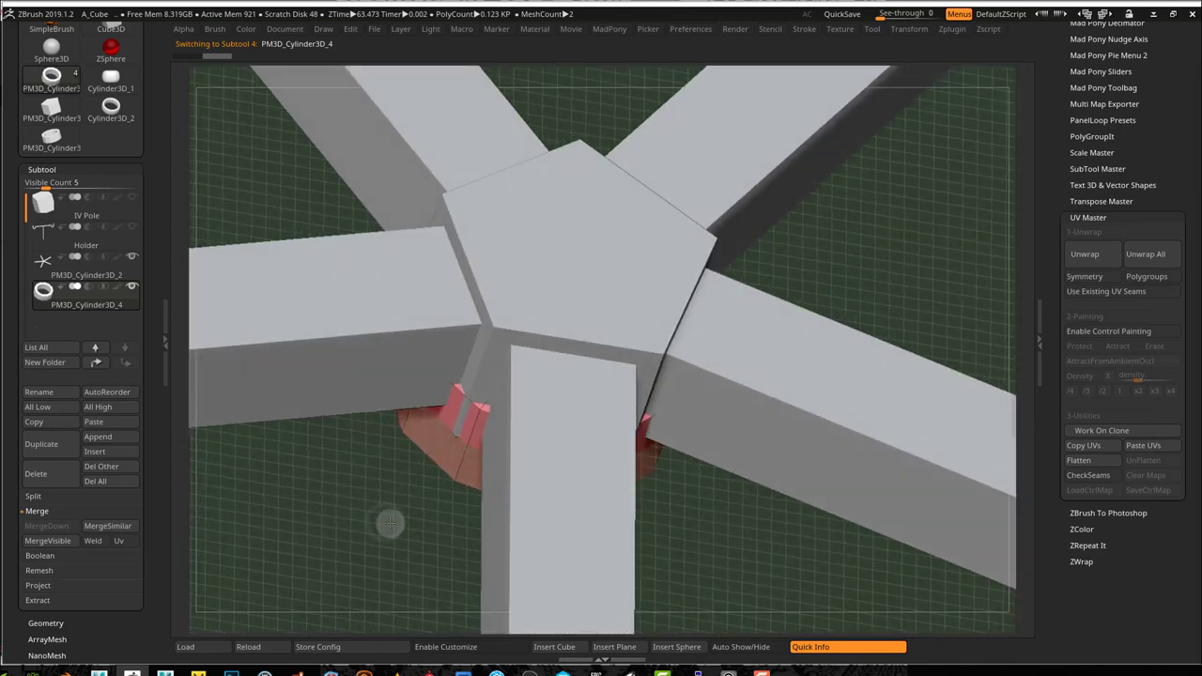
Step: Move the twelve-sided ring up until it sits above the pentagonal hub
drag(385, 502, 396, 511)
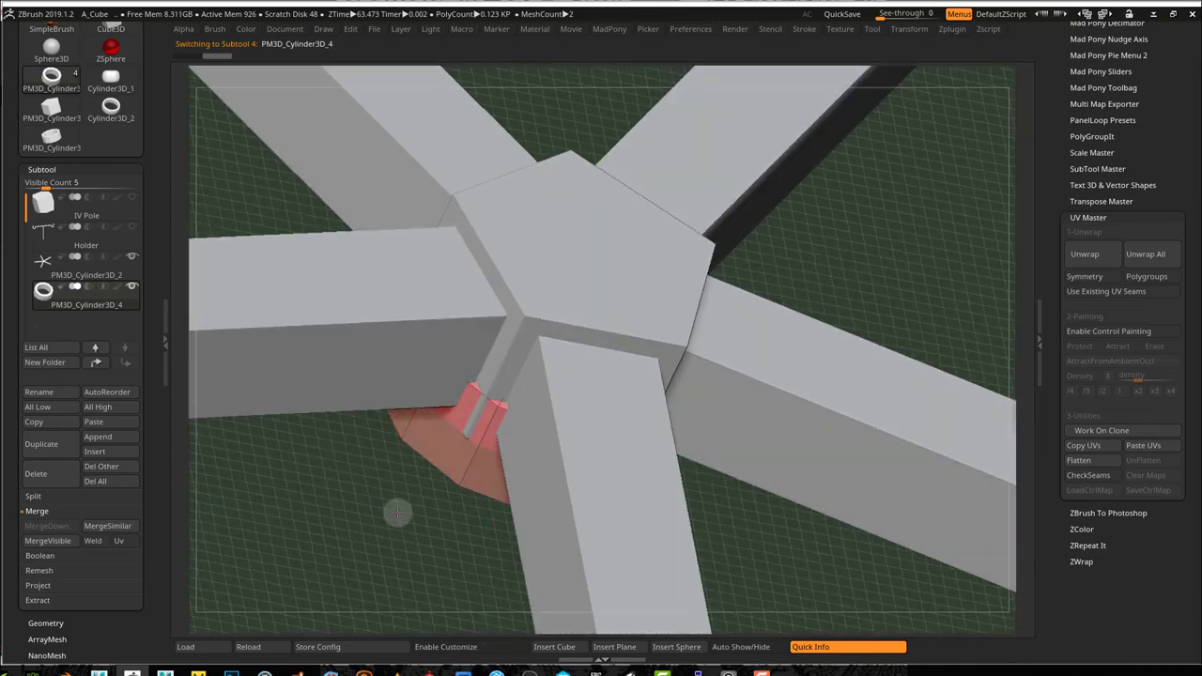
key(space)
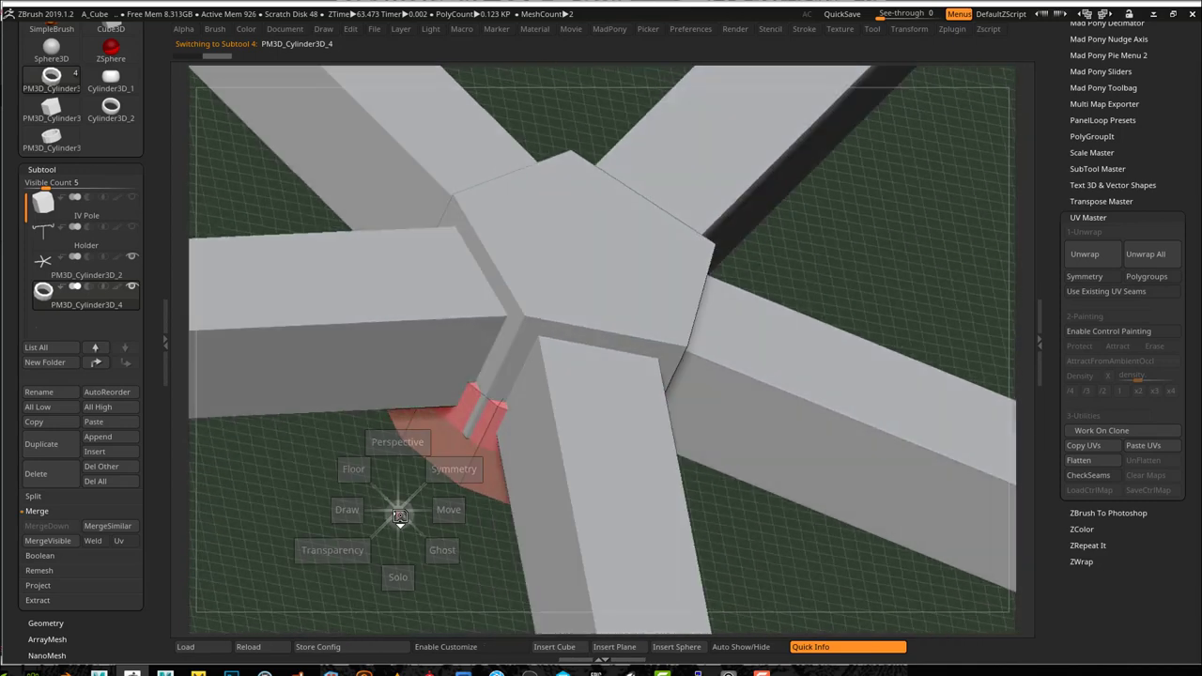
click(567, 523)
drag(555, 313, 693, 172)
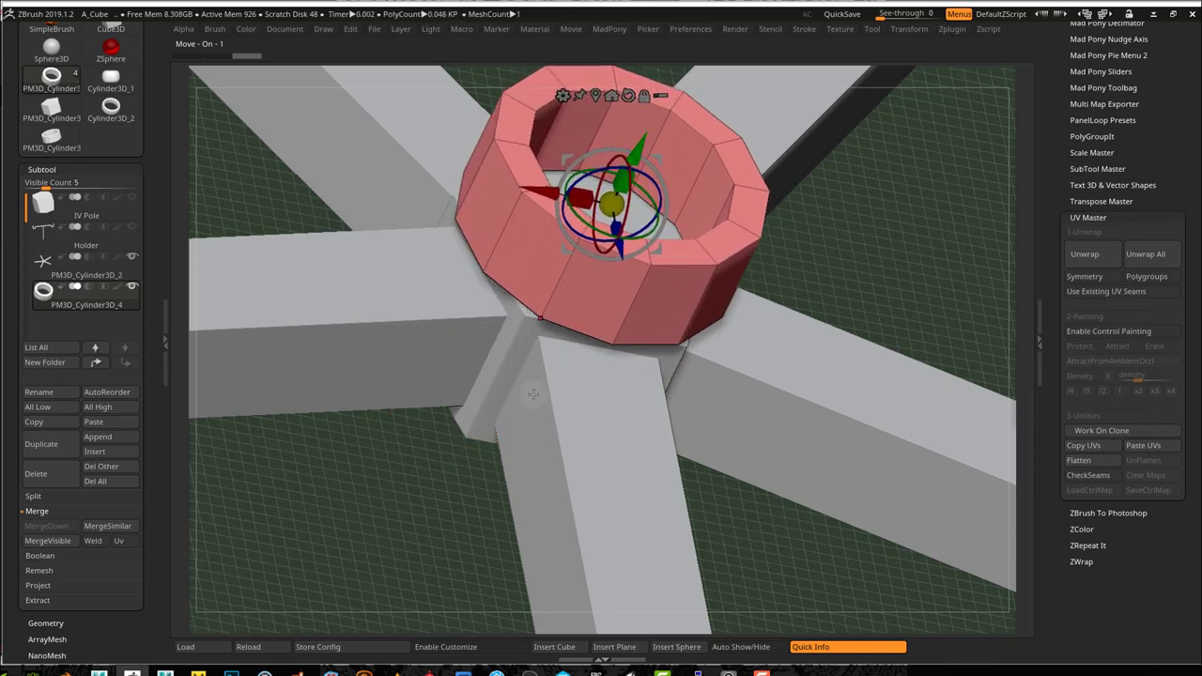
Step: Scale the ring down uniformly to fit within the pentagonal hub's top and lower it onto the hub
shift+drag(430, 461, 431, 476)
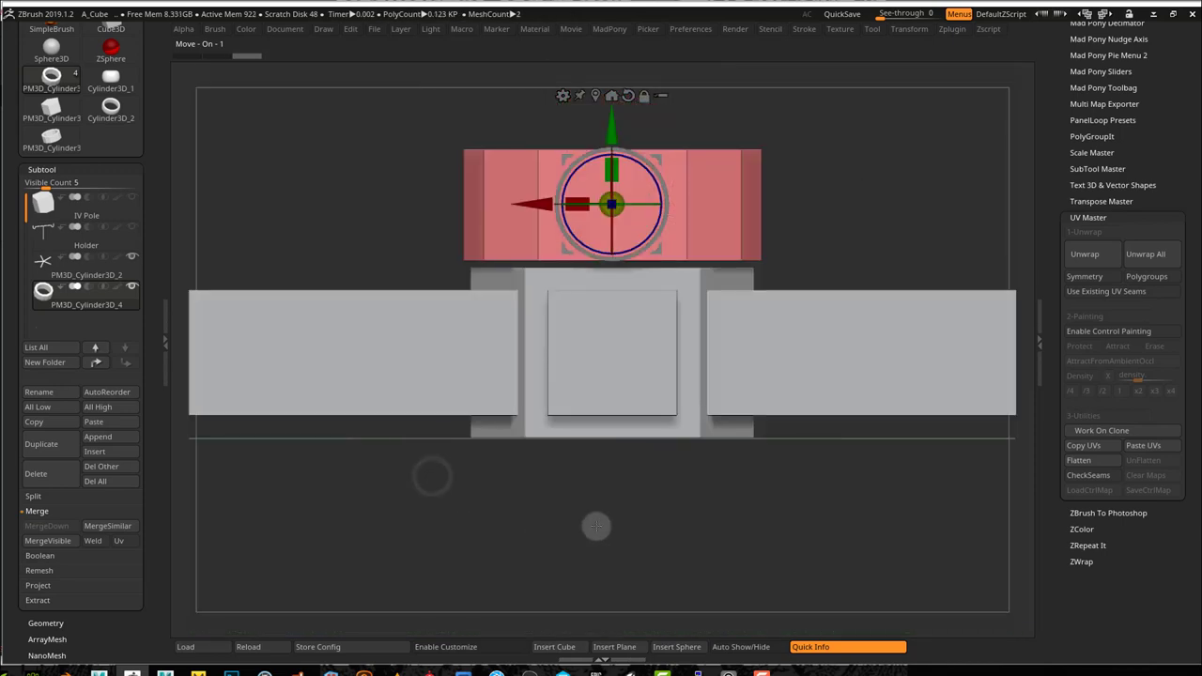
alt+drag(638, 486, 601, 566)
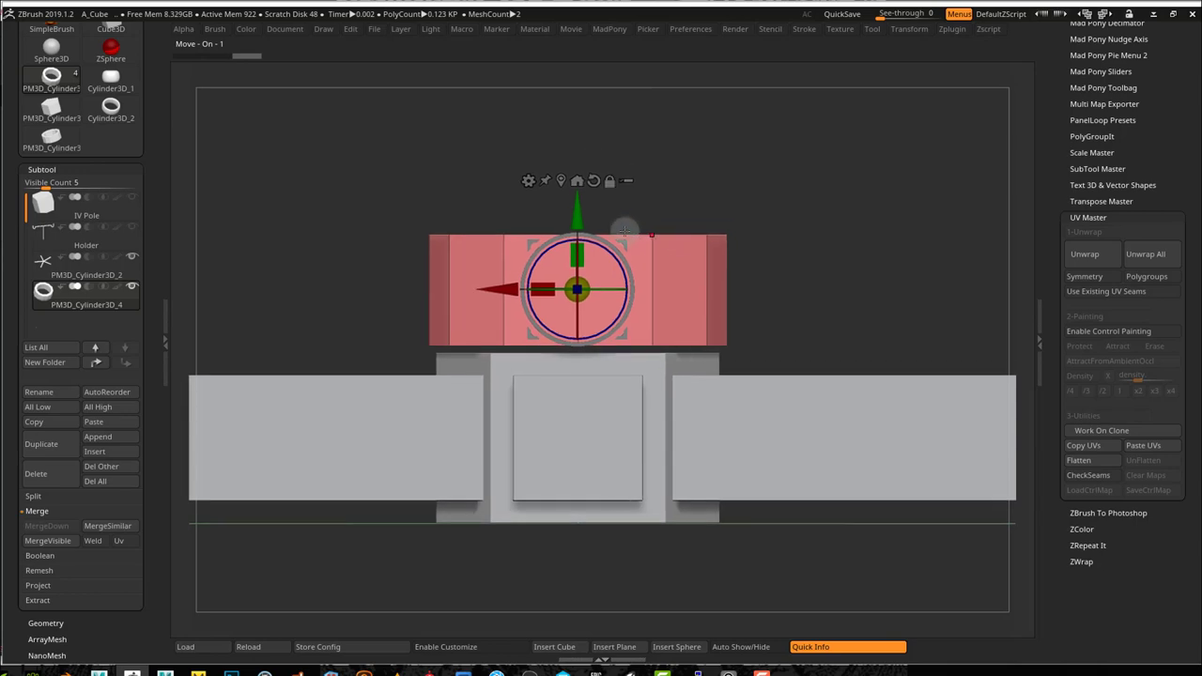
drag(583, 282, 547, 276)
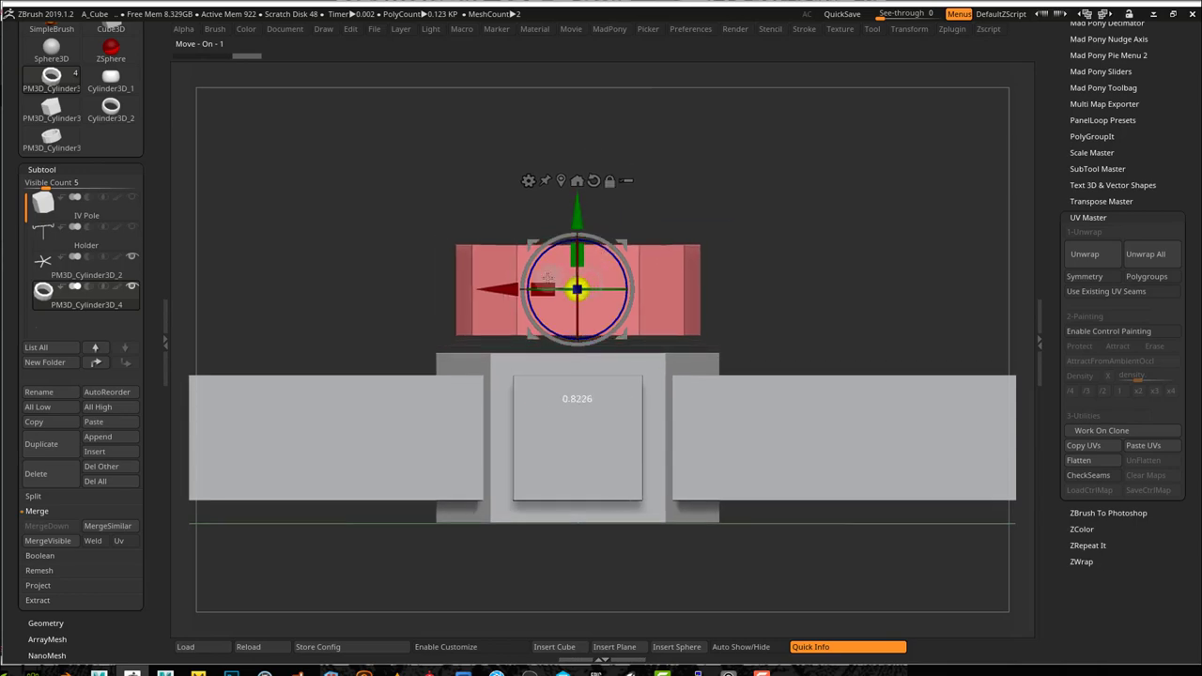
drag(794, 206, 783, 300)
drag(579, 287, 558, 285)
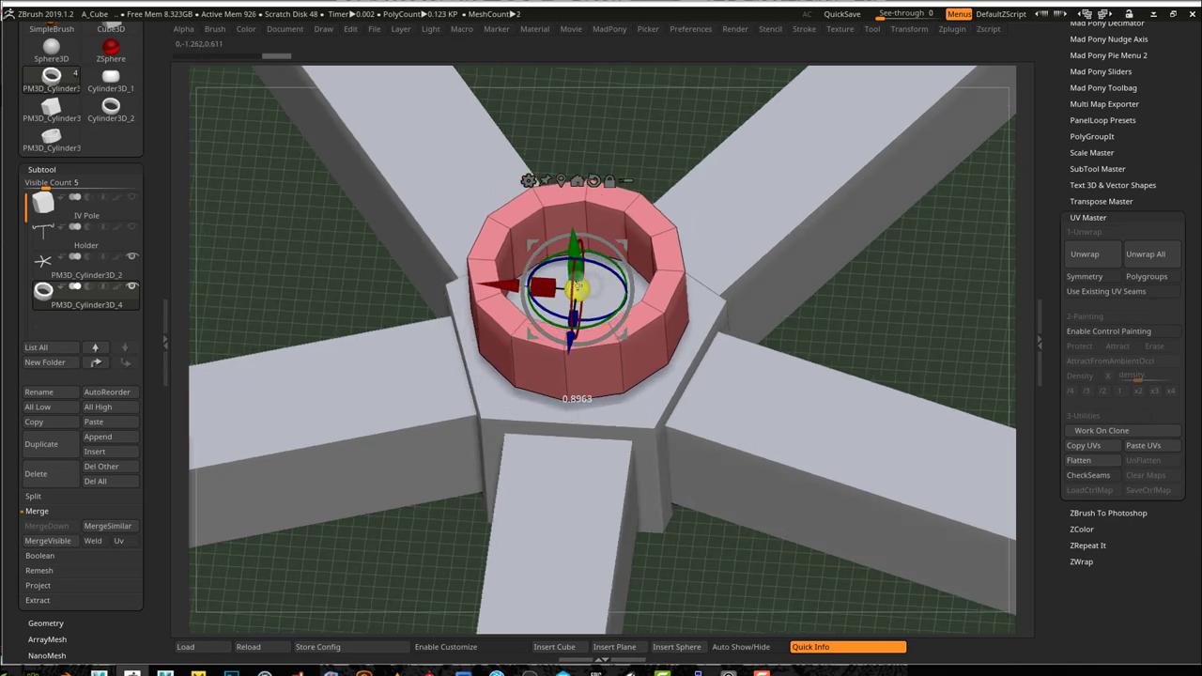
drag(570, 231, 570, 240)
drag(576, 299, 579, 303)
drag(570, 253, 571, 252)
drag(912, 336, 928, 301)
key(space)
drag(834, 353, 835, 349)
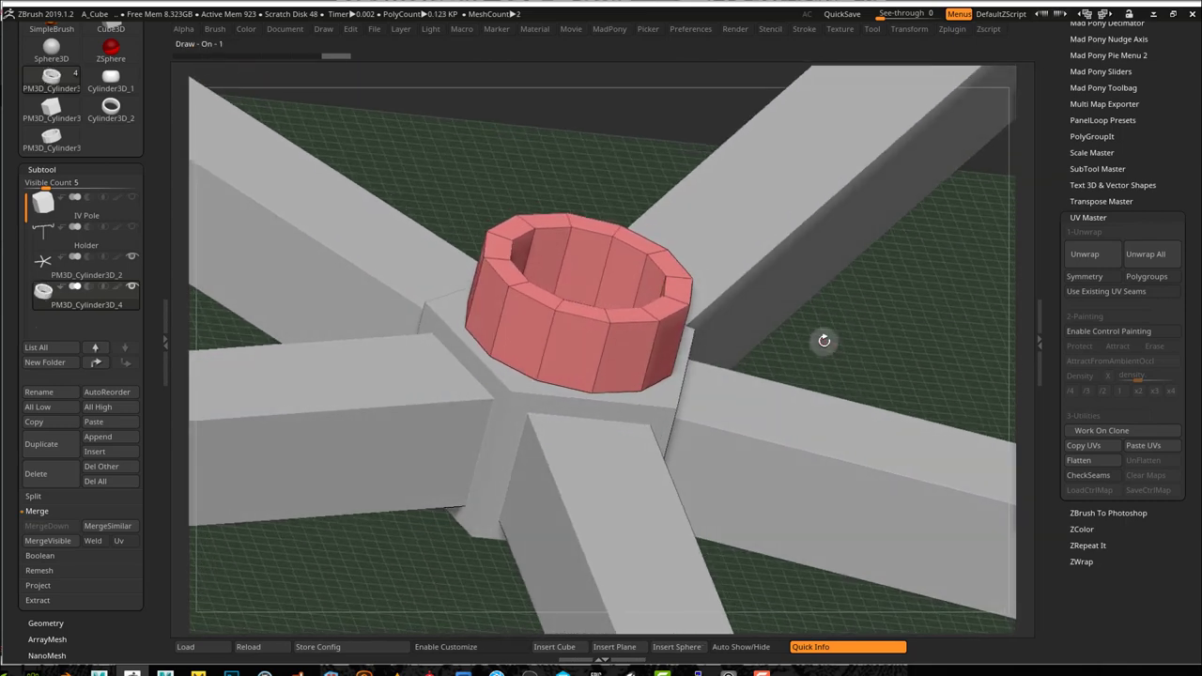
Step: Isolate the ring in Solo mode, hide the floor grid and delete its underside polyloop with ZModeler
key(space)
click(818, 370)
drag(633, 491, 666, 344)
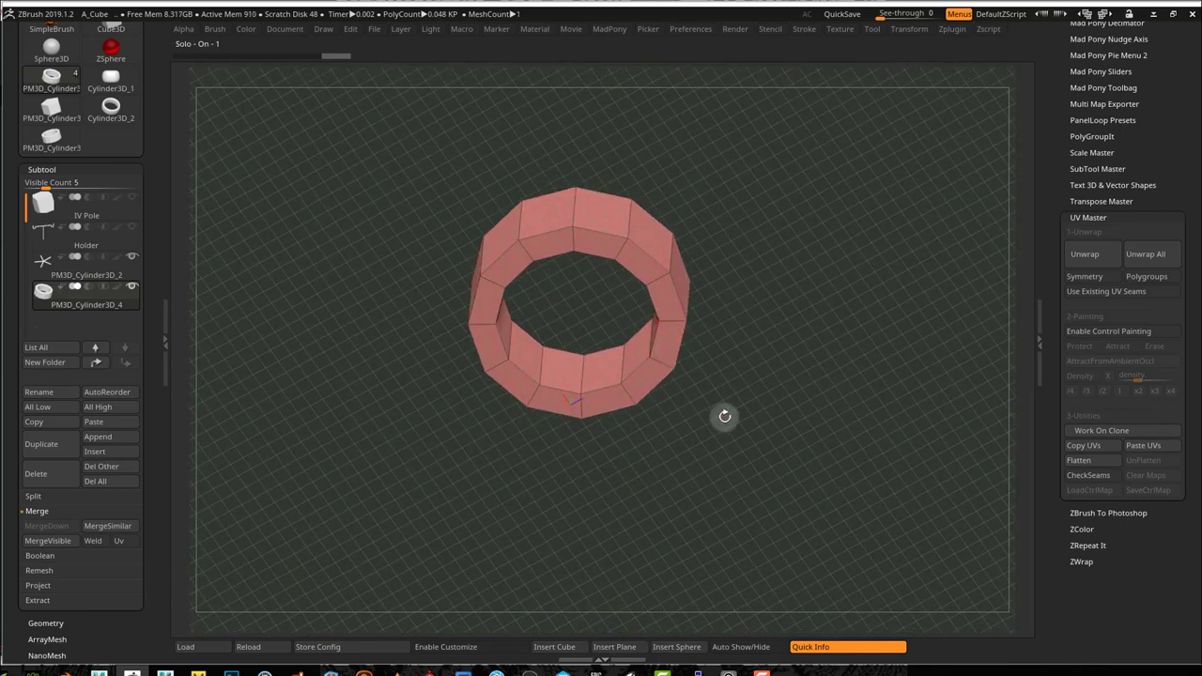
key(shift+p)
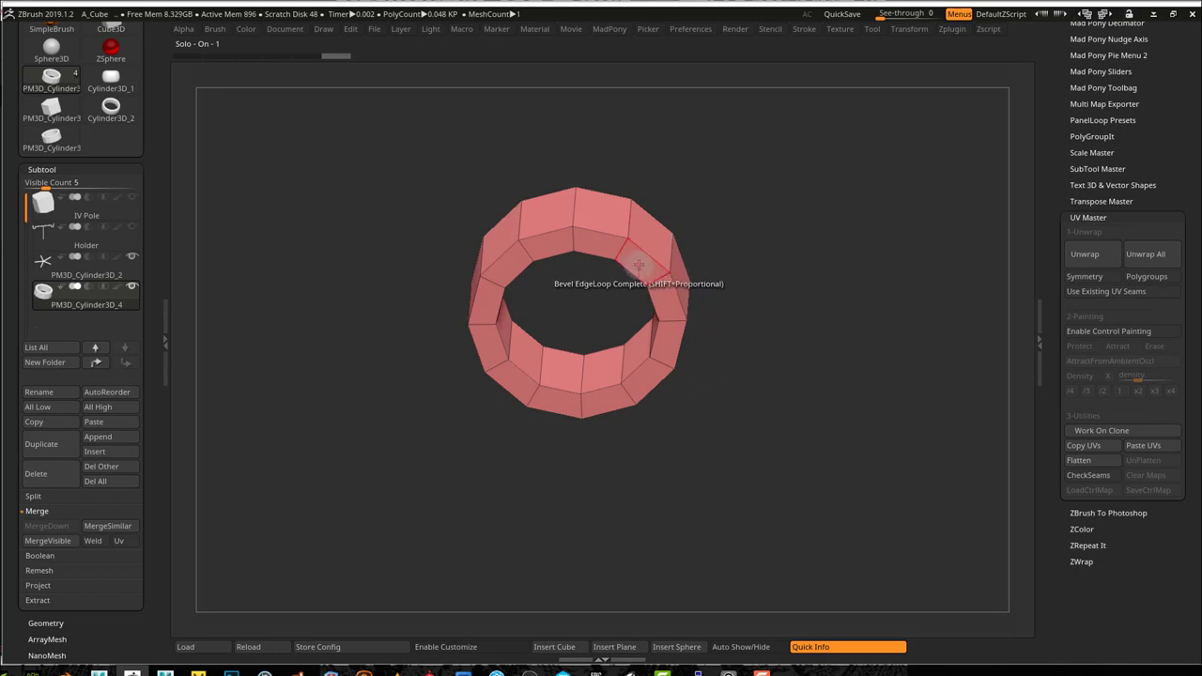
key(space)
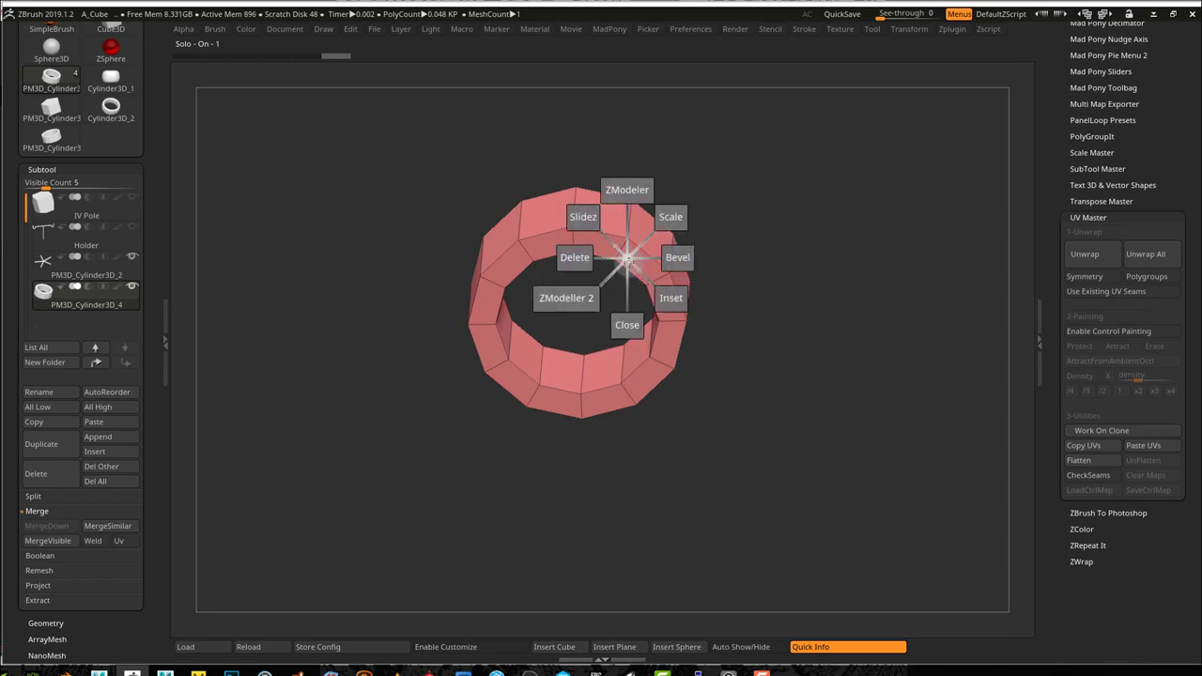
click(515, 255)
key(space)
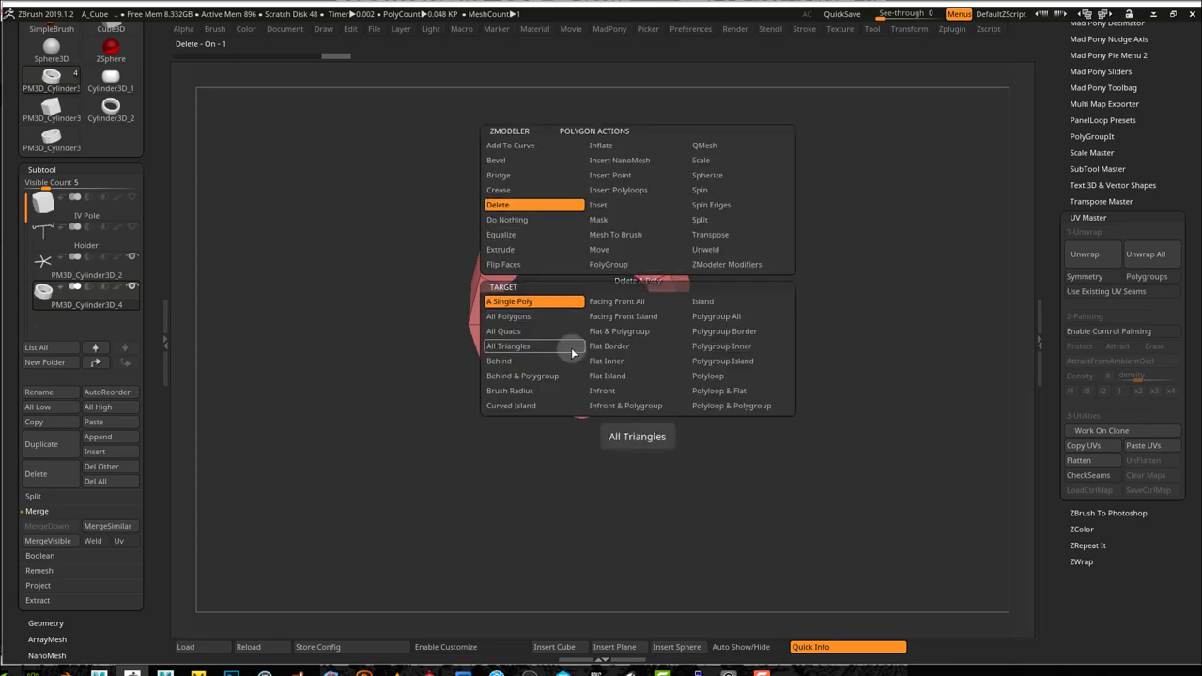
click(707, 376)
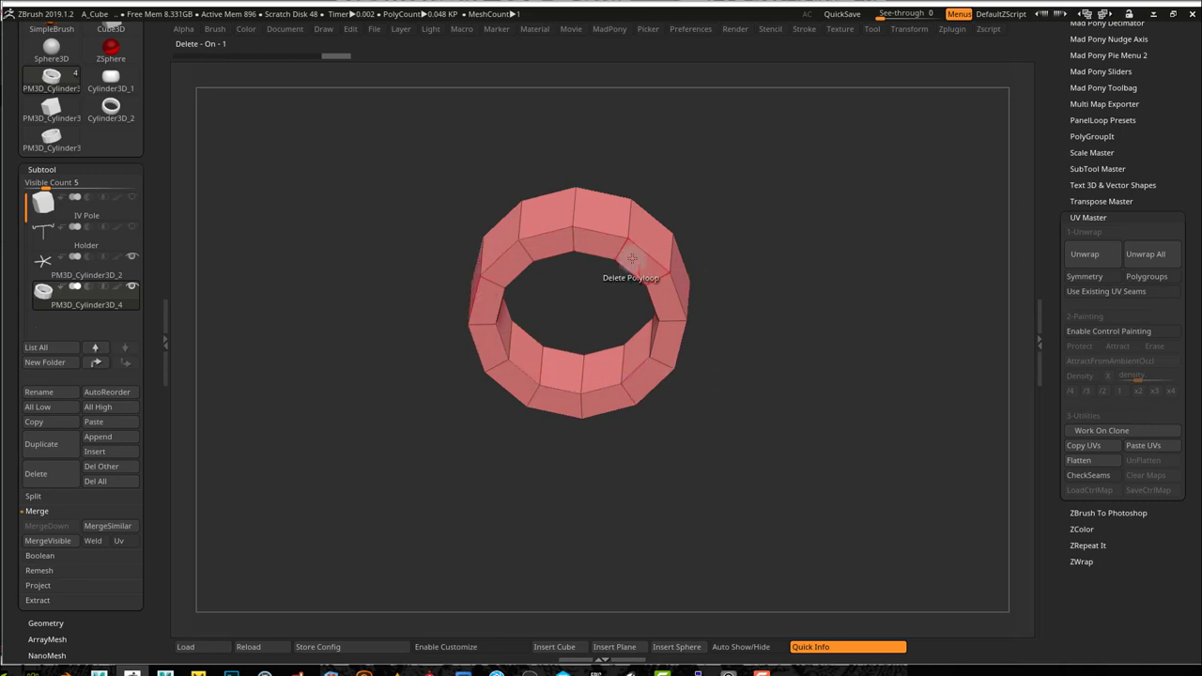
click(632, 259)
Step: Compare the open-bottomed ring with the reference photo of the pole's clamp collar and knob
drag(770, 267, 770, 429)
drag(802, 288, 804, 393)
alt+drag(776, 454, 784, 391)
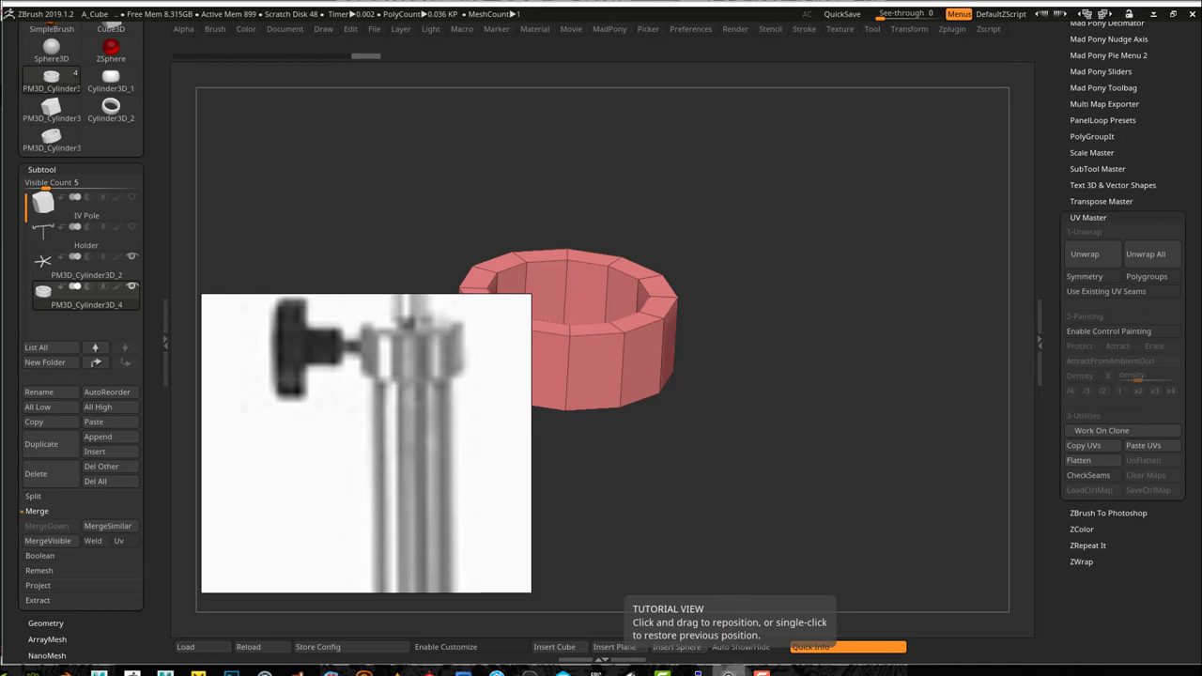
click(729, 673)
mouse_move(720, 392)
mouse_down()
mouse_move(716, 276)
mouse_move(739, 420)
mouse_move(701, 411)
mouse_move(711, 411)
mouse_up()
drag(710, 409, 728, 411)
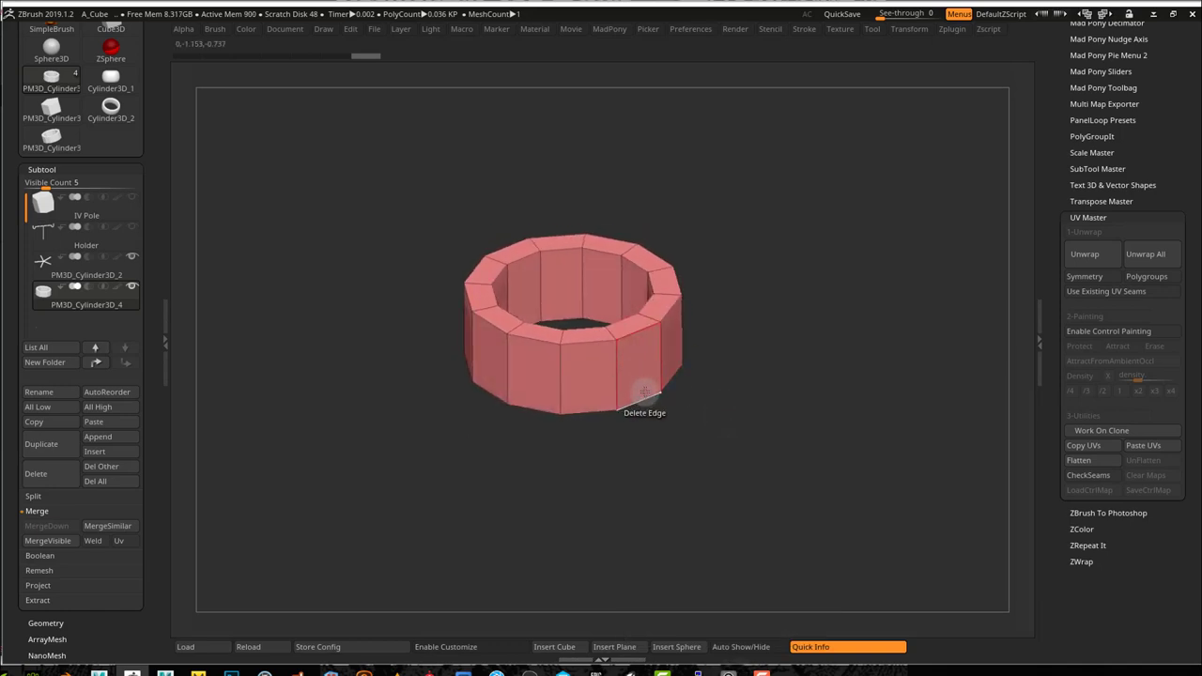
Step: Bevel the complete outer and inner edge loops on the ring's top face with ZModeler
key(space)
click(783, 375)
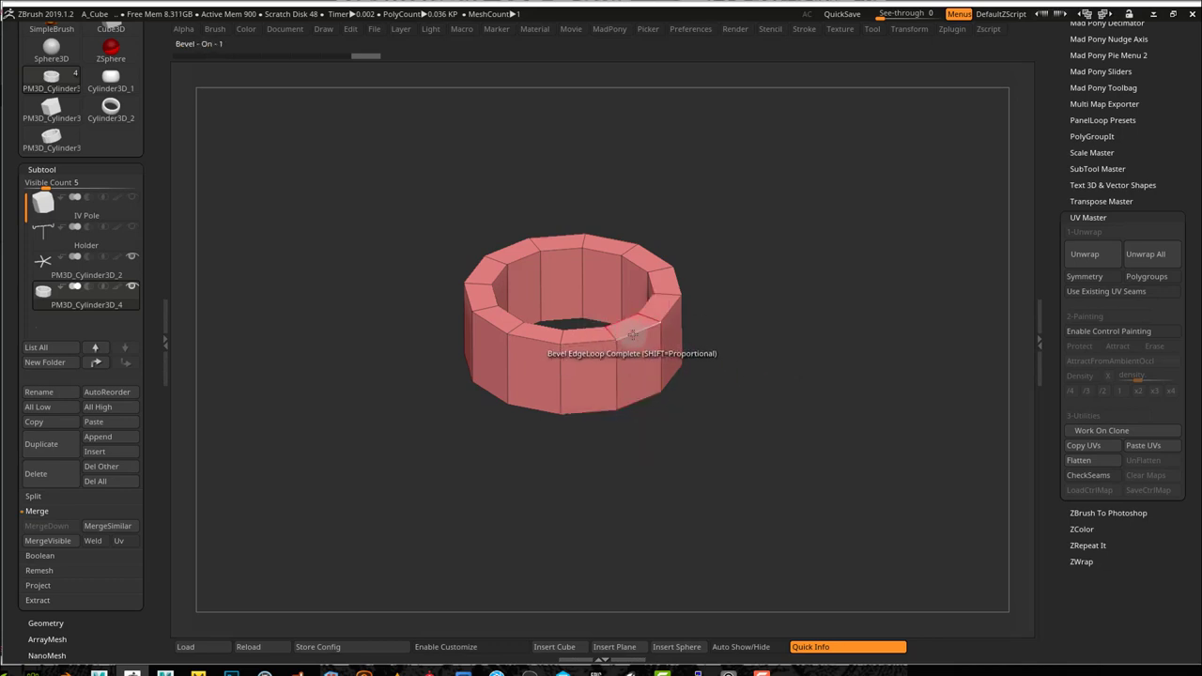
drag(632, 340, 630, 329)
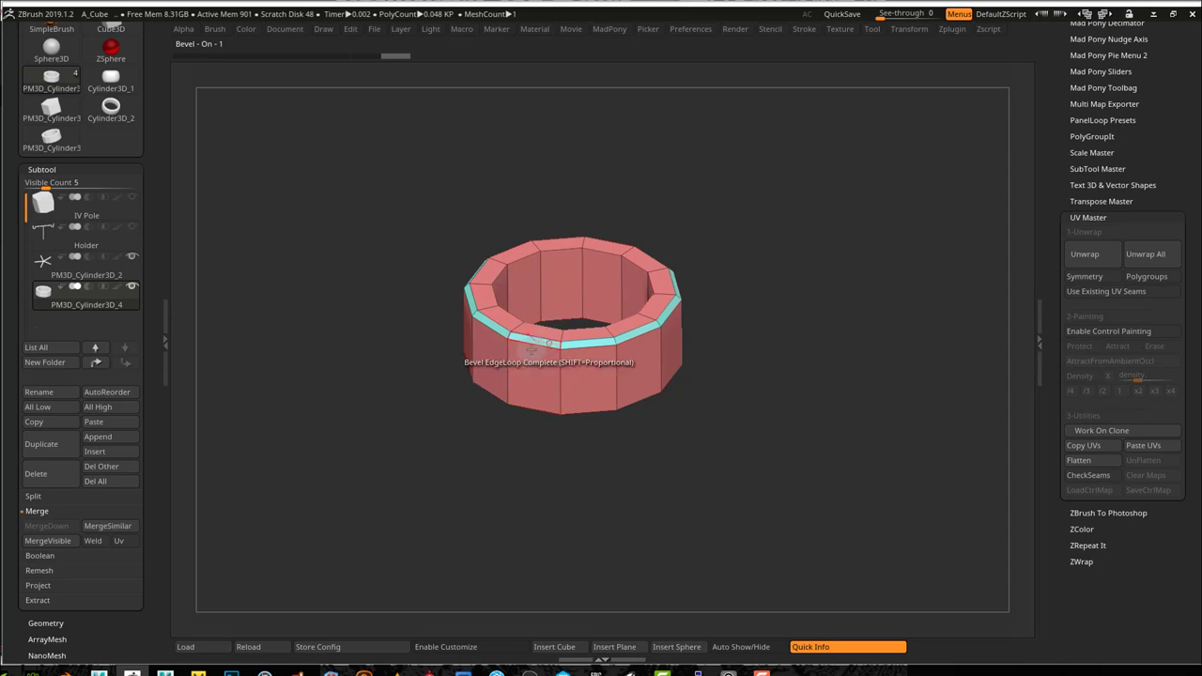
click(554, 249)
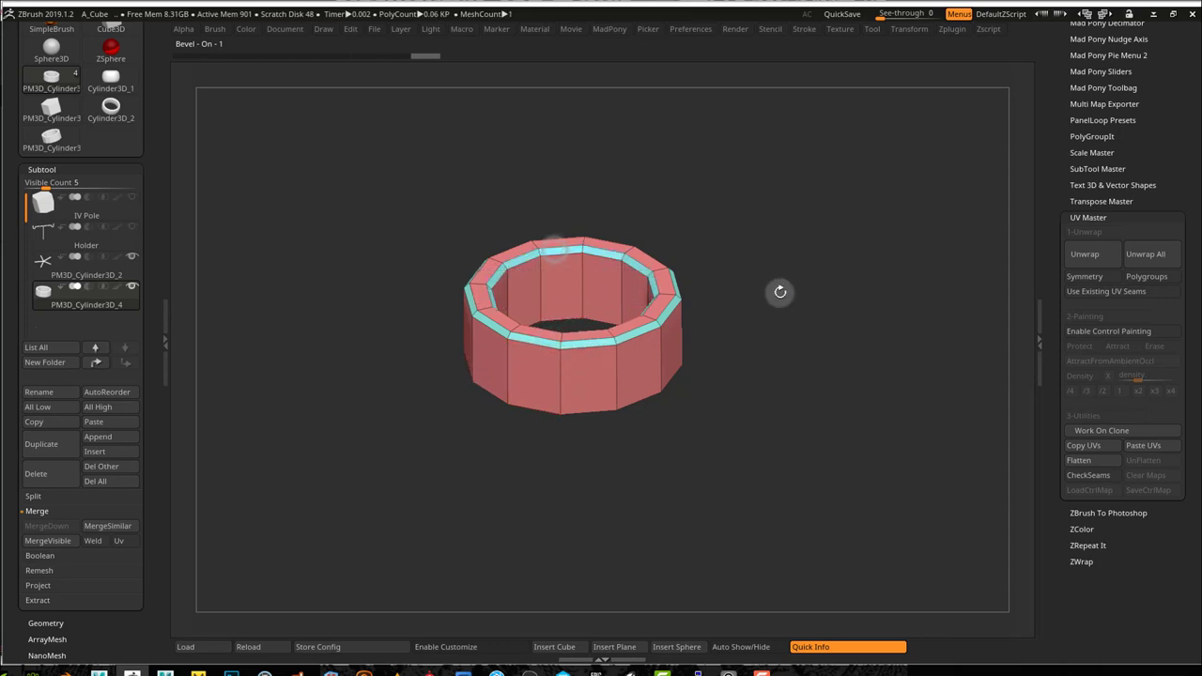
drag(741, 260, 734, 305)
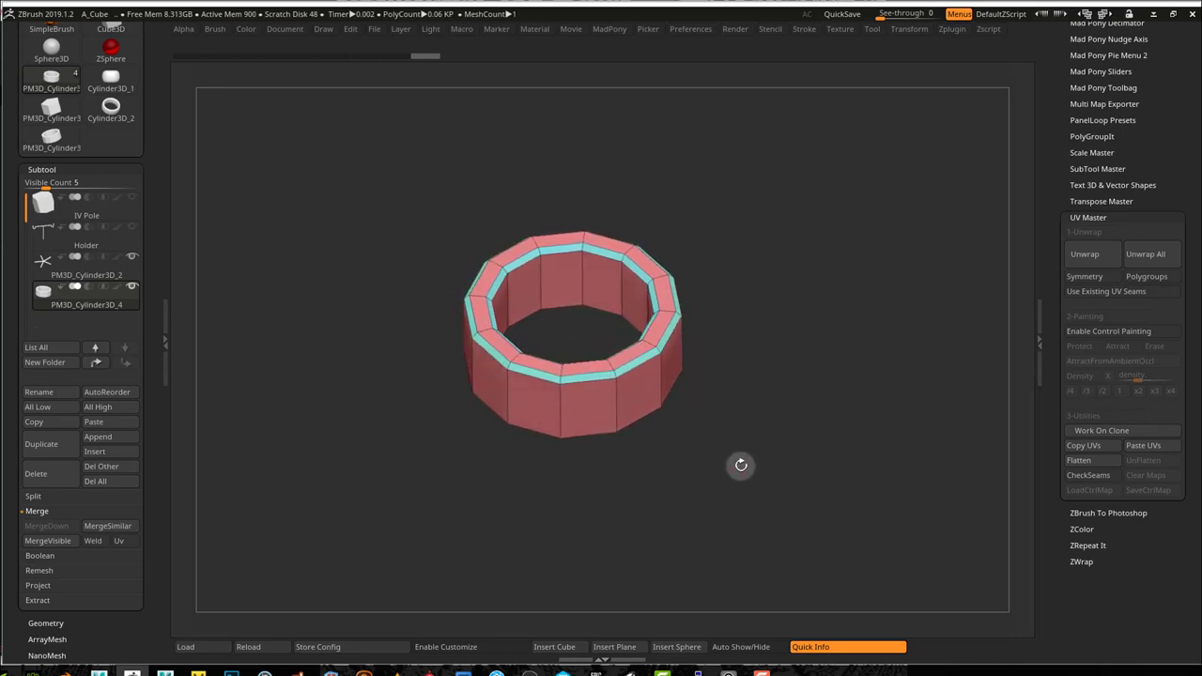
Step: Quick-save the project and unwrap the ring's UVs, checking the flattened layout before returning to 3D
click(863, 14)
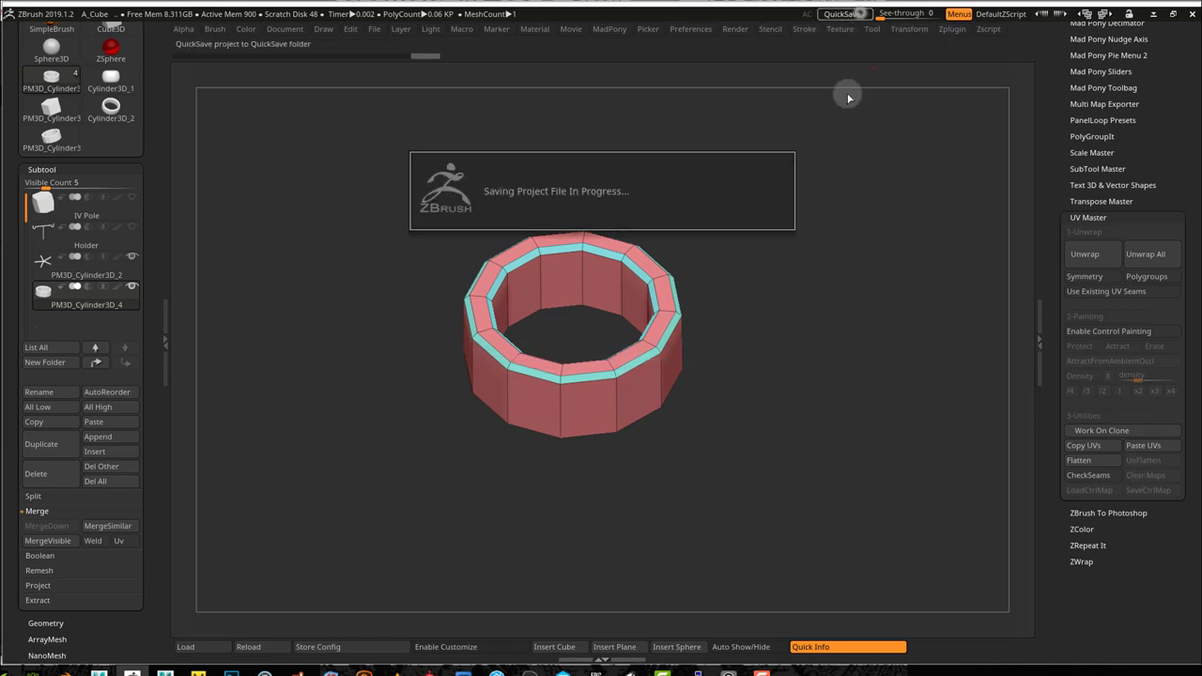
click(1088, 255)
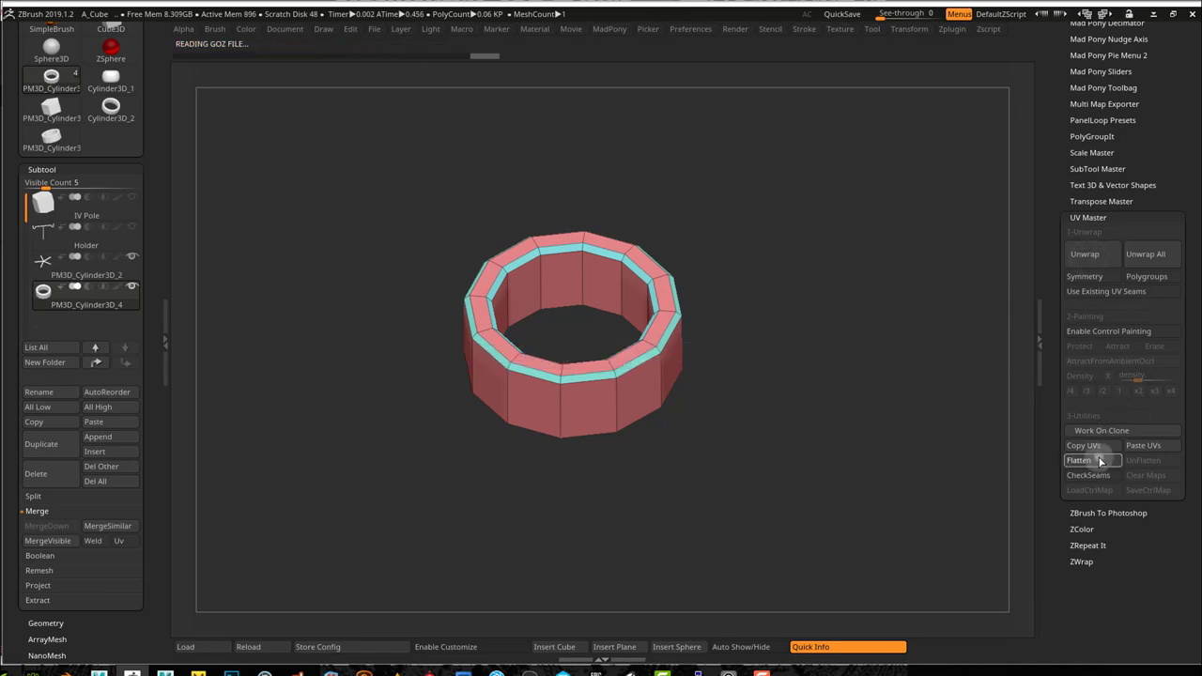
click(1100, 460)
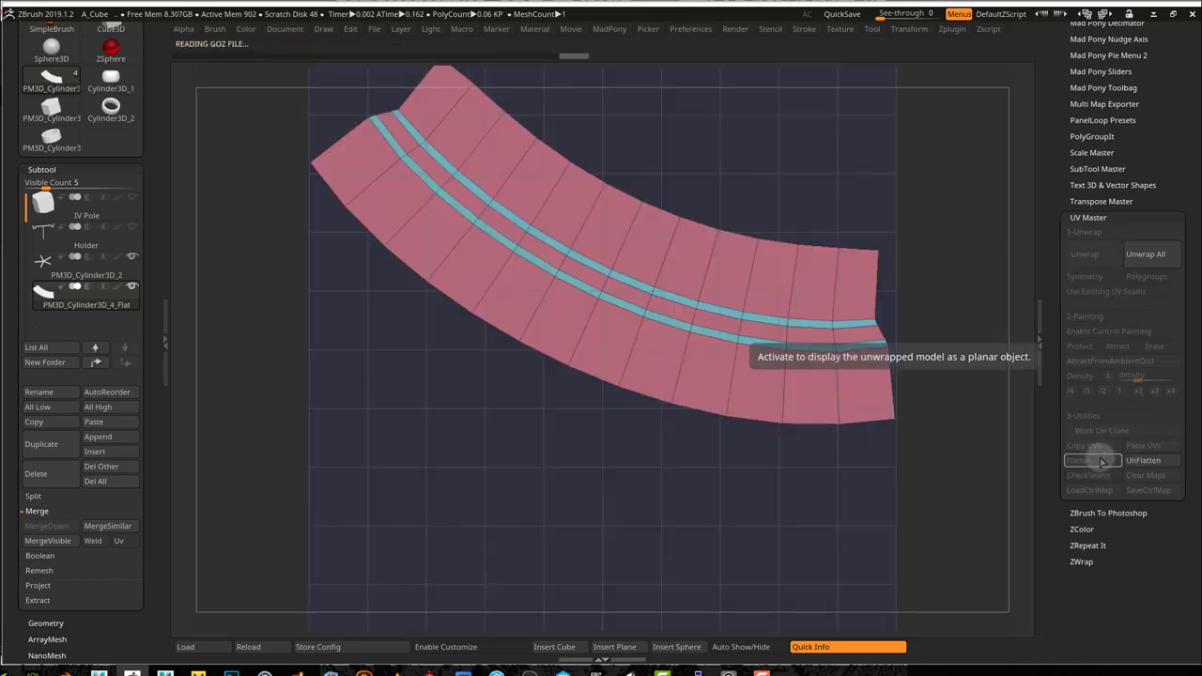
click(1143, 460)
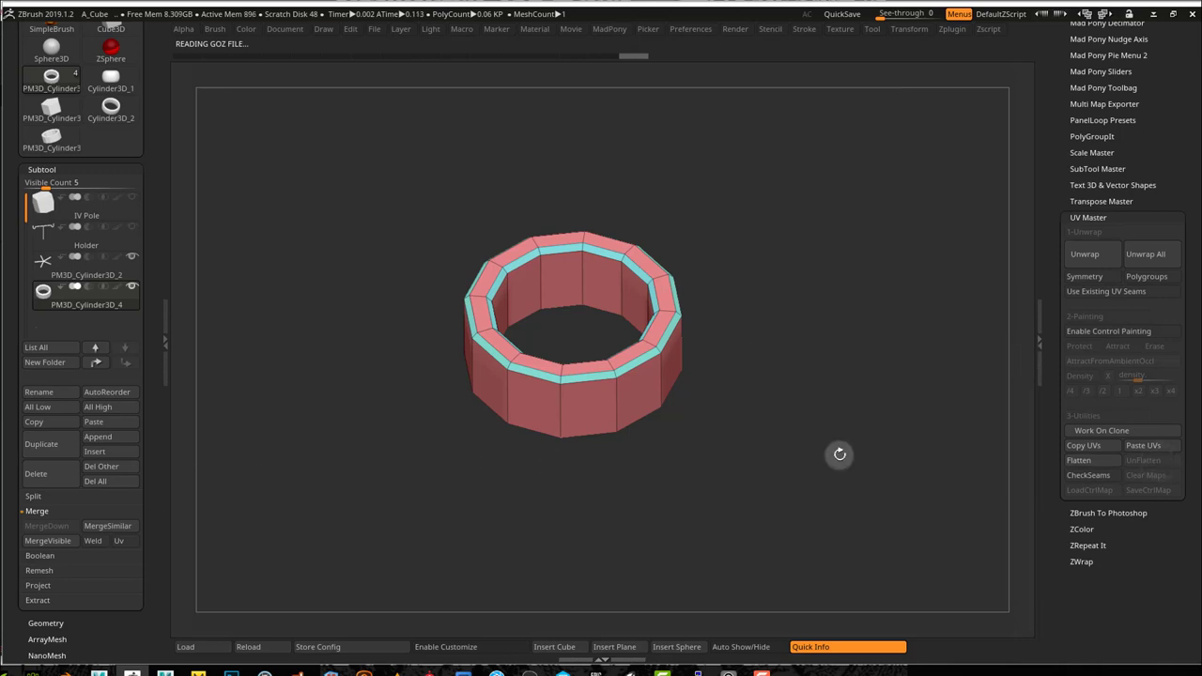
Step: Send the beveled ring to Substance Painter with CopyToExt and discard the changes in the project already open there
drag(154, 601, 154, 456)
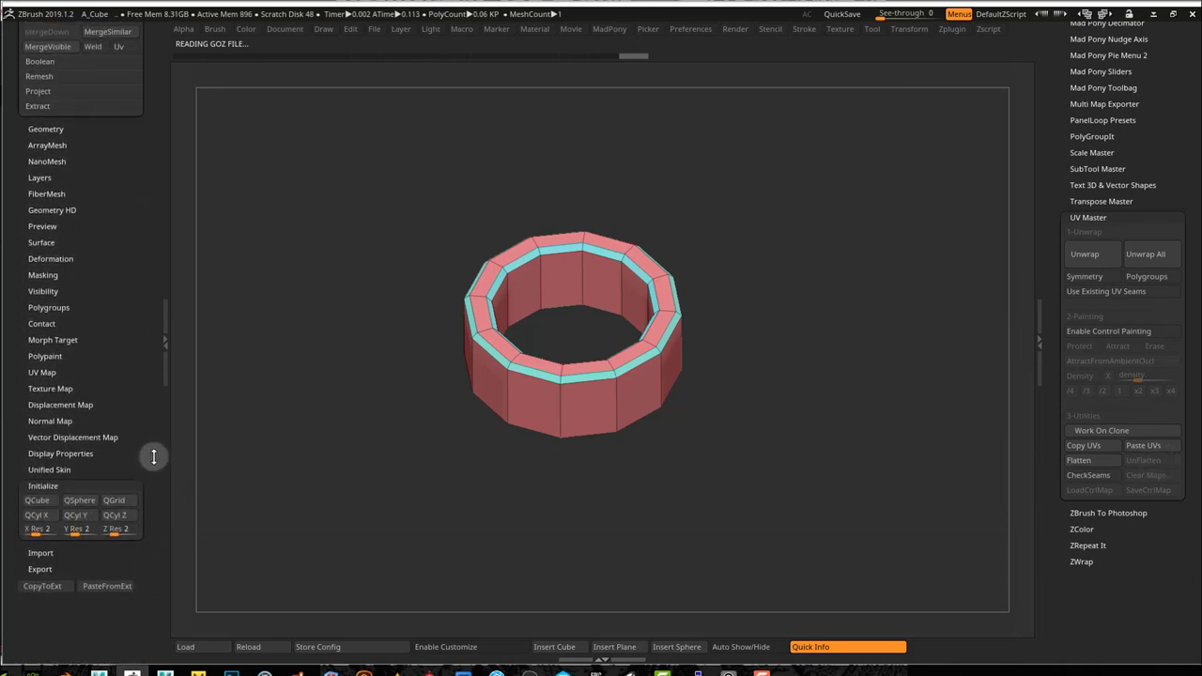
click(53, 585)
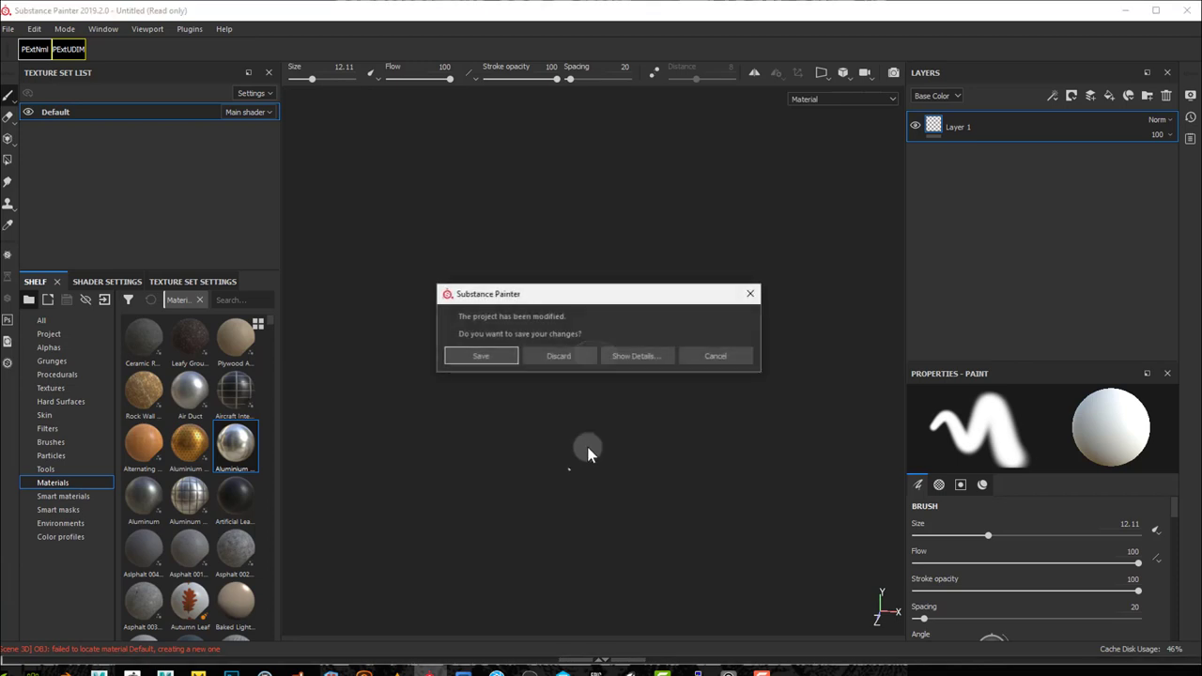
click(557, 354)
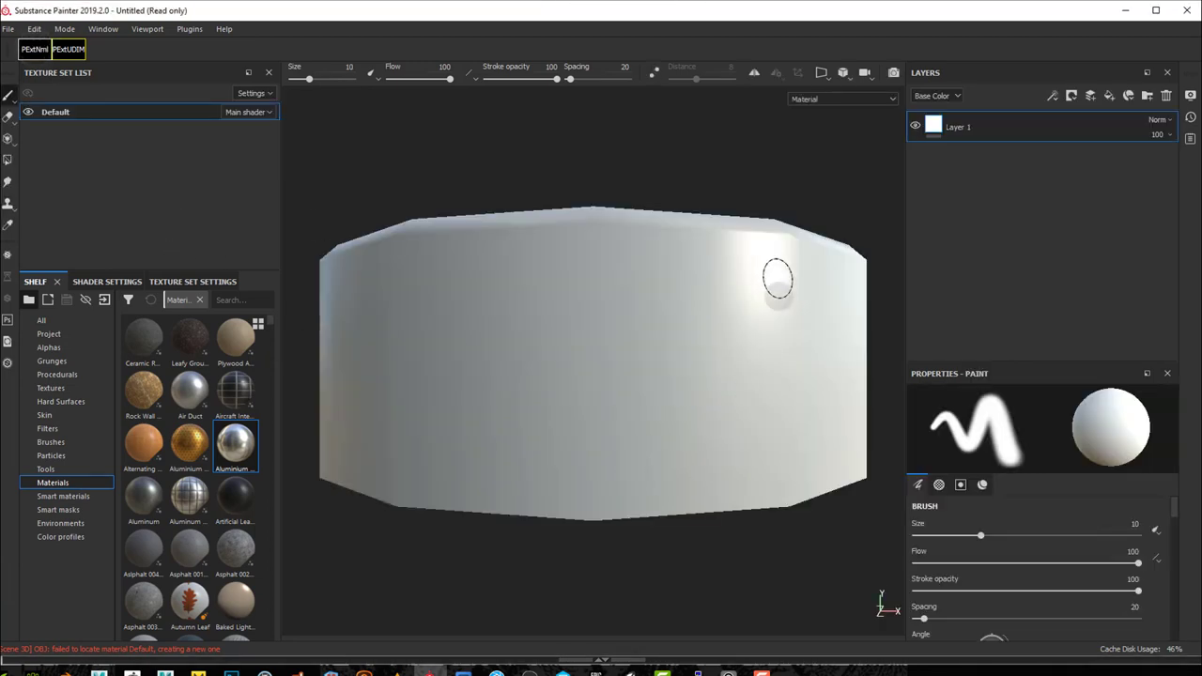
Step: Inspect the ring's bevel shading and silhouette in Substance Painter, both close up and from far away
right_click(764, 325)
mouse_move(760, 315)
alt+mouse_down()
mouse_move(773, 416)
mouse_move(750, 435)
alt+mouse_up()
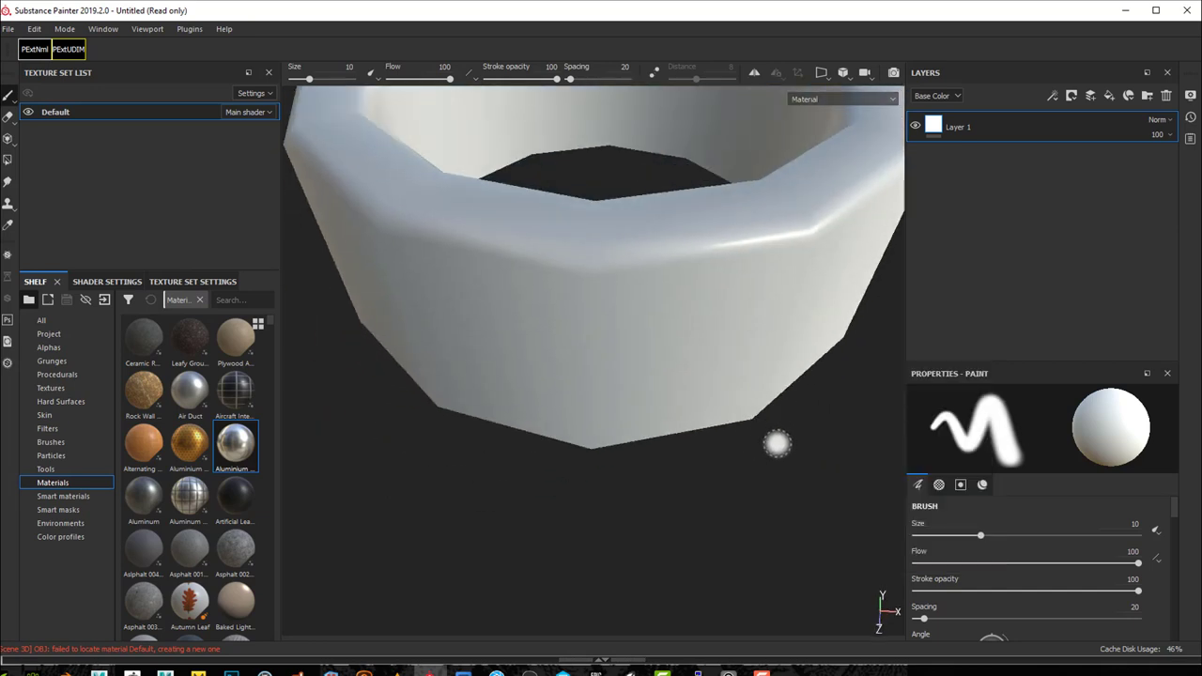
scroll(778, 441, down, 15)
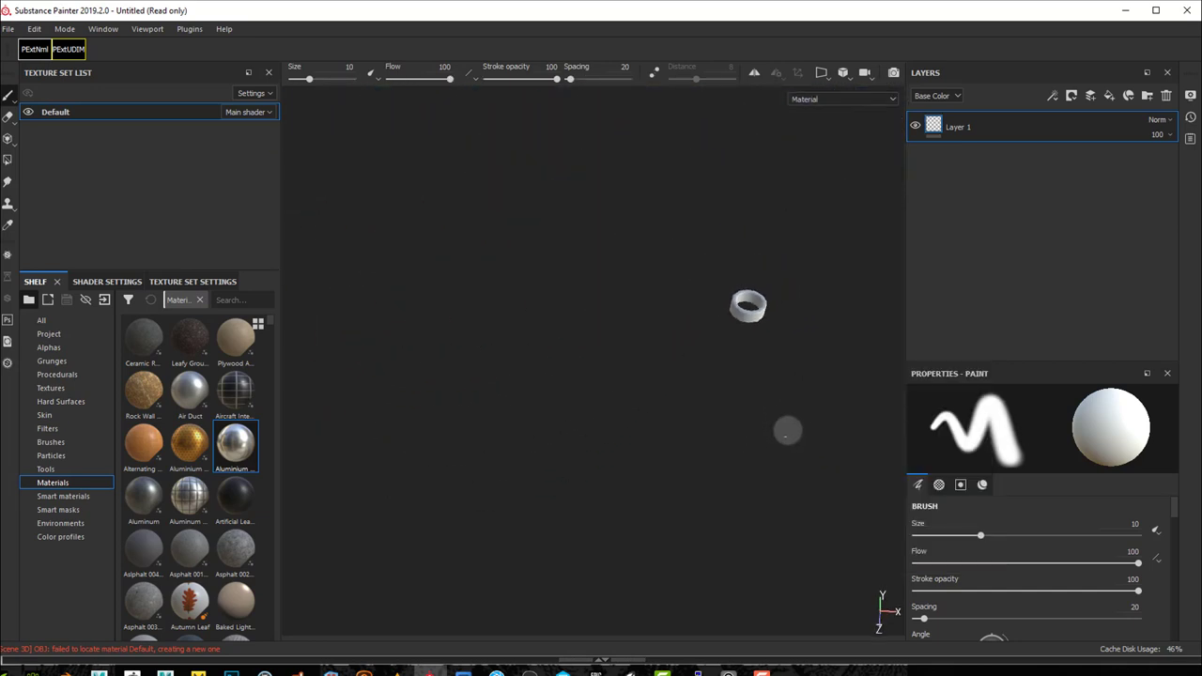
mouse_move(798, 389)
alt+mouse_down()
mouse_move(717, 367)
mouse_move(797, 375)
alt+mouse_up()
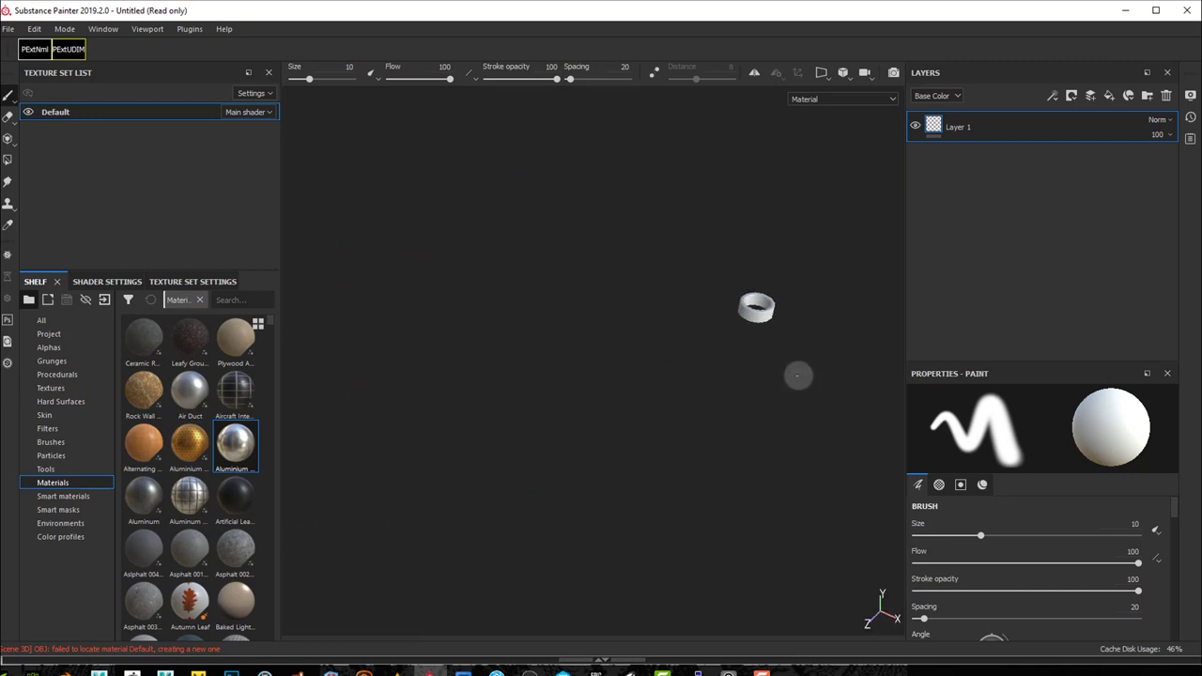
alt+middle_drag(815, 375, 669, 416)
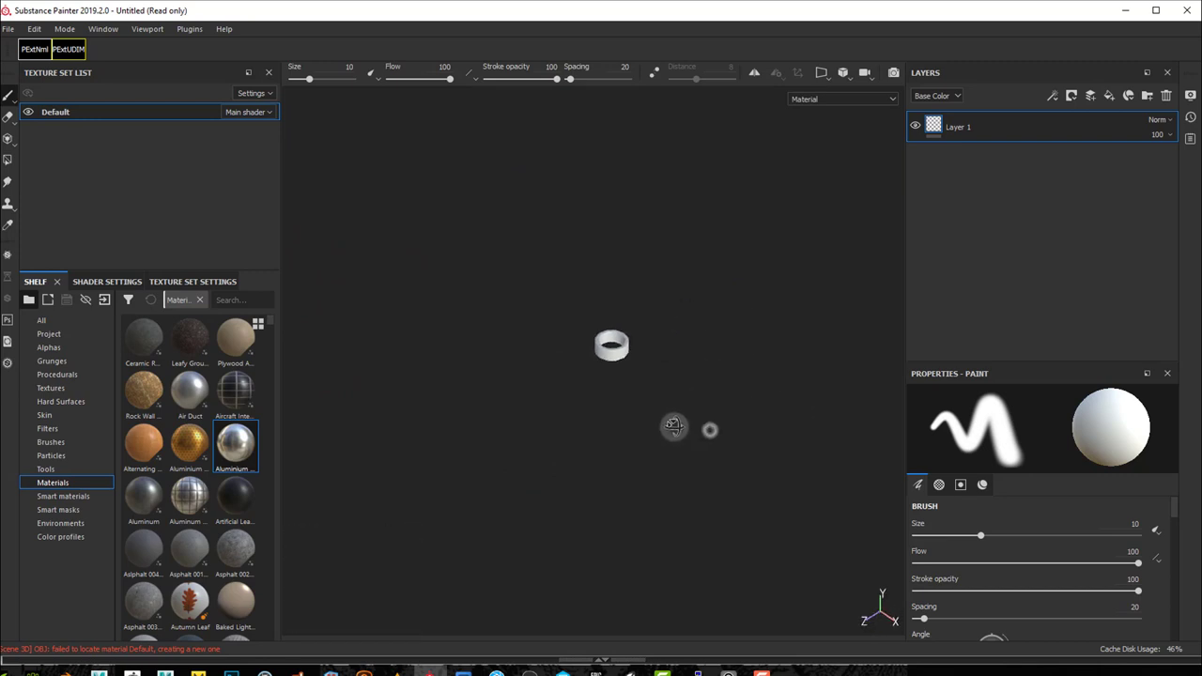
Step: Apply the Aluminium Pure material to the ring and inspect its metallic bevel highlights both close up and from far away
alt+drag(676, 416, 717, 431)
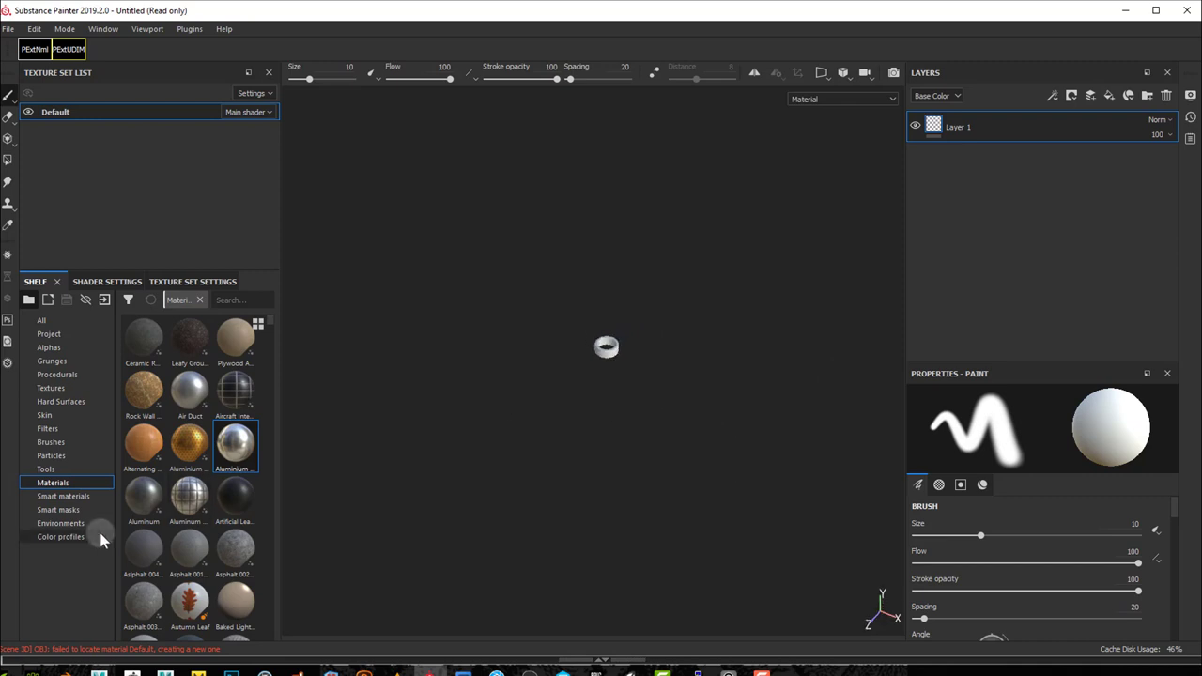
drag(236, 445, 607, 347)
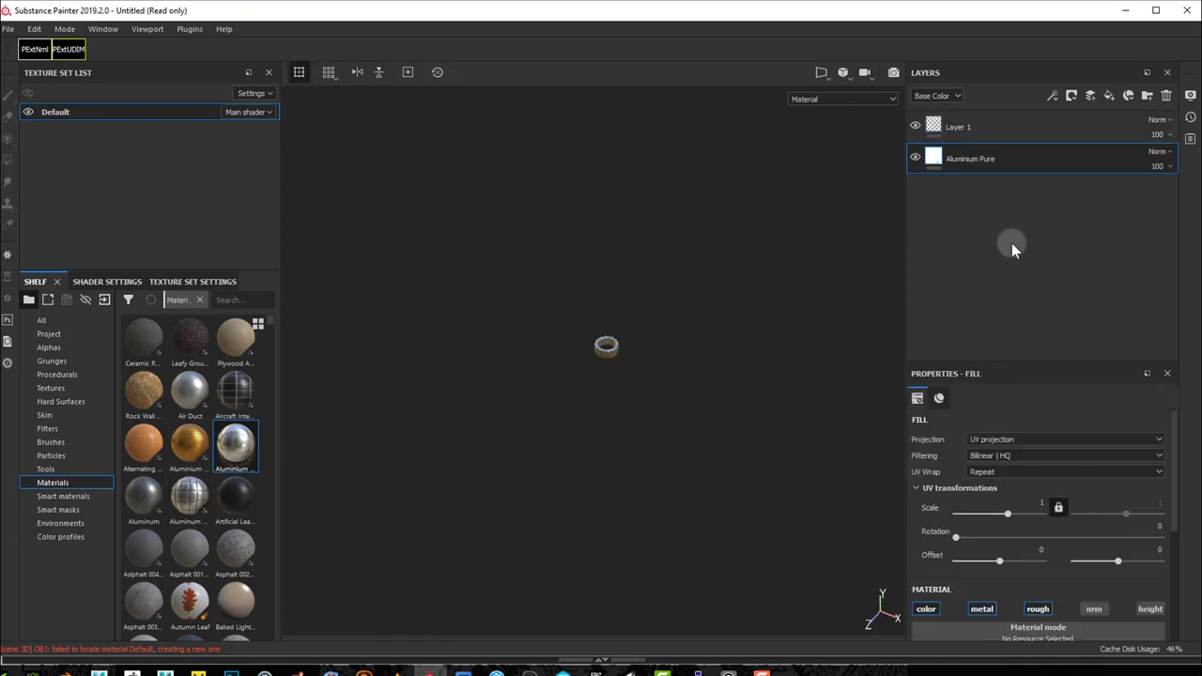
scroll(645, 363, up, 3)
scroll(645, 364, down, 2)
scroll(639, 373, up, 2)
alt+drag(632, 382, 672, 377)
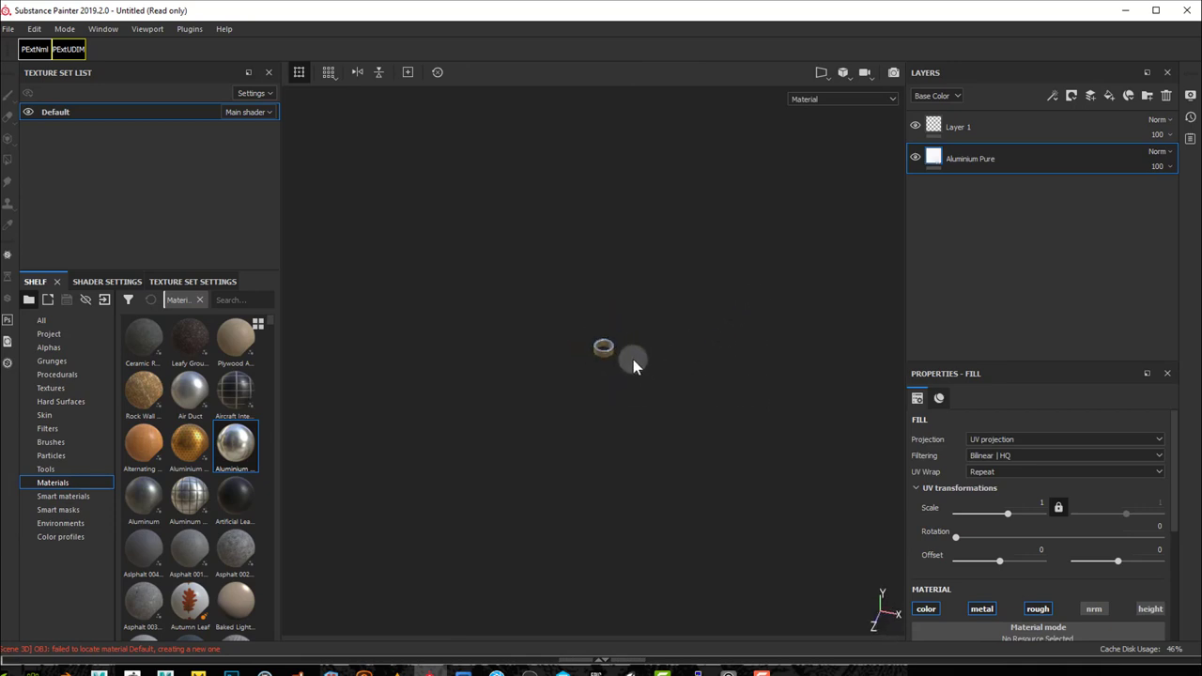
scroll(633, 365, up, 5)
scroll(633, 359, down, 8)
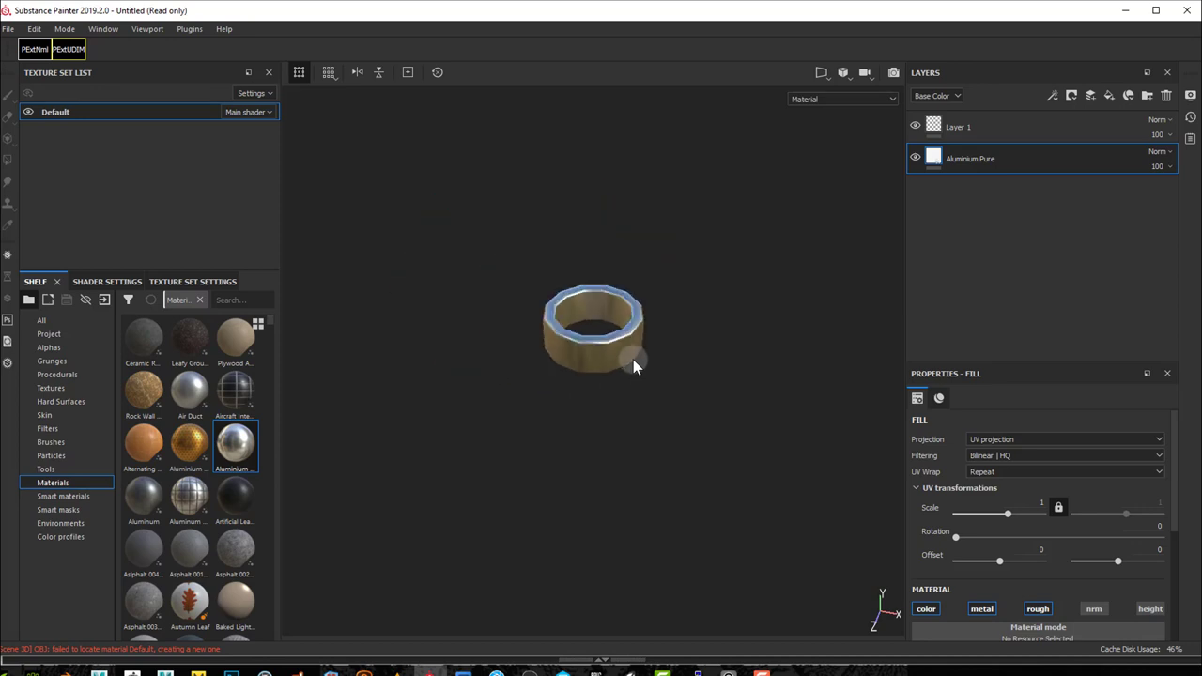
alt+drag(720, 418, 743, 372)
Step: Switch back to ZBrush and turn off Solo to show the ring together with the complete five-legged base
mouse_move(131, 672)
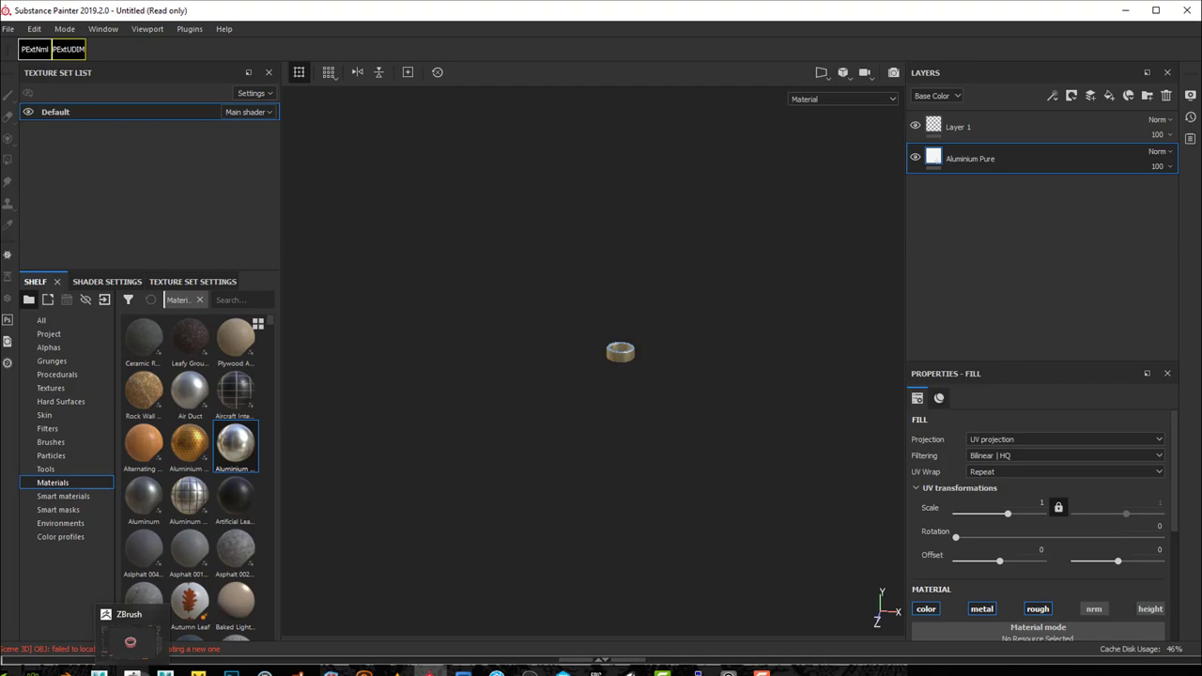
click(132, 673)
drag(778, 436, 772, 424)
key(space)
click(727, 510)
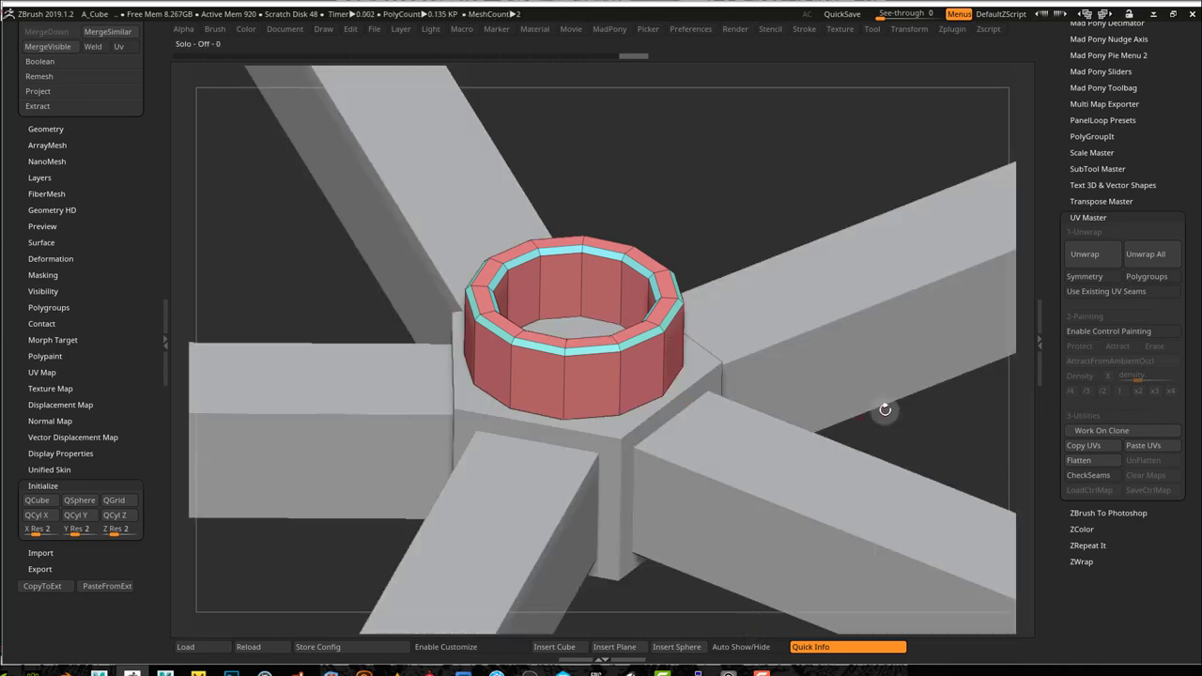
alt+drag(915, 426, 595, 314)
alt+drag(545, 367, 610, 398)
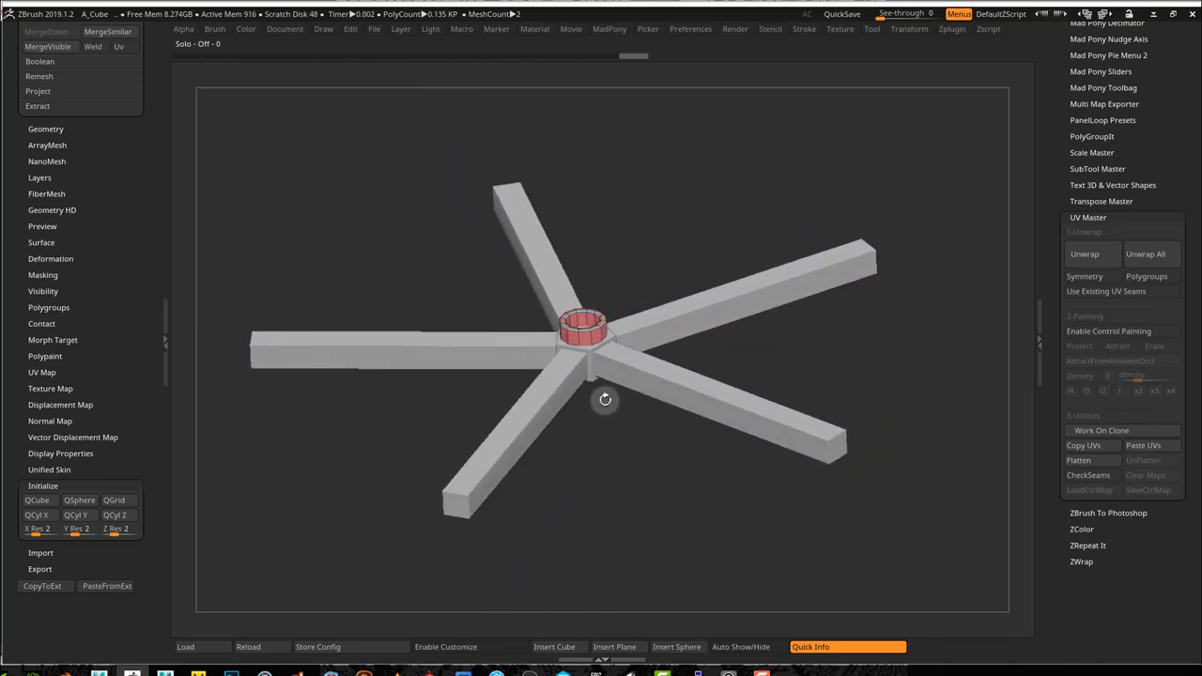